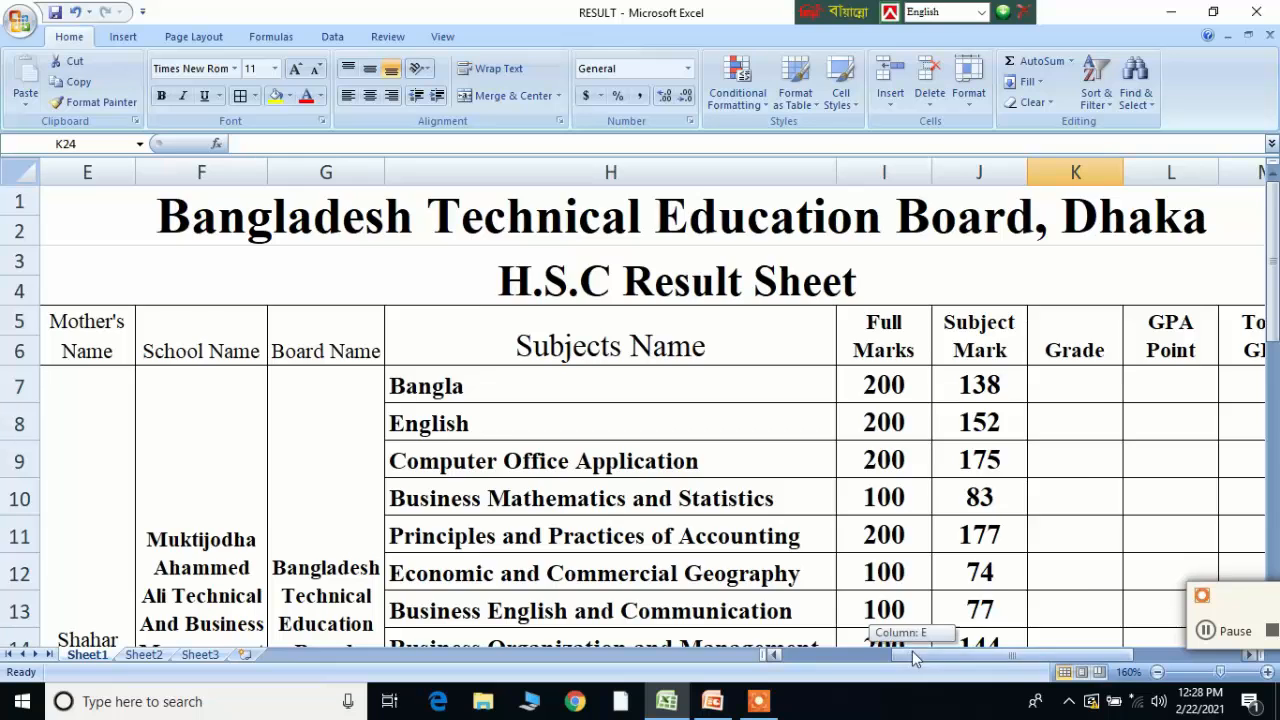
Examine the result sheet's student details, subject marks, empty result columns and the grade scale below the table
{"action": "left_click_drag", "start_coordinate": [912, 655], "coordinate": [784, 655]}
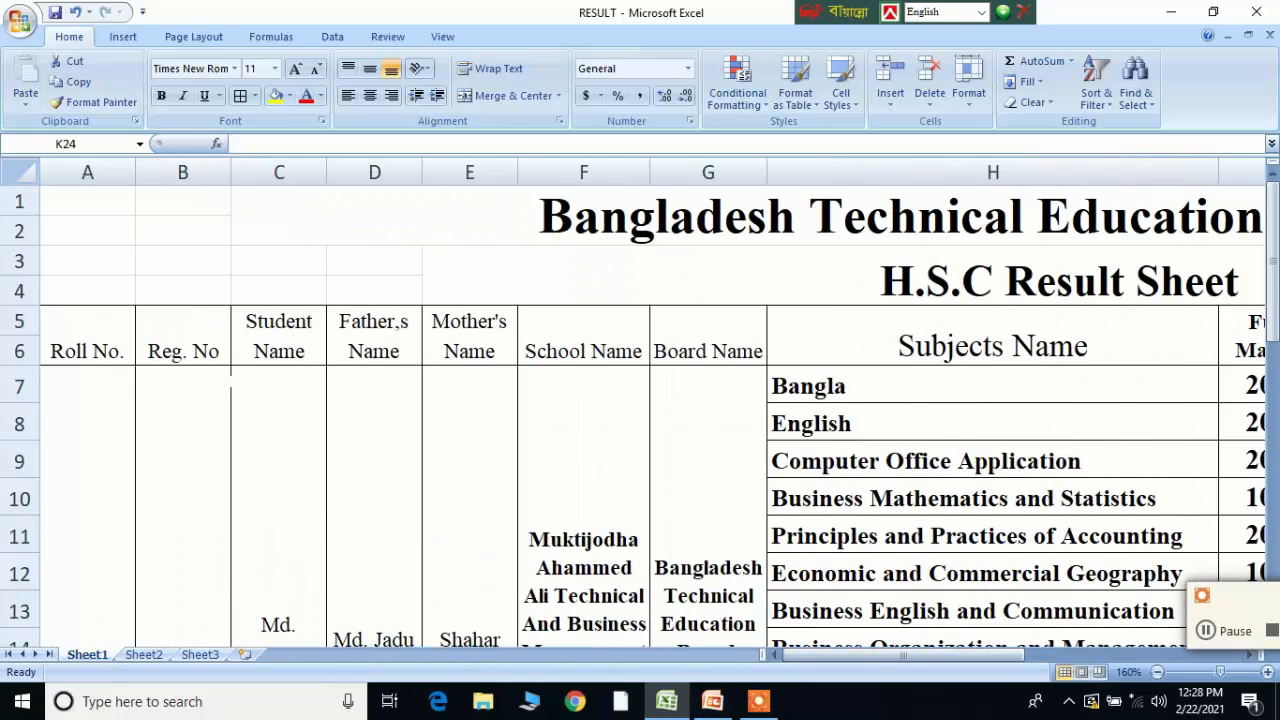
{"action": "scroll", "coordinate": [640, 420], "scroll_direction": "down", "scroll_amount": 1}
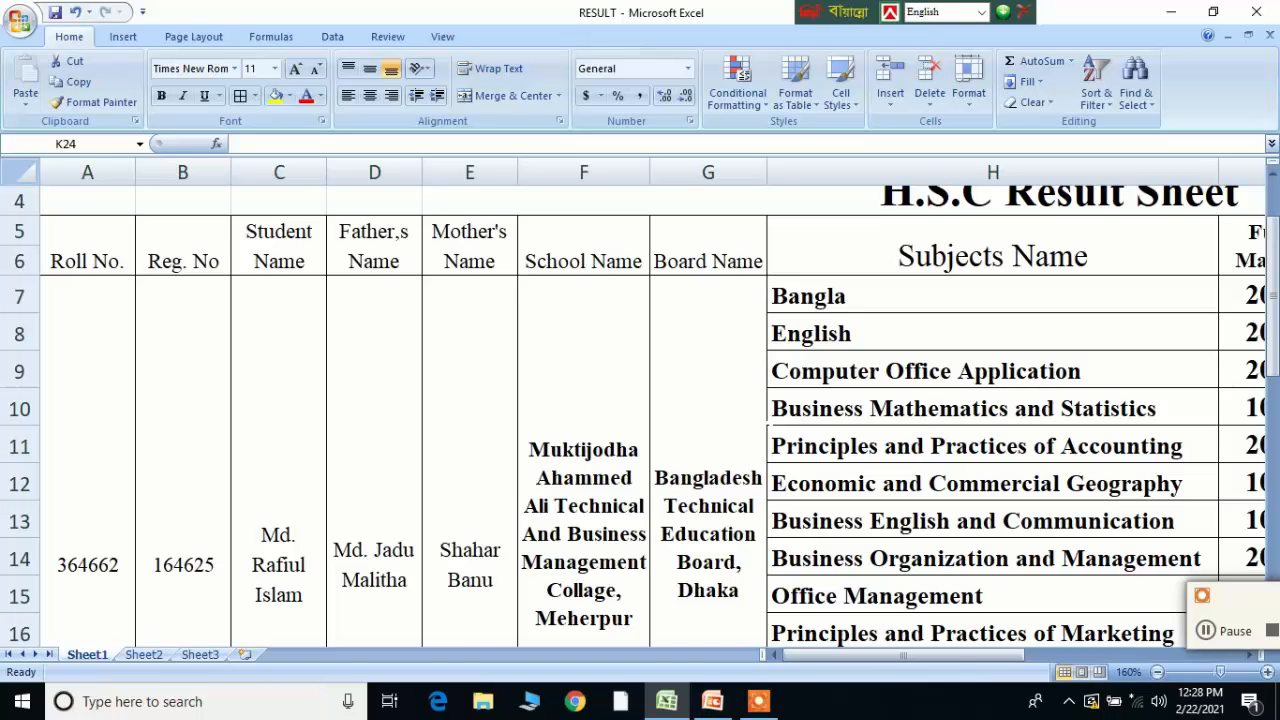
{"action": "left_click_drag", "start_coordinate": [956, 654], "coordinate": [1121, 648]}
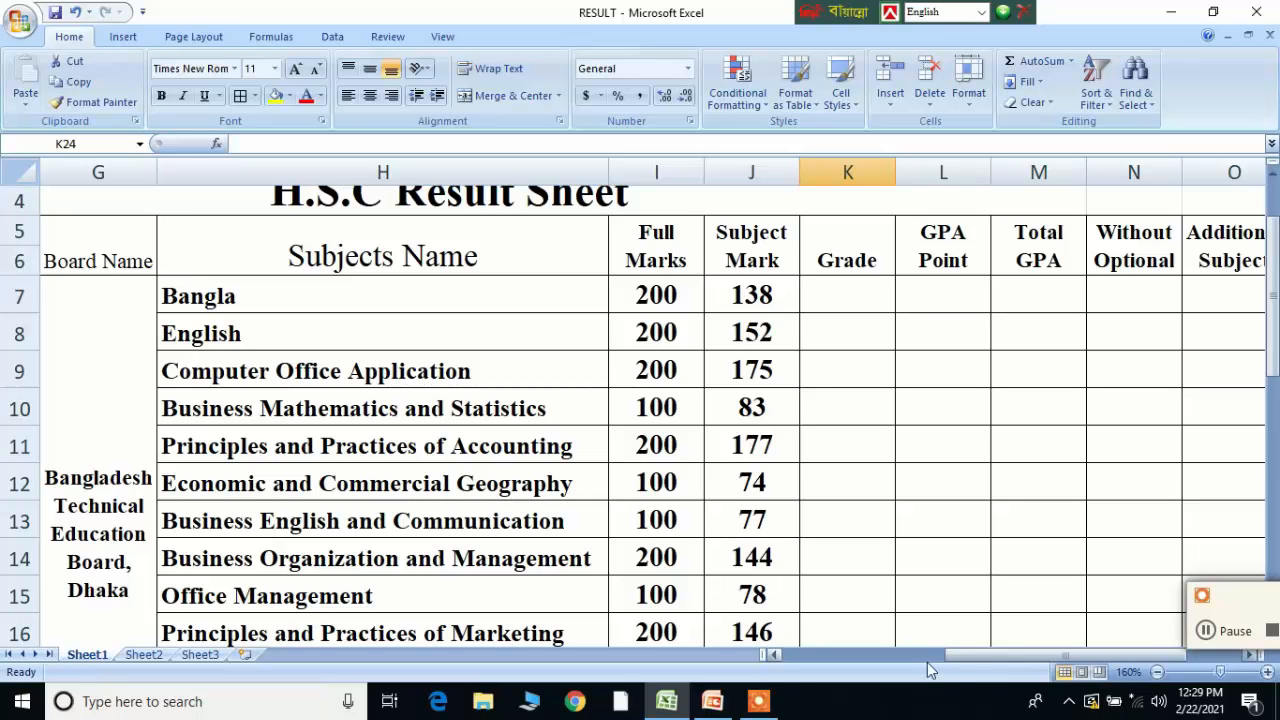
{"action": "left_click_drag", "start_coordinate": [960, 655], "coordinate": [982, 655]}
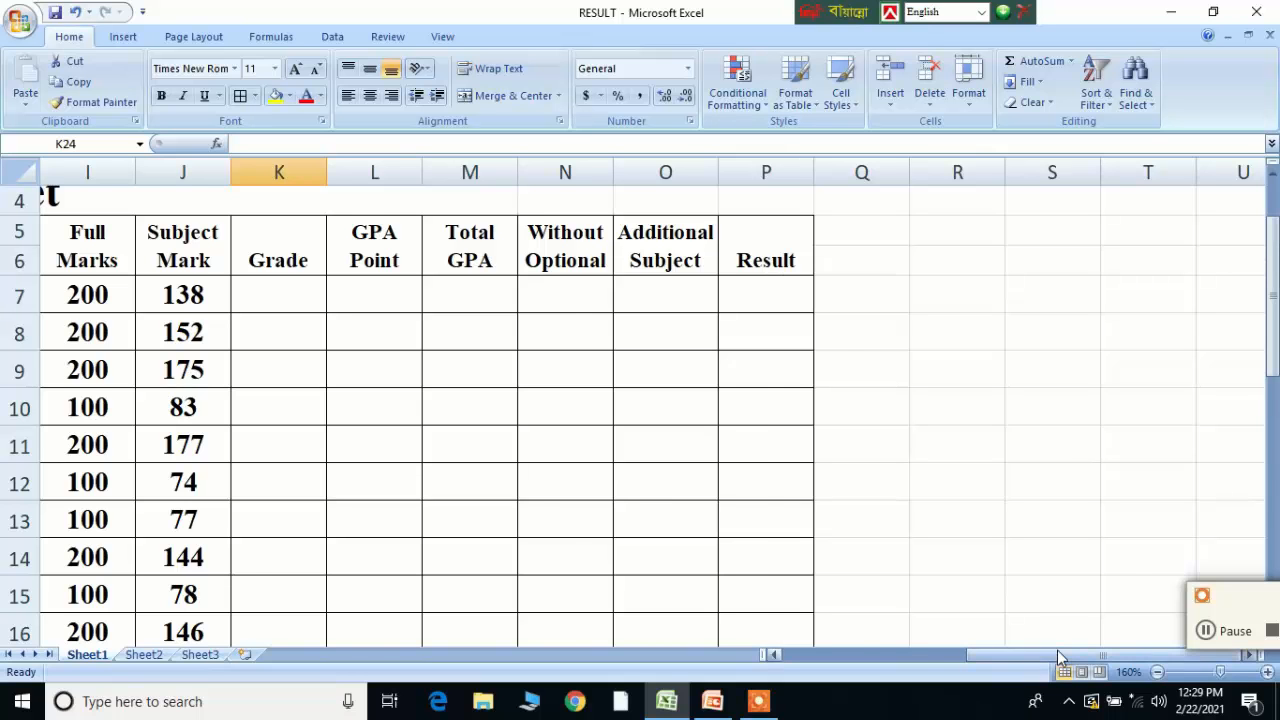
{"action": "left_click_drag", "start_coordinate": [1058, 655], "coordinate": [740, 652]}
{"action": "scroll", "coordinate": [900, 658], "scroll_direction": "down", "scroll_amount": 5}
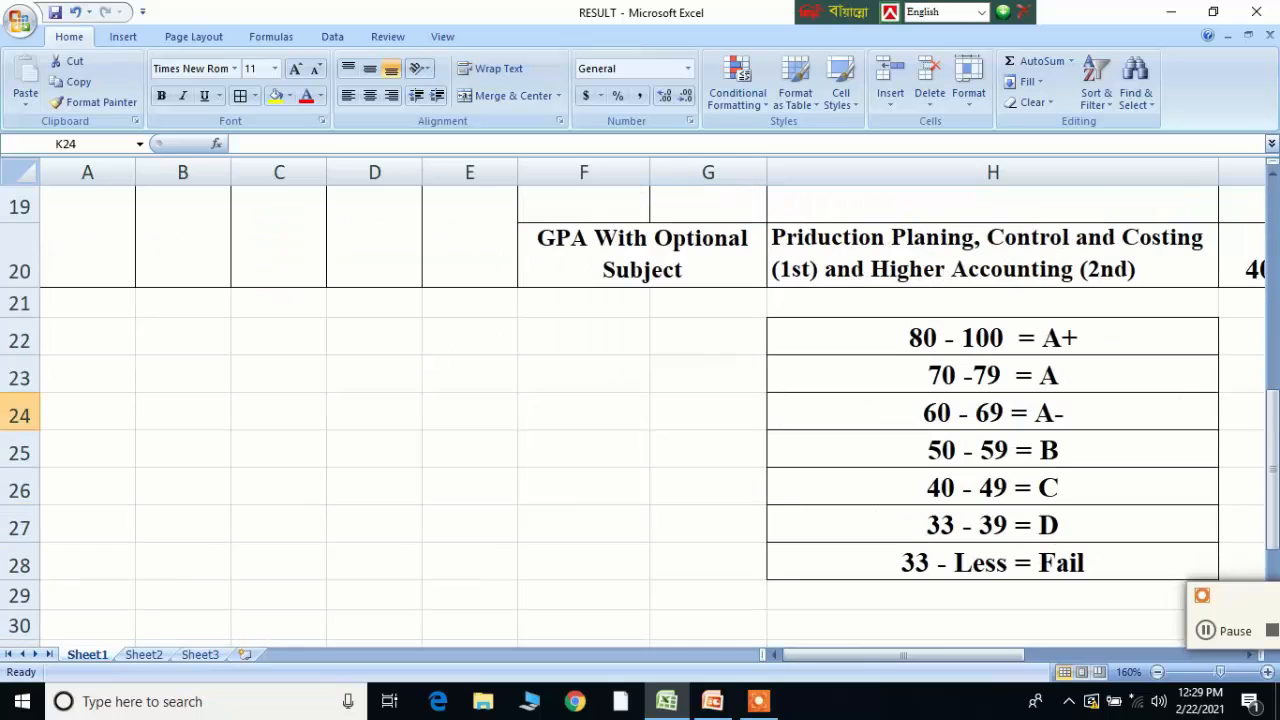
{"action": "left_click_drag", "start_coordinate": [920, 653], "coordinate": [953, 659]}
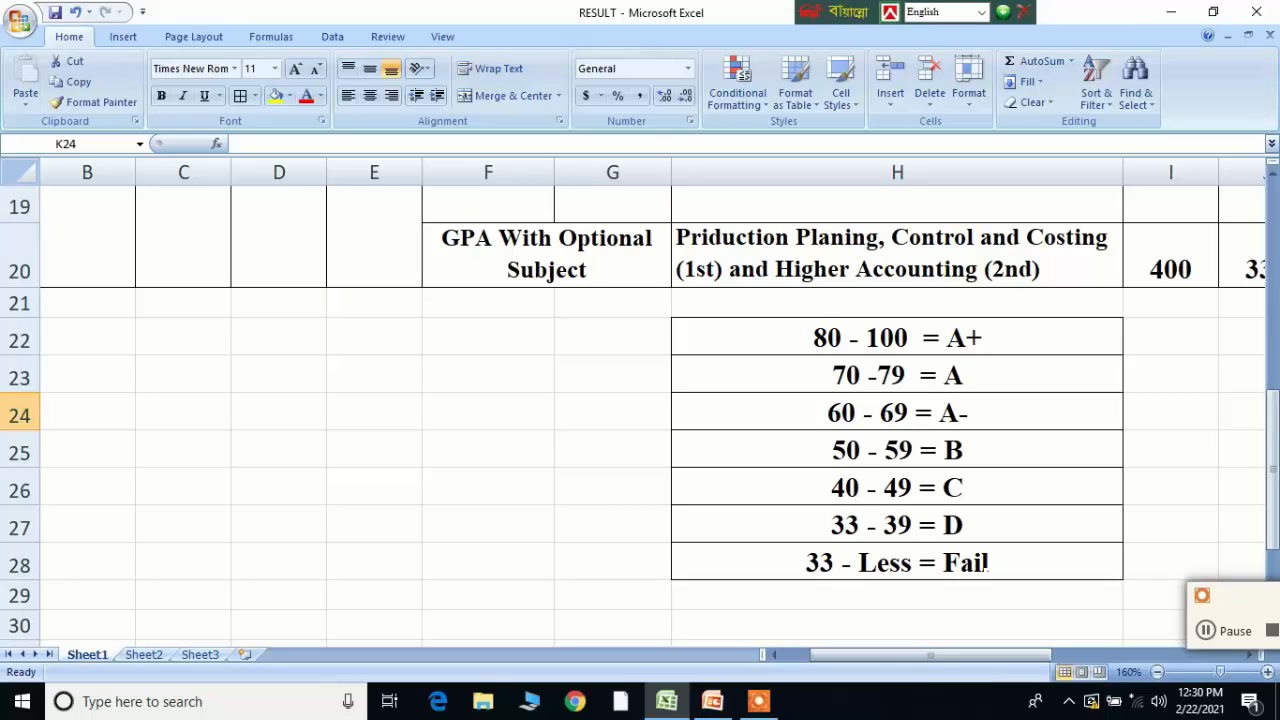
Review the subject rows with their full and obtained marks, including the optional subject row, against the grade scale
{"action": "scroll", "coordinate": [968, 562], "scroll_direction": "up", "scroll_amount": 6}
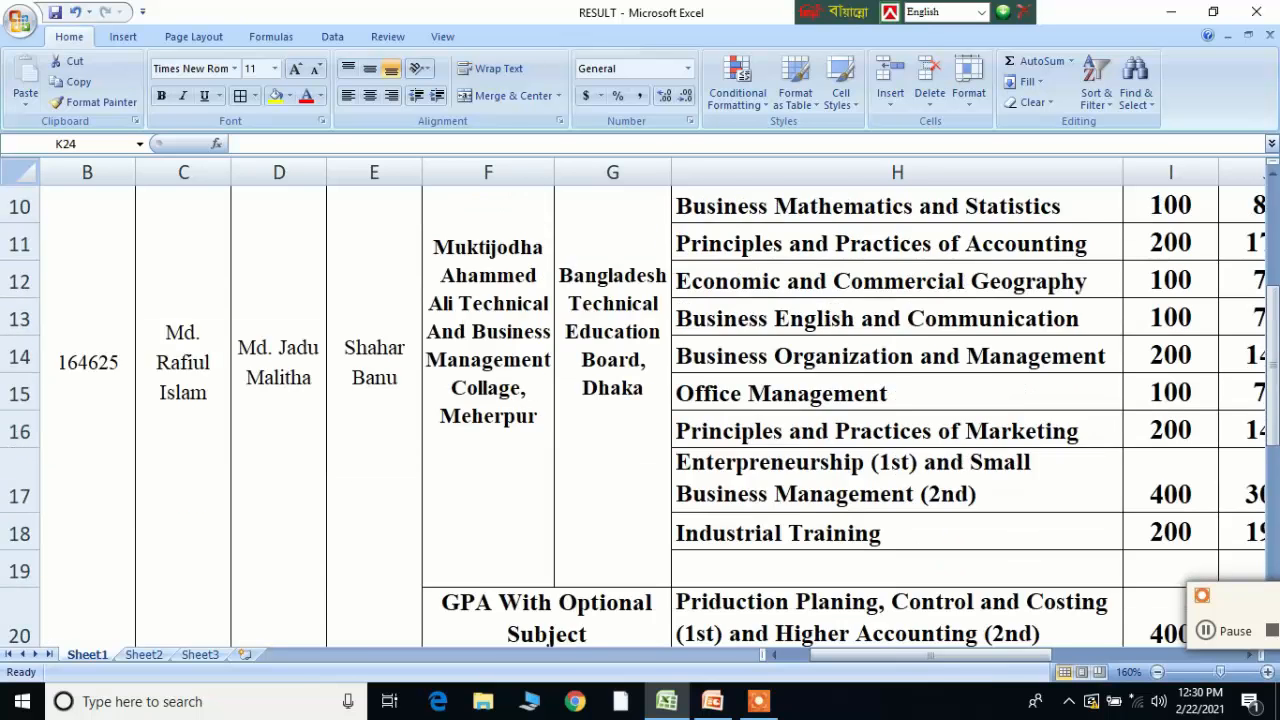
{"action": "left_click_drag", "start_coordinate": [905, 654], "coordinate": [1012, 648]}
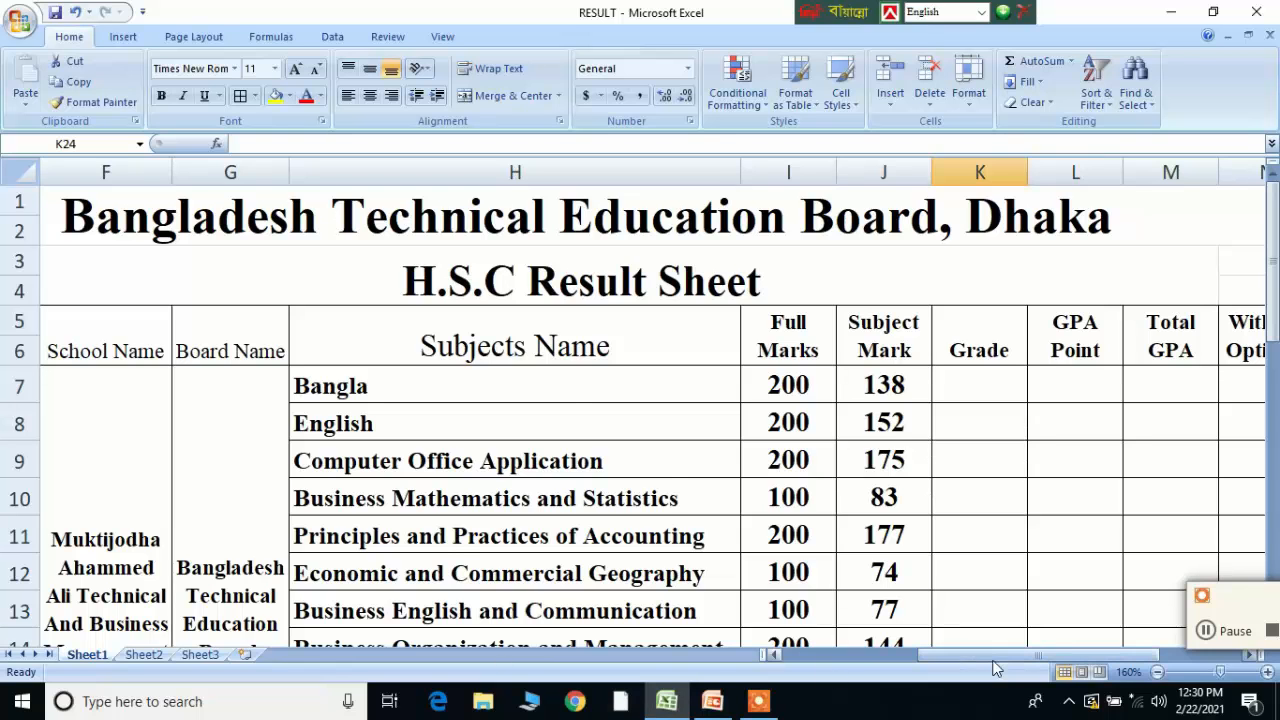
{"action": "left_click_drag", "start_coordinate": [997, 656], "coordinate": [790, 655]}
{"action": "scroll", "coordinate": [640, 400], "scroll_direction": "down", "scroll_amount": 3}
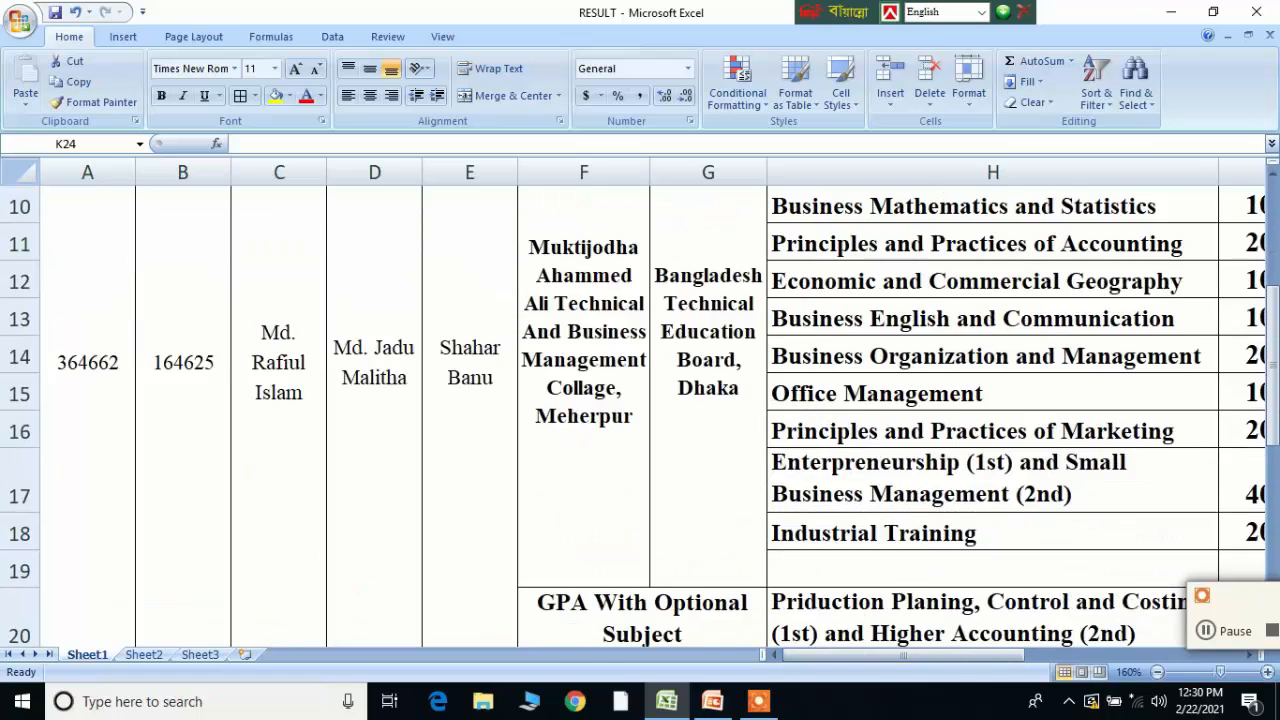
{"action": "scroll", "coordinate": [640, 400], "scroll_direction": "down", "scroll_amount": 1}
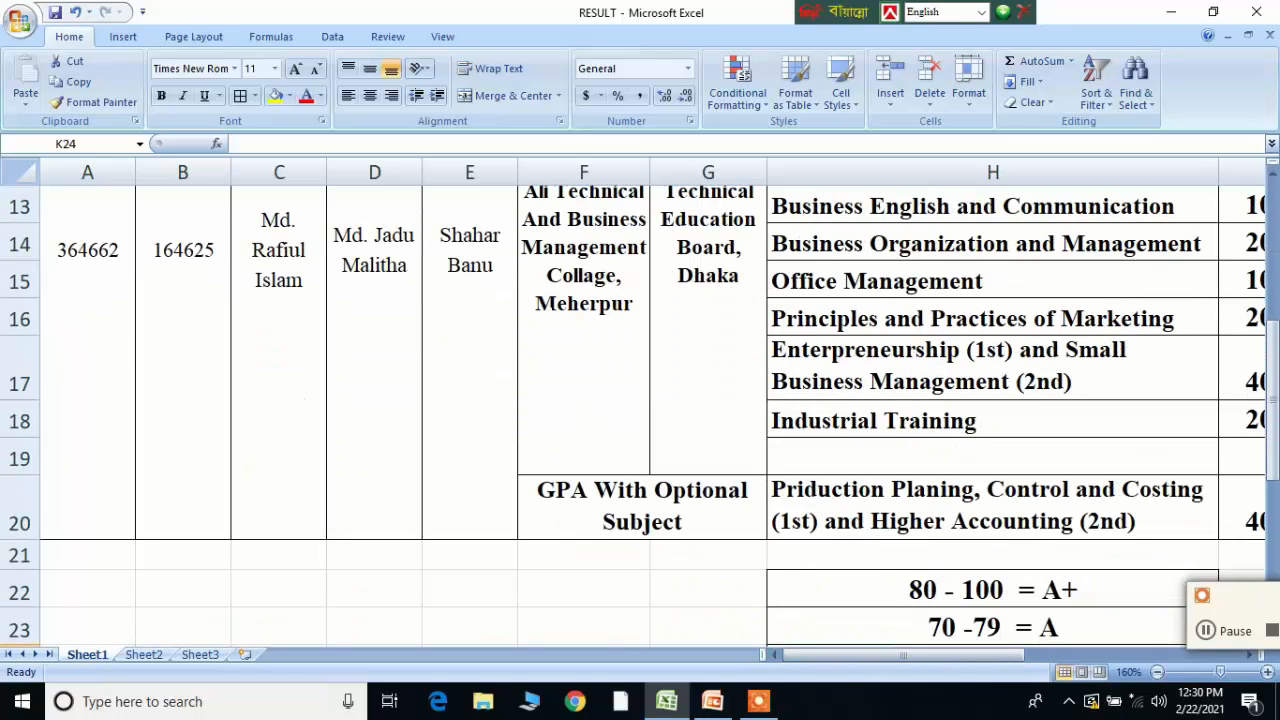
{"action": "scroll", "coordinate": [640, 400], "scroll_direction": "up", "scroll_amount": 2}
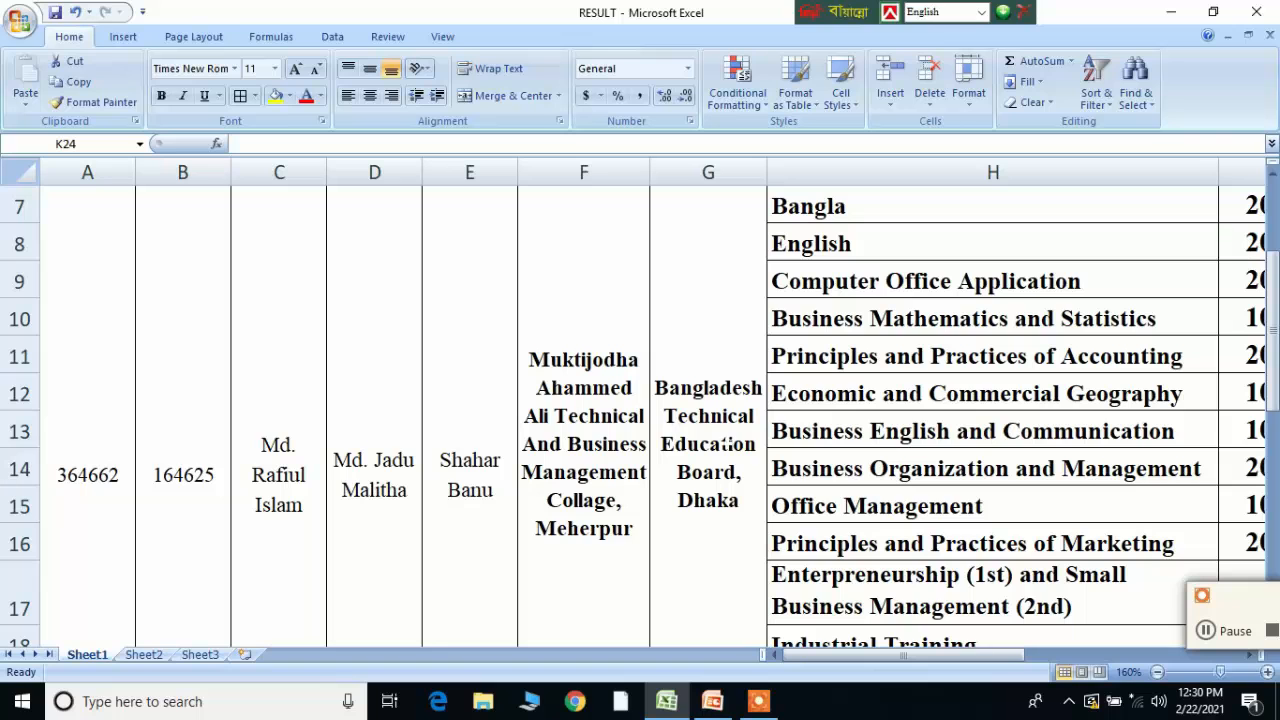
{"action": "left_click_drag", "start_coordinate": [932, 655], "coordinate": [1003, 655]}
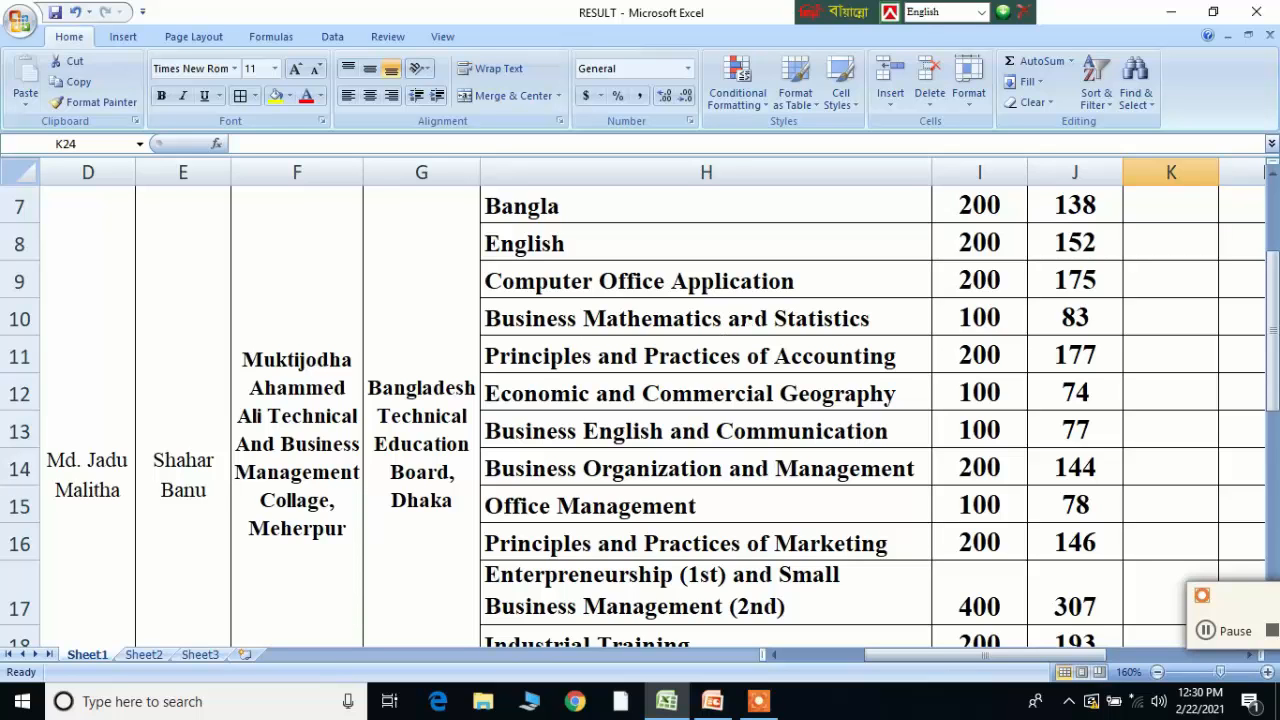
{"action": "scroll", "coordinate": [787, 480], "scroll_direction": "down", "scroll_amount": 3}
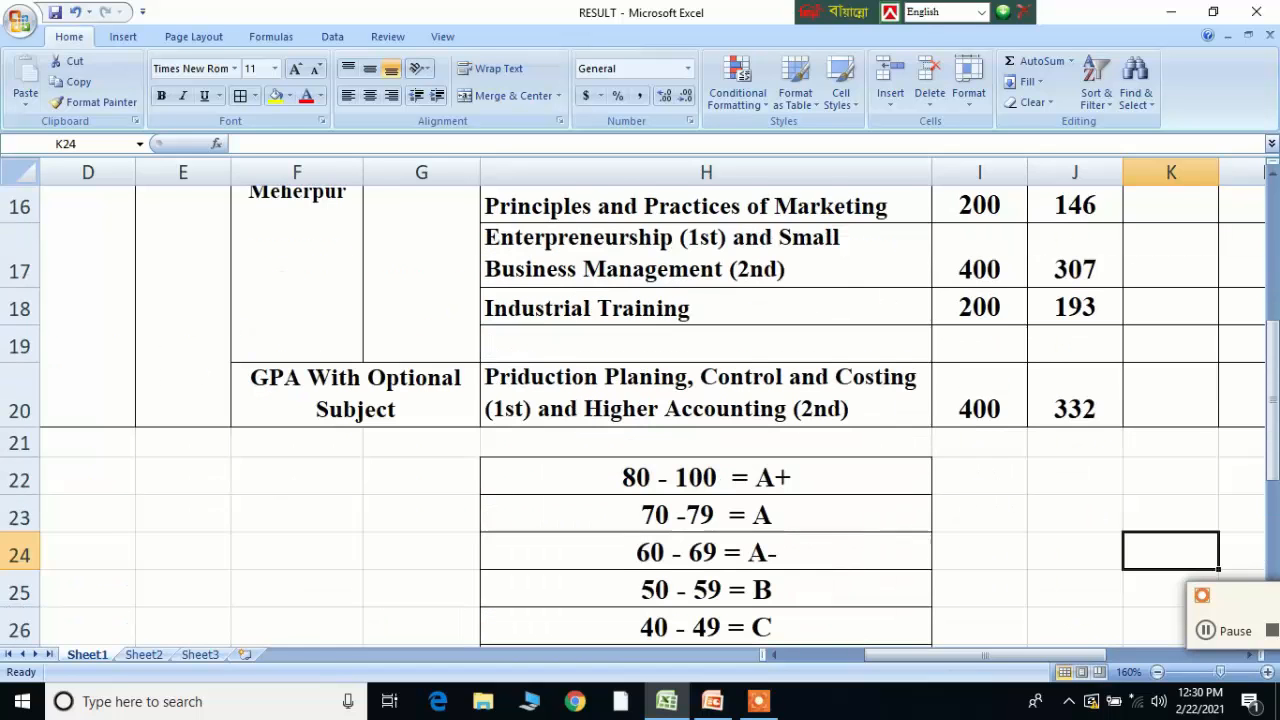
{"action": "left_click_drag", "start_coordinate": [925, 663], "coordinate": [1033, 663]}
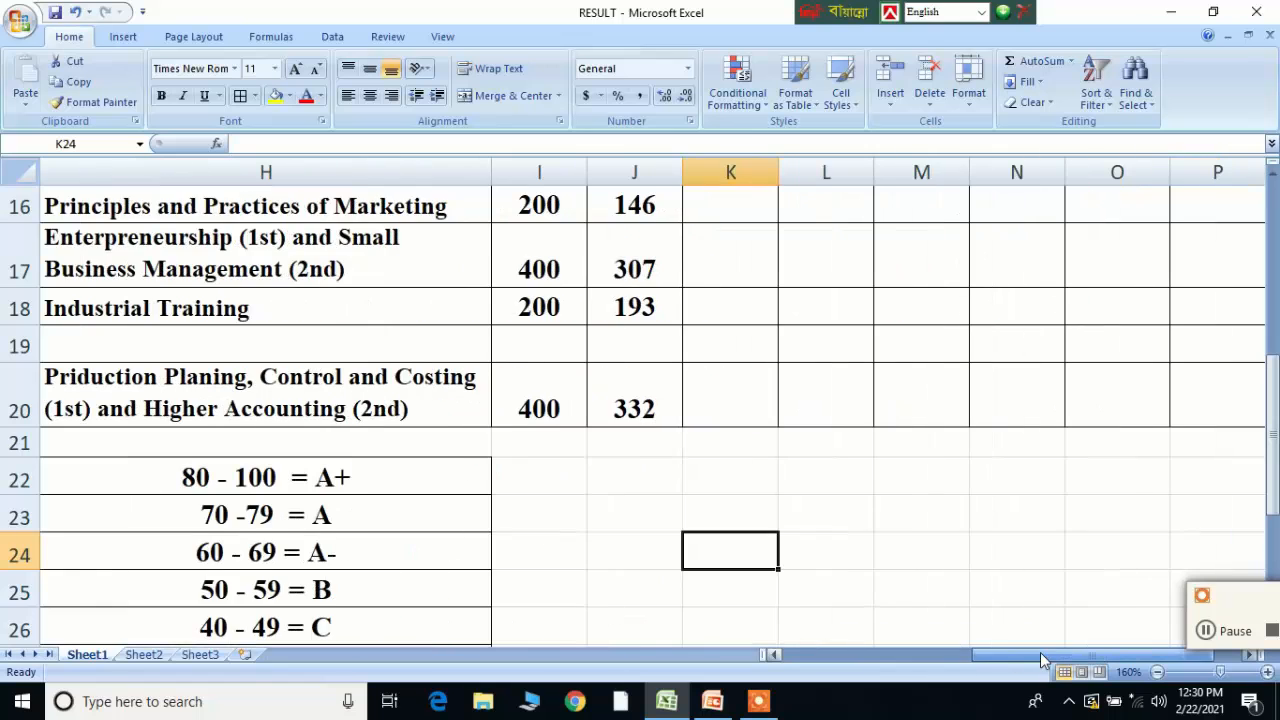
Start the Bangla grade formula in K7 with =IF(J7>=160,"A+", as its first condition
{"action": "scroll", "coordinate": [684, 400], "scroll_direction": "up", "scroll_amount": 5}
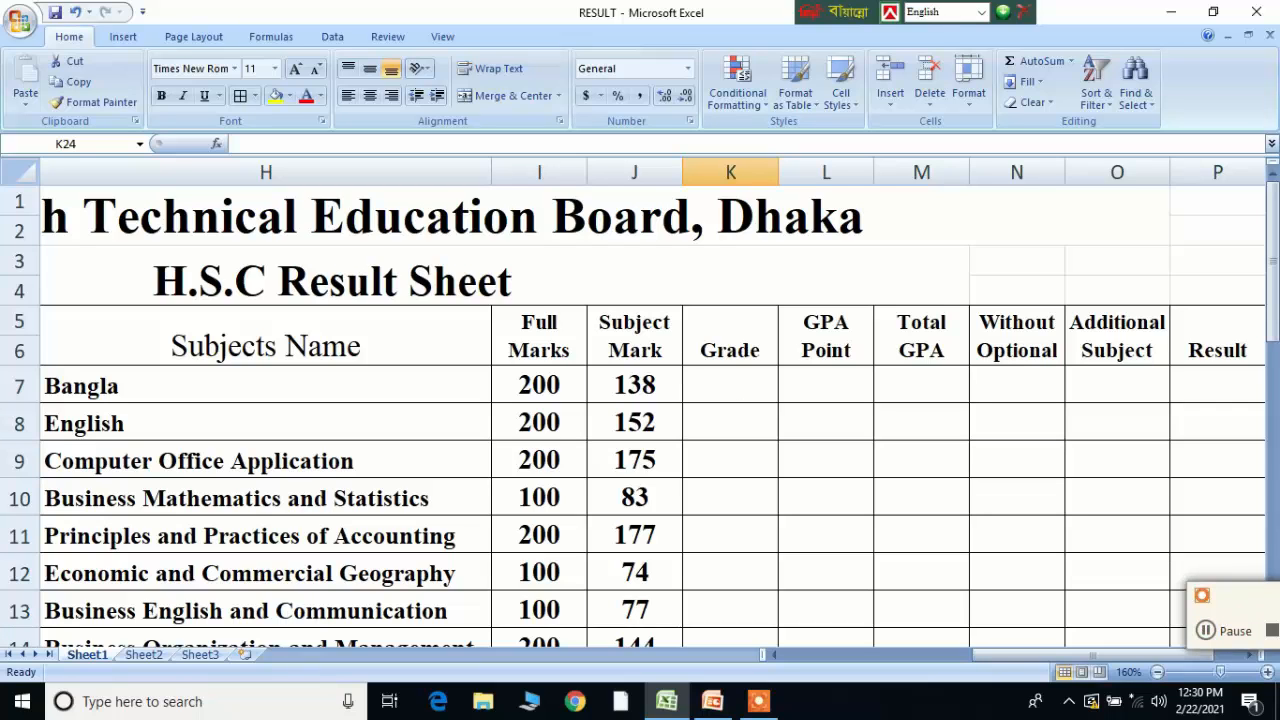
{"action": "left_click", "coordinate": [750, 397]}
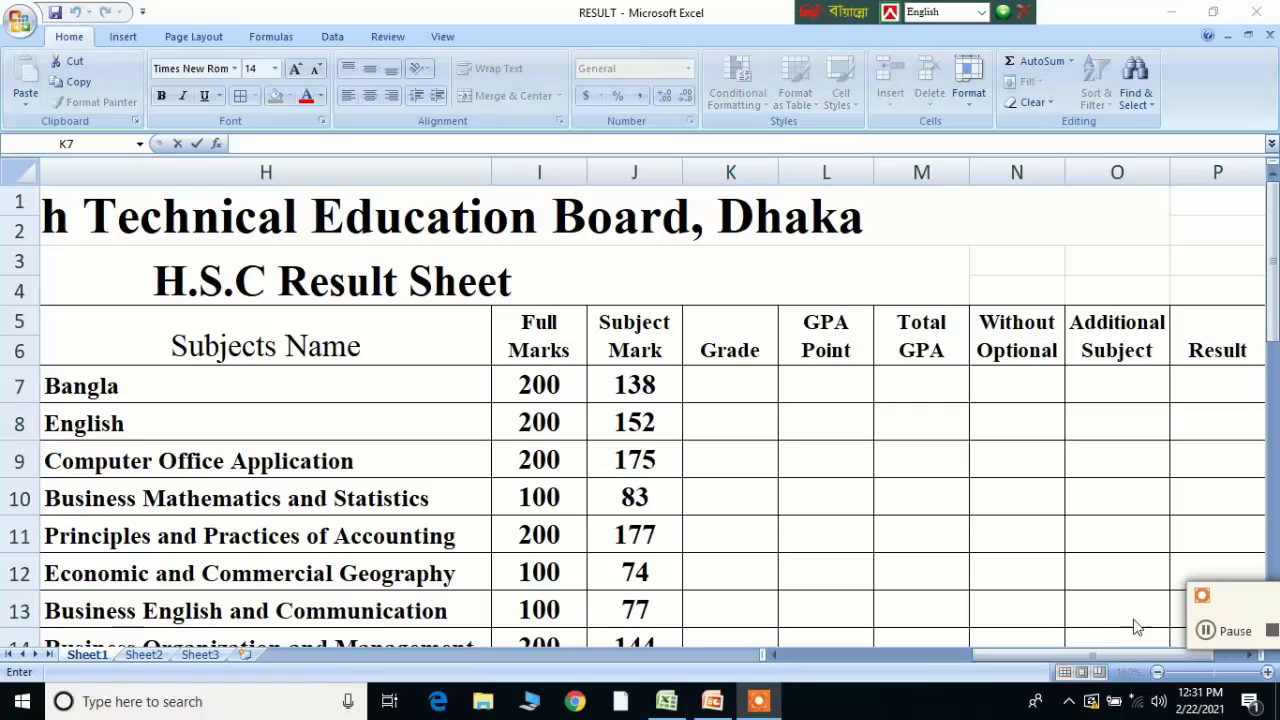
{"action": "type", "text": "="}
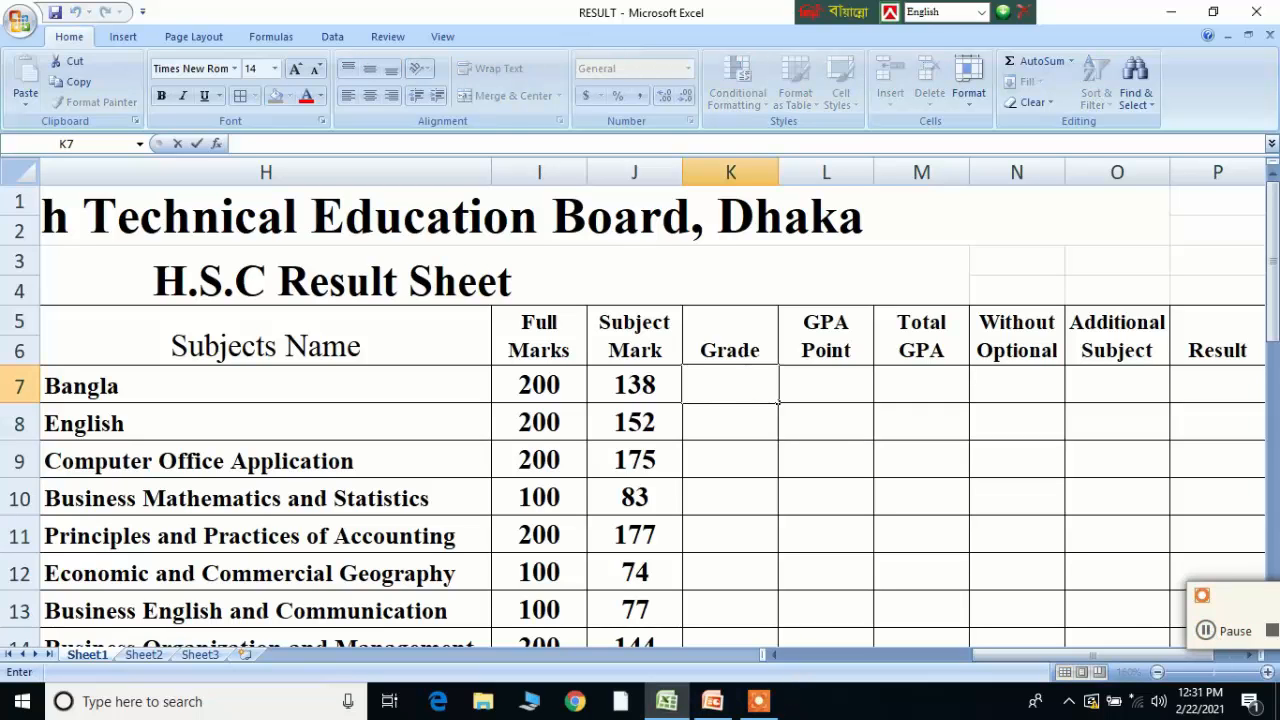
{"action": "type", "text": "IF"}
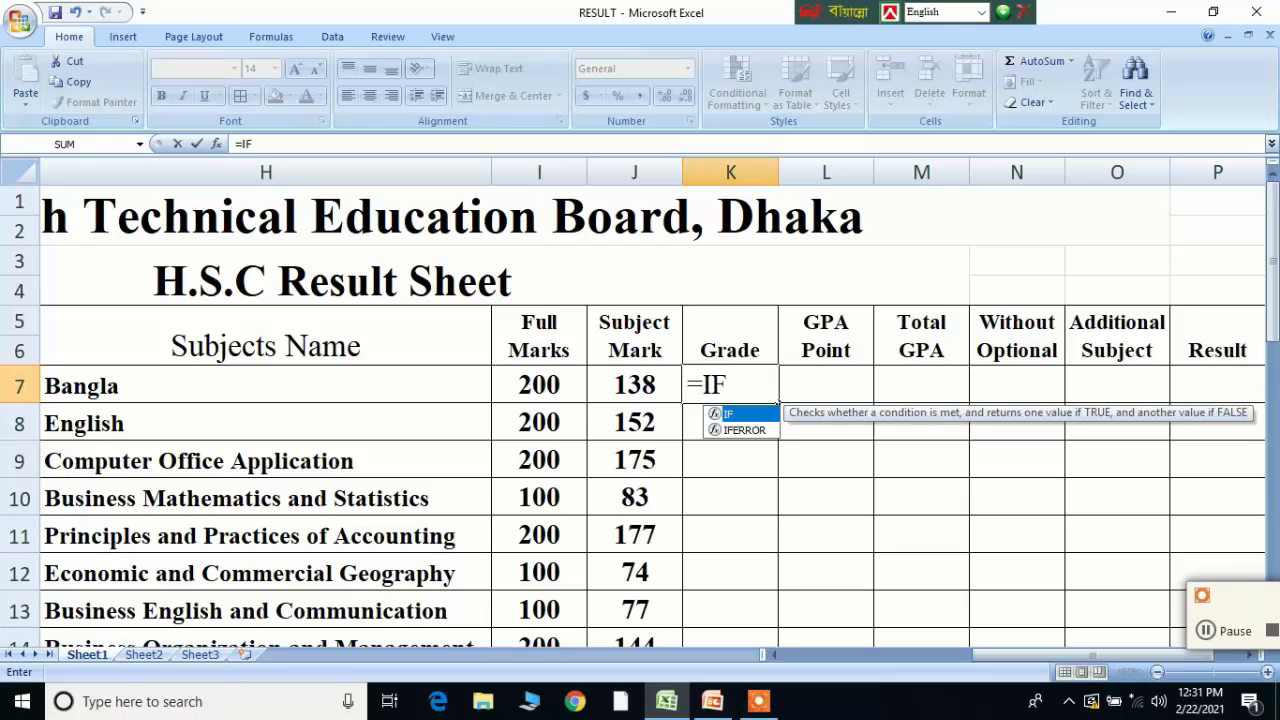
{"action": "type", "text": "("}
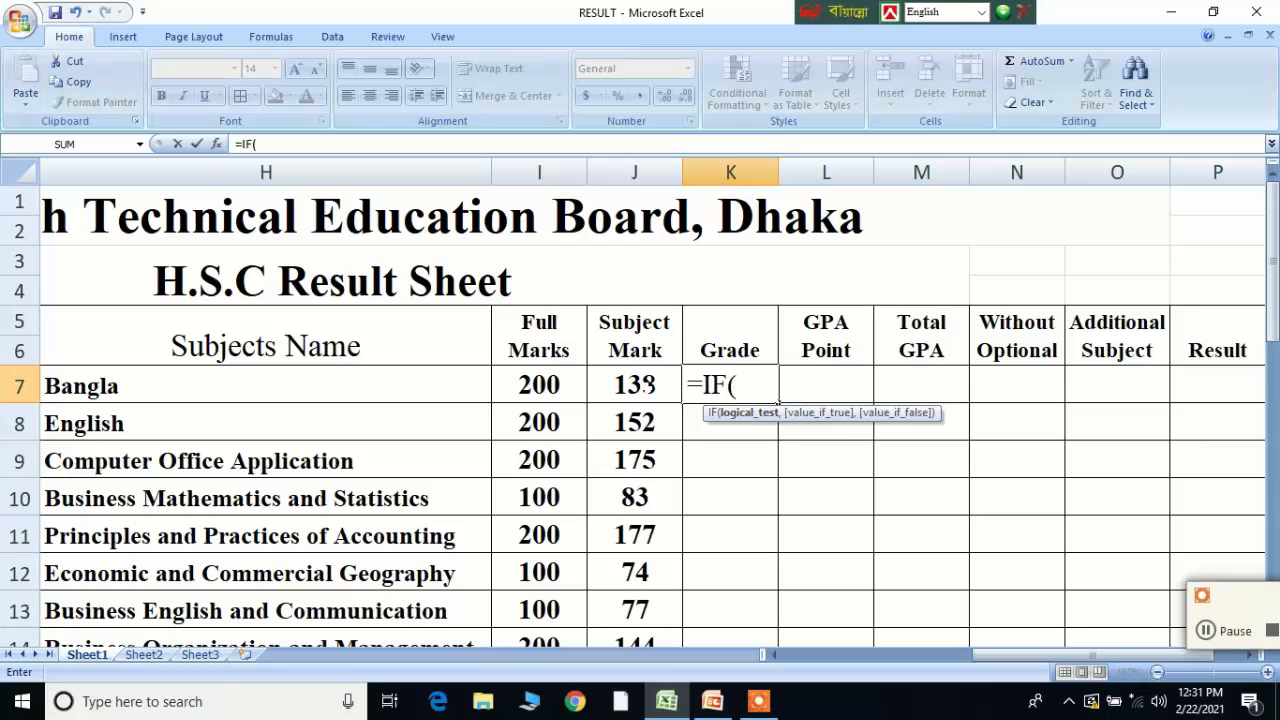
{"action": "left_click", "coordinate": [648, 386]}
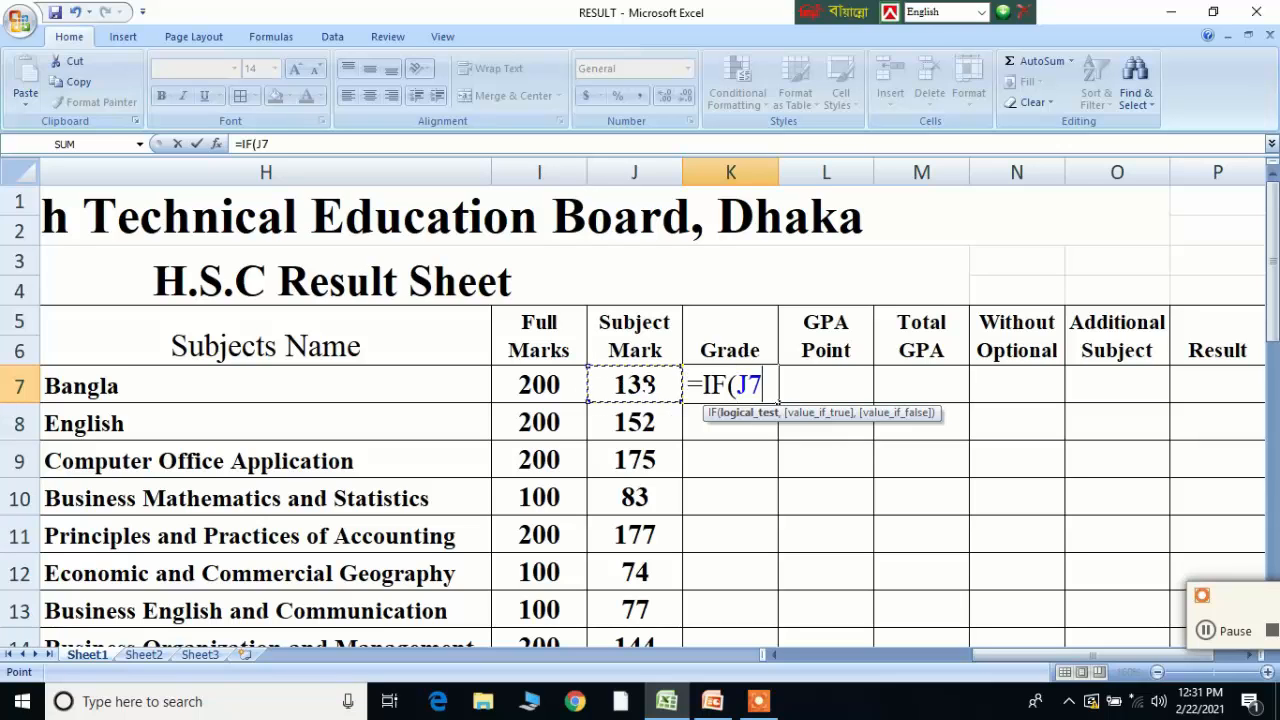
{"action": "type", "text": ">="}
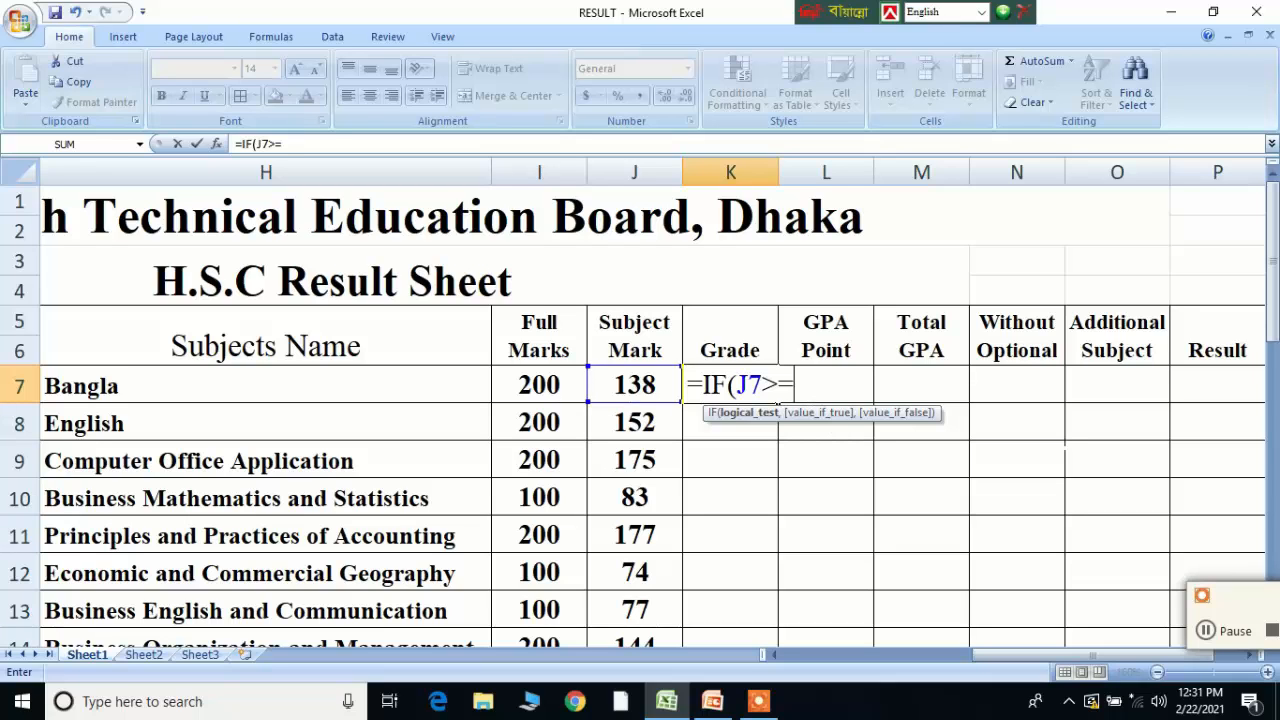
{"action": "type", "text": "160,\""}
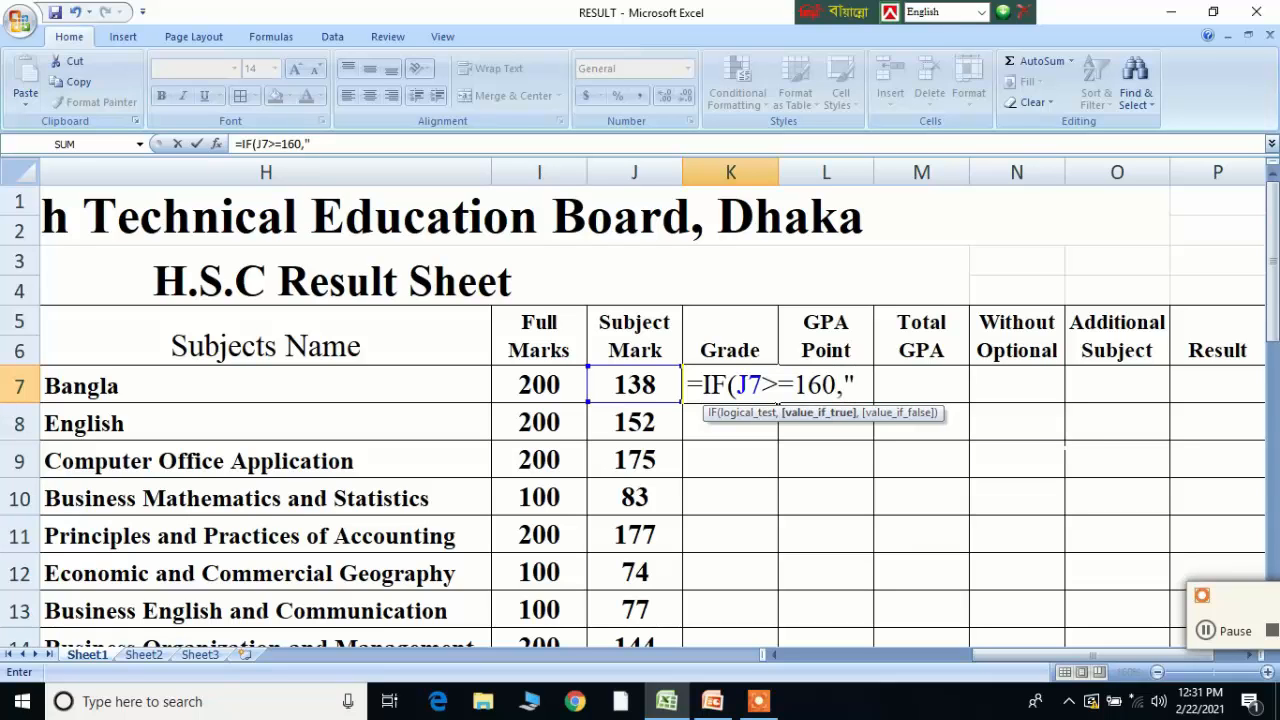
{"action": "type", "text": "A+\","}
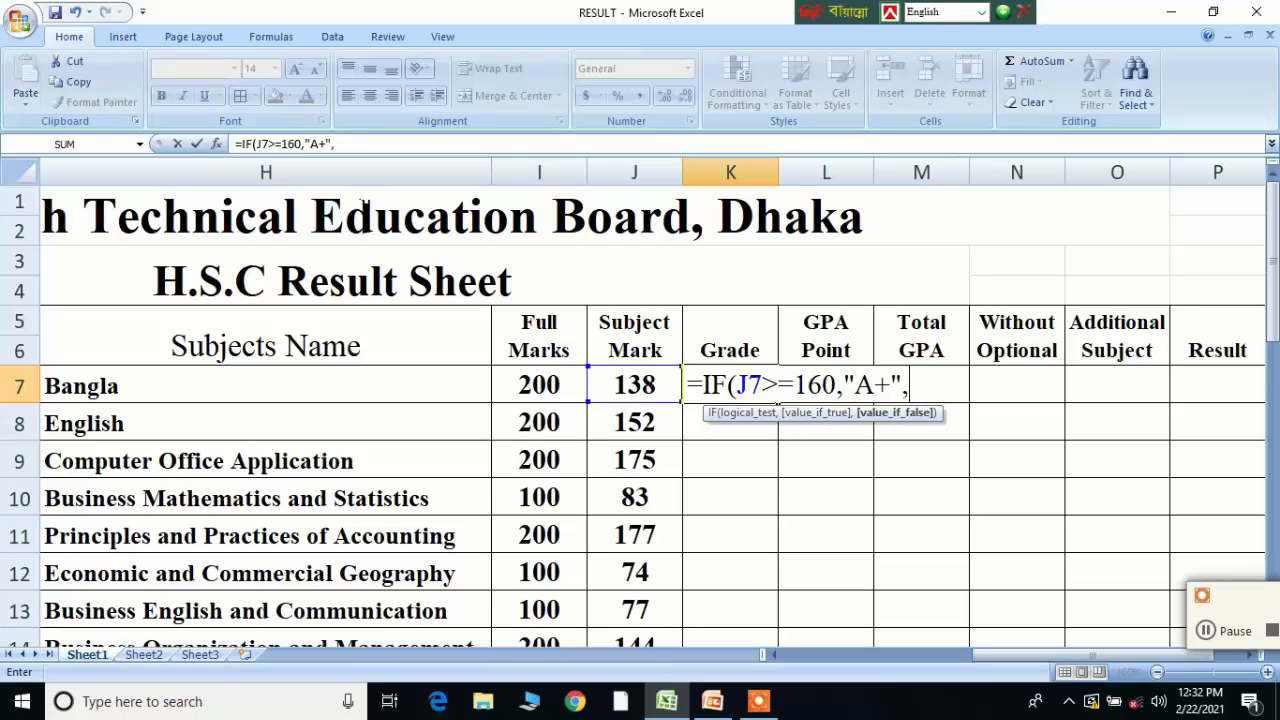
Copy the IF condition without the equals sign and paste it five times at the end of the K7 formula
{"action": "left_click_drag", "start_coordinate": [336, 144], "coordinate": [242, 146]}
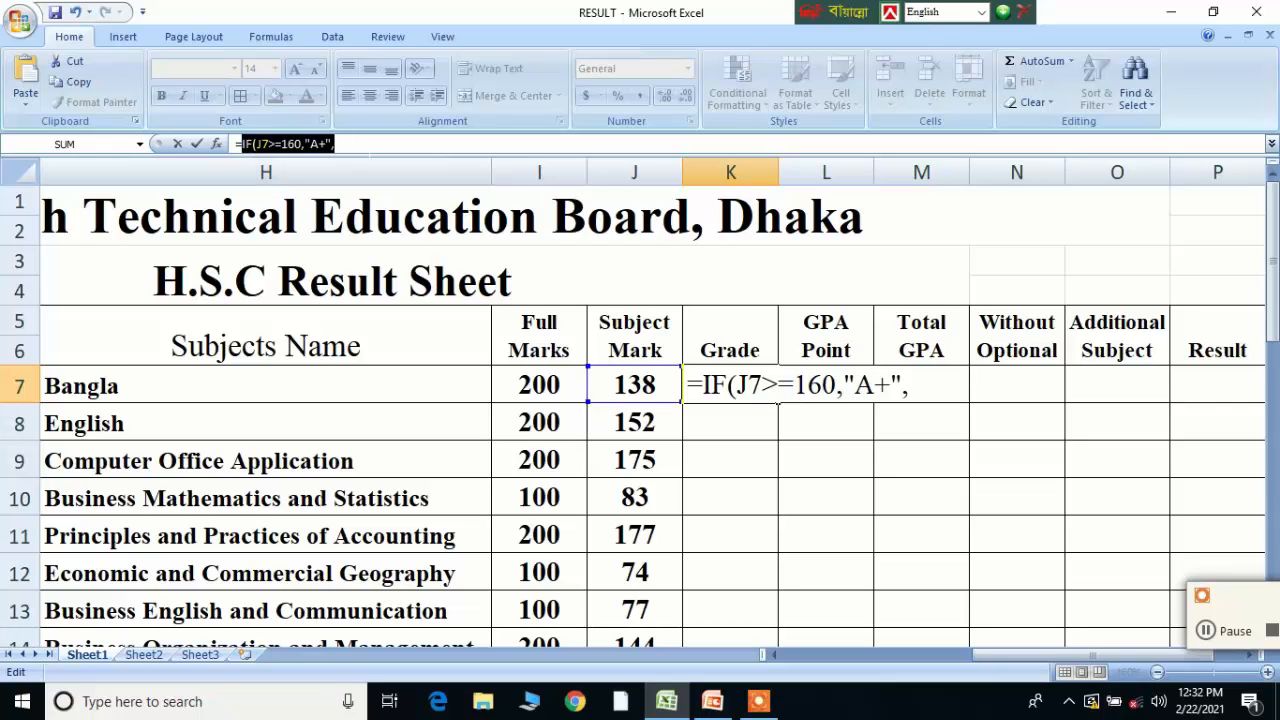
{"action": "key", "text": "End"}
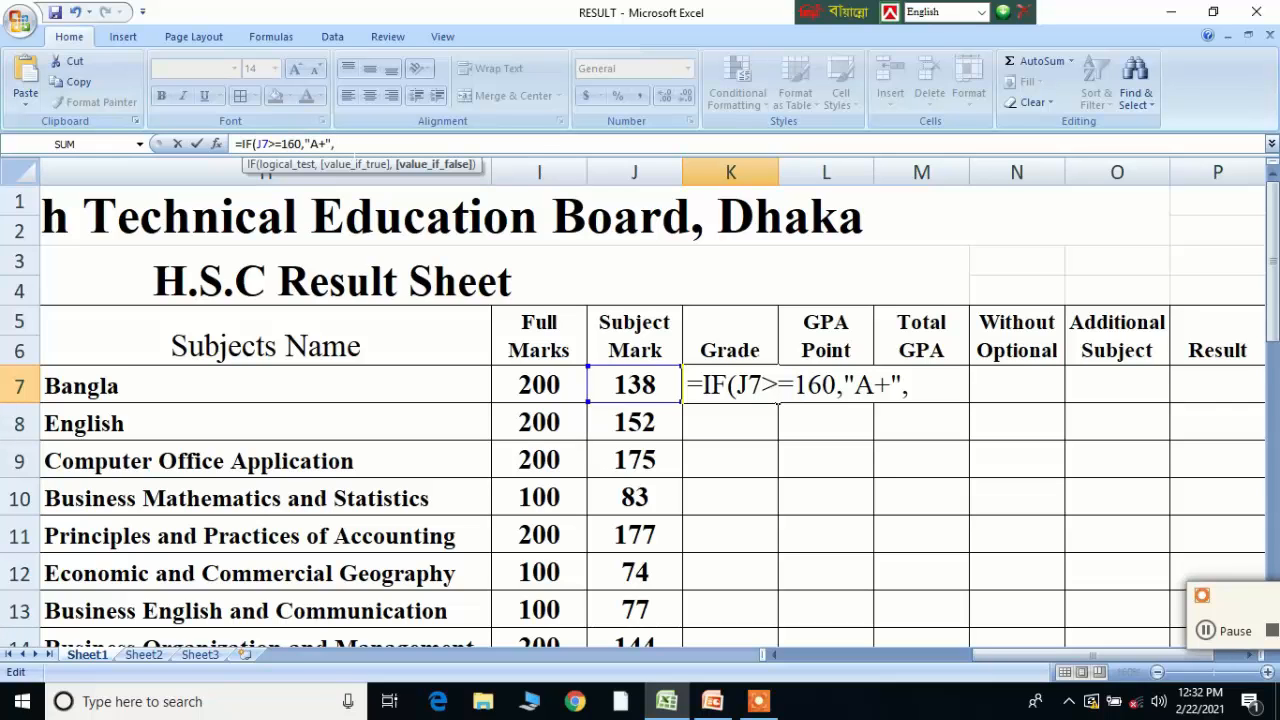
{"action": "key", "text": "ctrl+v"}
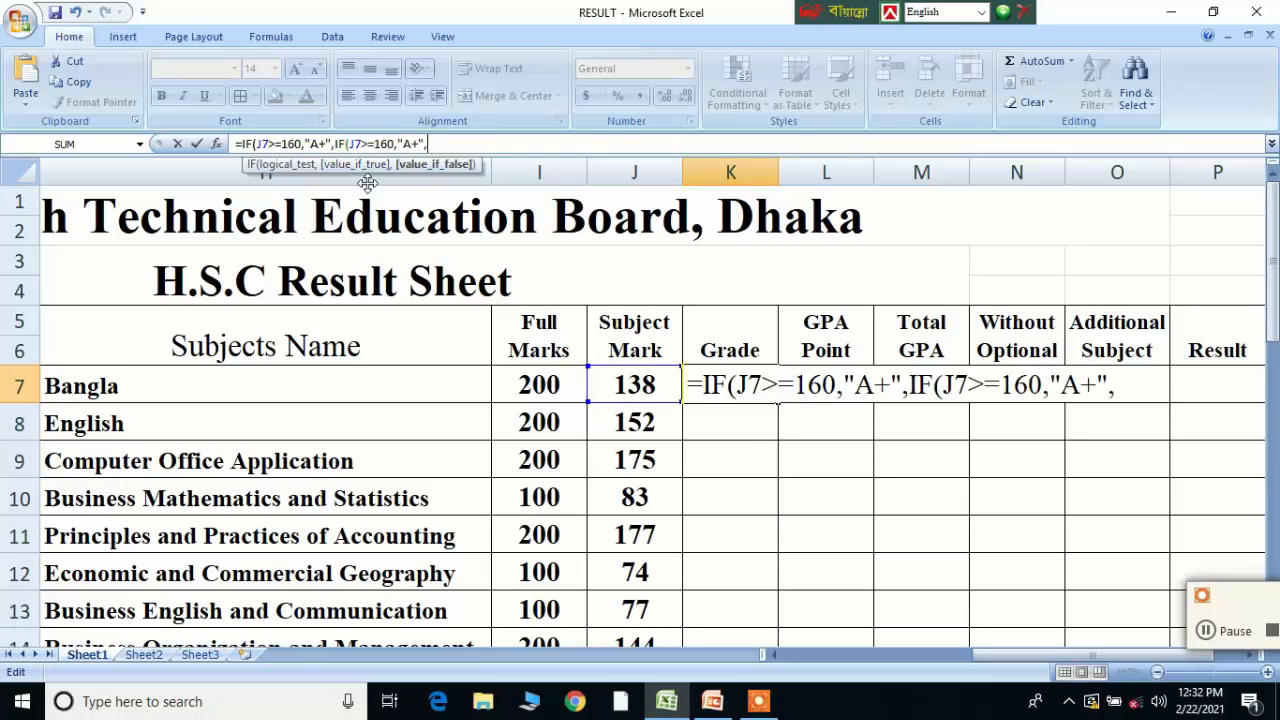
{"action": "key", "text": "ctrl+v"}
{"action": "key", "text": "ctrl+v"}
{"action": "key", "text": "ctrl+v"}
{"action": "key", "text": "ctrl+v"}
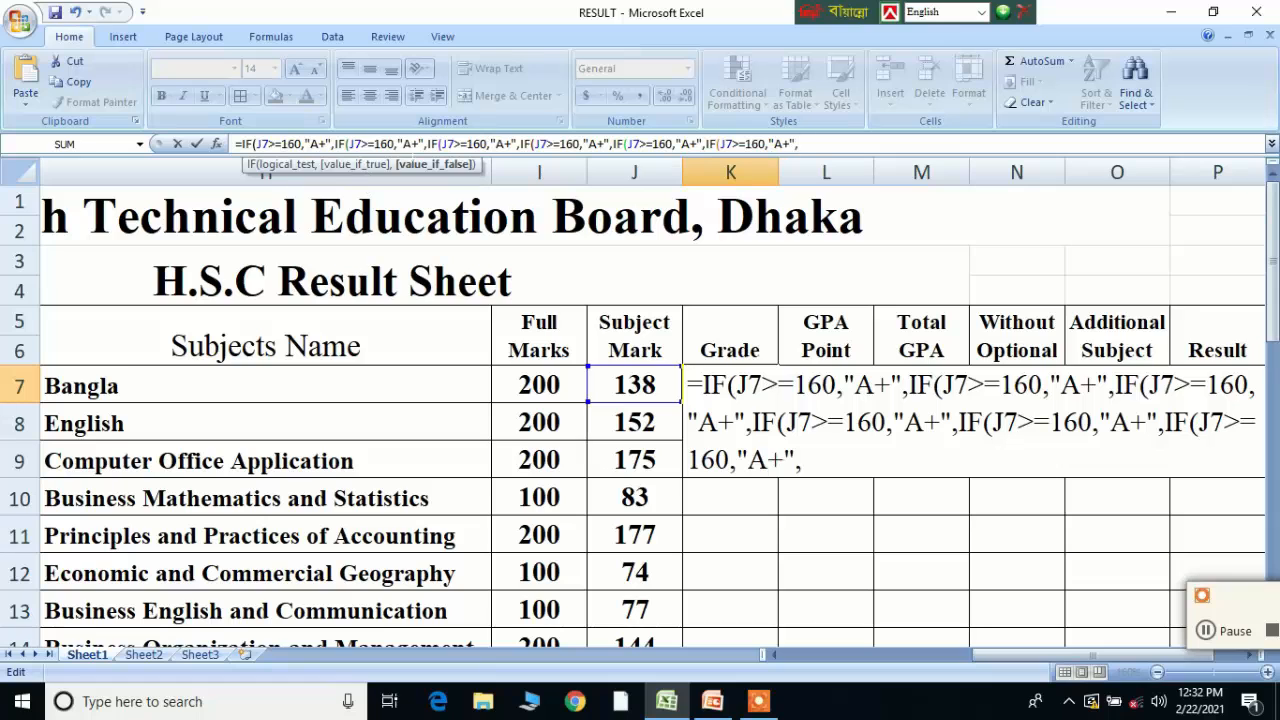
Change the second IF condition in the K7 formula to a threshold of 140 and grade "A"
{"action": "left_click", "coordinate": [388, 144]}
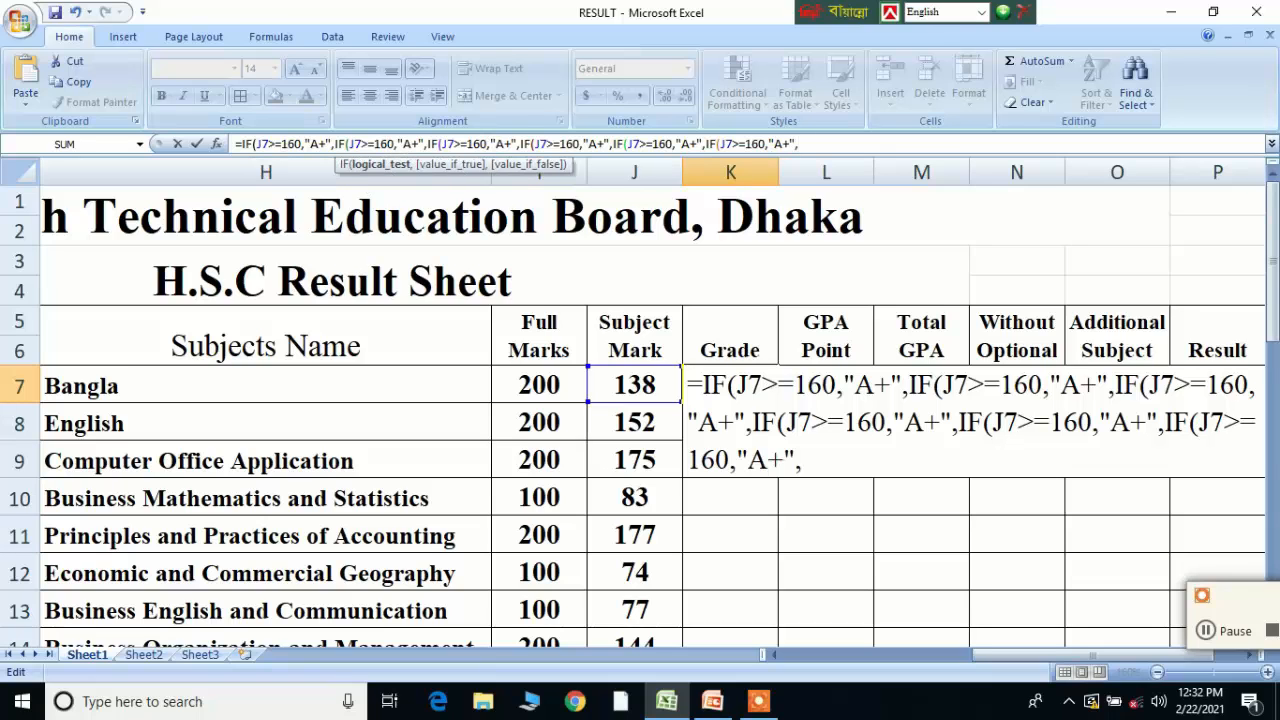
{"action": "key", "text": "BackSpace"}
{"action": "type", "text": "4"}
{"action": "key", "text": "Right"}
{"action": "key", "text": "Right"}
{"action": "key", "text": "Right"}
{"action": "key", "text": "Right"}
{"action": "key", "text": "Right"}
{"action": "key", "text": "BackSpace"}
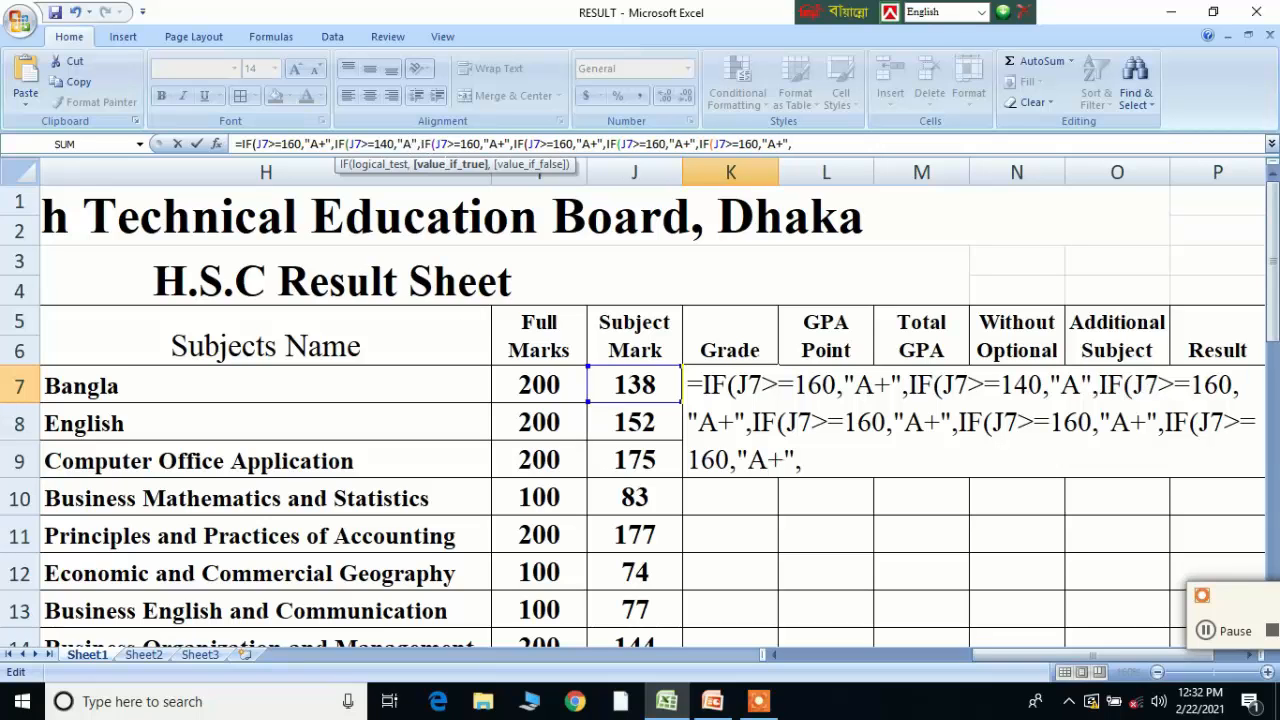
Change the third IF condition in the K7 formula to a threshold of 120 and grade "A-"
{"action": "left_click", "coordinate": [474, 144]}
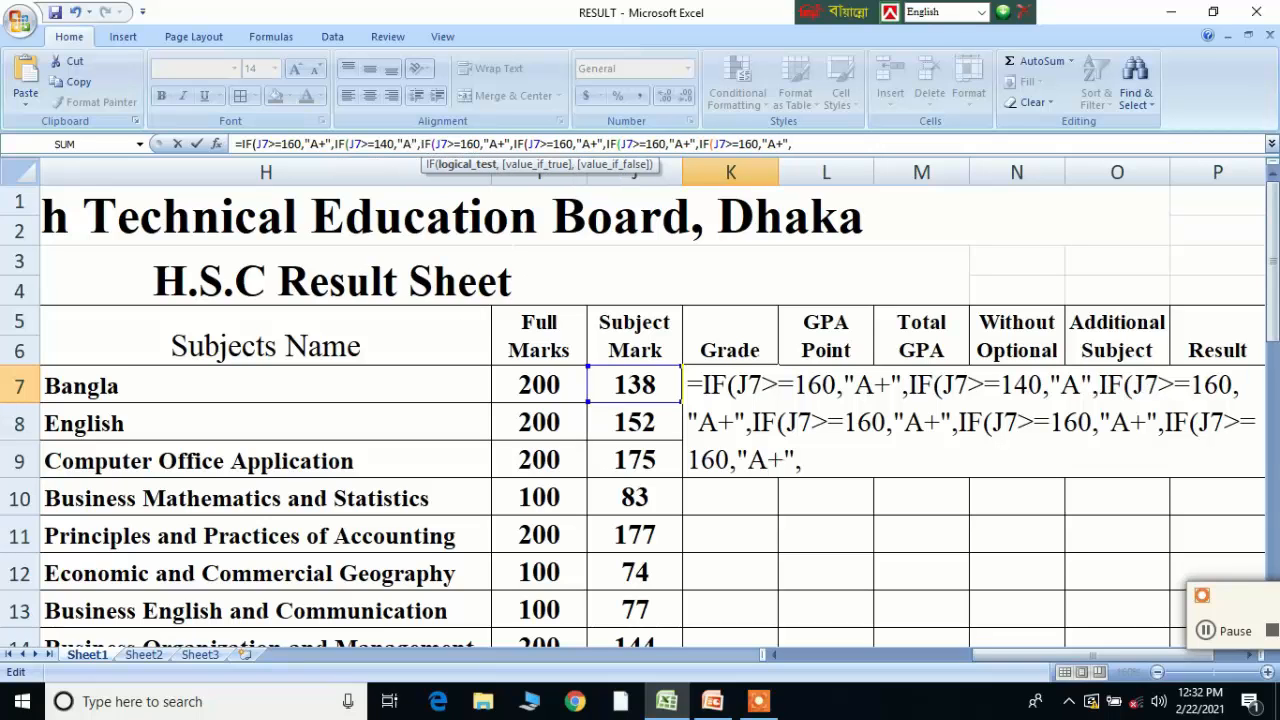
{"action": "key", "text": "BackSpace"}
{"action": "key", "text": "Right"}
{"action": "key", "text": "Right"}
{"action": "key", "text": "BackSpace"}
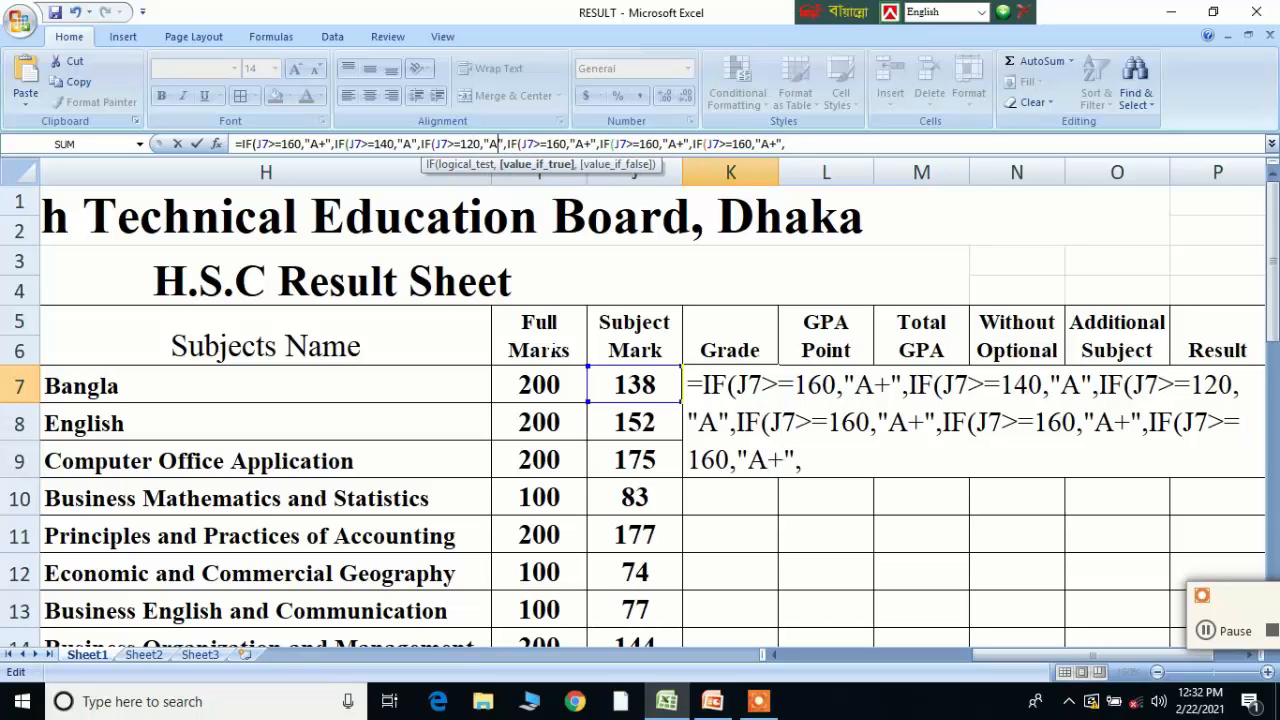
{"action": "type", "text": "-"}
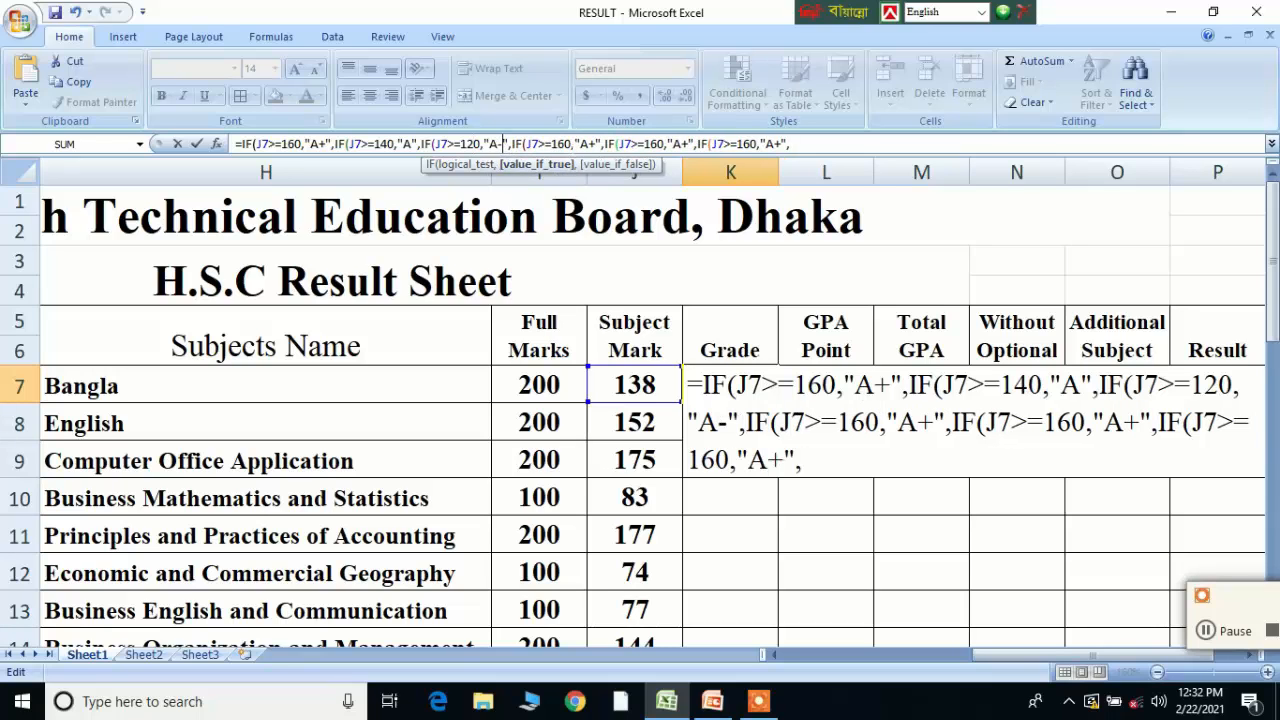
Change the fourth IF condition in the K7 formula to a threshold of 100 and grade "B"
{"action": "left_click", "coordinate": [565, 143]}
{"action": "key", "text": "BackSpace"}
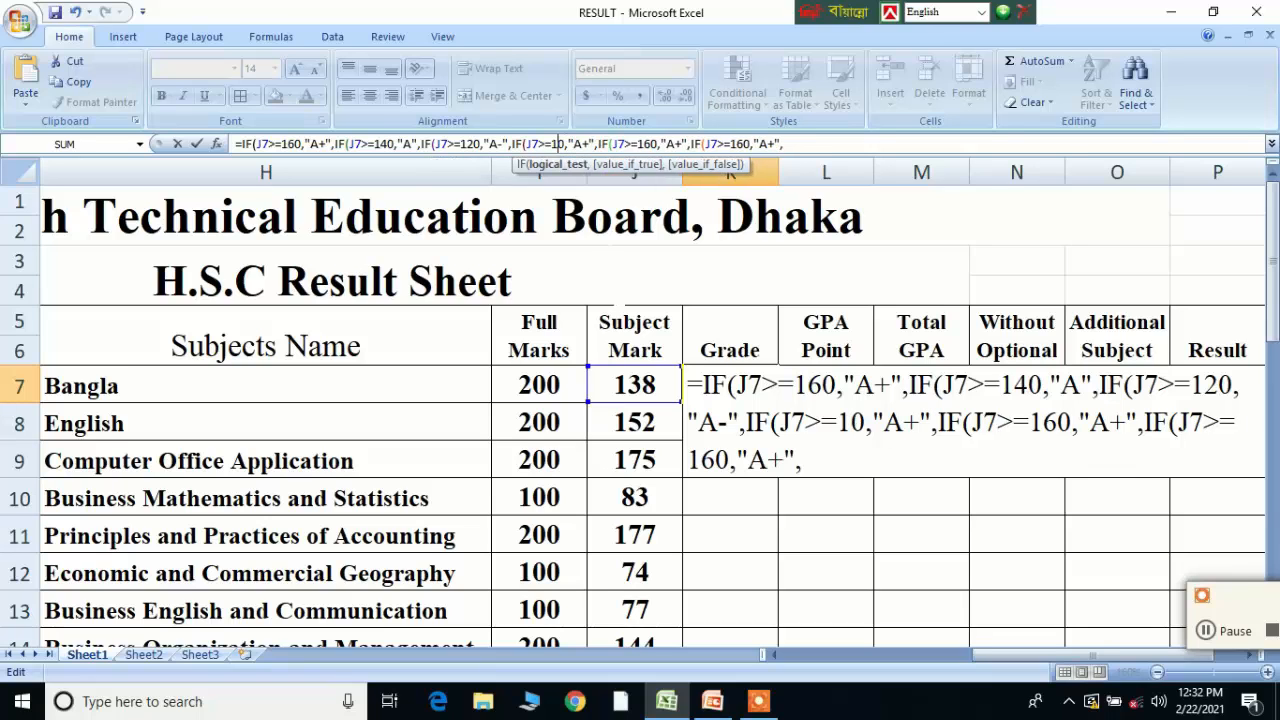
{"action": "type", "text": "0"}
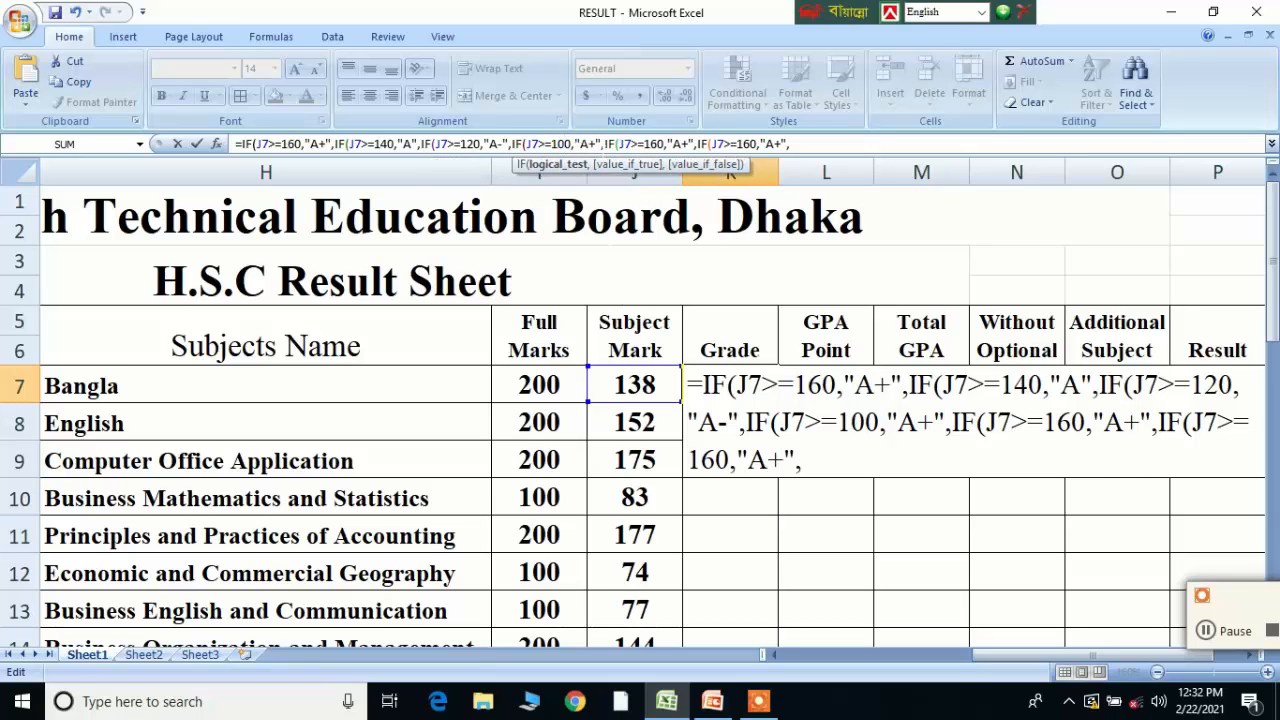
{"action": "left_click", "coordinate": [597, 144]}
{"action": "key", "text": "BackSpace"}
{"action": "key", "text": "BackSpace"}
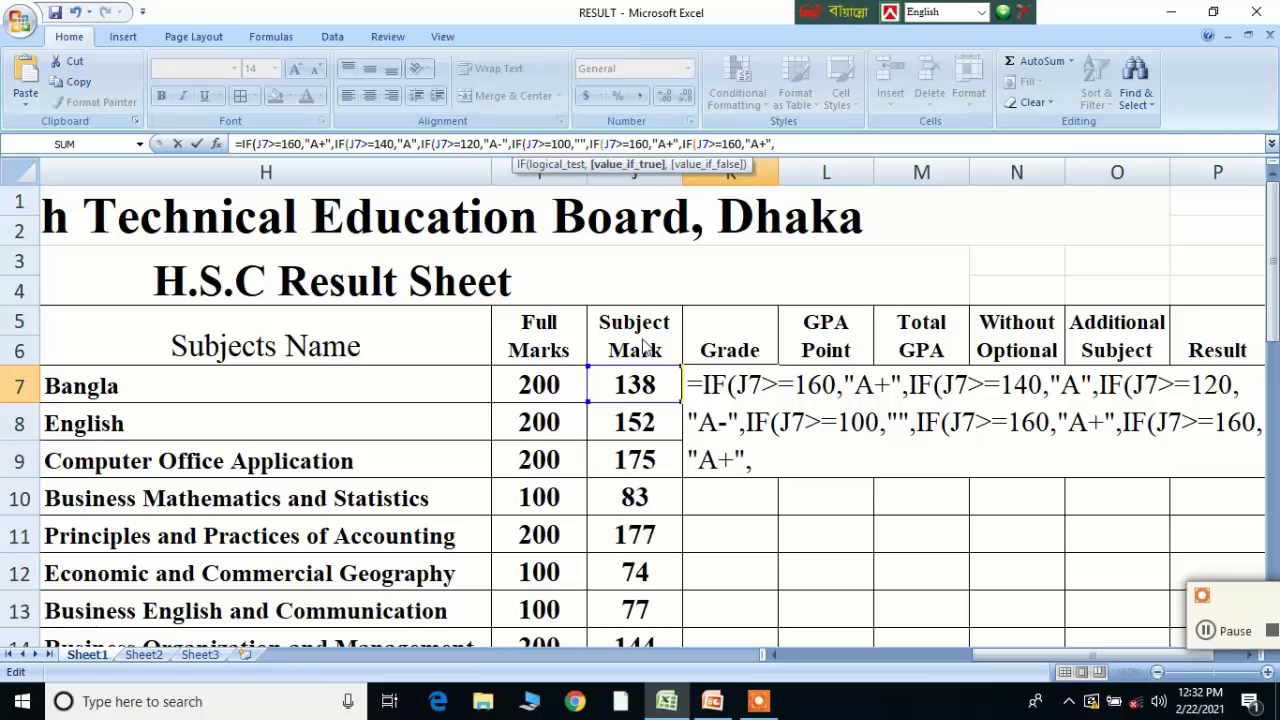
{"action": "type", "text": "C"}
{"action": "key", "text": "BackSpace"}
{"action": "type", "text": "B"}
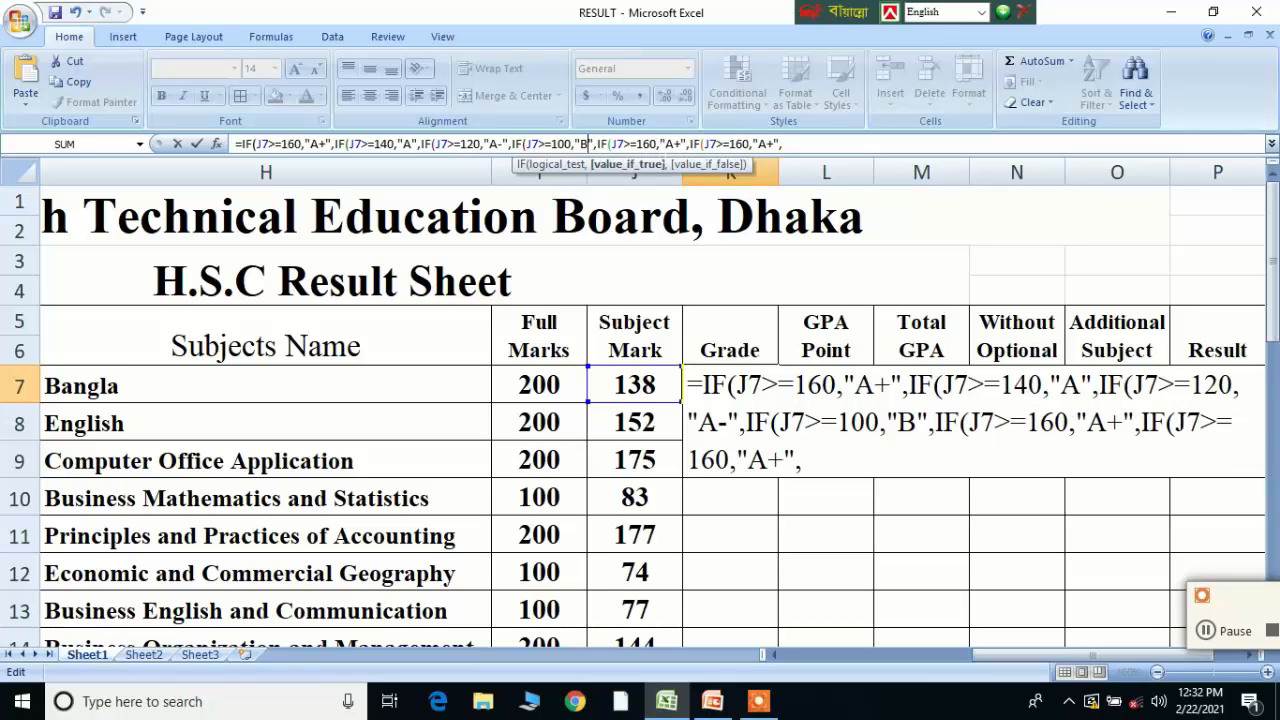
Change the fifth IF condition in the K7 formula to a threshold of 80 and grade "C"
{"action": "left_click", "coordinate": [650, 144]}
{"action": "key", "text": "BackSpace"}
{"action": "key", "text": "BackSpace"}
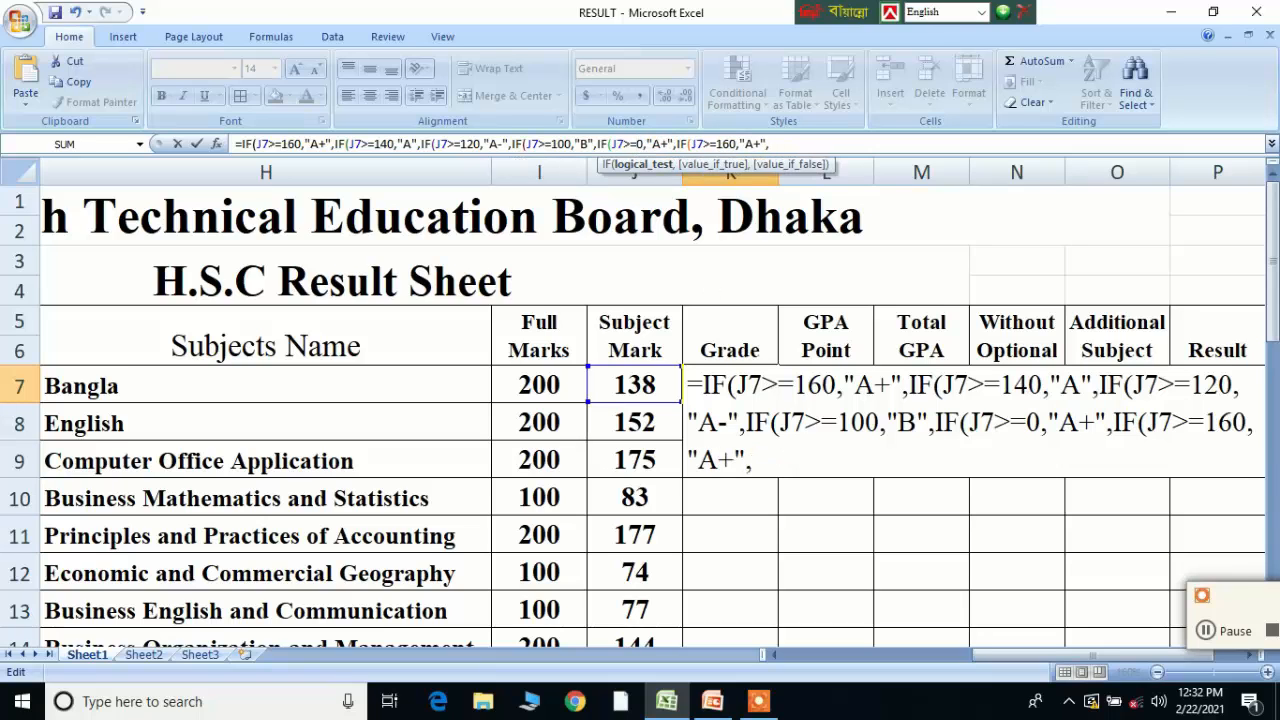
{"action": "type", "text": "8"}
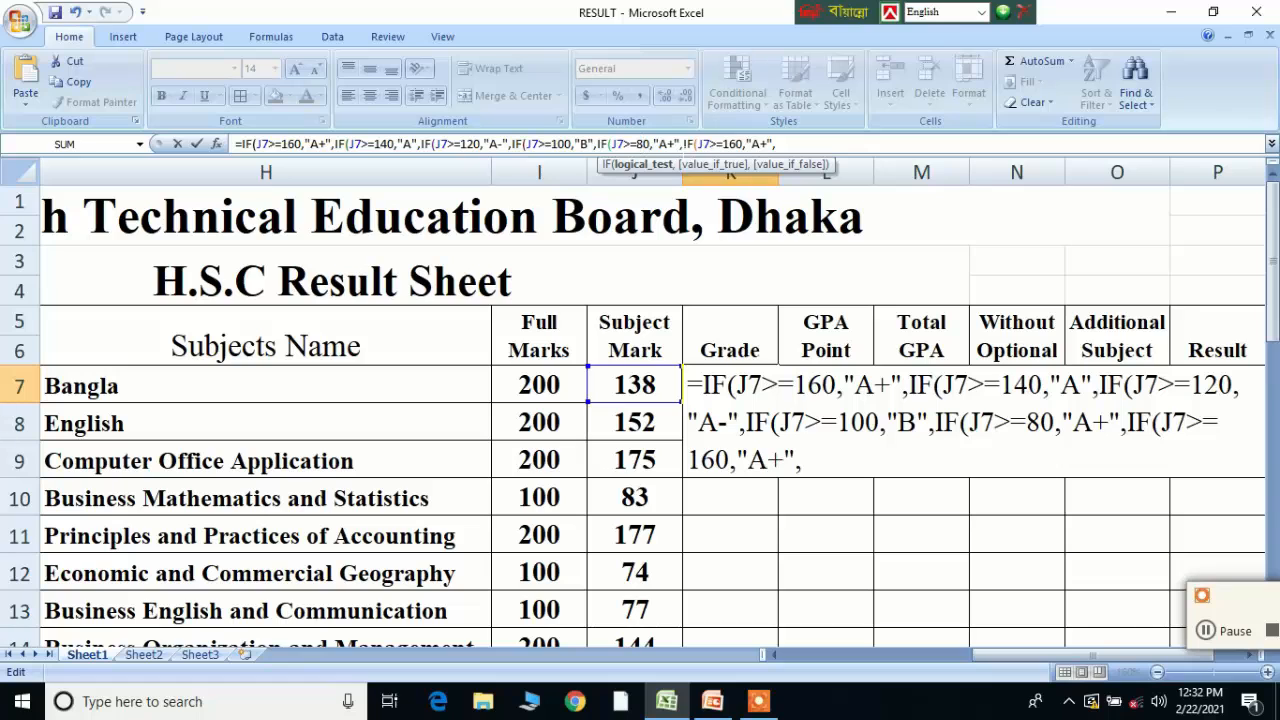
{"action": "left_click", "coordinate": [672, 144]}
{"action": "key", "text": "BackSpace"}
{"action": "key", "text": "BackSpace"}
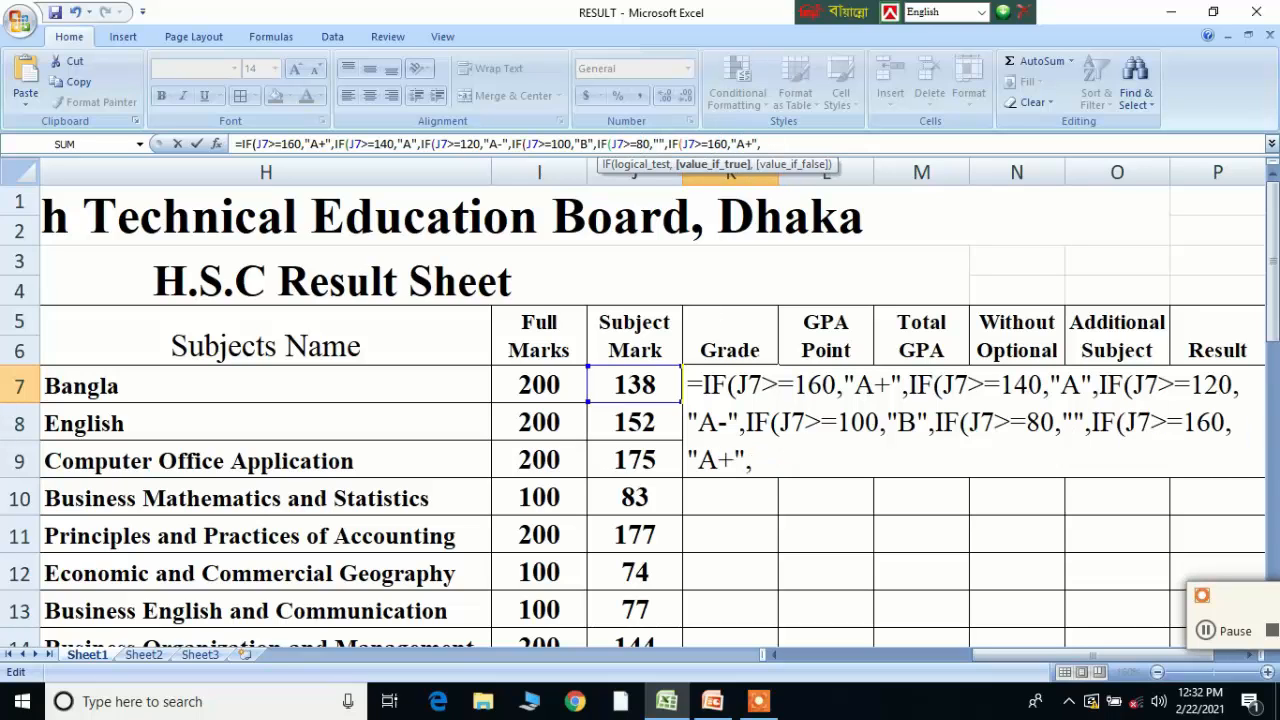
{"action": "type", "text": "C"}
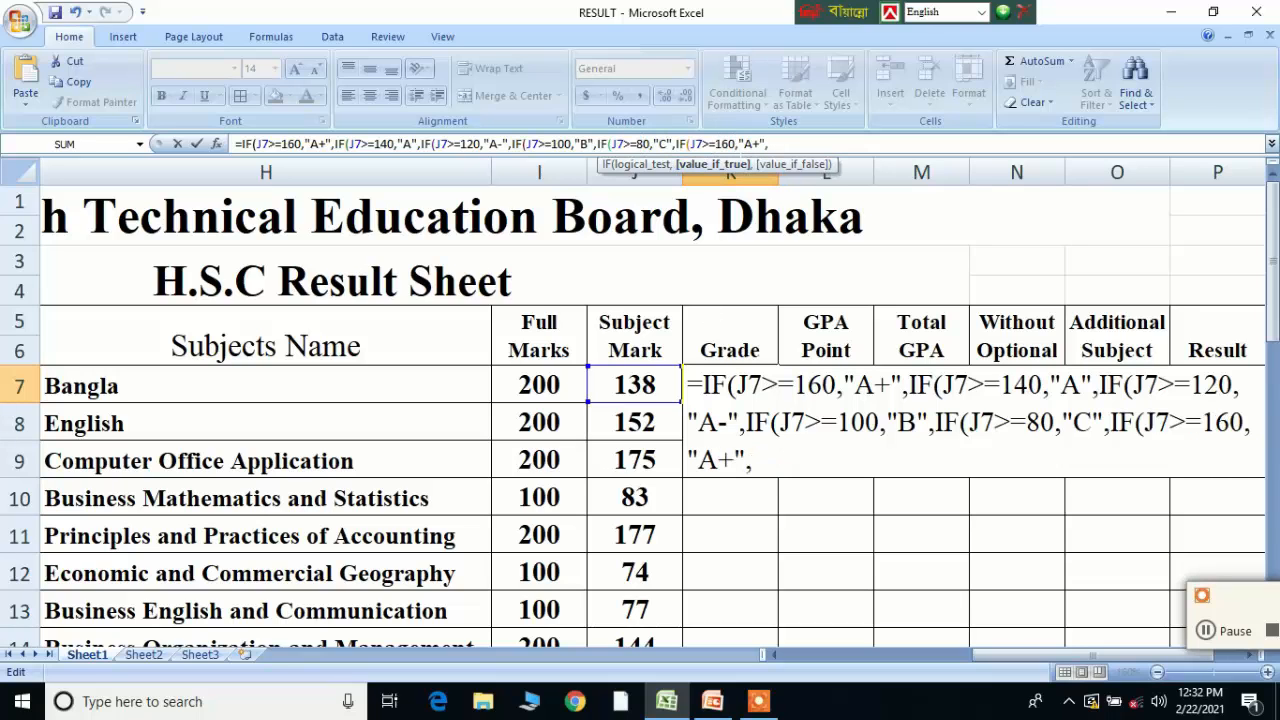
Change the sixth IF condition in the K7 formula to a threshold of 66 and grade "D"
{"action": "left_click", "coordinate": [736, 144]}
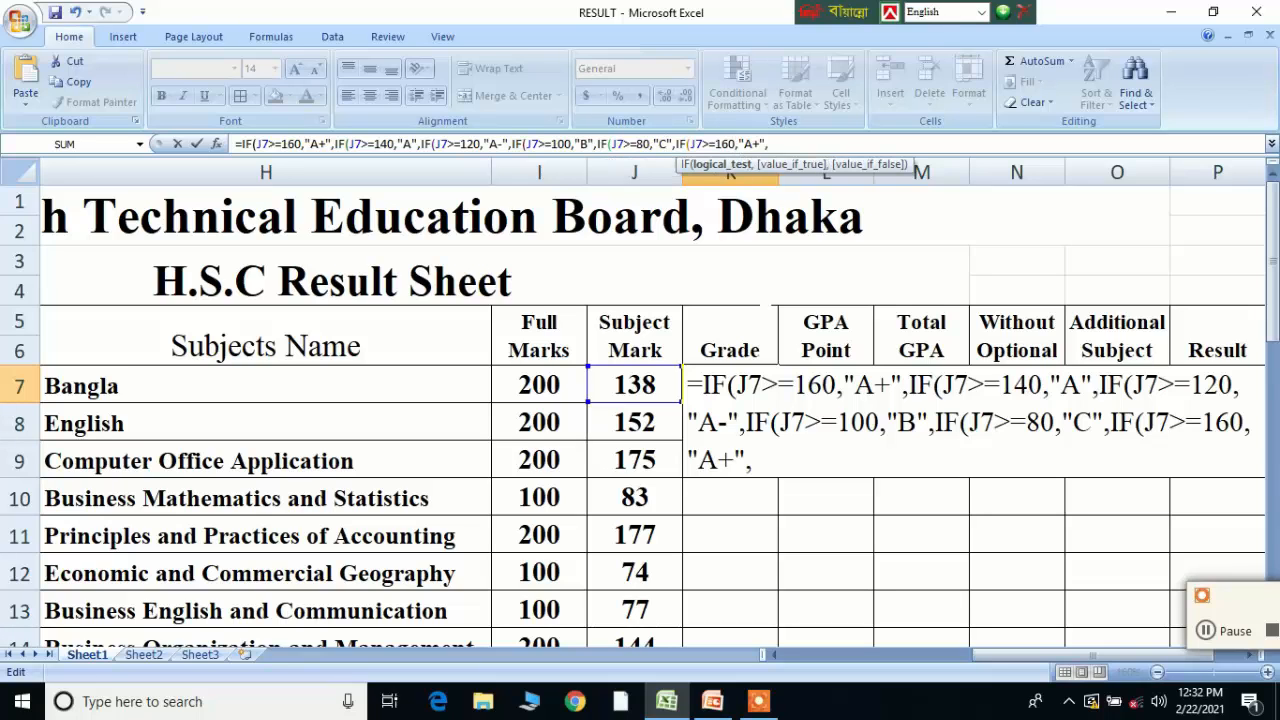
{"action": "key", "text": "BackSpace"}
{"action": "type", "text": "6"}
{"action": "key", "text": "Left"}
{"action": "key", "text": "Left"}
{"action": "key", "text": "Delete"}
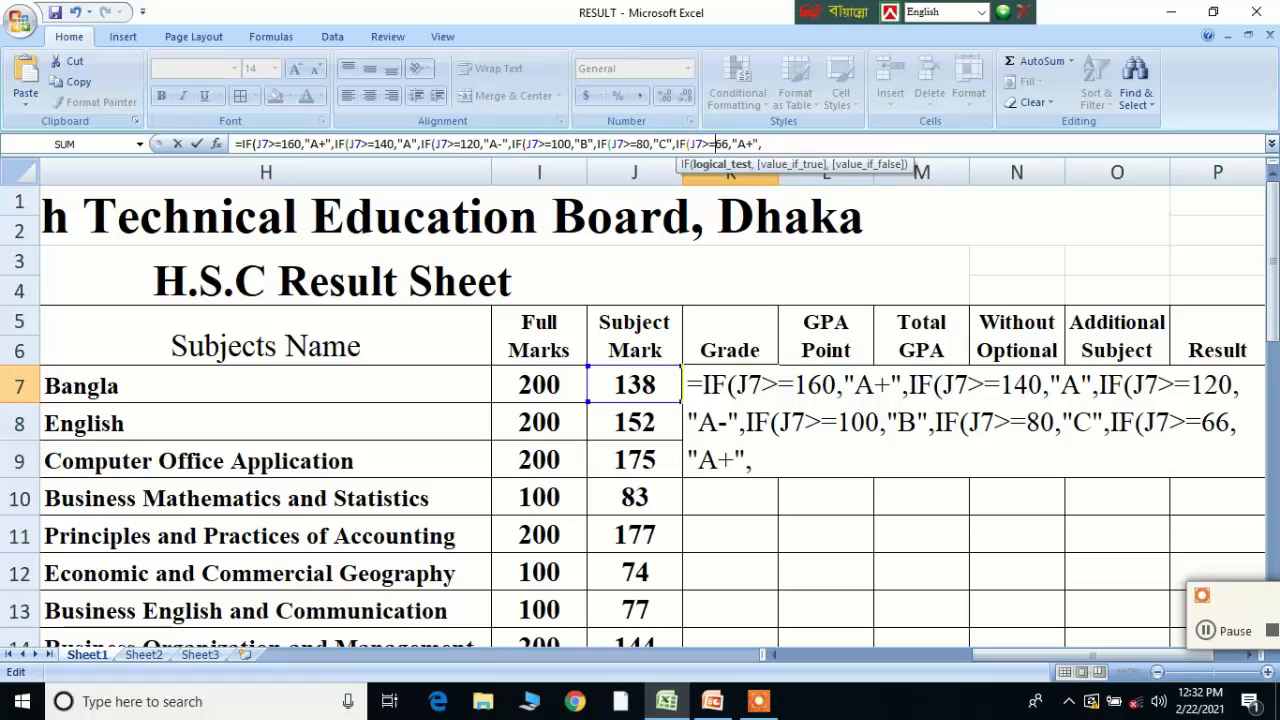
{"action": "key", "text": "Right"}
{"action": "key", "text": "Right"}
{"action": "key", "text": "Right"}
{"action": "key", "text": "Right"}
{"action": "key", "text": "Right"}
{"action": "key", "text": "Right"}
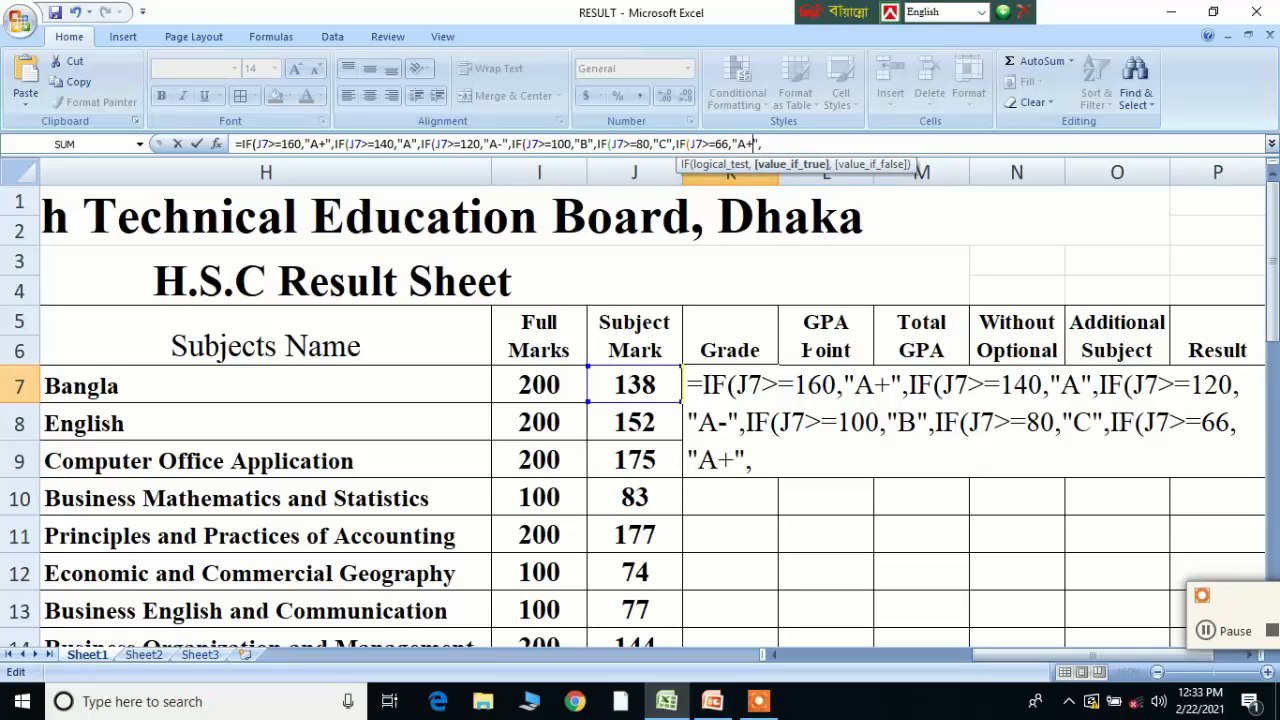
{"action": "key", "text": "BackSpace"}
{"action": "key", "text": "BackSpace"}
{"action": "type", "text": "D"}
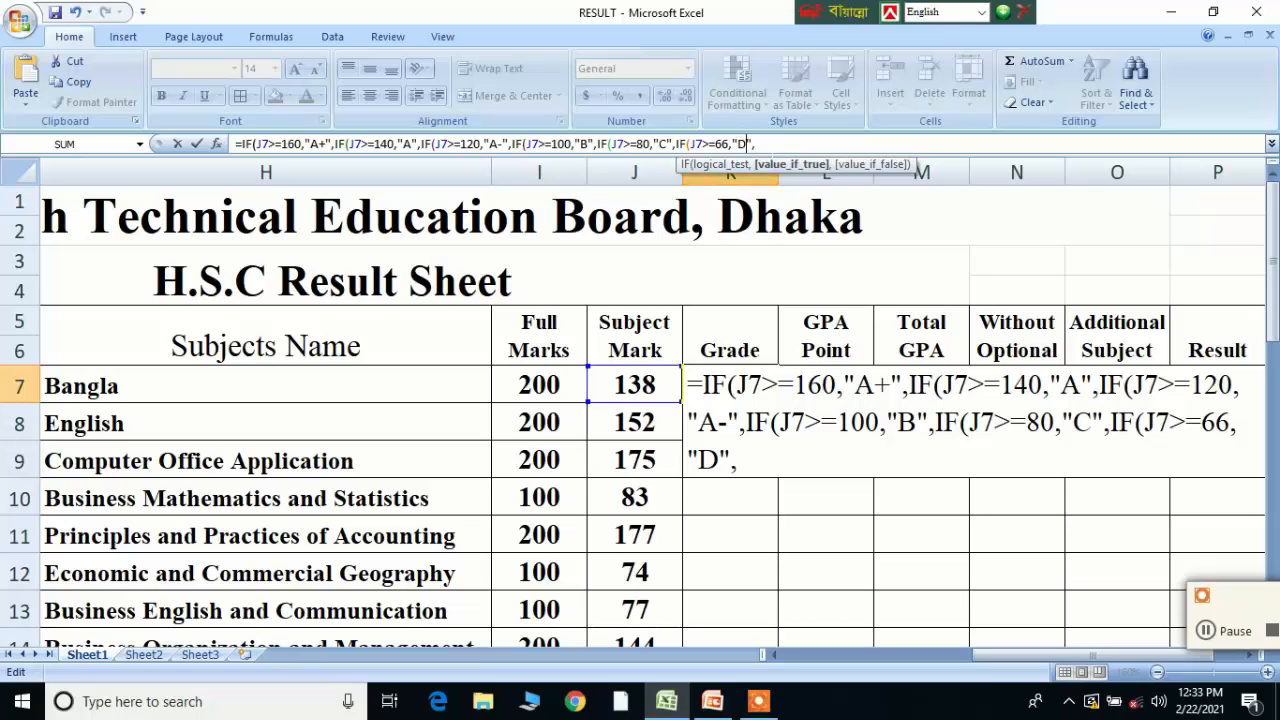
Append one more copy of the condition IF(J7>=160,"A+", to the end of the K7 formula
{"action": "key", "text": "Right"}
{"action": "key", "text": "Right"}
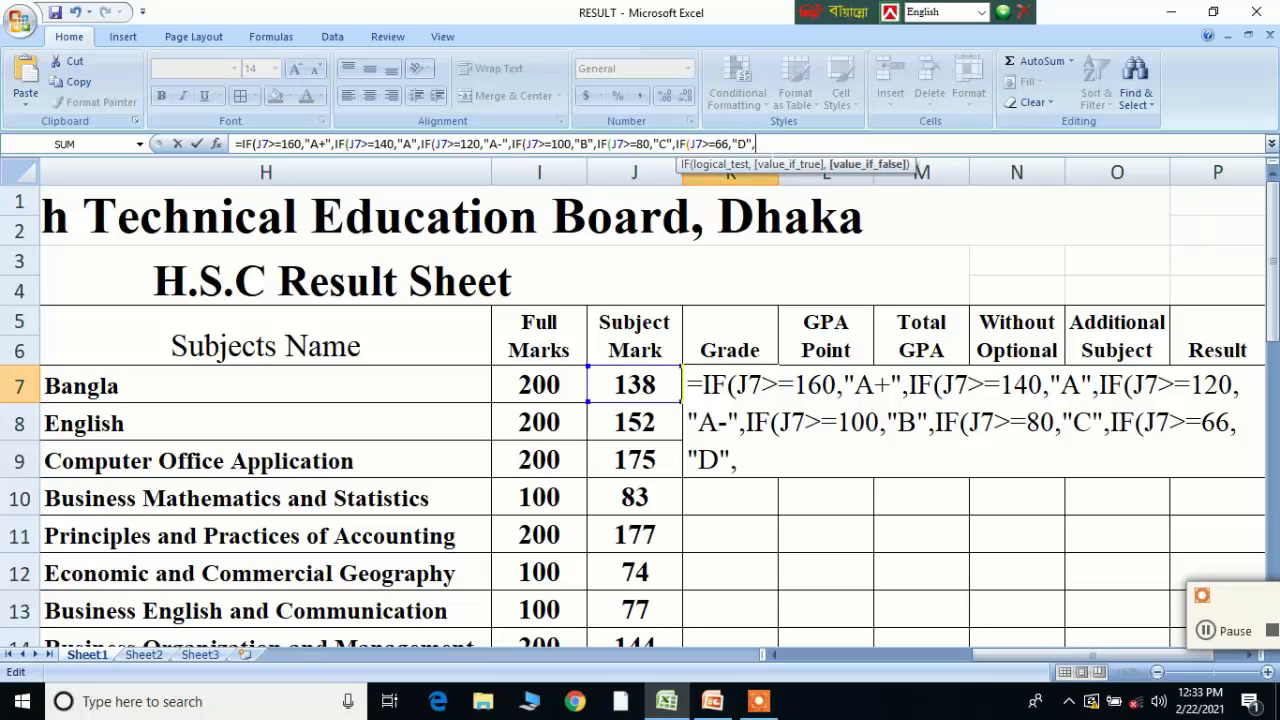
{"action": "type", "text": "IF(J7>=160,\"A+\","}
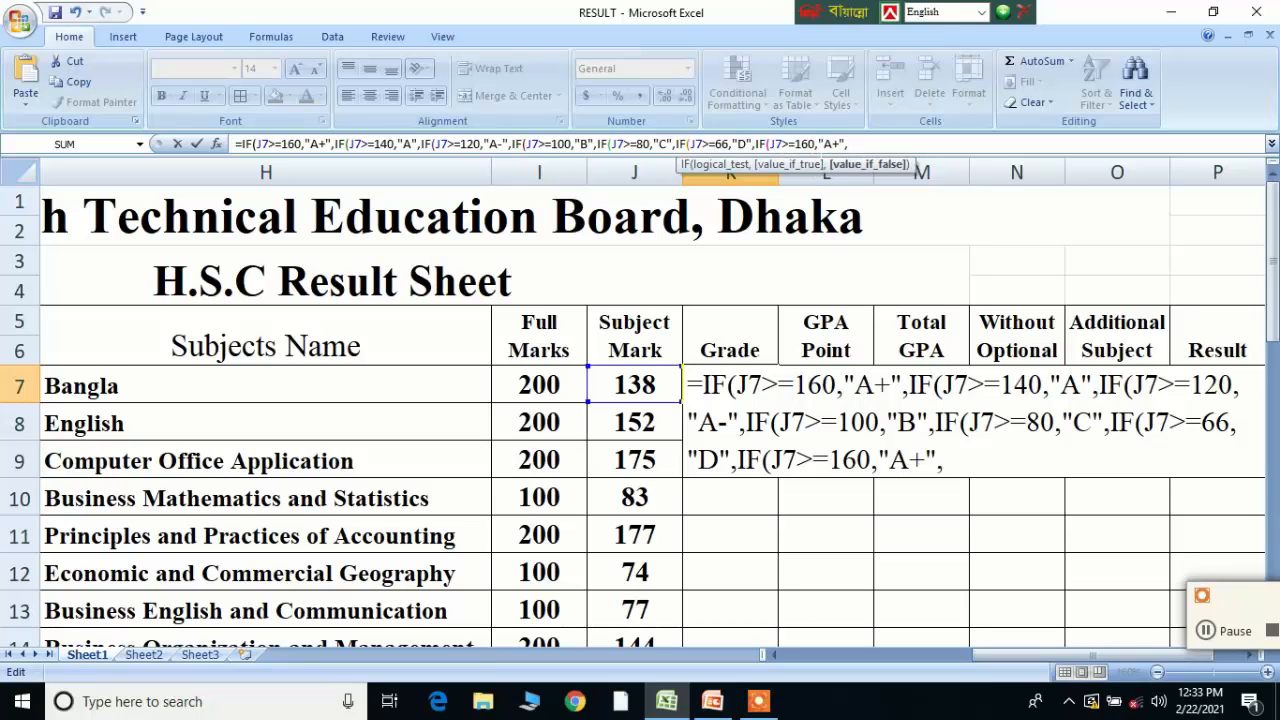
Change the logical test of the seventh IF condition in the K7 formula to J7<66
{"action": "left_click", "coordinate": [815, 145]}
{"action": "key", "text": "BackSpace"}
{"action": "key", "text": "BackSpace"}
{"action": "key", "text": "BackSpace"}
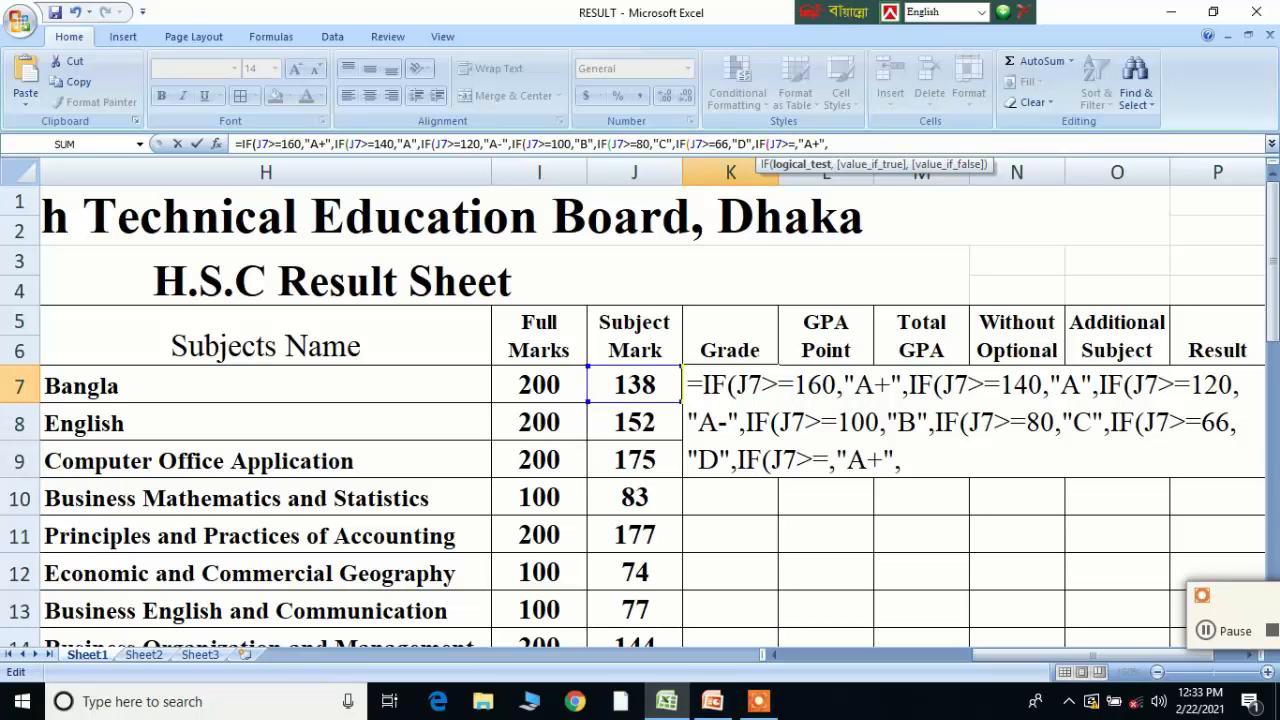
{"action": "key", "text": "BackSpace"}
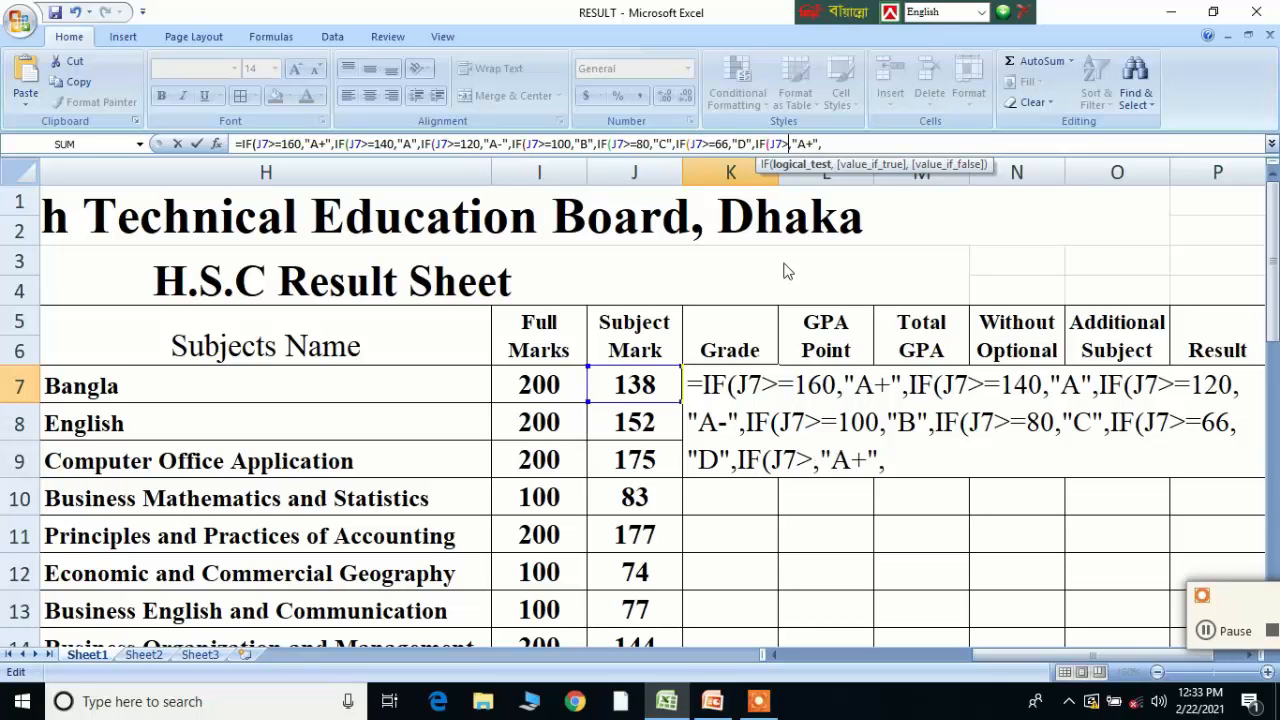
{"action": "key", "text": "BackSpace"}
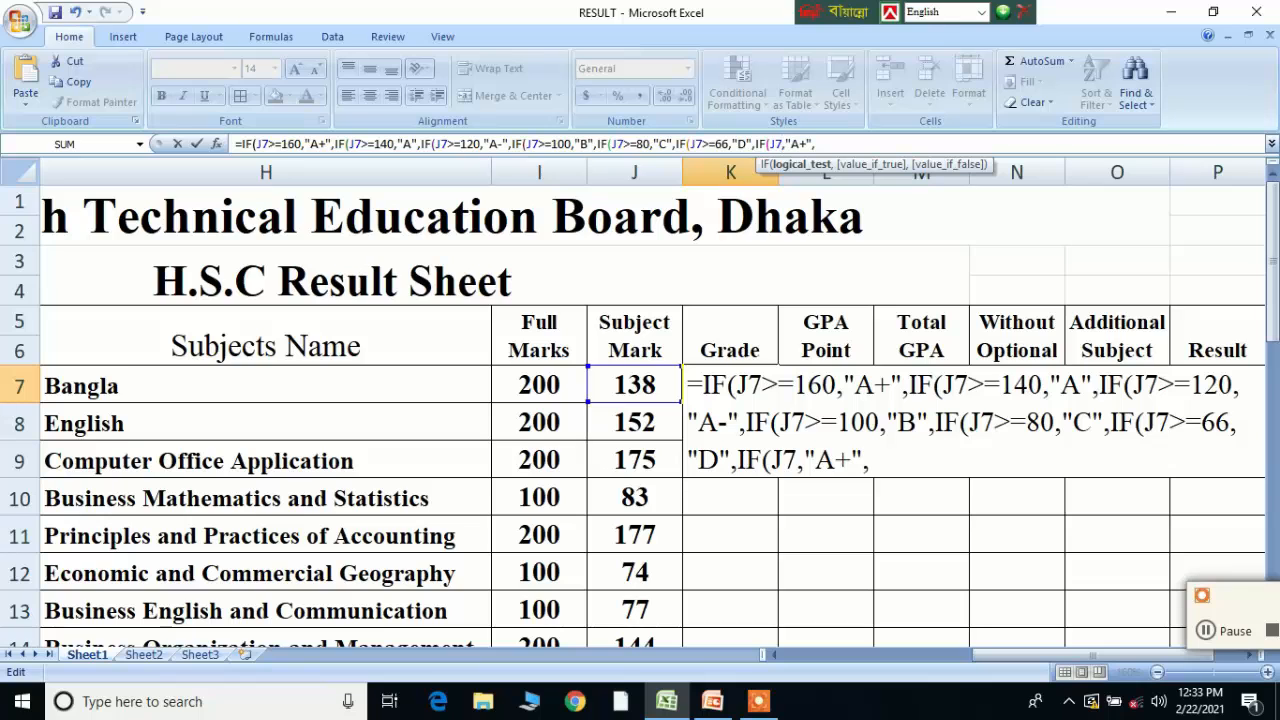
{"action": "type", "text": "<"}
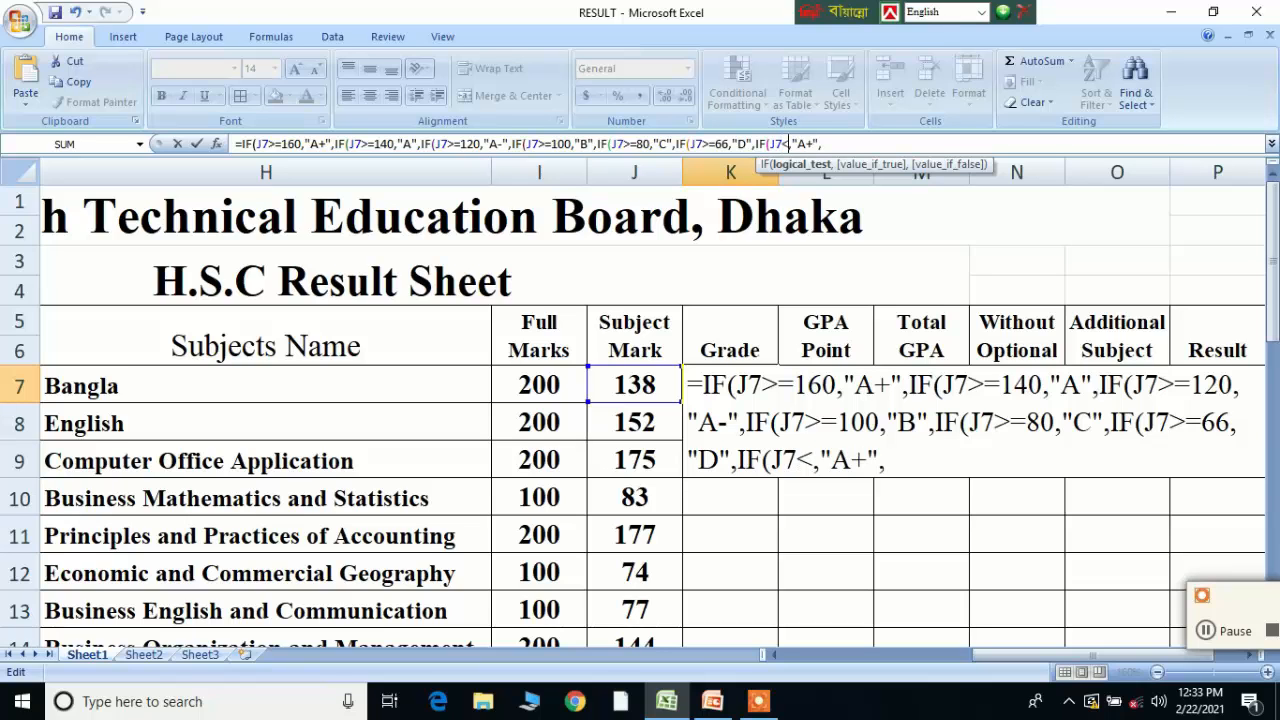
{"action": "type", "text": "60"}
{"action": "key", "text": "BackSpace"}
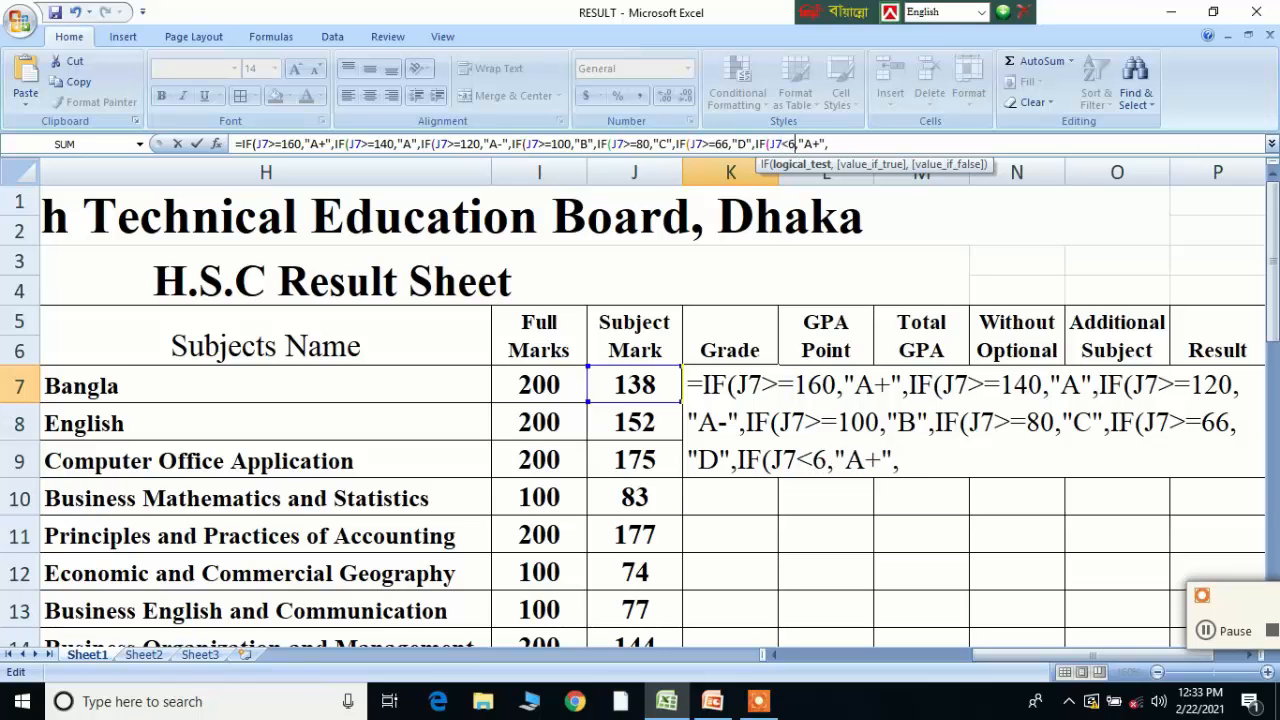
{"action": "type", "text": "6"}
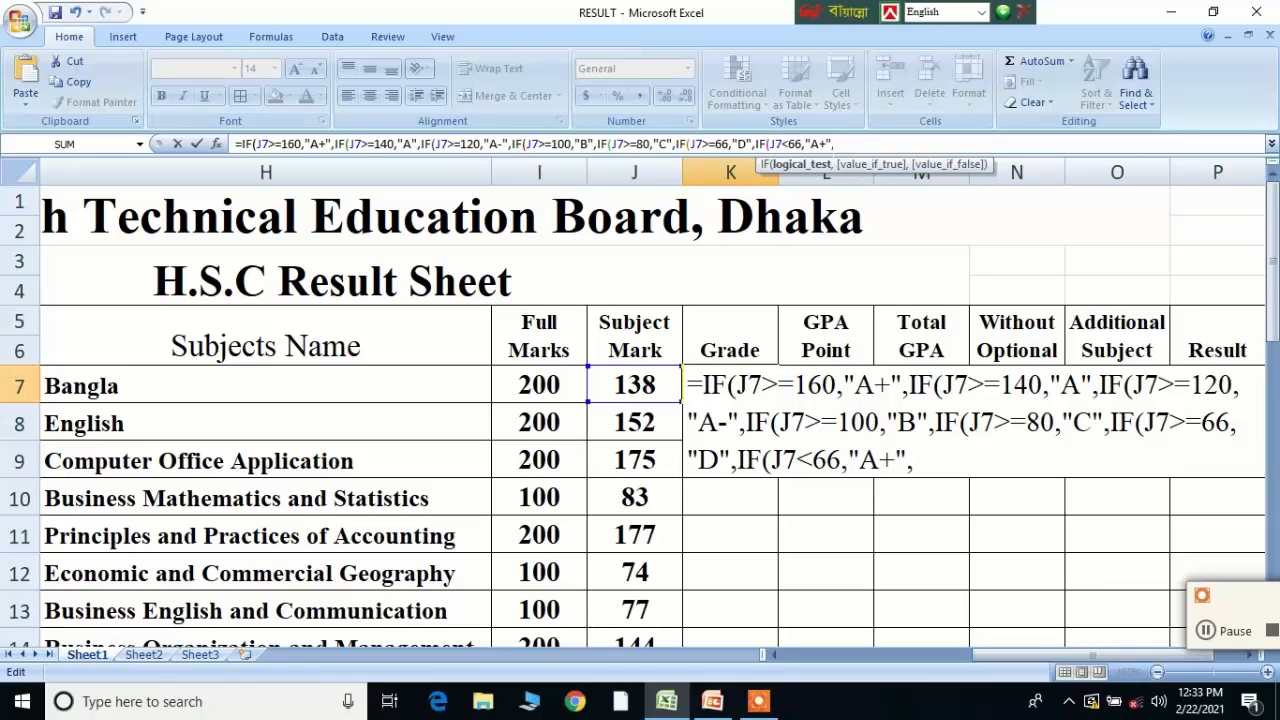
Replace the grade in the seventh IF condition of the K7 formula with "Fail"
{"action": "left_click", "coordinate": [827, 144]}
{"action": "key", "text": "BackSpace"}
{"action": "key", "text": "BackSpace"}
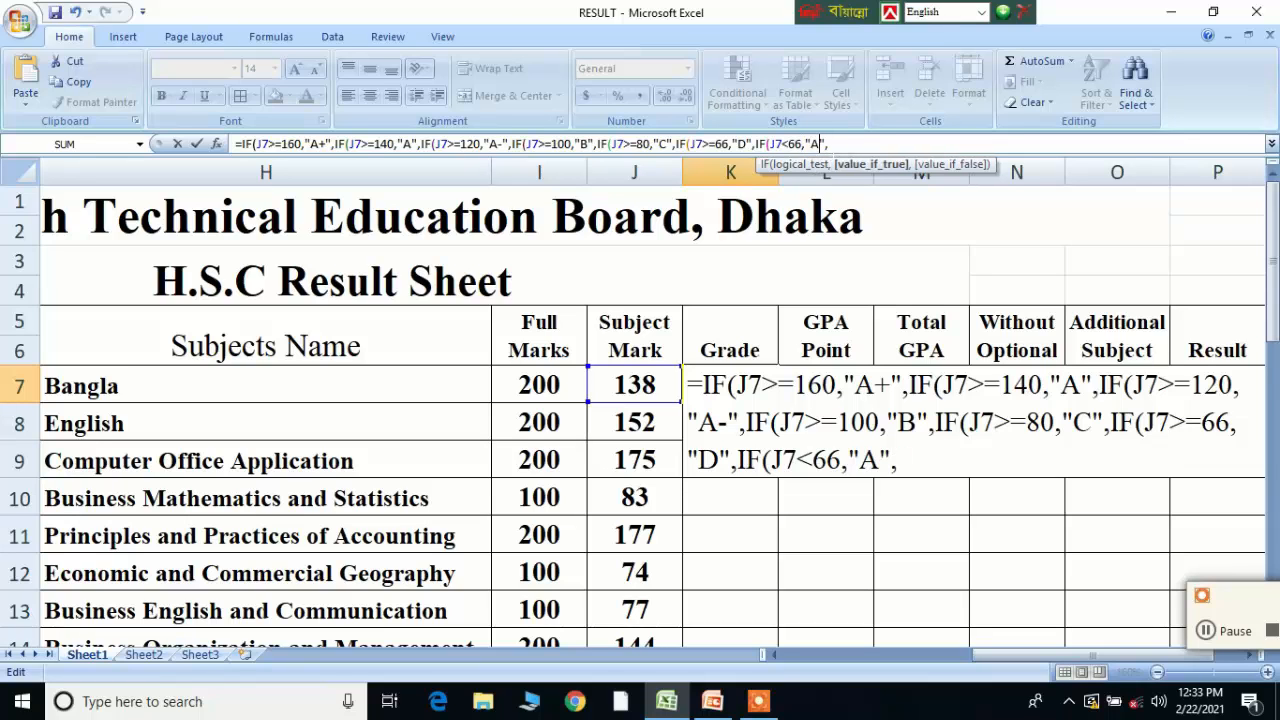
{"action": "type", "text": "Fail"}
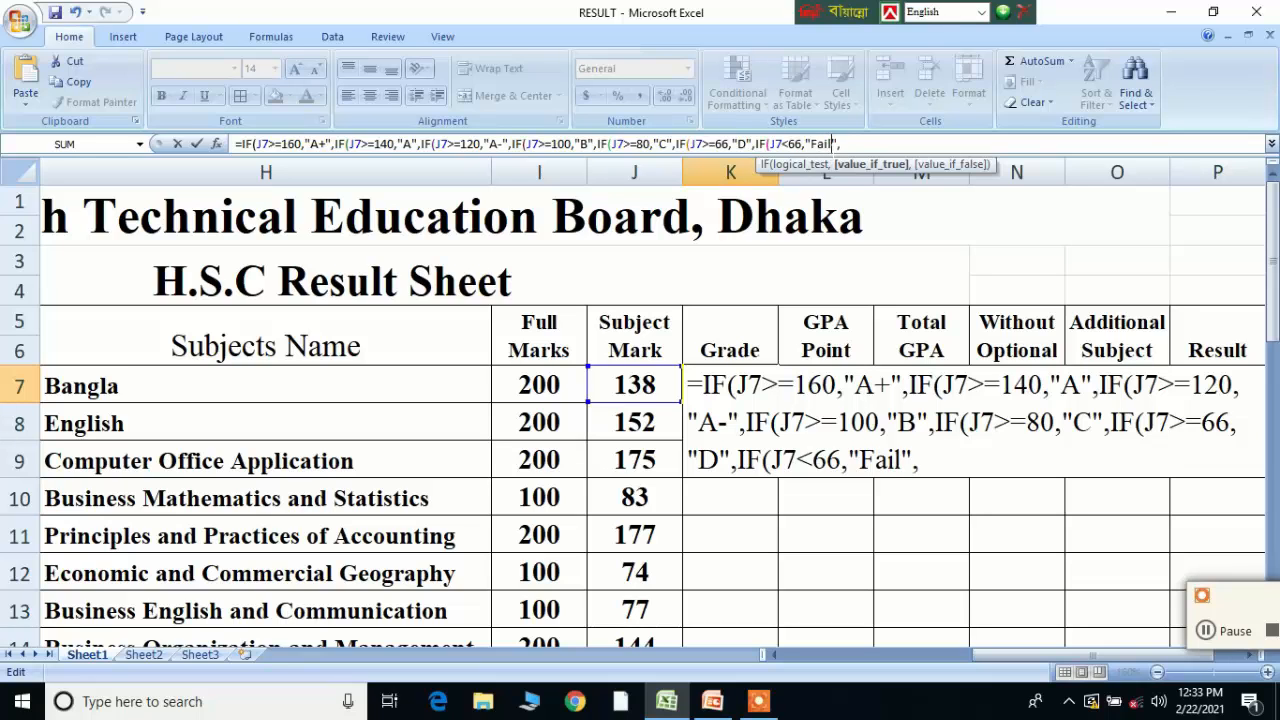
Remove the trailing comma from the K7 formula, close it with seven parentheses, and enter it
{"action": "left_click", "coordinate": [842, 144]}
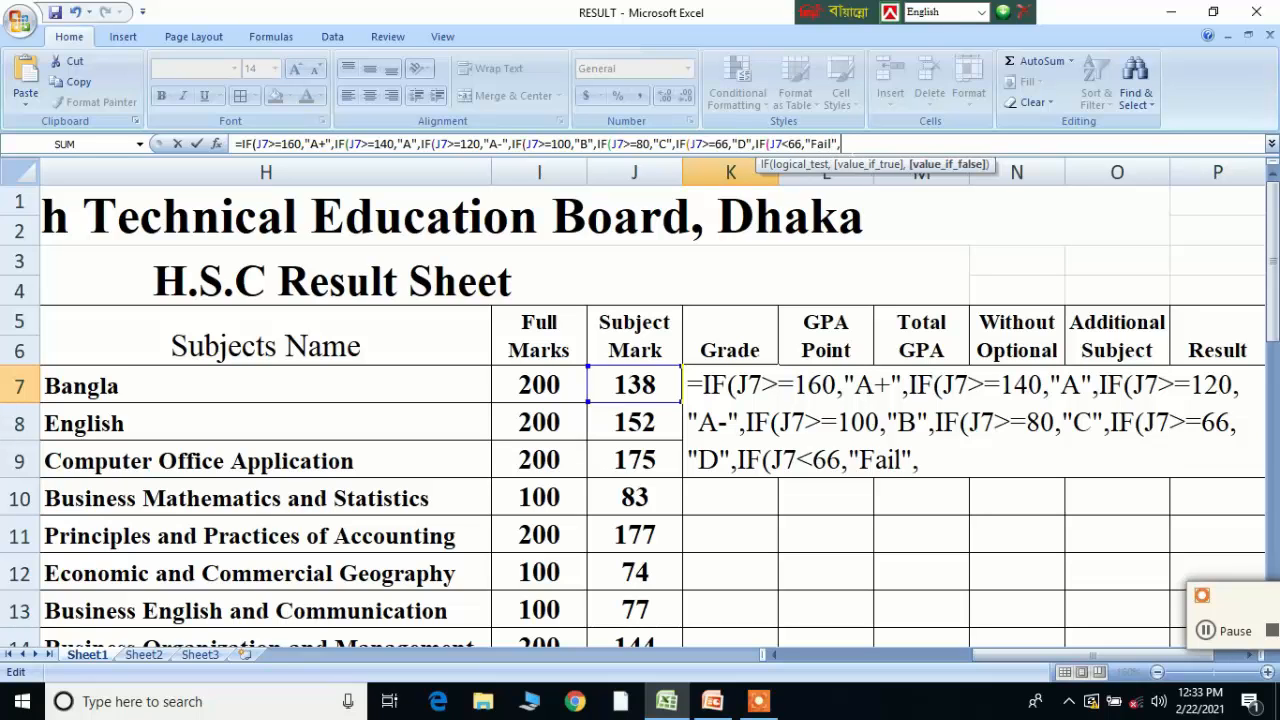
{"action": "key", "text": "BackSpace"}
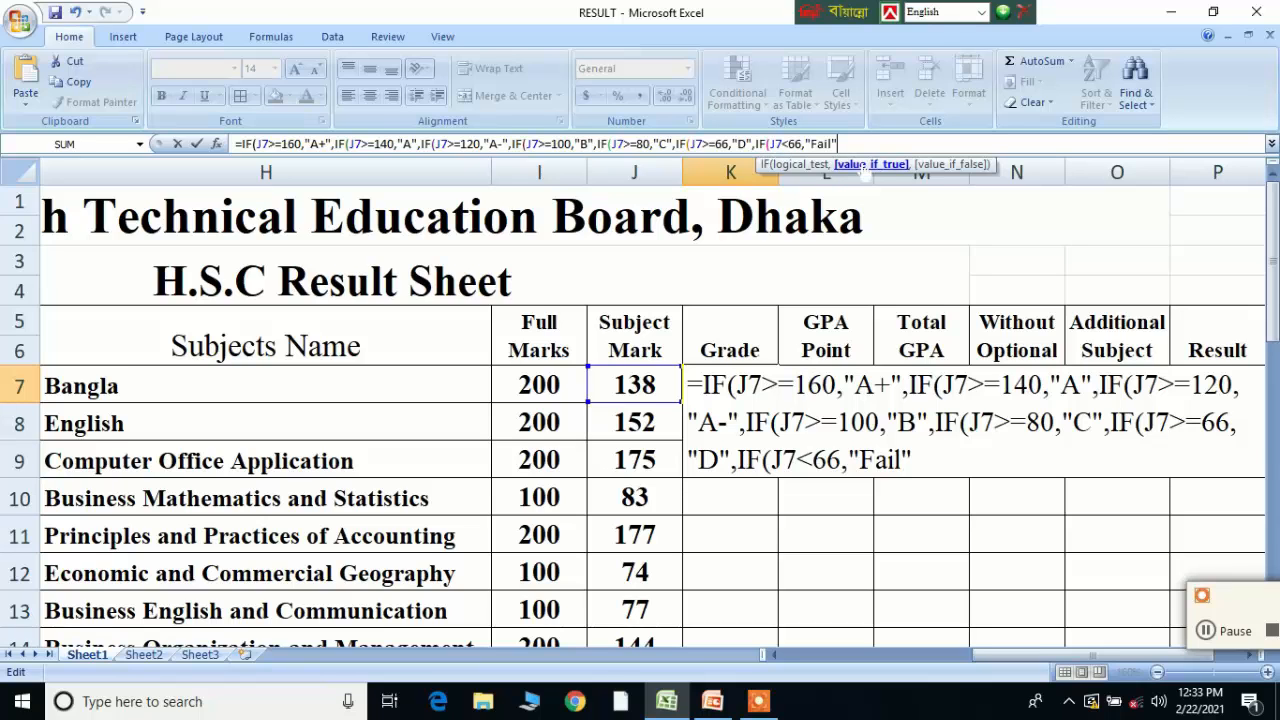
{"action": "type", "text": "))))"}
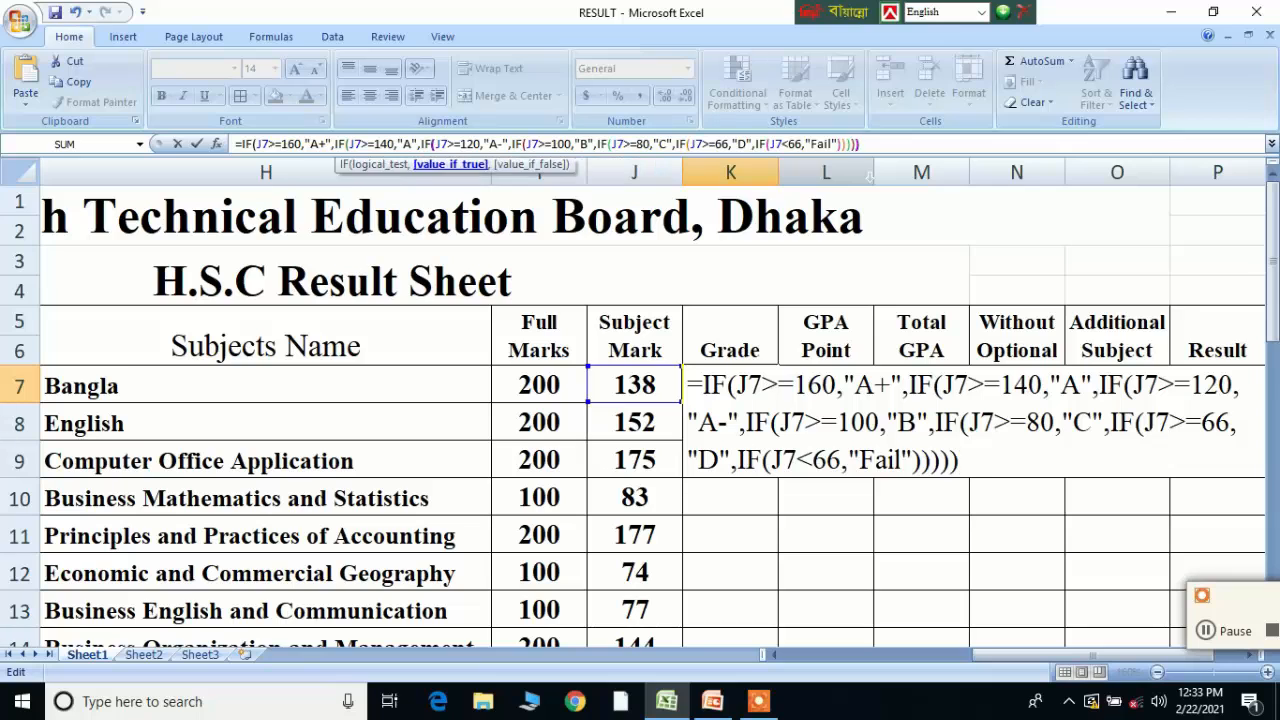
{"action": "type", "text": "))"}
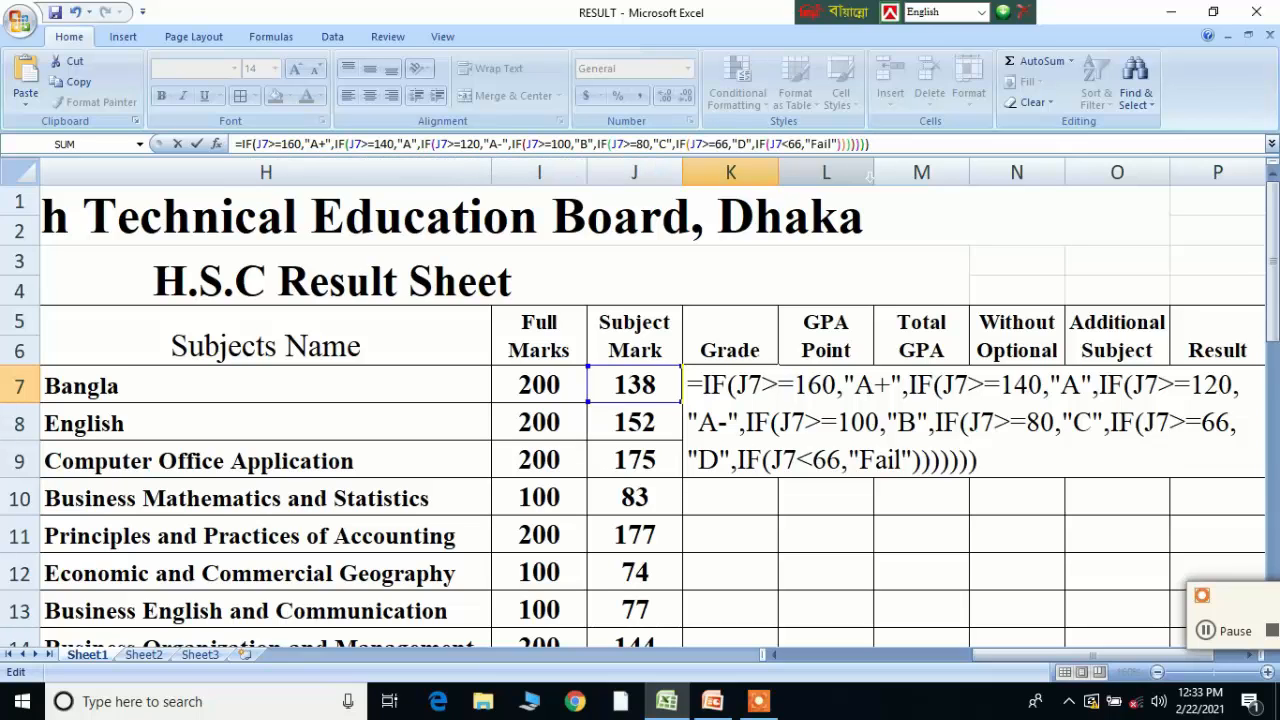
{"action": "key", "text": "Return"}
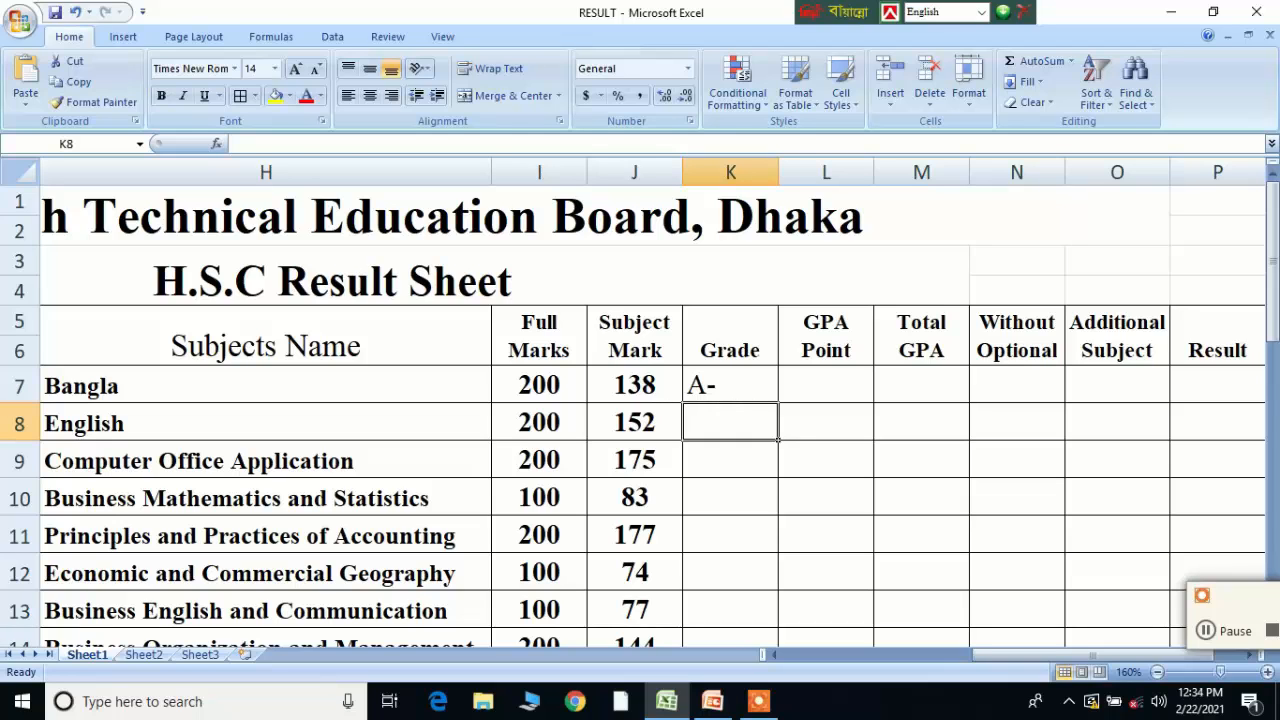
{"action": "left_click", "coordinate": [730, 385]}
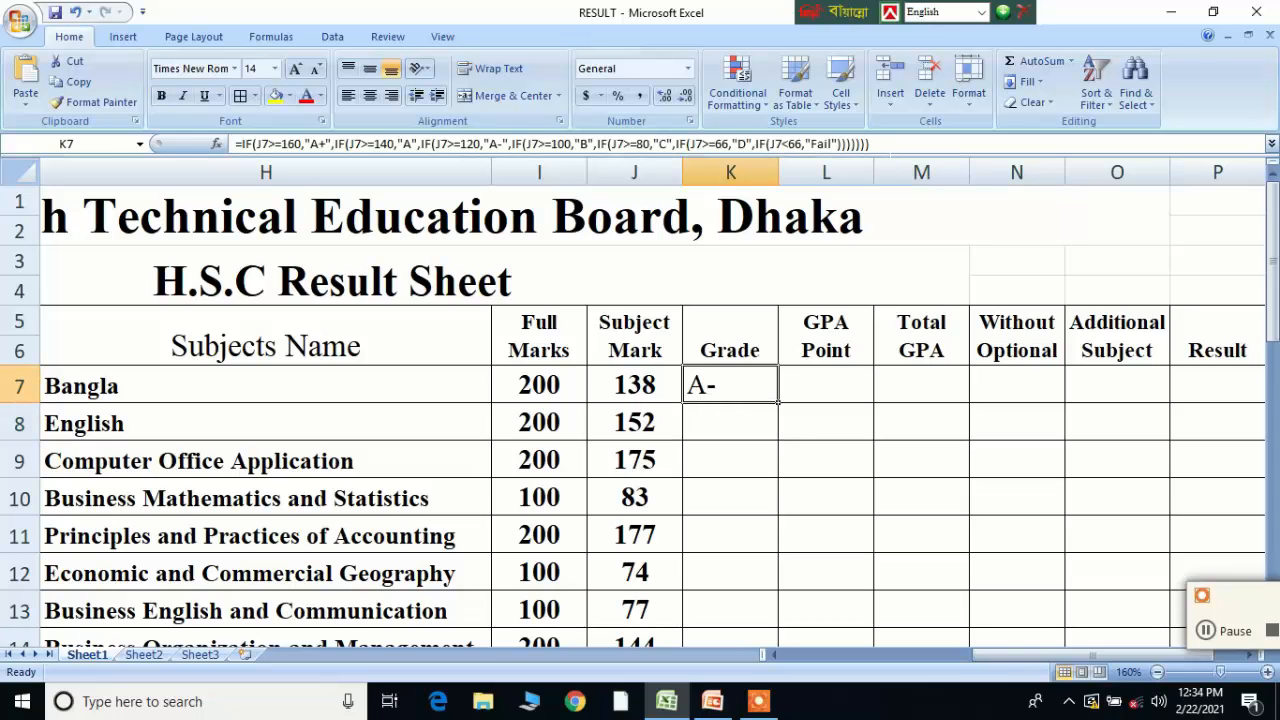
{"action": "left_click_drag", "start_coordinate": [870, 144], "coordinate": [240, 144]}
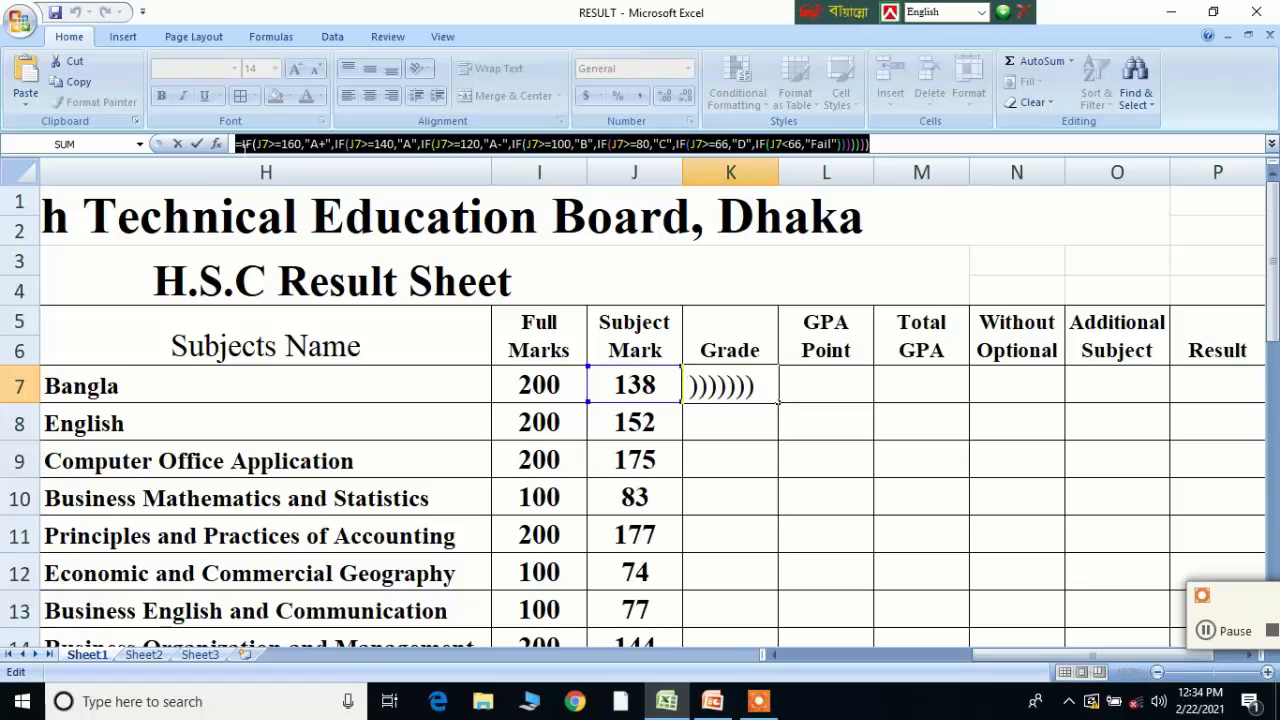
{"action": "key", "text": "Return"}
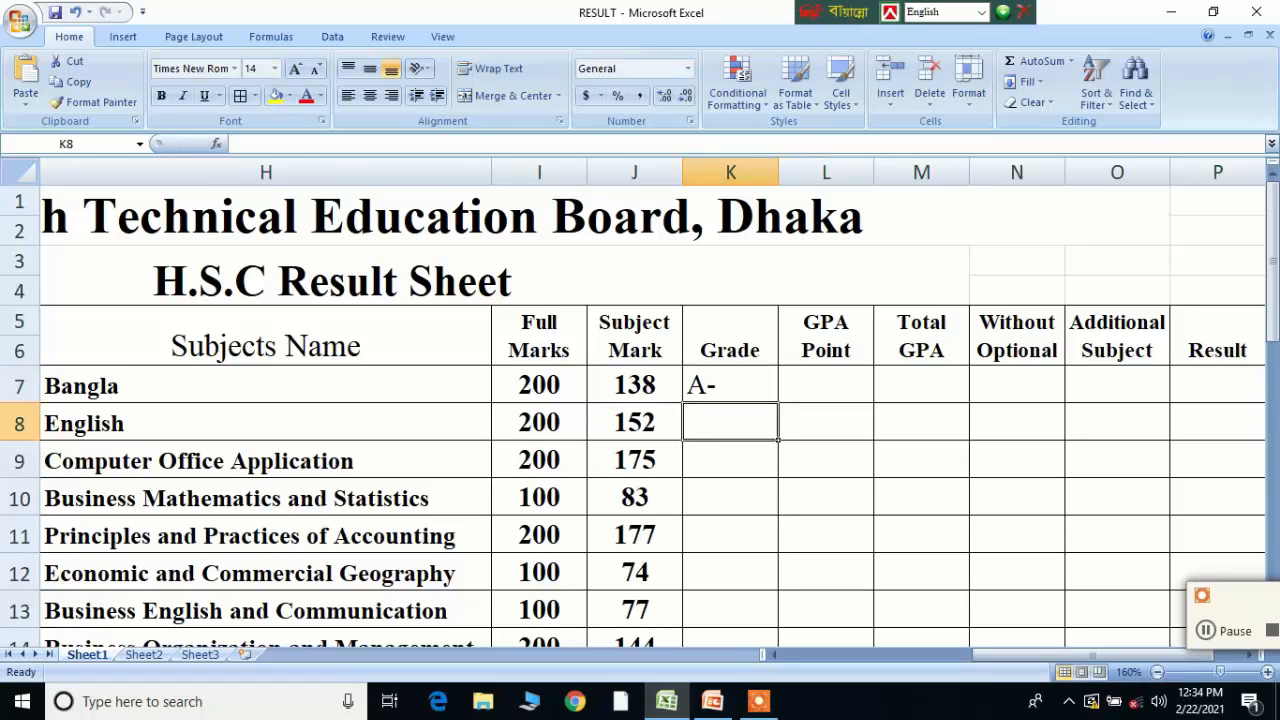
Fill the Bangla grade formula from K7 down through K12
{"action": "left_click", "coordinate": [730, 385]}
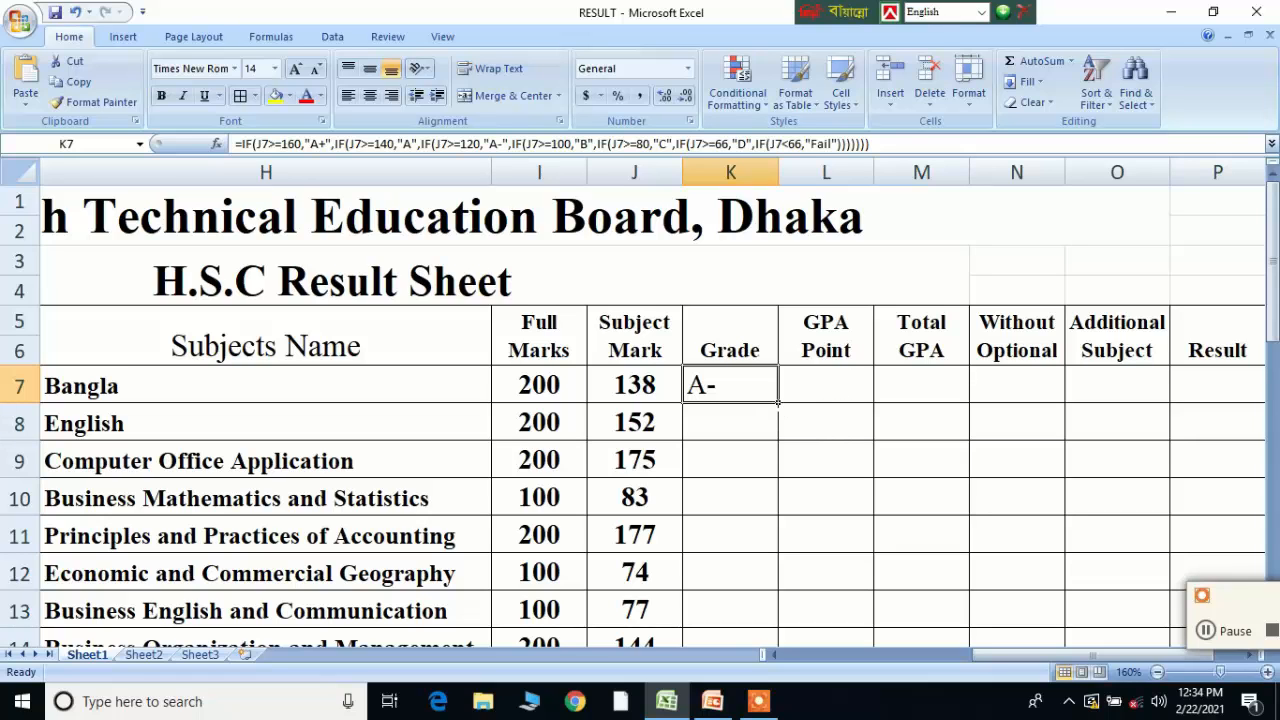
{"action": "left_click_drag", "start_coordinate": [779, 404], "coordinate": [779, 590]}
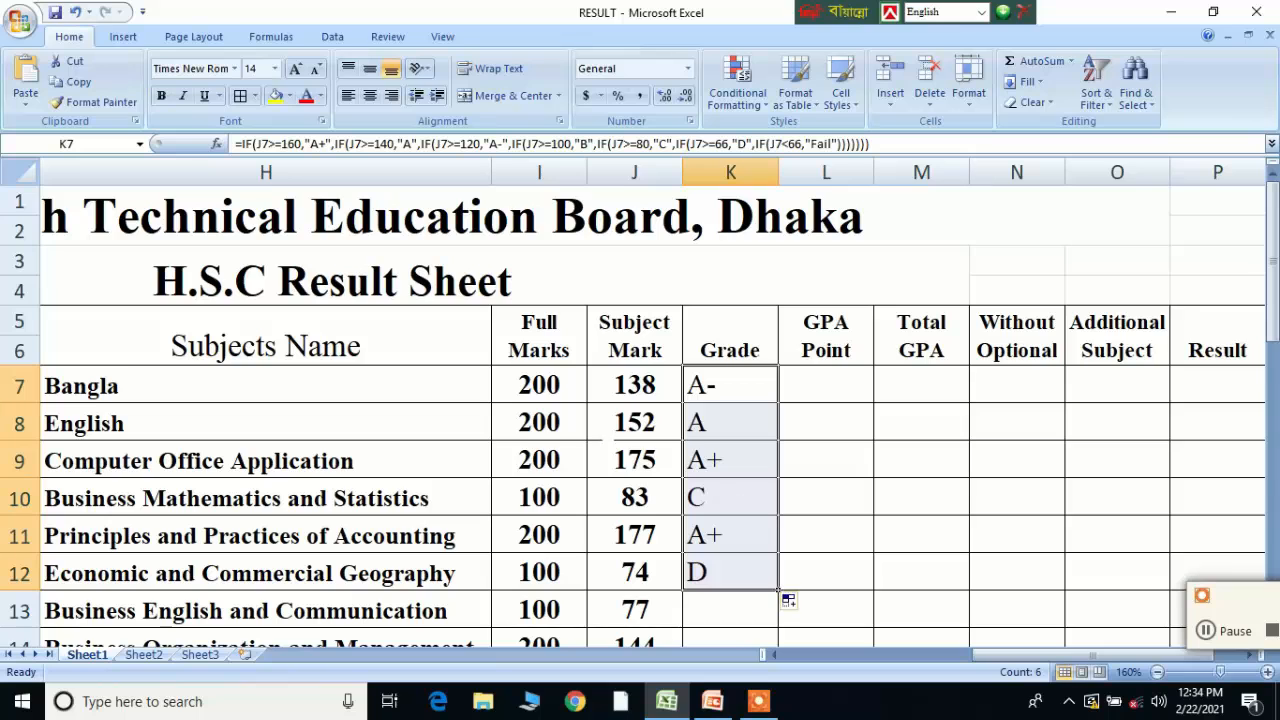
Set the A+ threshold in the K10 grade formula for Business Mathematics and Statistics to J10>=80
{"action": "left_click", "coordinate": [725, 506]}
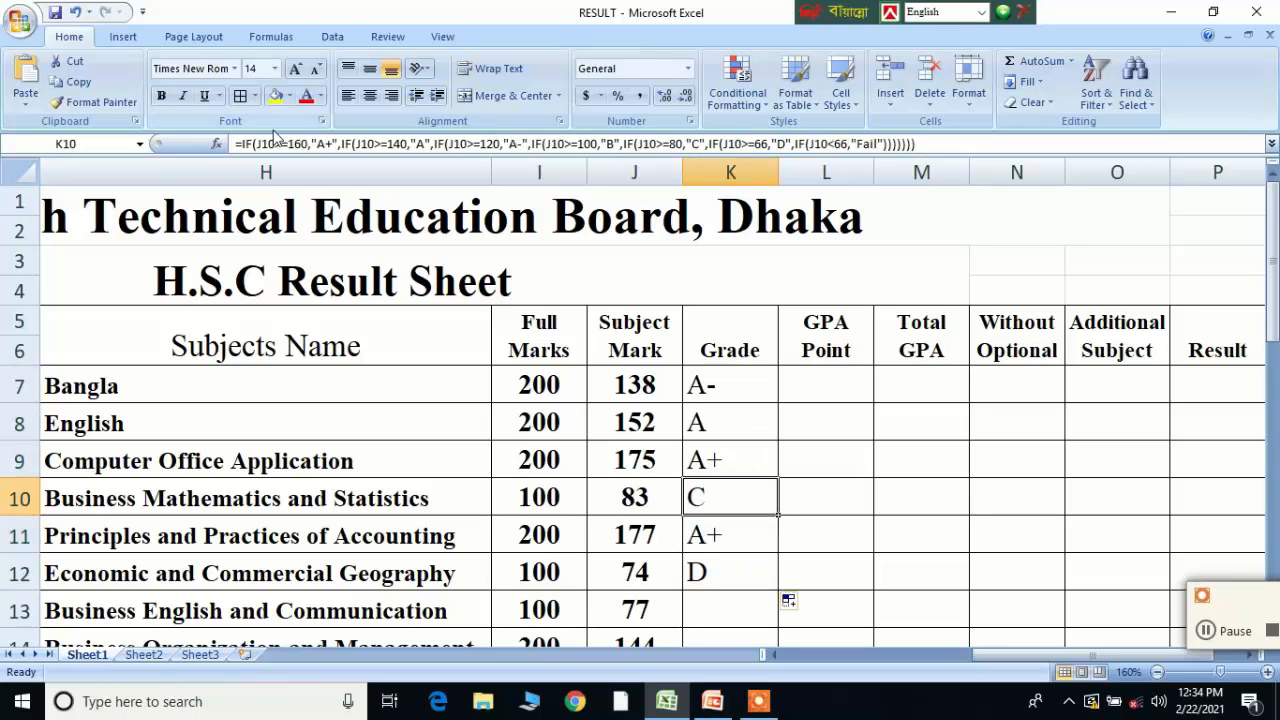
{"action": "left_click", "coordinate": [304, 144]}
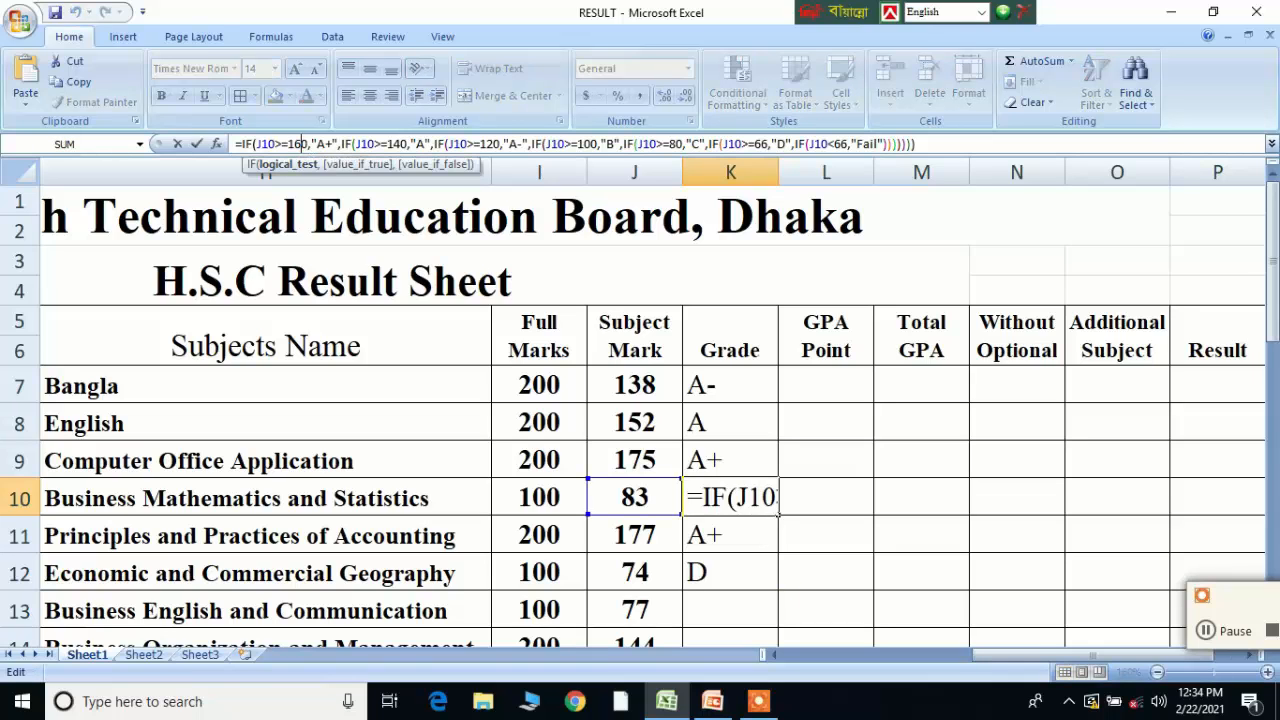
{"action": "key", "text": "BackSpace"}
{"action": "key", "text": "BackSpace"}
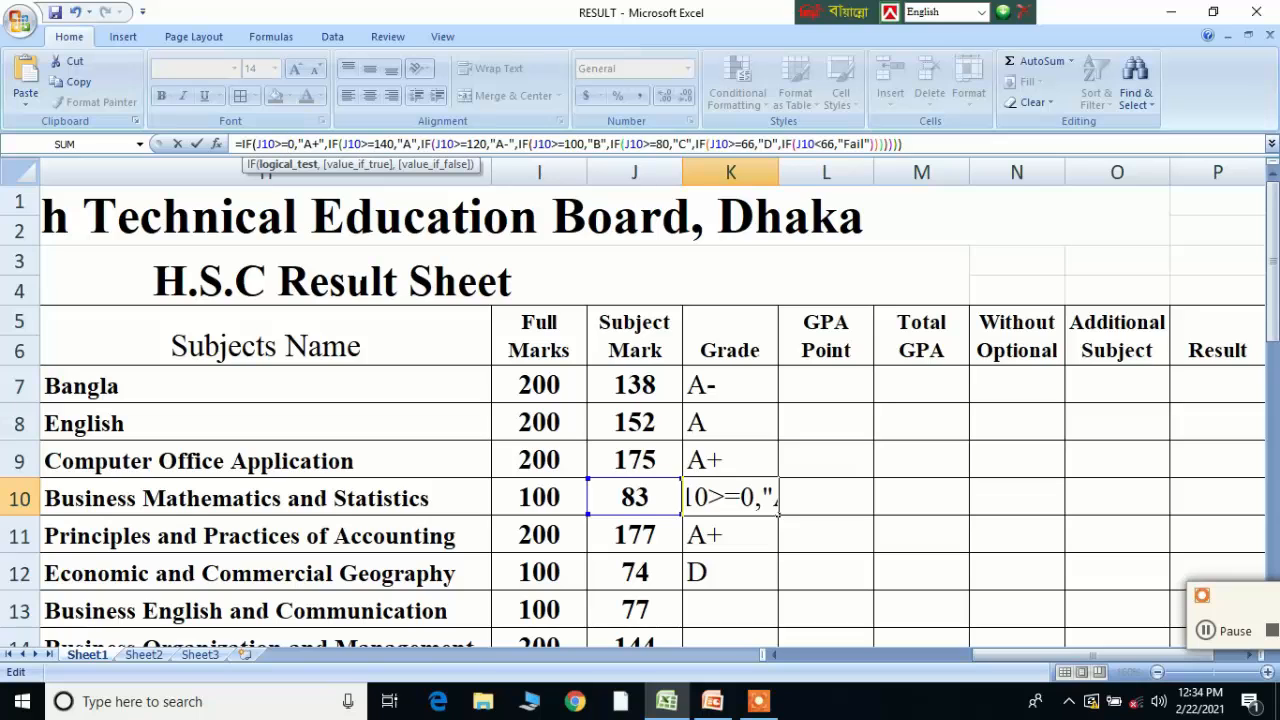
{"action": "type", "text": "8"}
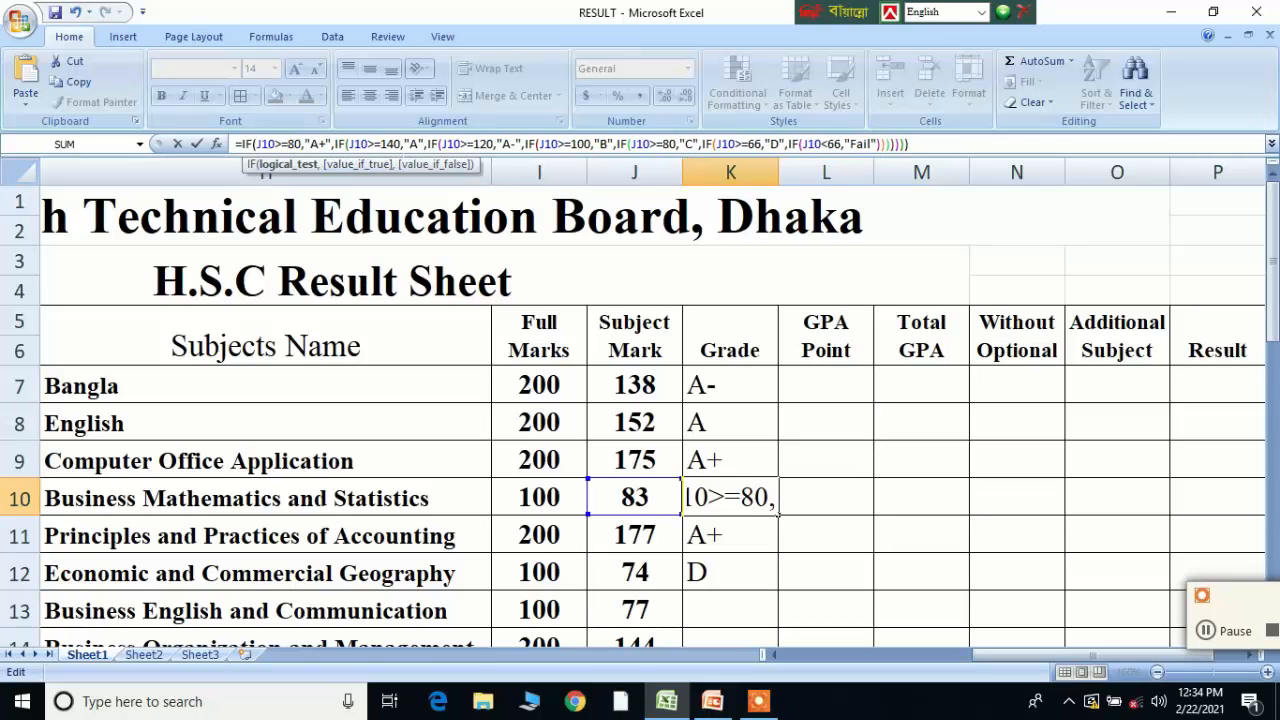
Set the A threshold to 70 and the A- threshold to 60 in the K10 formula
{"action": "left_click", "coordinate": [392, 143]}
{"action": "key", "text": "BackSpace"}
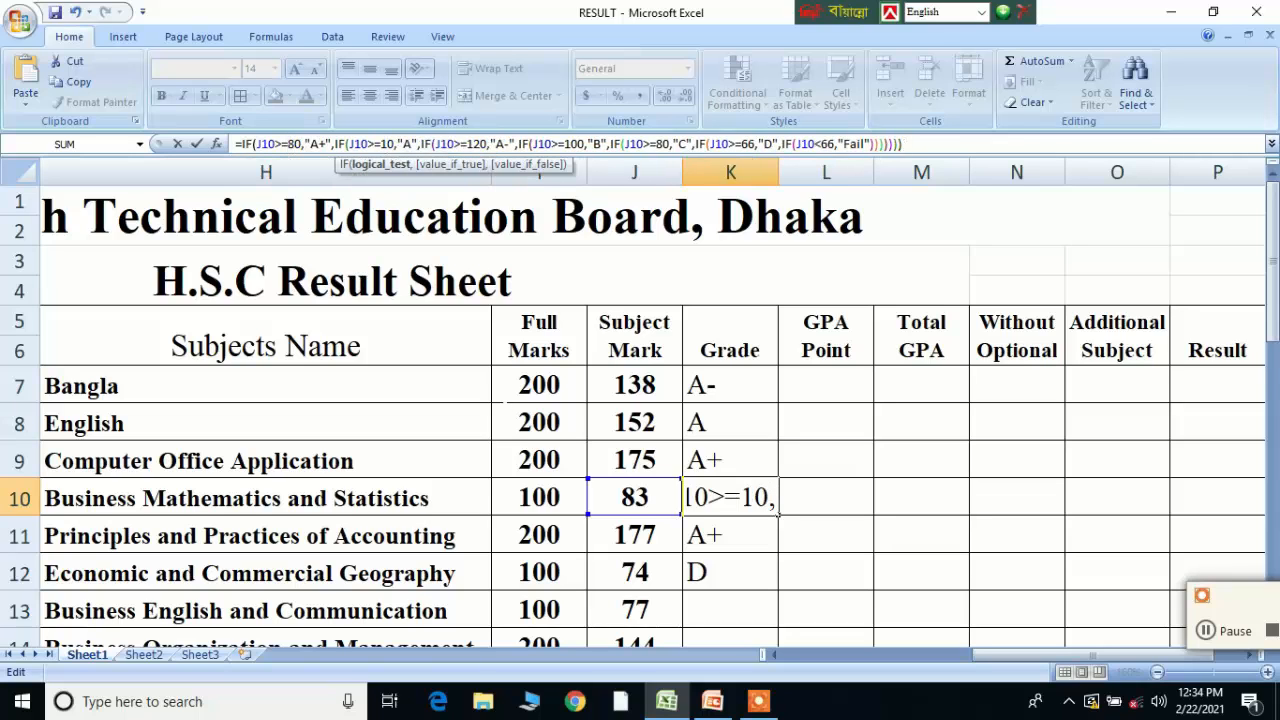
{"action": "key", "text": "BackSpace"}
{"action": "type", "text": "7"}
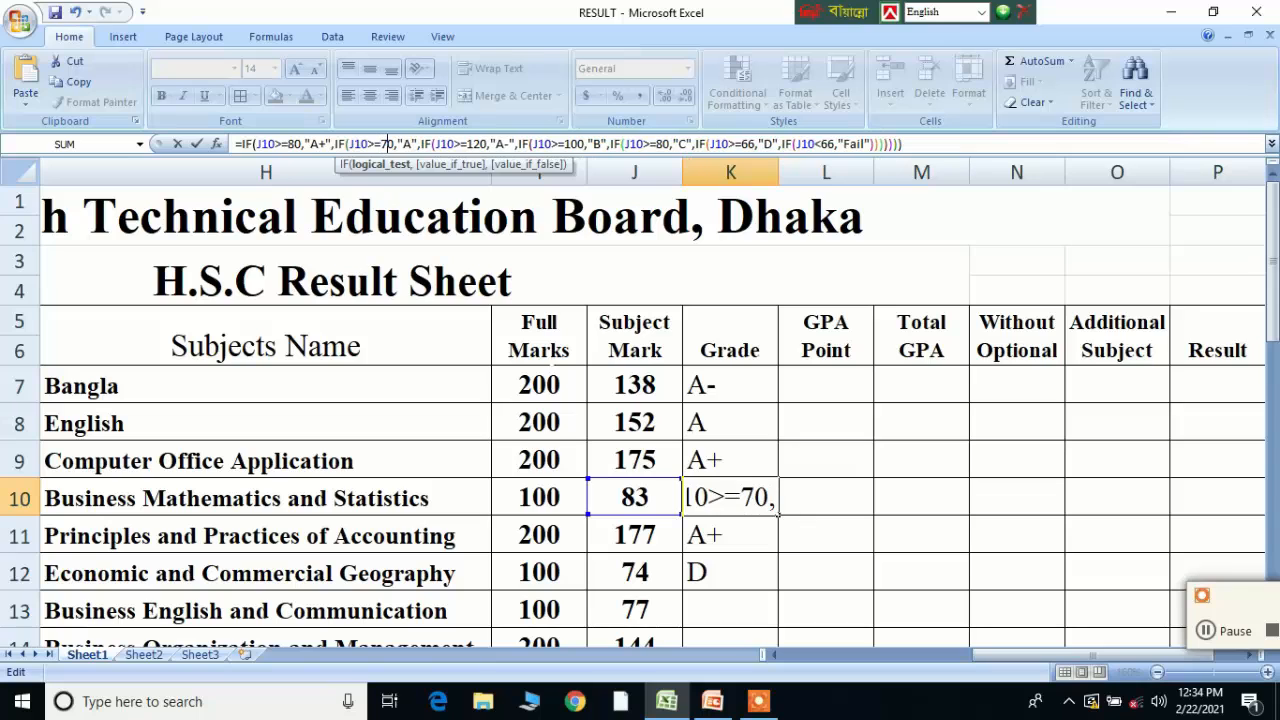
{"action": "left_click", "coordinate": [480, 143]}
{"action": "key", "text": "BackSpace"}
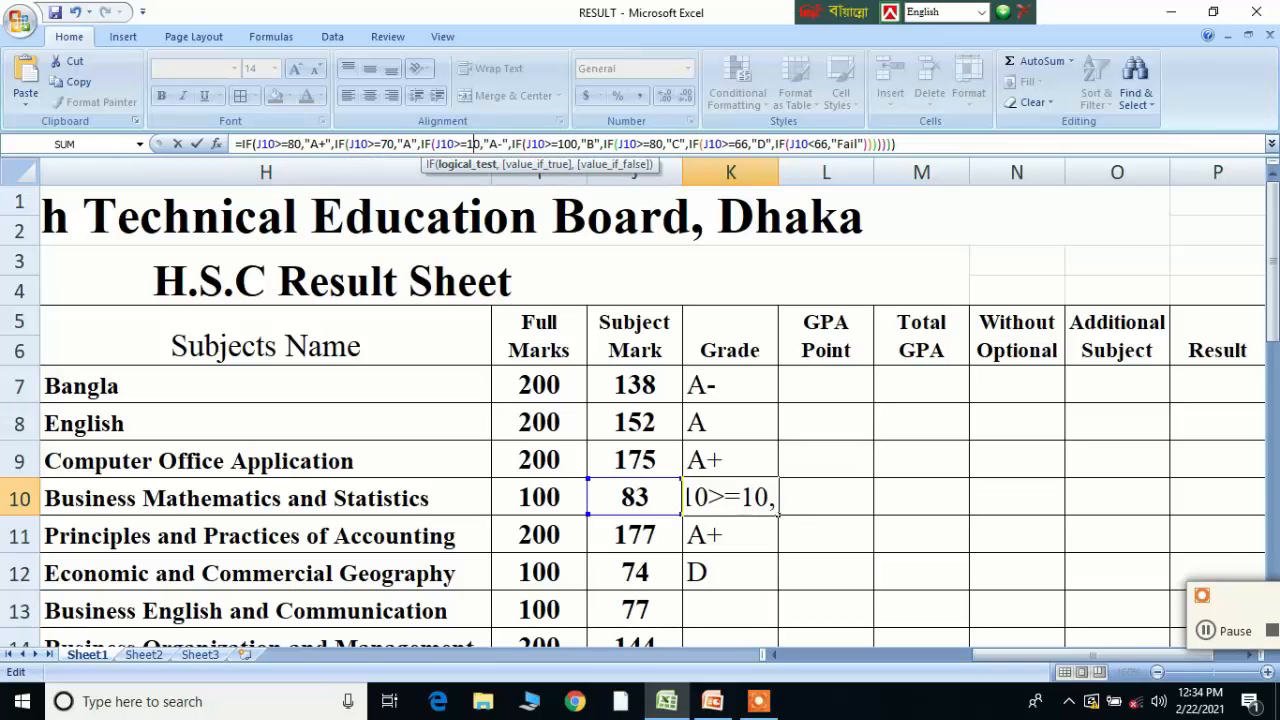
{"action": "key", "text": "BackSpace"}
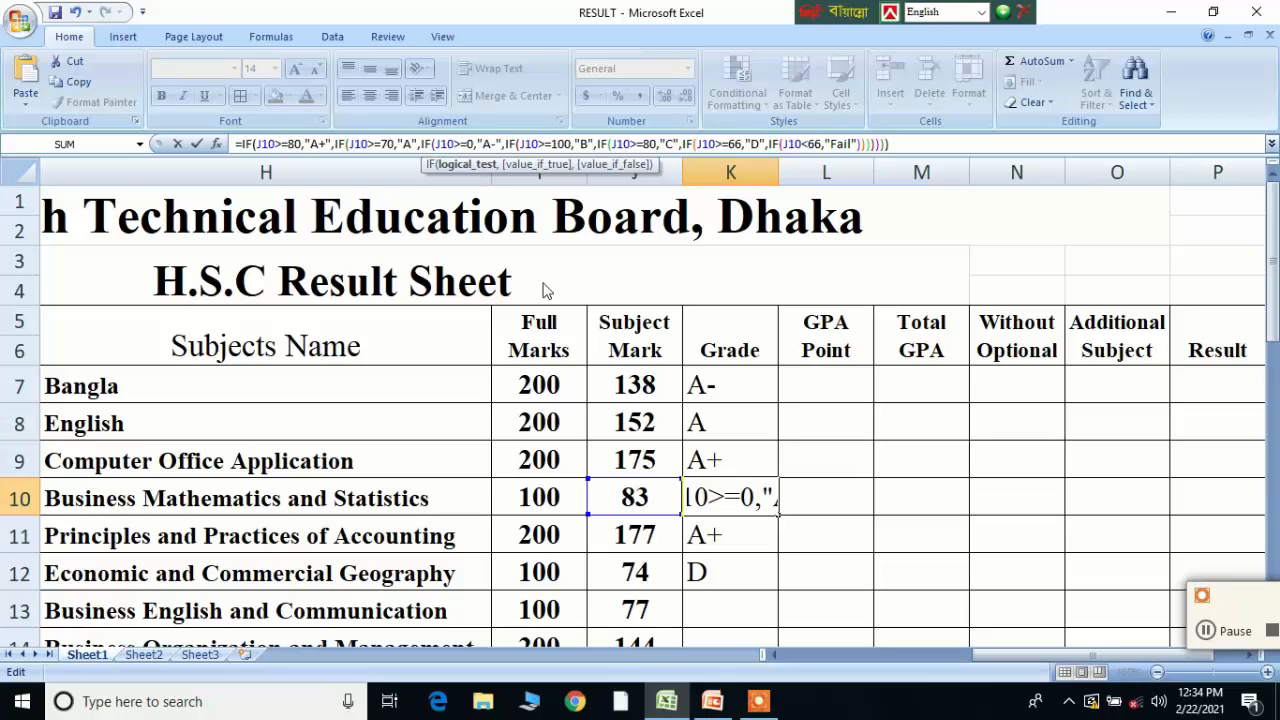
{"action": "type", "text": "6"}
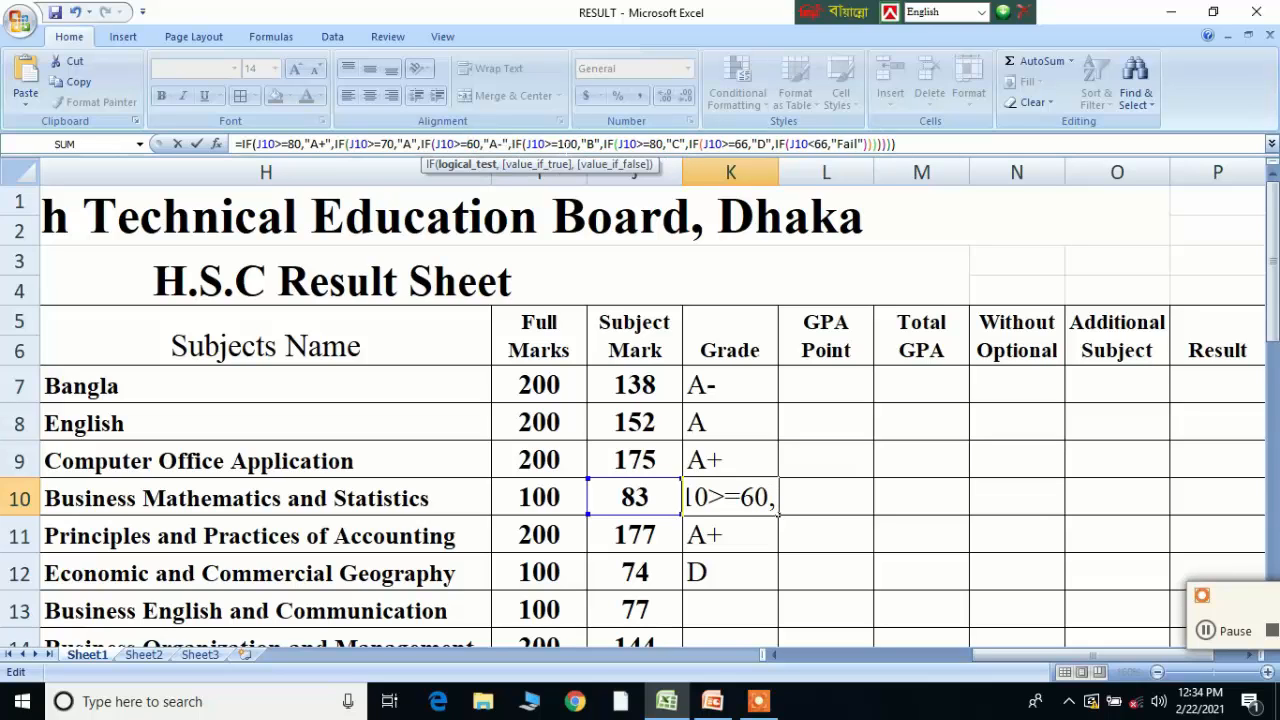
Set the B threshold to 50 and the C threshold to 40 in the K10 formula
{"action": "left_click", "coordinate": [573, 145]}
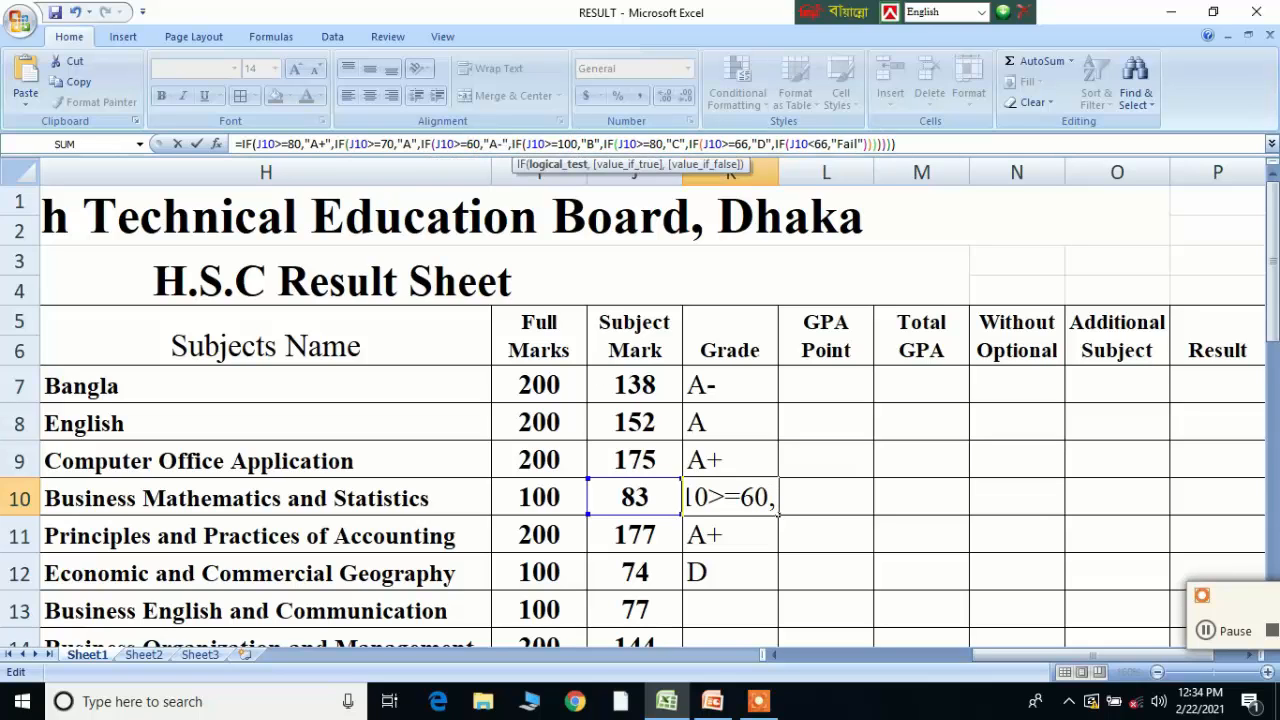
{"action": "key", "text": "BackSpace"}
{"action": "key", "text": "BackSpace"}
{"action": "type", "text": "5"}
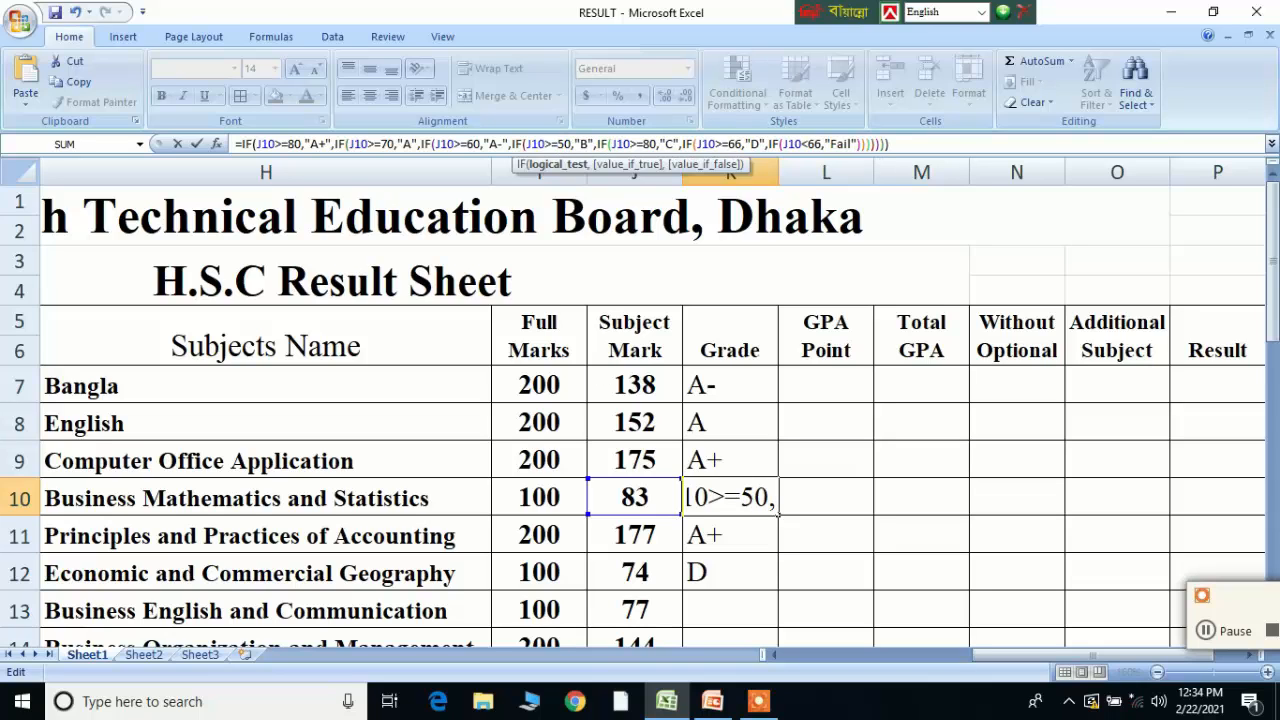
{"action": "left_click", "coordinate": [650, 145]}
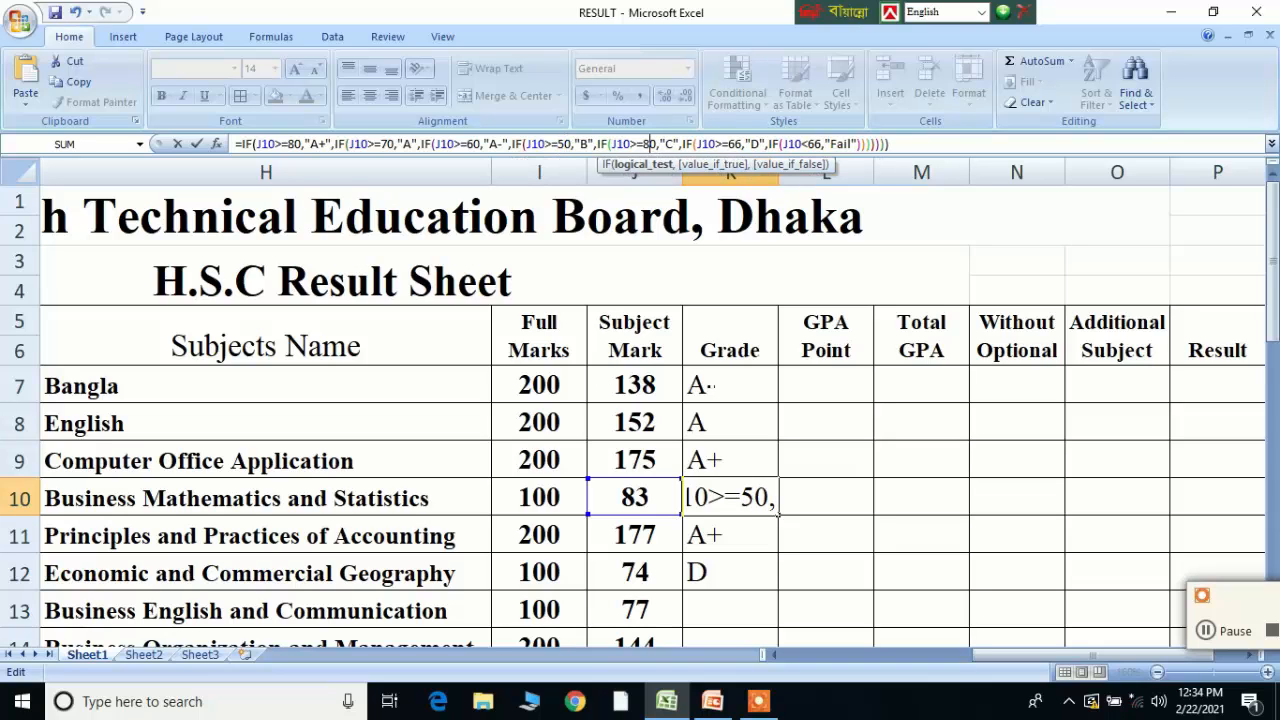
{"action": "key", "text": "BackSpace"}
{"action": "type", "text": "4"}
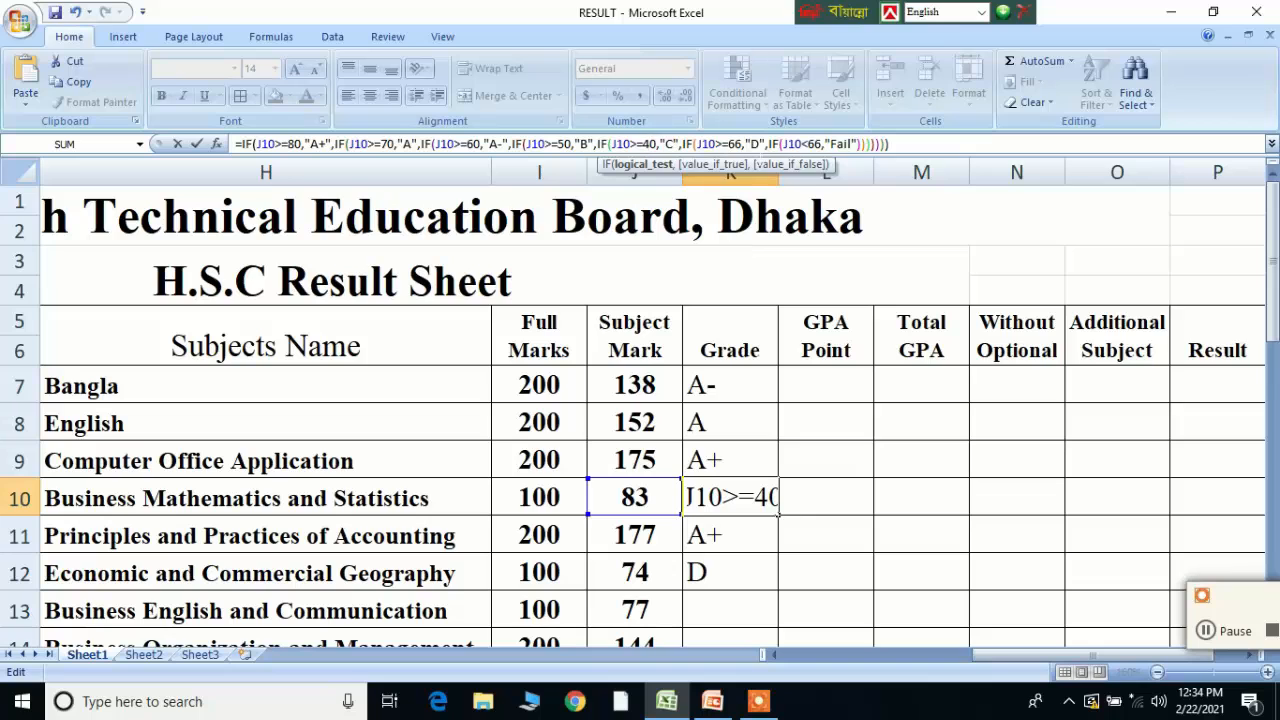
Set the D threshold in the K10 formula to J10>=33
{"action": "left_click", "coordinate": [733, 144]}
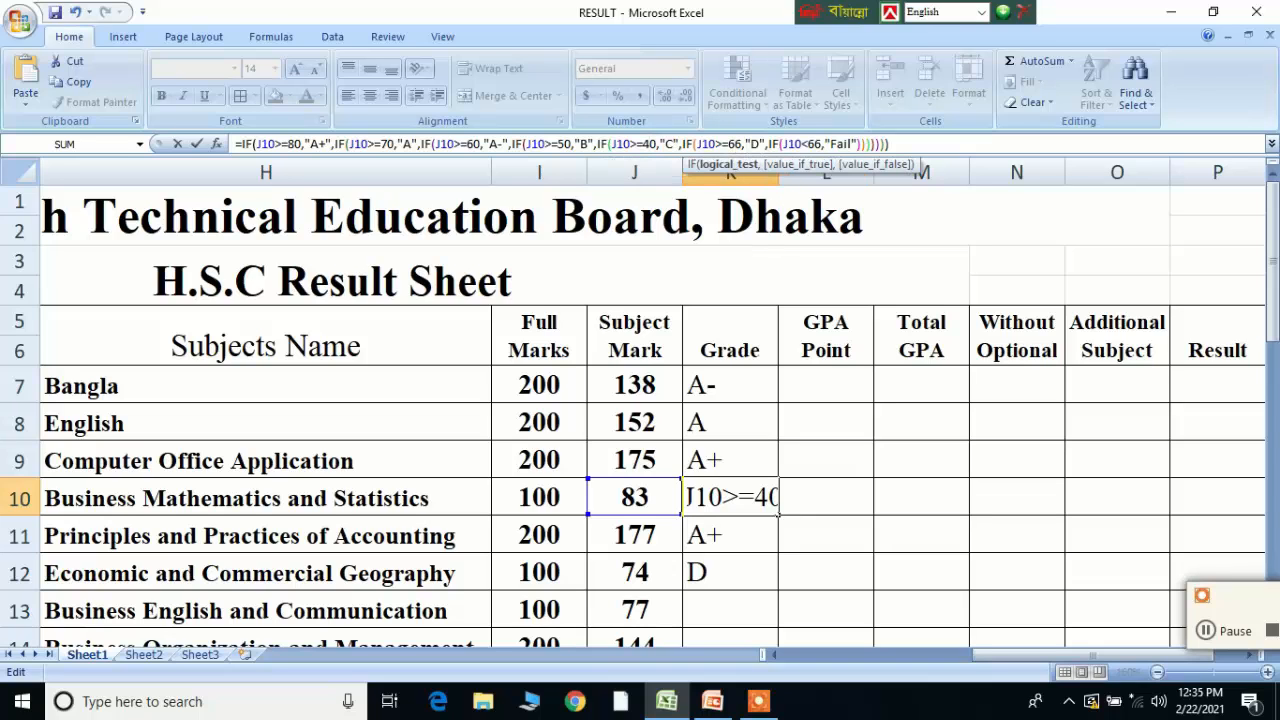
{"action": "key", "text": "BackSpace"}
{"action": "key", "text": "BackSpace"}
{"action": "type", "text": "33"}
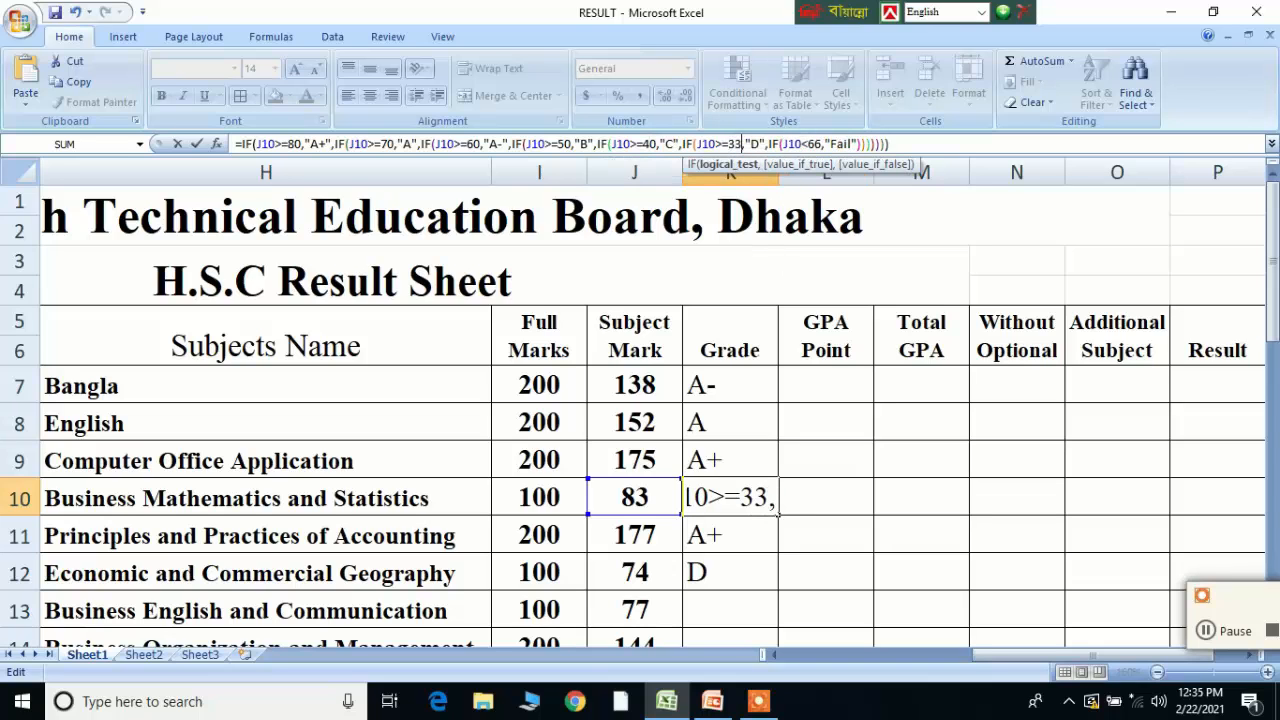
Change the Fail condition in the K10 formula to J10<33 and enter the formula
{"action": "key", "text": "Right"}
{"action": "key", "text": "Right"}
{"action": "key", "text": "Right"}
{"action": "key", "text": "Right"}
{"action": "key", "text": "Right"}
{"action": "key", "text": "Right"}
{"action": "key", "text": "Right"}
{"action": "key", "text": "Right"}
{"action": "key", "text": "Right"}
{"action": "key", "text": "Right"}
{"action": "key", "text": "Right"}
{"action": "key", "text": "Right"}
{"action": "key", "text": "Right"}
{"action": "key", "text": "Right"}
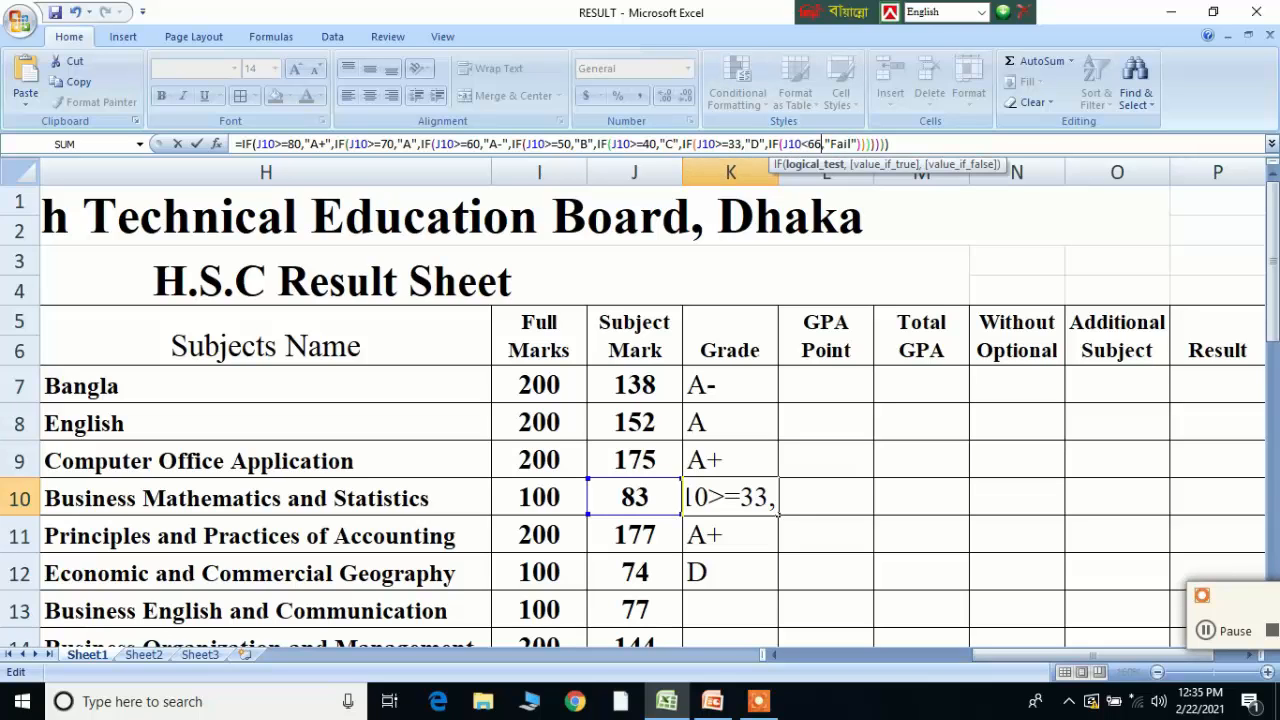
{"action": "key", "text": "BackSpace"}
{"action": "key", "text": "BackSpace"}
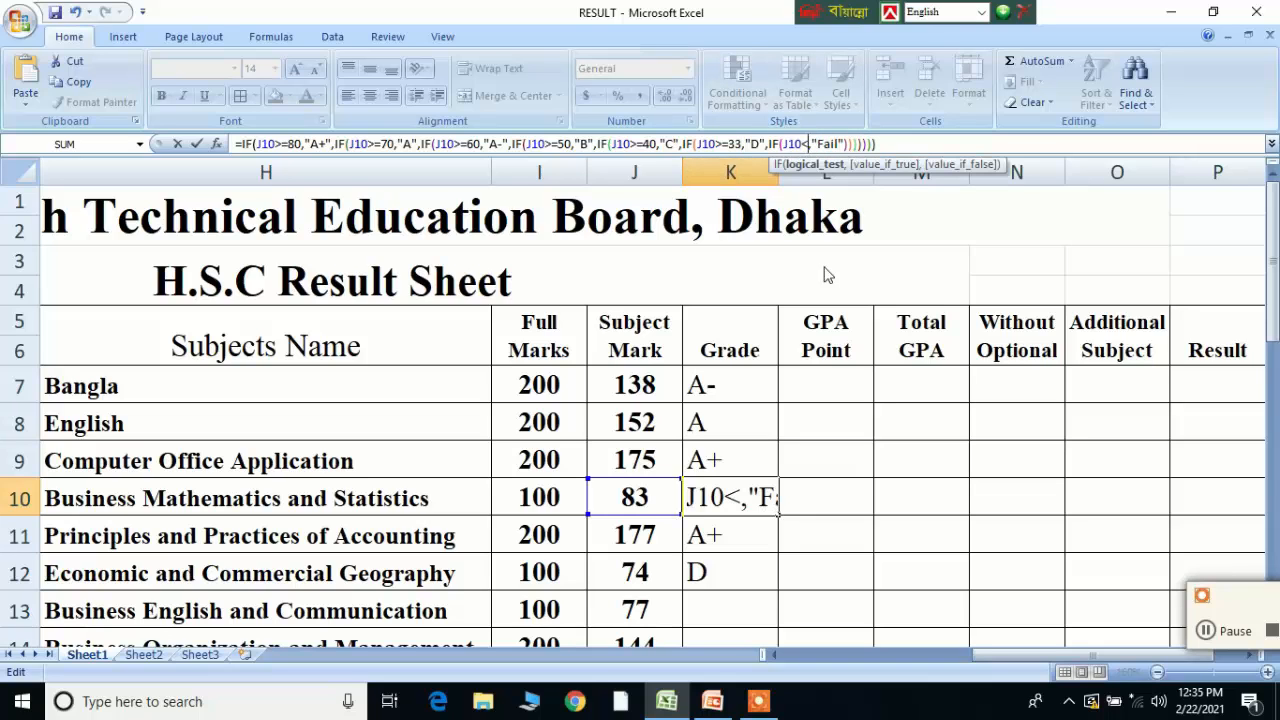
{"action": "type", "text": "33"}
{"action": "left_click", "coordinate": [904, 145]}
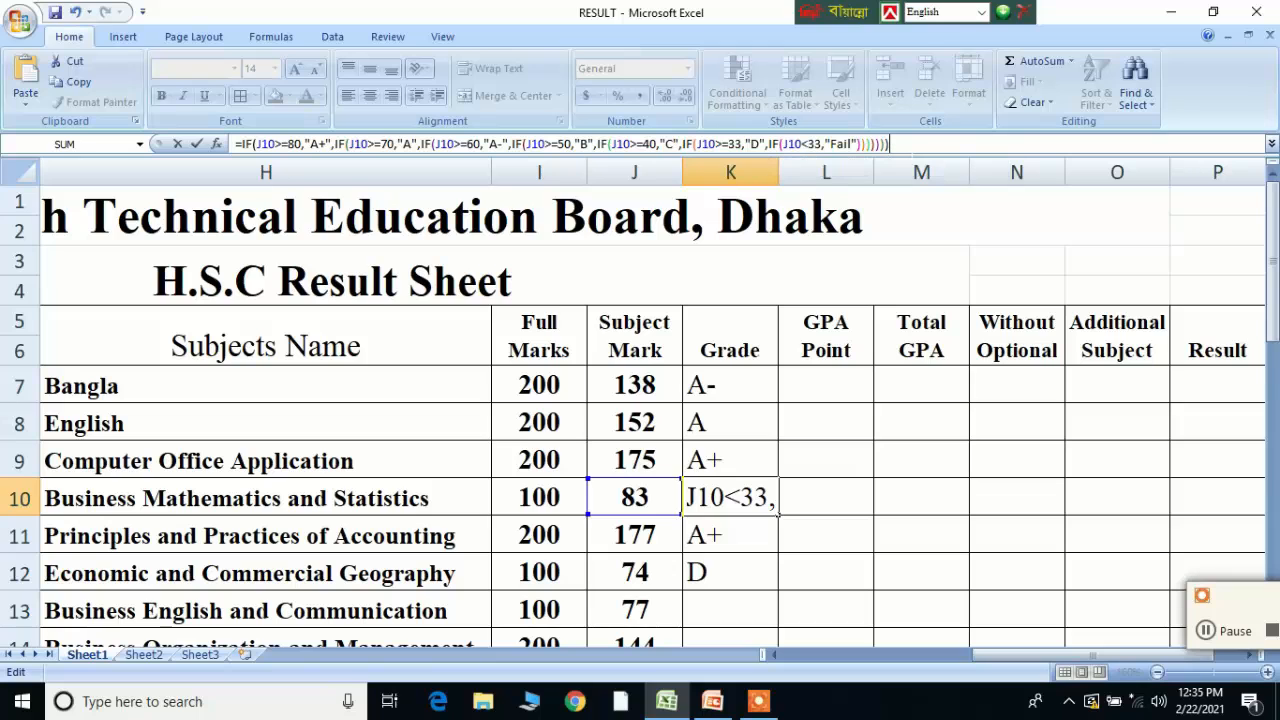
{"action": "key", "text": "Return"}
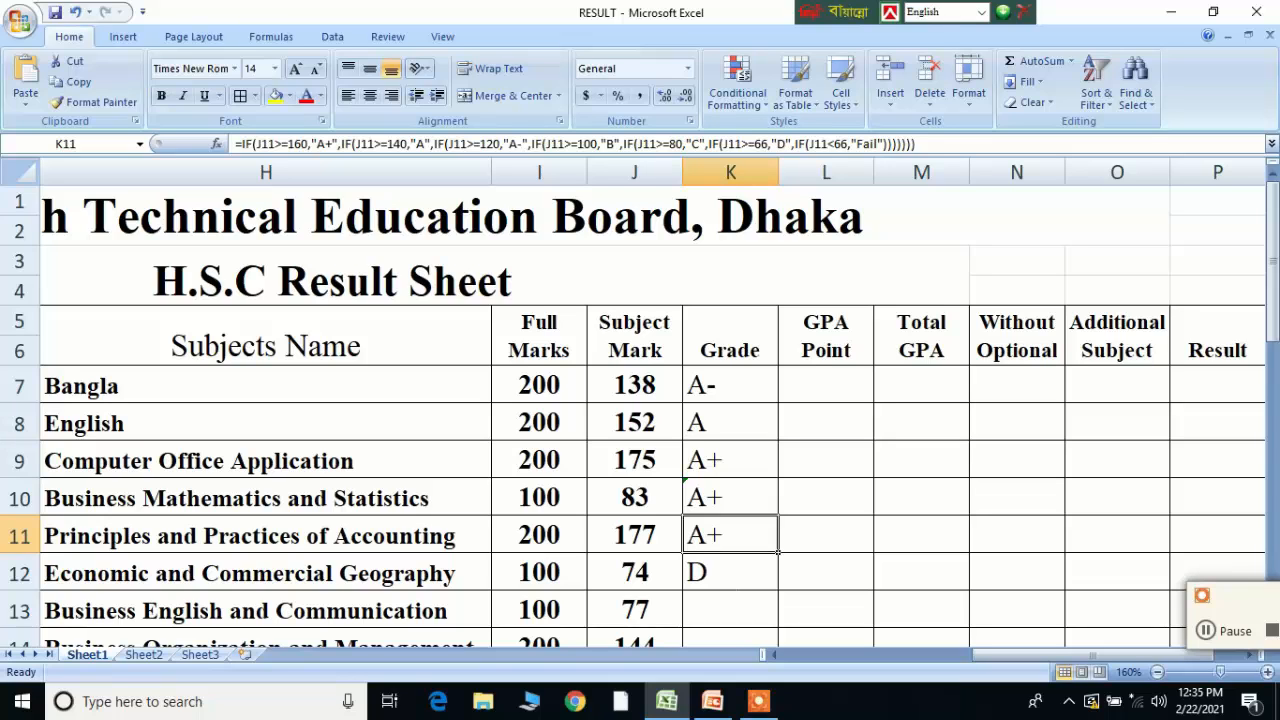
Set the A+ threshold in the K12 grade formula for Economic and Commercial Geography to J12>=80
{"action": "left_click", "coordinate": [730, 573]}
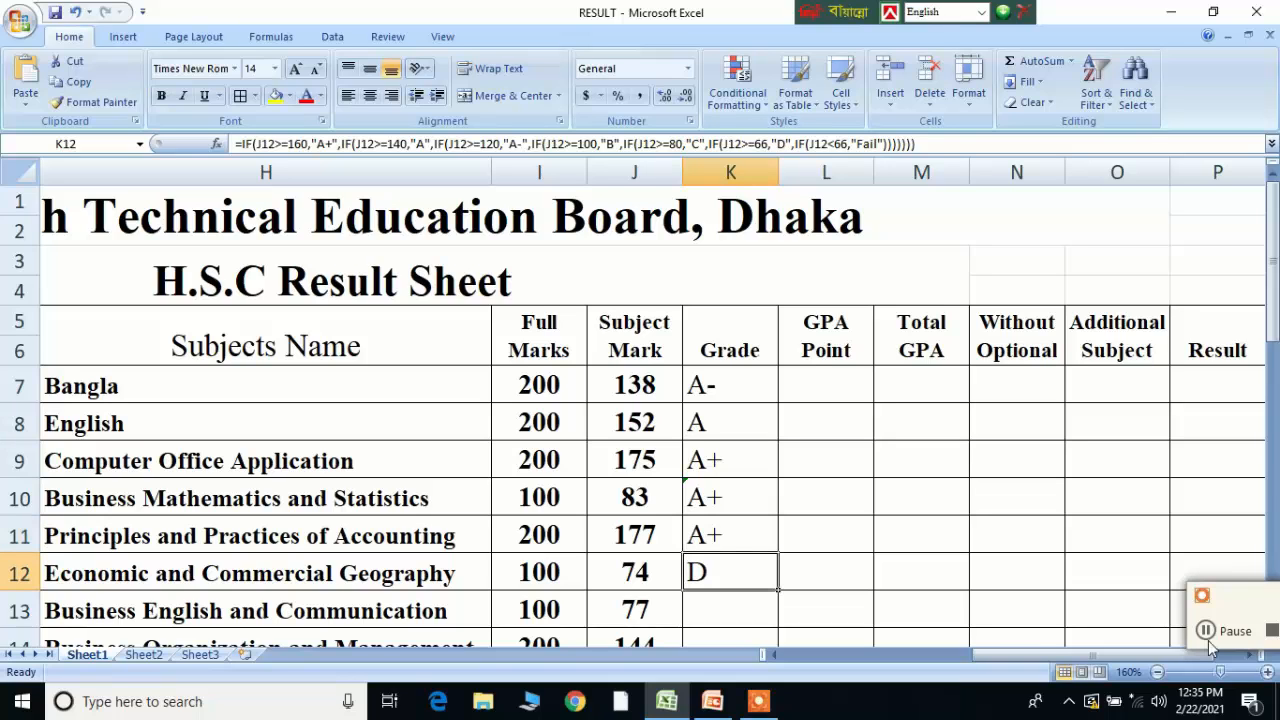
{"action": "left_click", "coordinate": [730, 460]}
{"action": "scroll", "coordinate": [1087, 547], "scroll_direction": "down", "scroll_amount": 3}
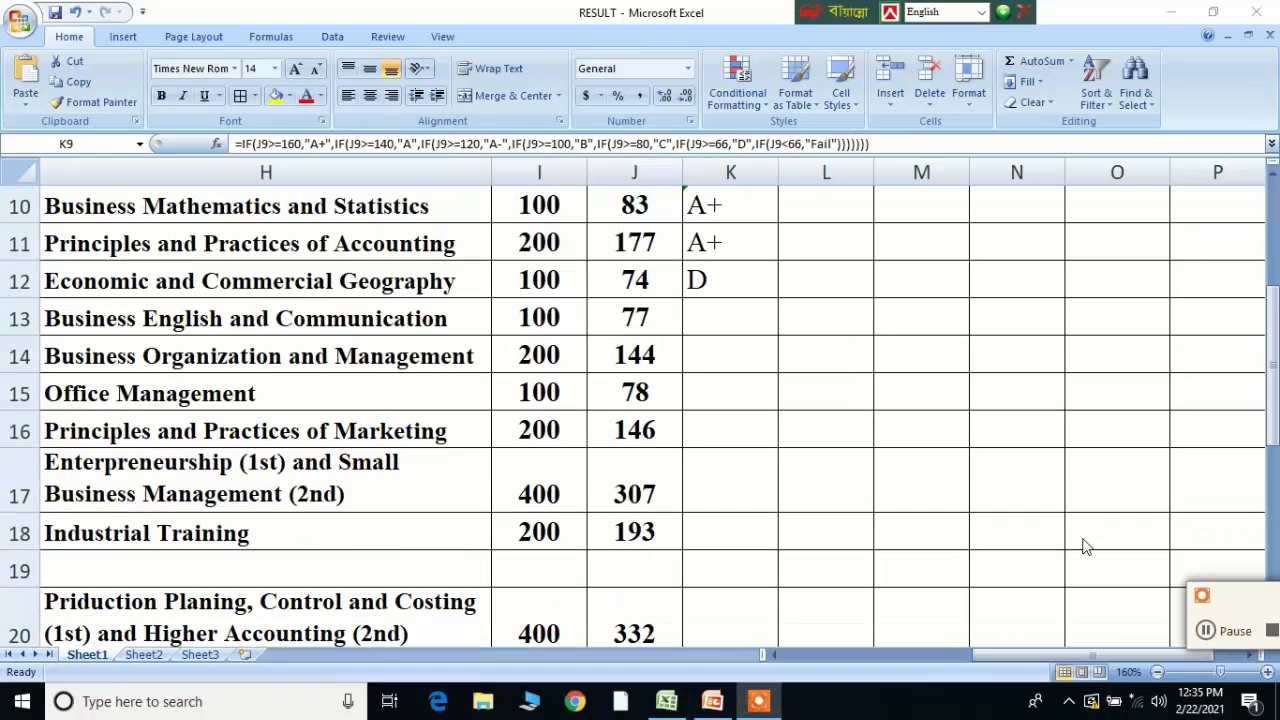
{"action": "left_click", "coordinate": [711, 280]}
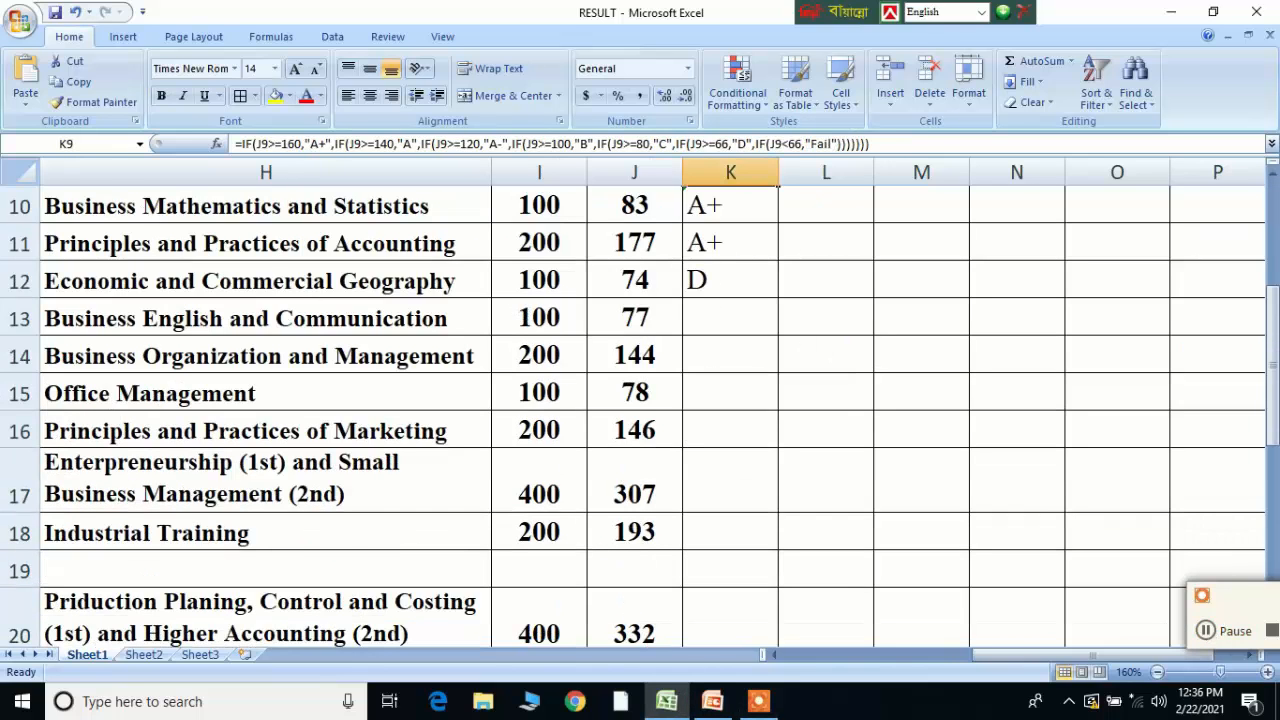
{"action": "left_click", "coordinate": [305, 144]}
{"action": "key", "text": "BackSpace"}
{"action": "key", "text": "BackSpace"}
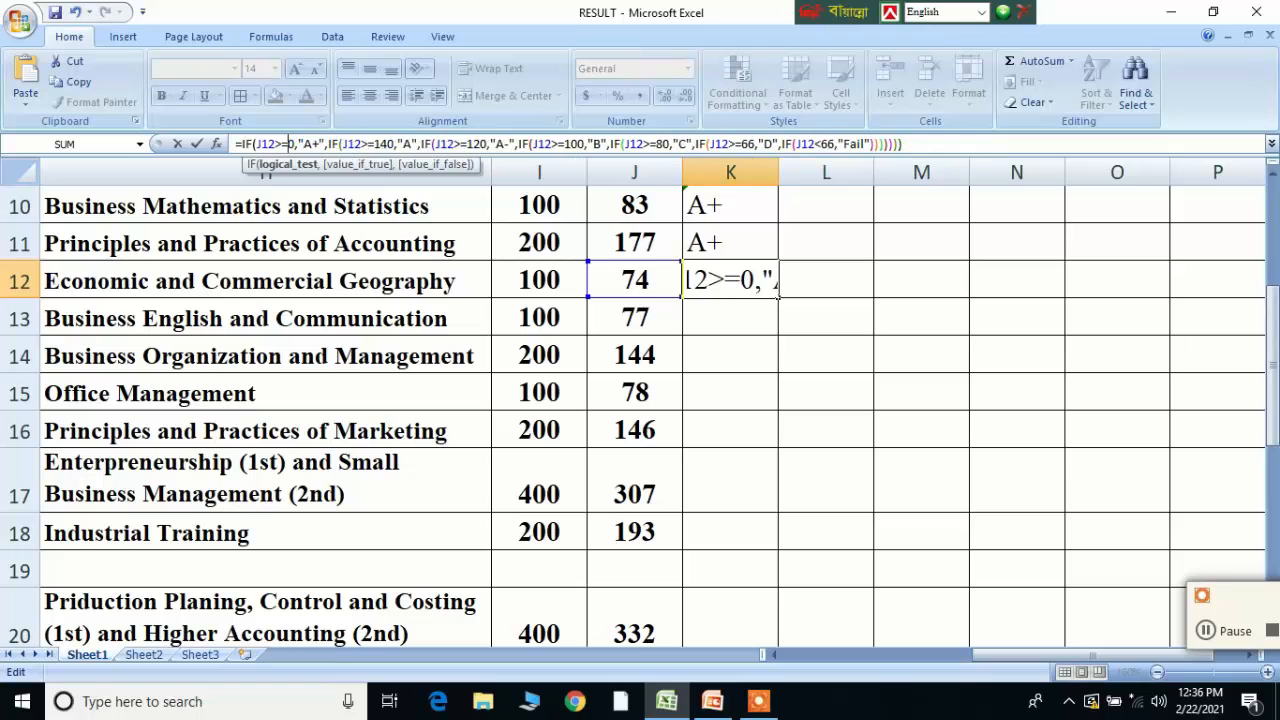
{"action": "type", "text": "8"}
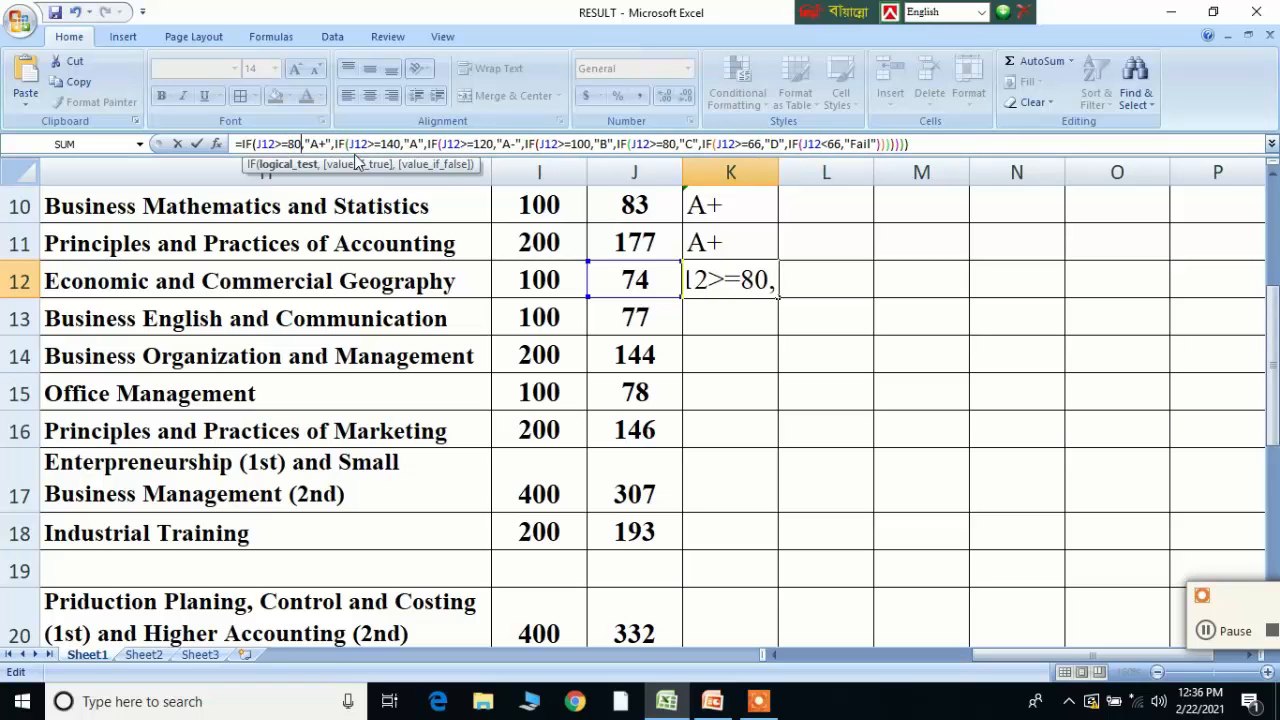
Set the A threshold in the K12 formula to J12>=70
{"action": "key", "text": "Right"}
{"action": "key", "text": "Right"}
{"action": "key", "text": "Right"}
{"action": "key", "text": "Right"}
{"action": "key", "text": "Right"}
{"action": "key", "text": "Right"}
{"action": "key", "text": "Right"}
{"action": "key", "text": "Right"}
{"action": "key", "text": "Right"}
{"action": "key", "text": "Right"}
{"action": "key", "text": "Right"}
{"action": "key", "text": "Right"}
{"action": "key", "text": "Right"}
{"action": "key", "text": "Right"}
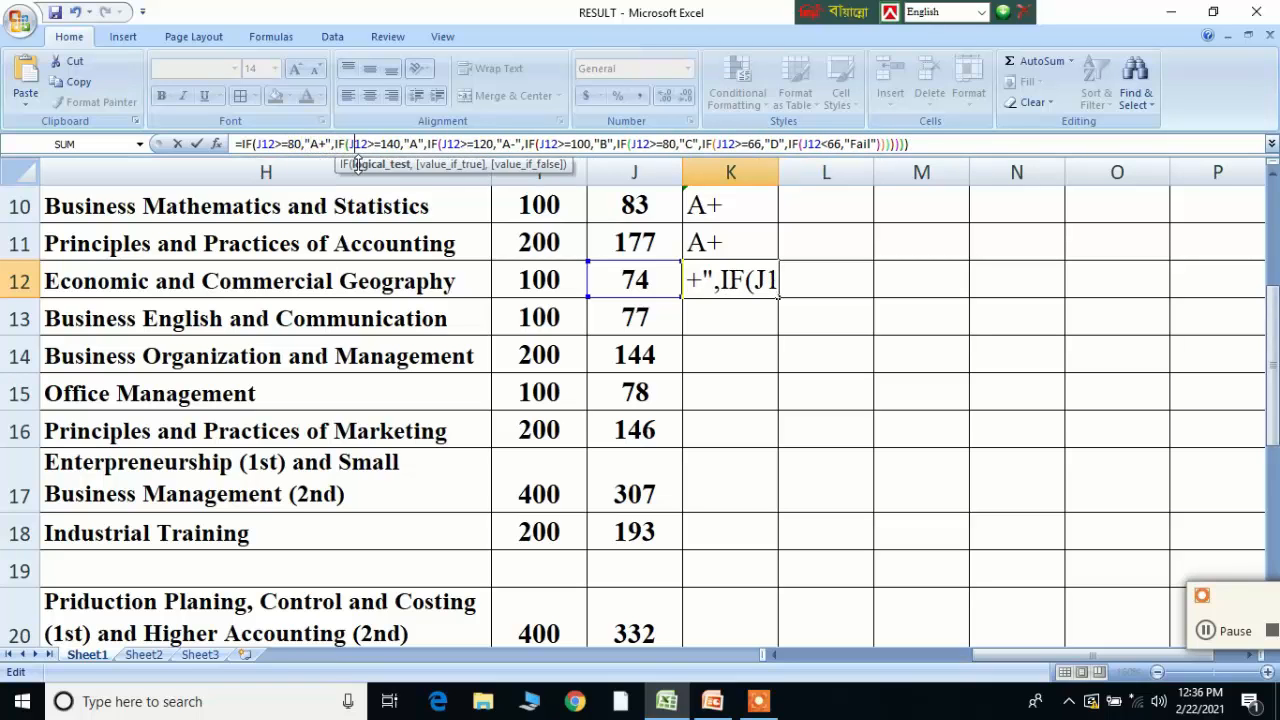
{"action": "key", "text": "BackSpace"}
{"action": "key", "text": "Delete"}
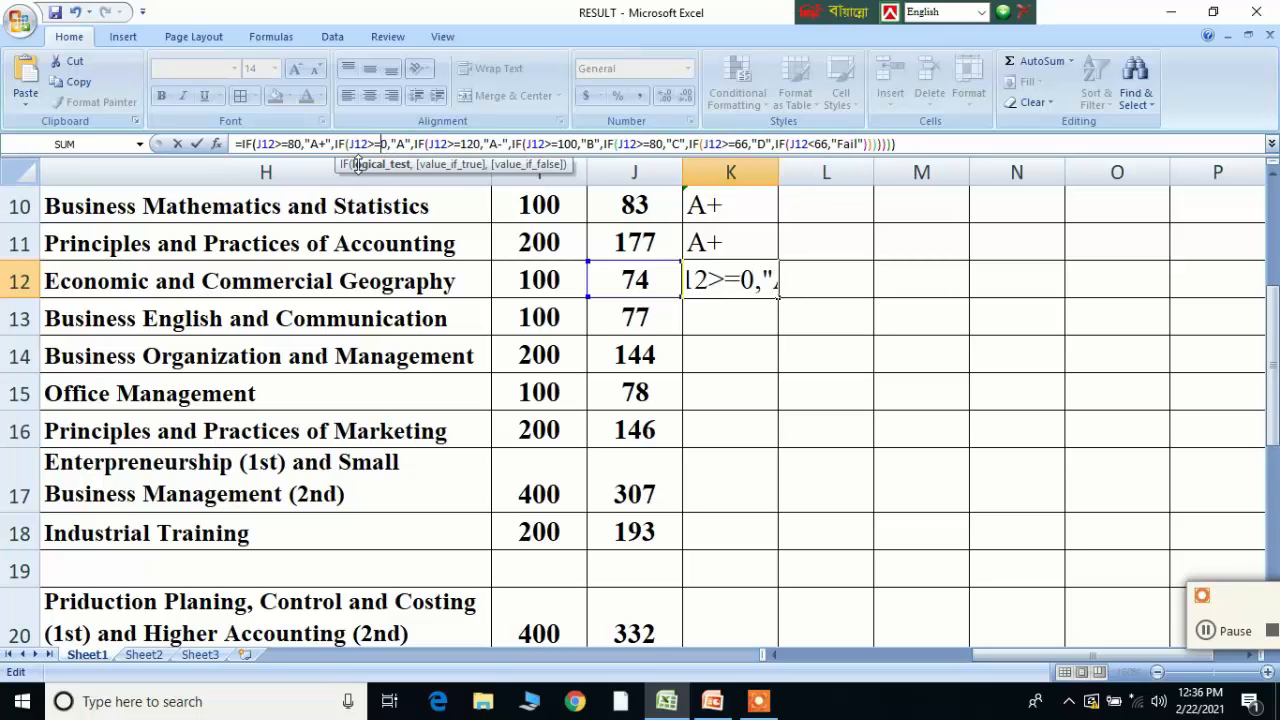
{"action": "type", "text": "7"}
Set the A- threshold in the K12 formula to J12>=60
{"action": "key", "text": "Right"}
{"action": "key", "text": "Right"}
{"action": "key", "text": "Right"}
{"action": "key", "text": "Right"}
{"action": "key", "text": "Right"}
{"action": "key", "text": "Right"}
{"action": "key", "text": "Right"}
{"action": "key", "text": "Right"}
{"action": "key", "text": "Right"}
{"action": "key", "text": "Right"}
{"action": "key", "text": "Right"}
{"action": "key", "text": "Right"}
{"action": "key", "text": "Right"}
{"action": "key", "text": "Right"}
{"action": "key", "text": "Right"}
{"action": "key", "text": "Right"}
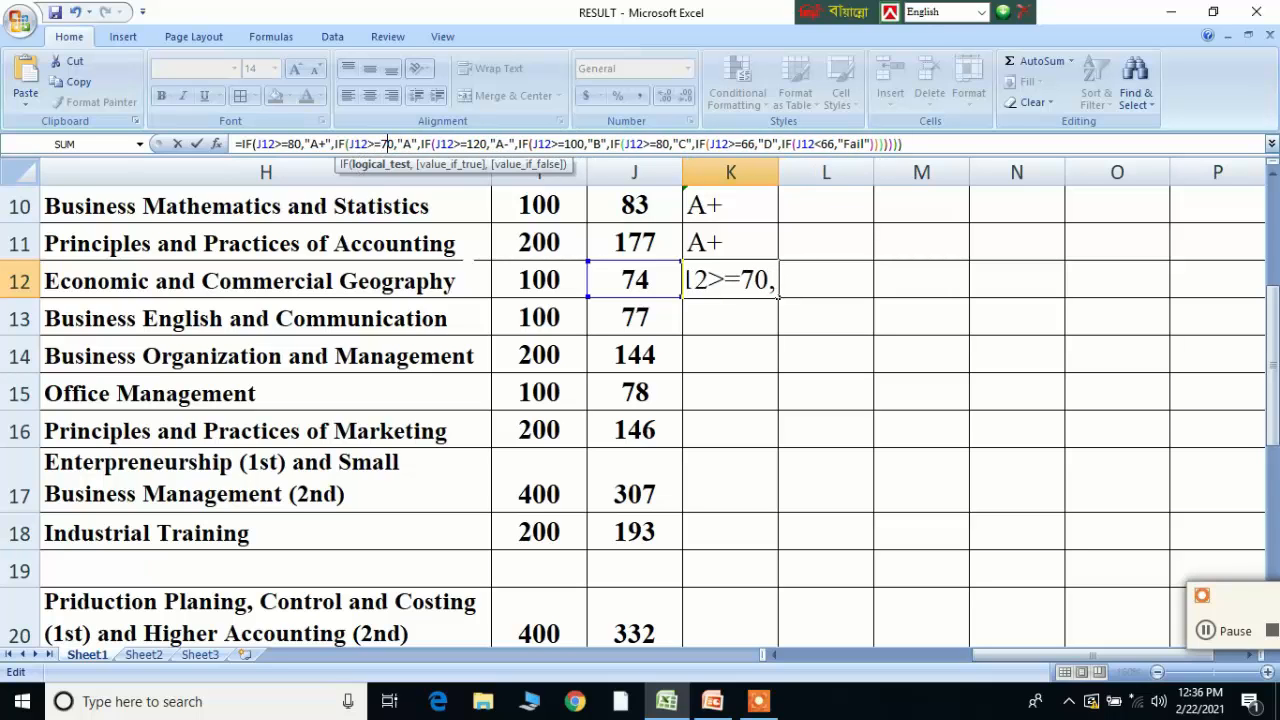
{"action": "key", "text": "BackSpace"}
{"action": "key", "text": "BackSpace"}
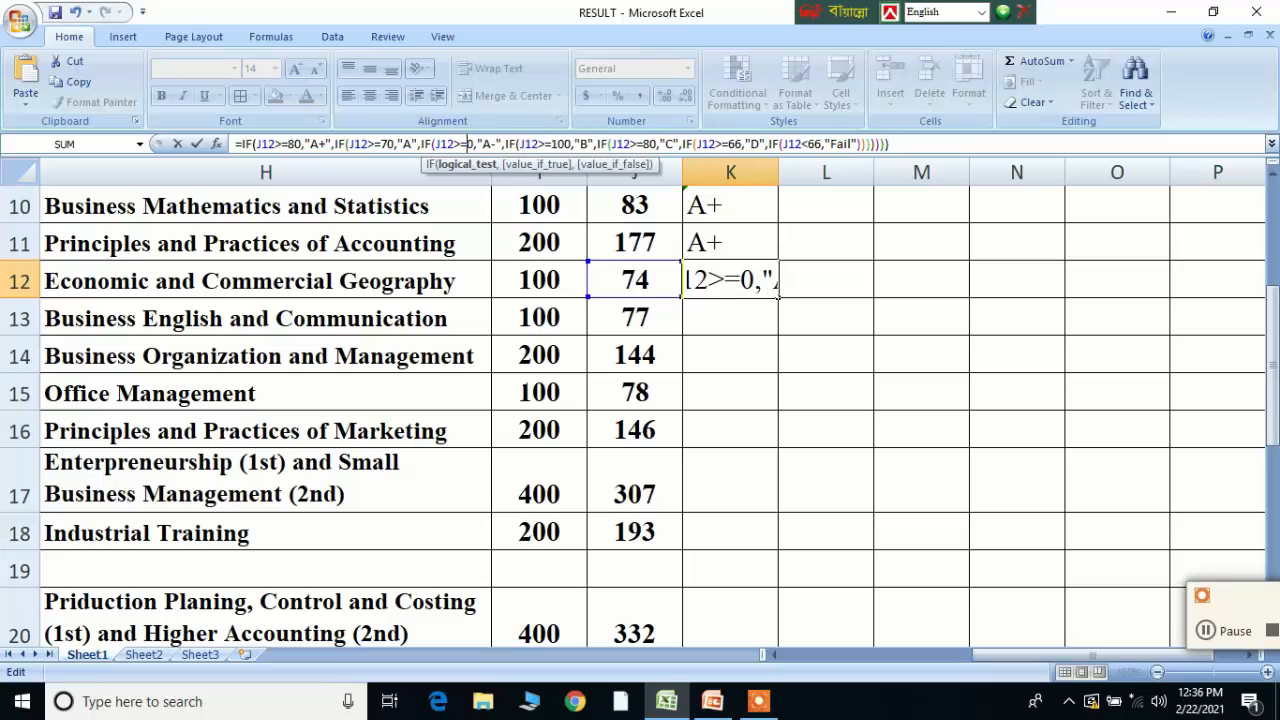
{"action": "type", "text": "6"}
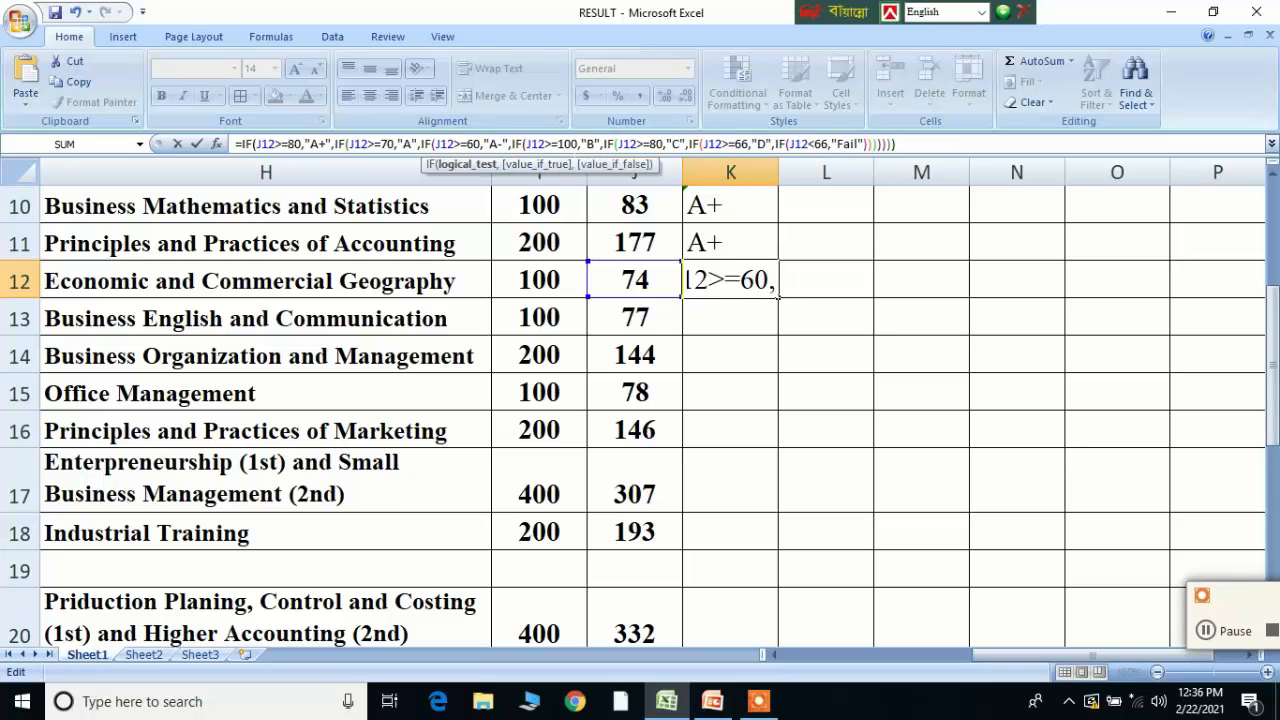
Set the B threshold in the K12 formula to J12>=50
{"action": "key", "text": "Right"}
{"action": "key", "text": "Right"}
{"action": "key", "text": "Right"}
{"action": "key", "text": "Right"}
{"action": "key", "text": "Right"}
{"action": "key", "text": "Right"}
{"action": "key", "text": "Right"}
{"action": "key", "text": "Right"}
{"action": "key", "text": "Right"}
{"action": "key", "text": "Right"}
{"action": "key", "text": "Right"}
{"action": "key", "text": "Right"}
{"action": "key", "text": "Right"}
{"action": "key", "text": "Right"}
{"action": "key", "text": "Right"}
{"action": "key", "text": "BackSpace"}
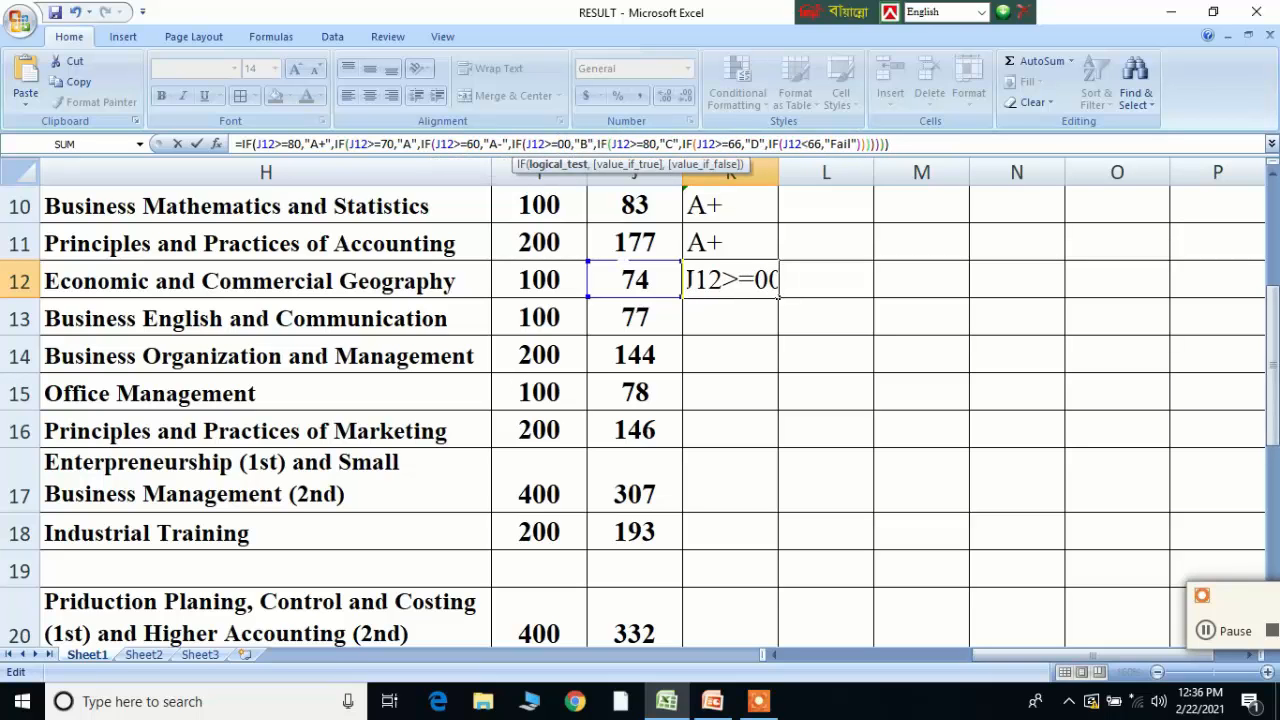
{"action": "key", "text": "Delete"}
{"action": "type", "text": "5"}
Set the C threshold in the K12 formula to J12>=40
{"action": "key", "text": "Right"}
{"action": "key", "text": "Right"}
{"action": "key", "text": "Right"}
{"action": "key", "text": "Right"}
{"action": "key", "text": "Right"}
{"action": "key", "text": "Right"}
{"action": "key", "text": "Right"}
{"action": "key", "text": "Right"}
{"action": "key", "text": "Right"}
{"action": "key", "text": "Right"}
{"action": "key", "text": "Right"}
{"action": "key", "text": "Right"}
{"action": "key", "text": "Right"}
{"action": "key", "text": "Right"}
{"action": "key", "text": "Right"}
{"action": "key", "text": "BackSpace"}
{"action": "type", "text": "4"}
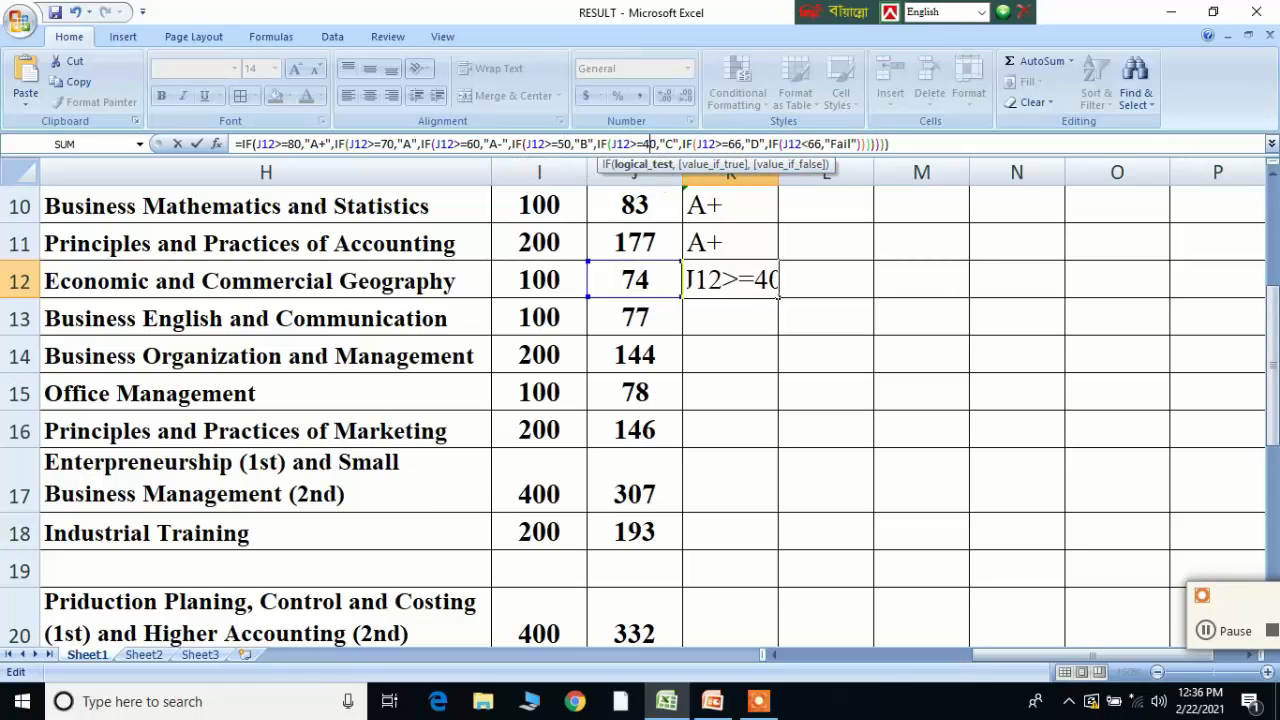
Set the D threshold in the K12 formula to J12>=33
{"action": "left_click", "coordinate": [741, 144]}
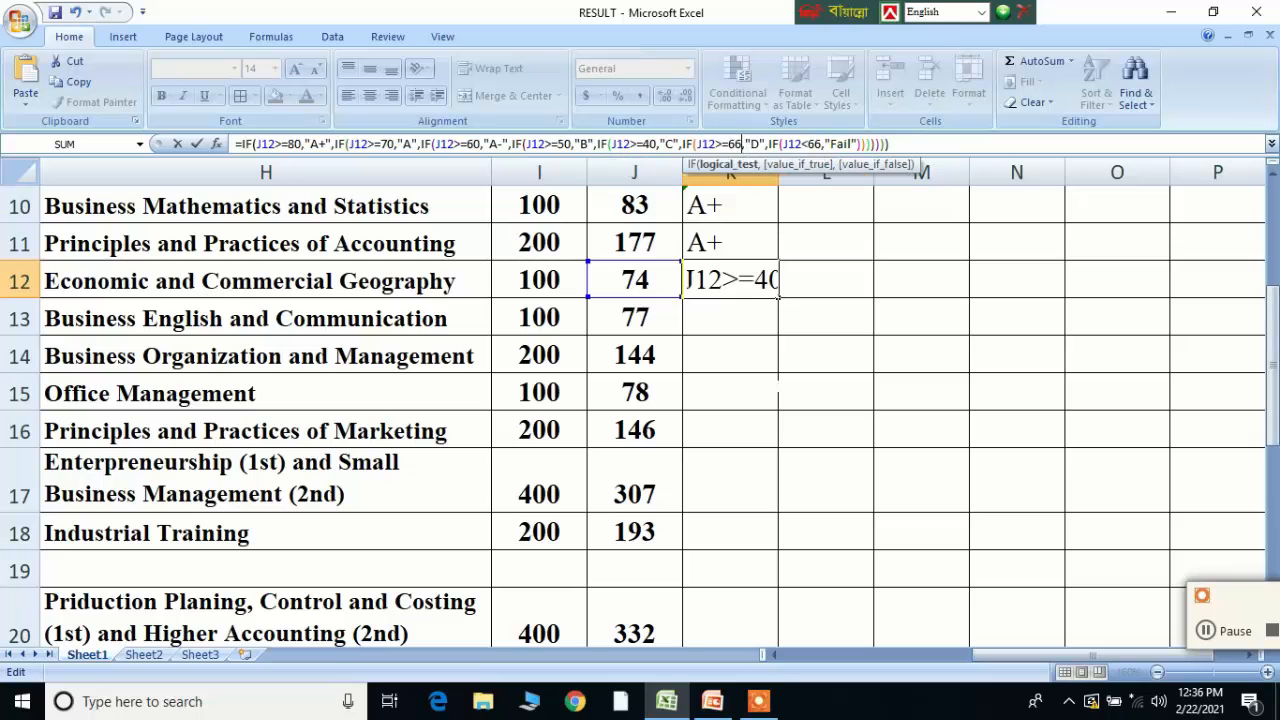
{"action": "key", "text": "BackSpace"}
{"action": "key", "text": "BackSpace"}
{"action": "type", "text": "33"}
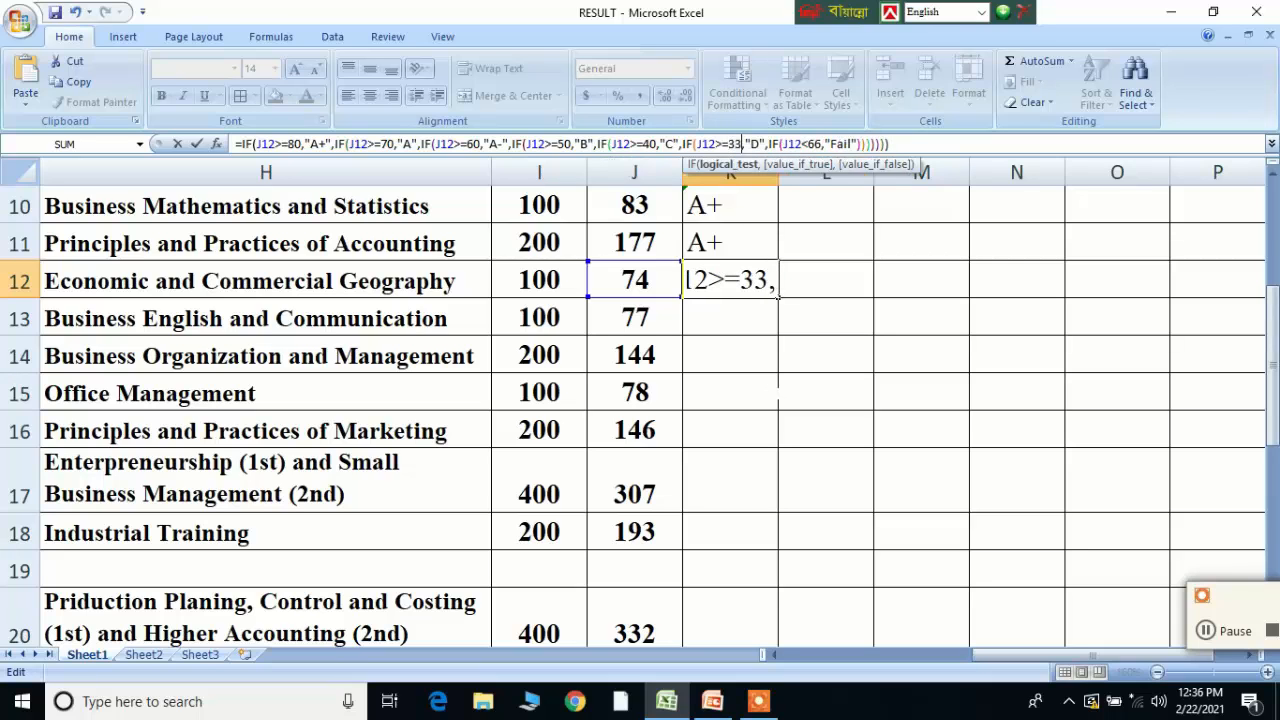
Set the Fail condition in the K12 formula to J12<33 and commit the formula
{"action": "left_click", "coordinate": [812, 144]}
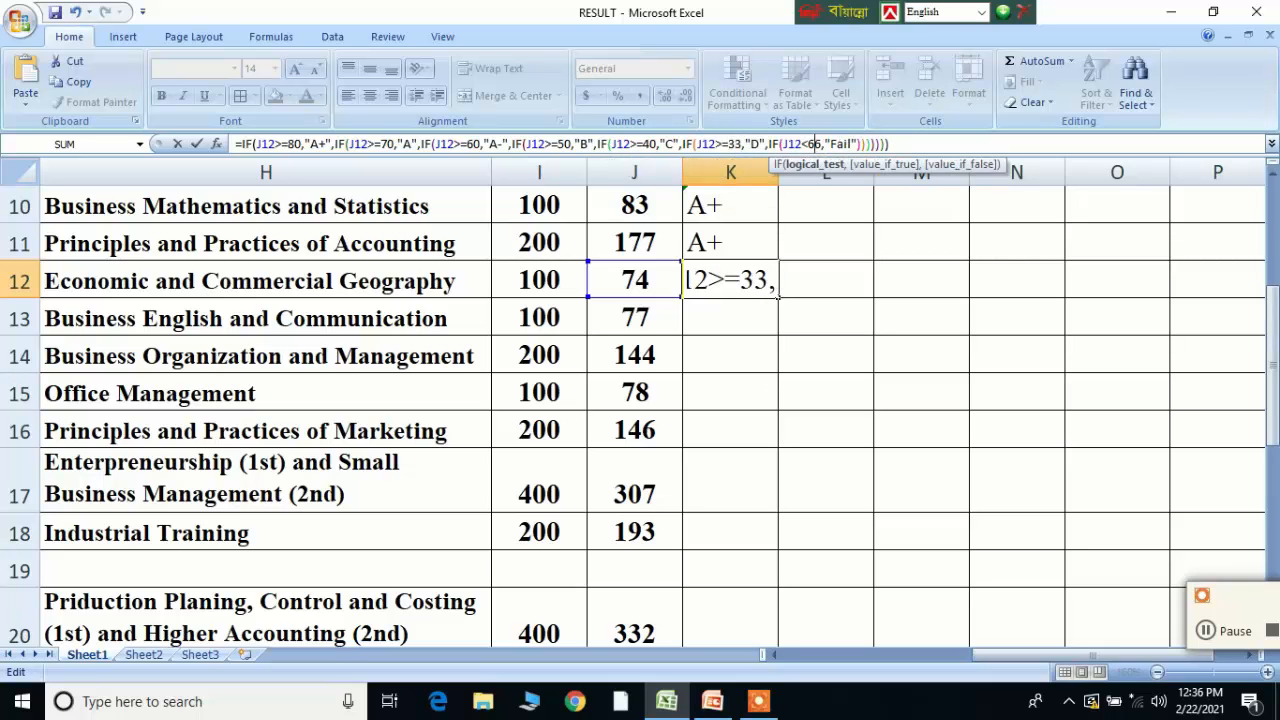
{"action": "key", "text": "BackSpace"}
{"action": "key", "text": "Delete"}
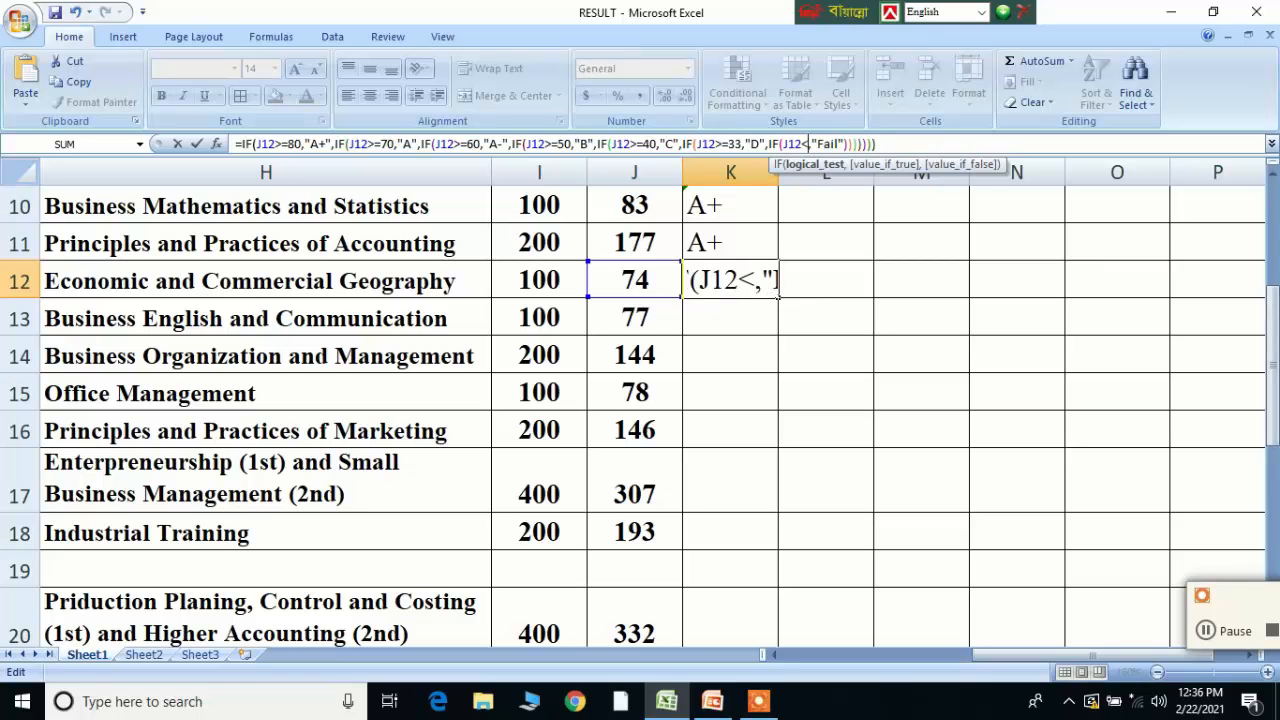
{"action": "type", "text": "33"}
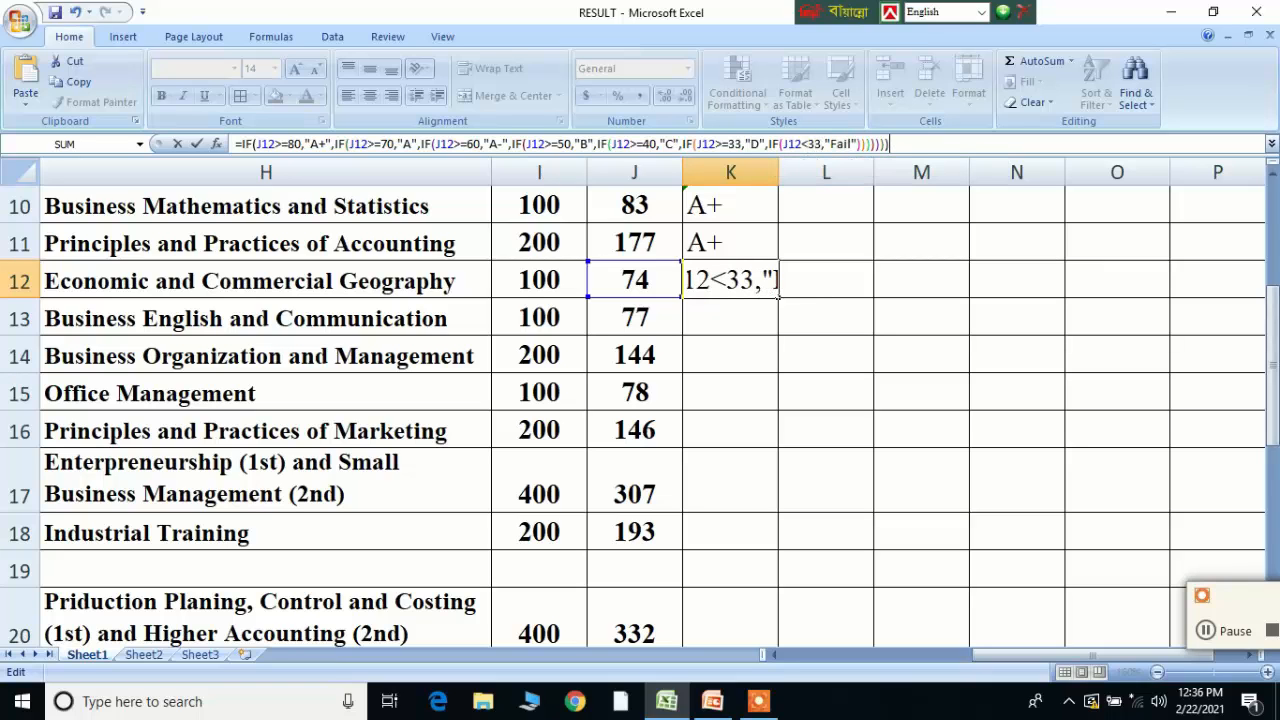
{"action": "key", "text": "Return"}
Fill the 100-mark grade formula from K12 down to K13 for Business English and Communication
{"action": "left_click", "coordinate": [738, 281]}
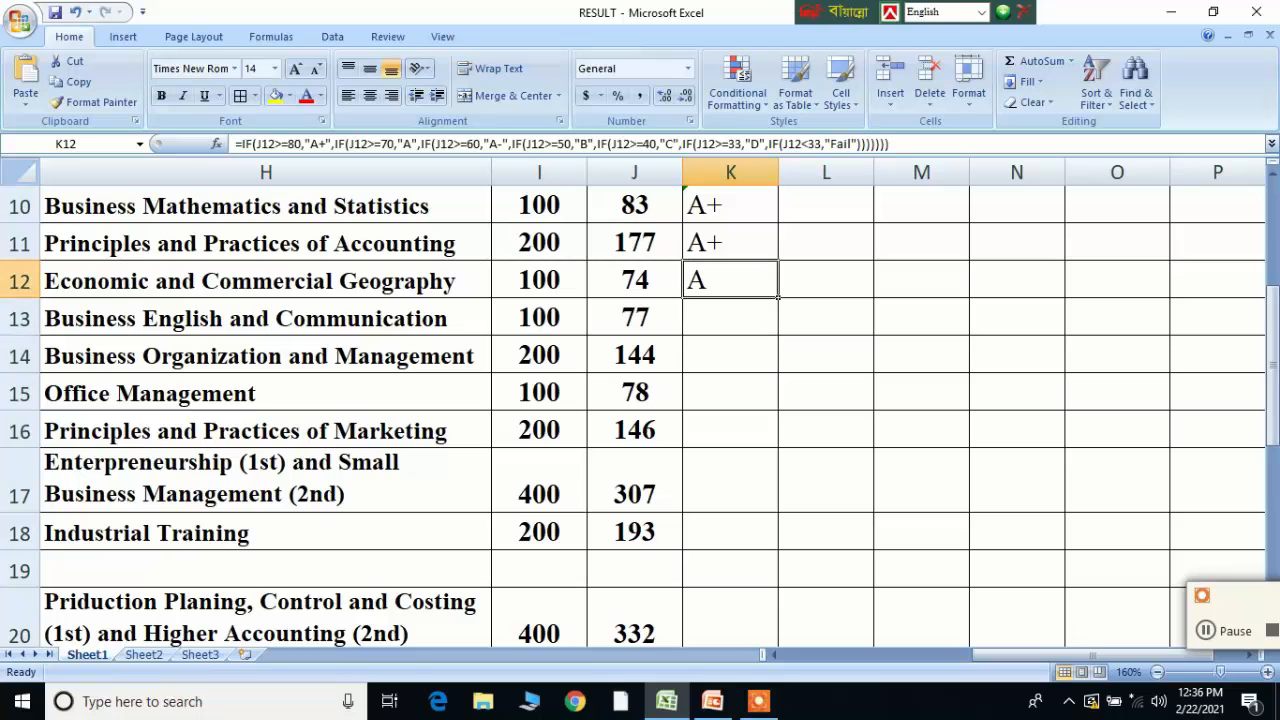
{"action": "left_click_drag", "start_coordinate": [778, 298], "coordinate": [779, 343]}
{"action": "left_click", "coordinate": [738, 428]}
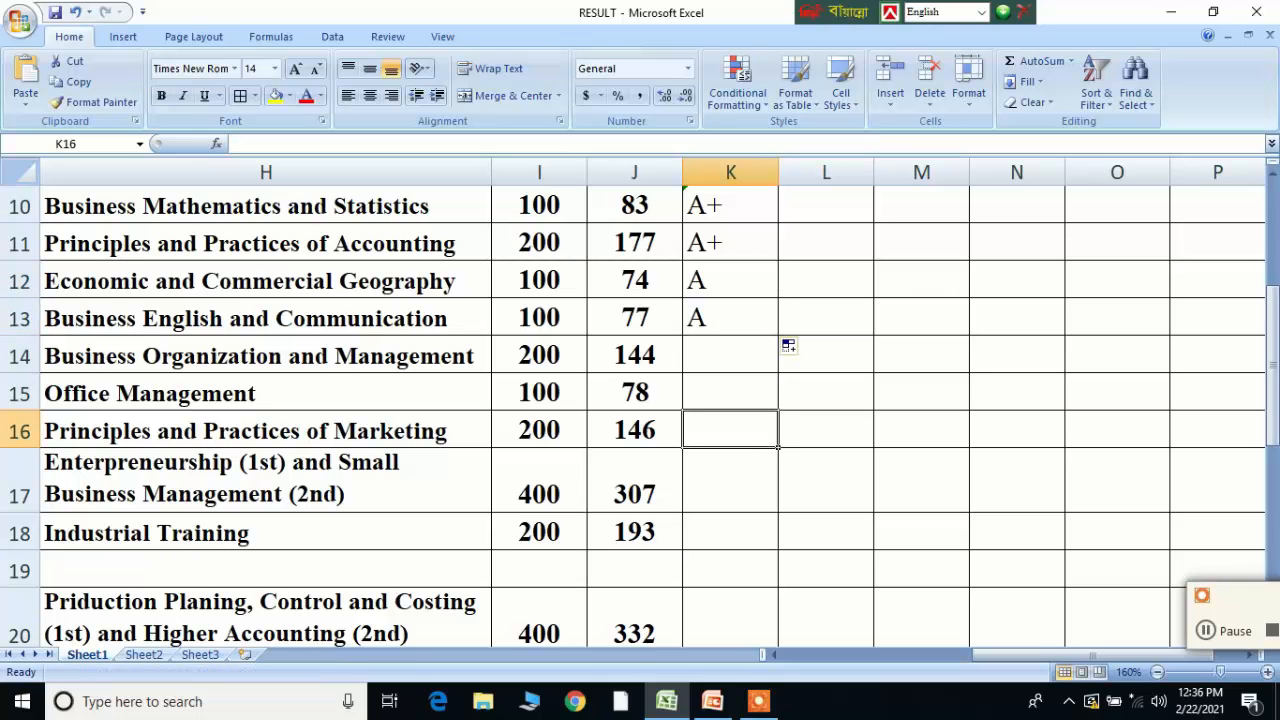
Test the K12 grade formula with a mark of 30 in J12, and undo the test entry
{"action": "left_click", "coordinate": [641, 280]}
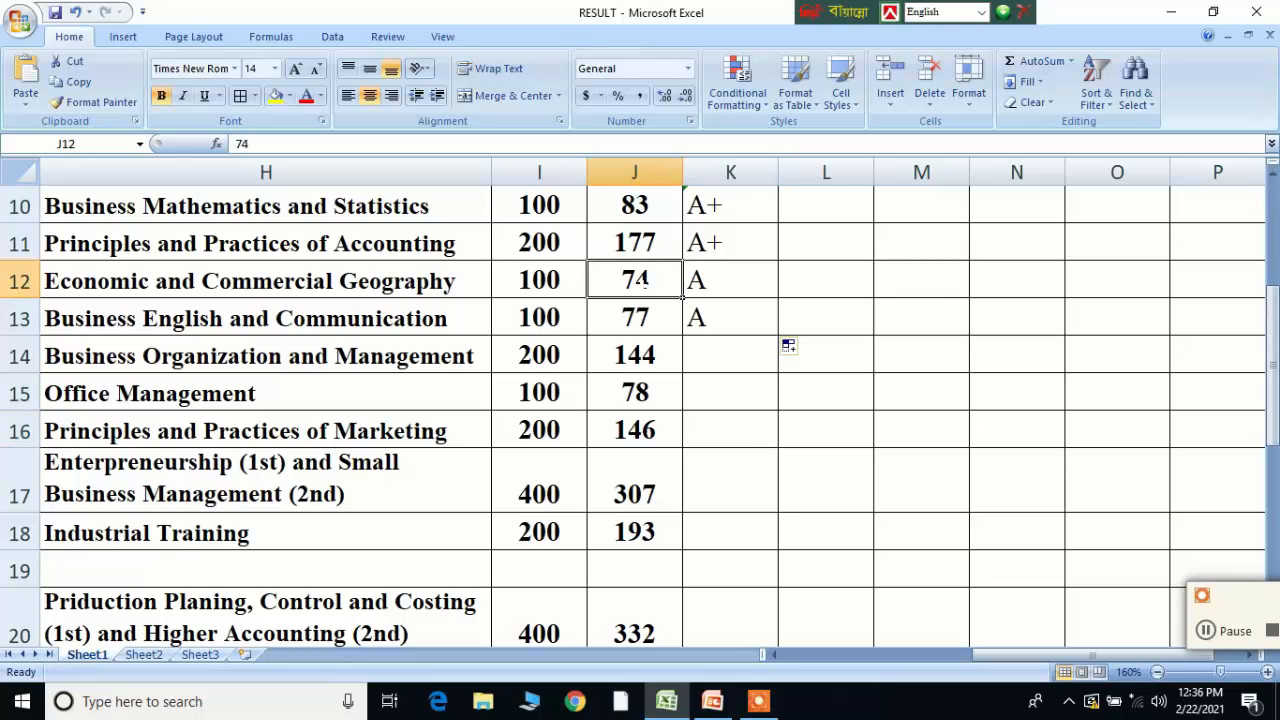
{"action": "type", "text": "30"}
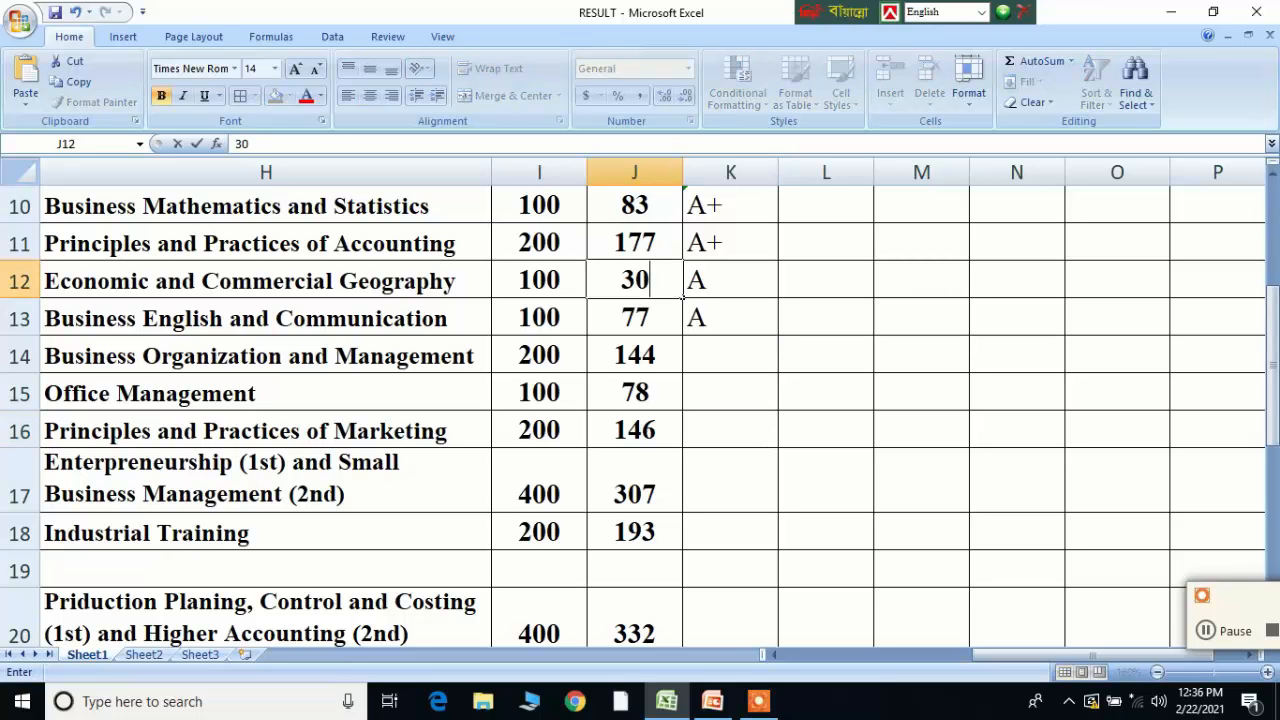
{"action": "left_click", "coordinate": [730, 480]}
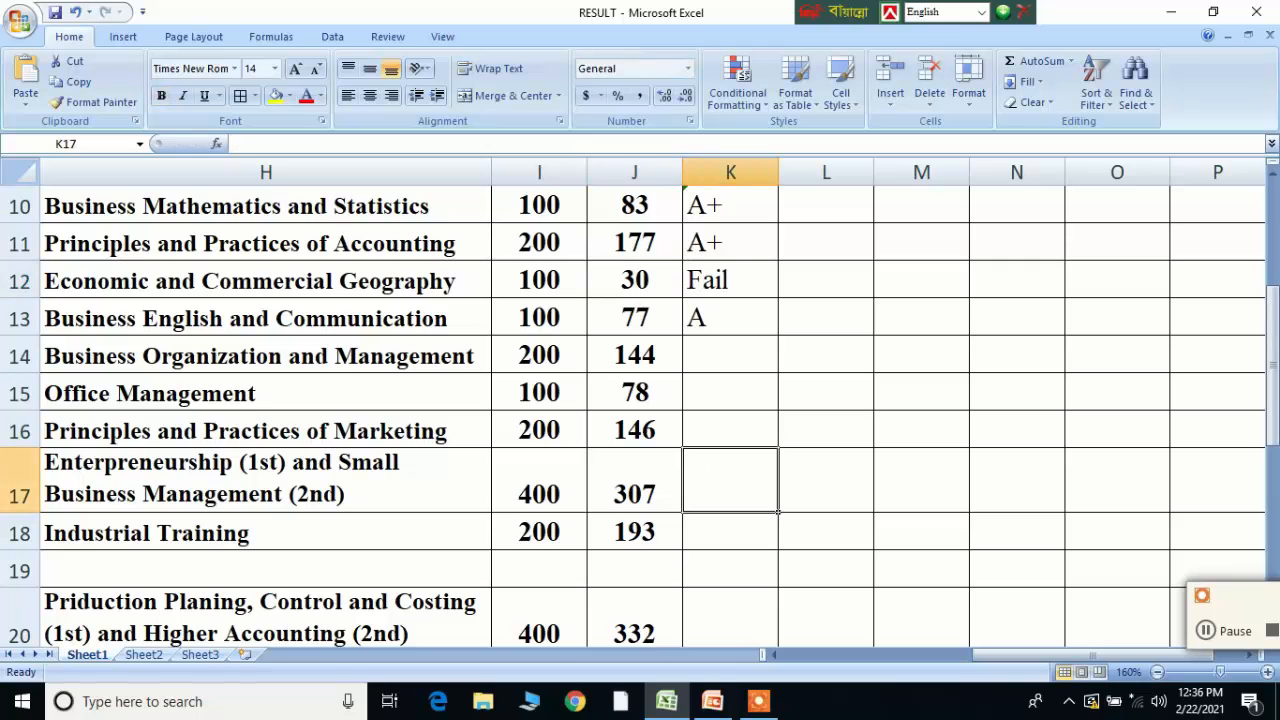
{"action": "left_click", "coordinate": [74, 12]}
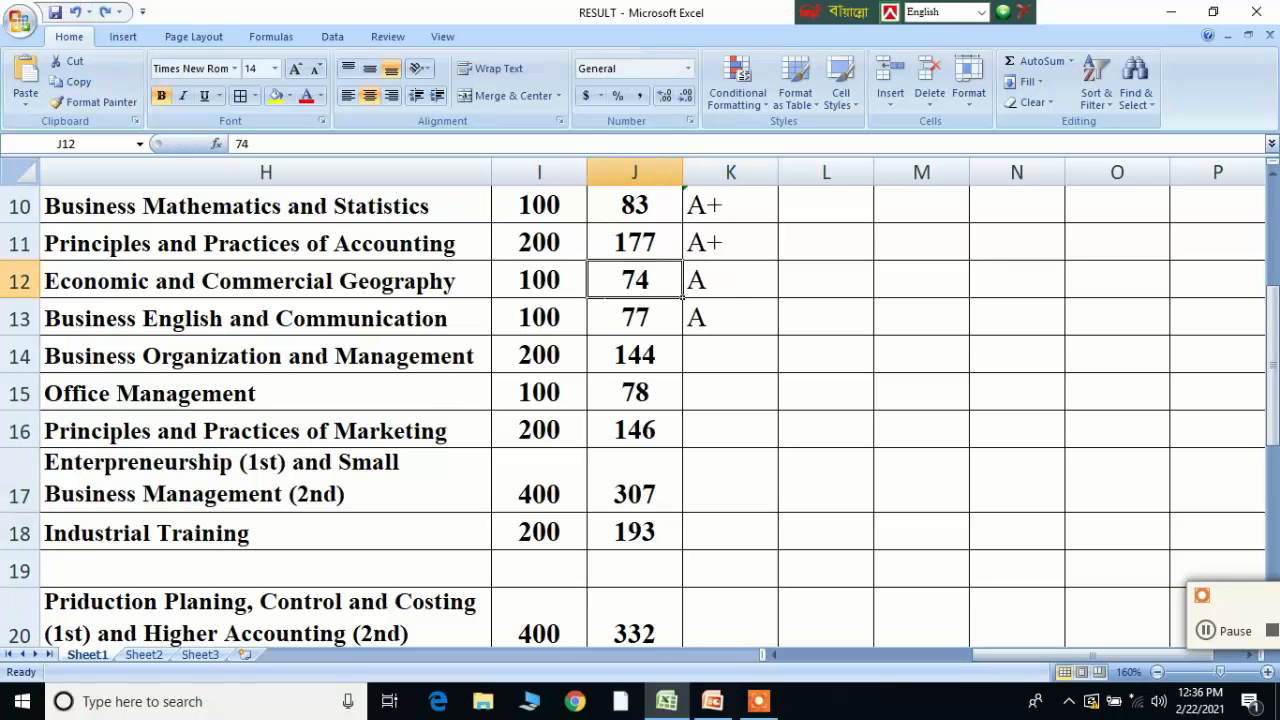
Save the workbook and fill the grade formula from K13 down through K16
{"action": "left_click", "coordinate": [57, 12]}
{"action": "left_click", "coordinate": [735, 322]}
{"action": "left_click_drag", "start_coordinate": [778, 335], "coordinate": [778, 455]}
{"action": "left_click", "coordinate": [806, 508]}
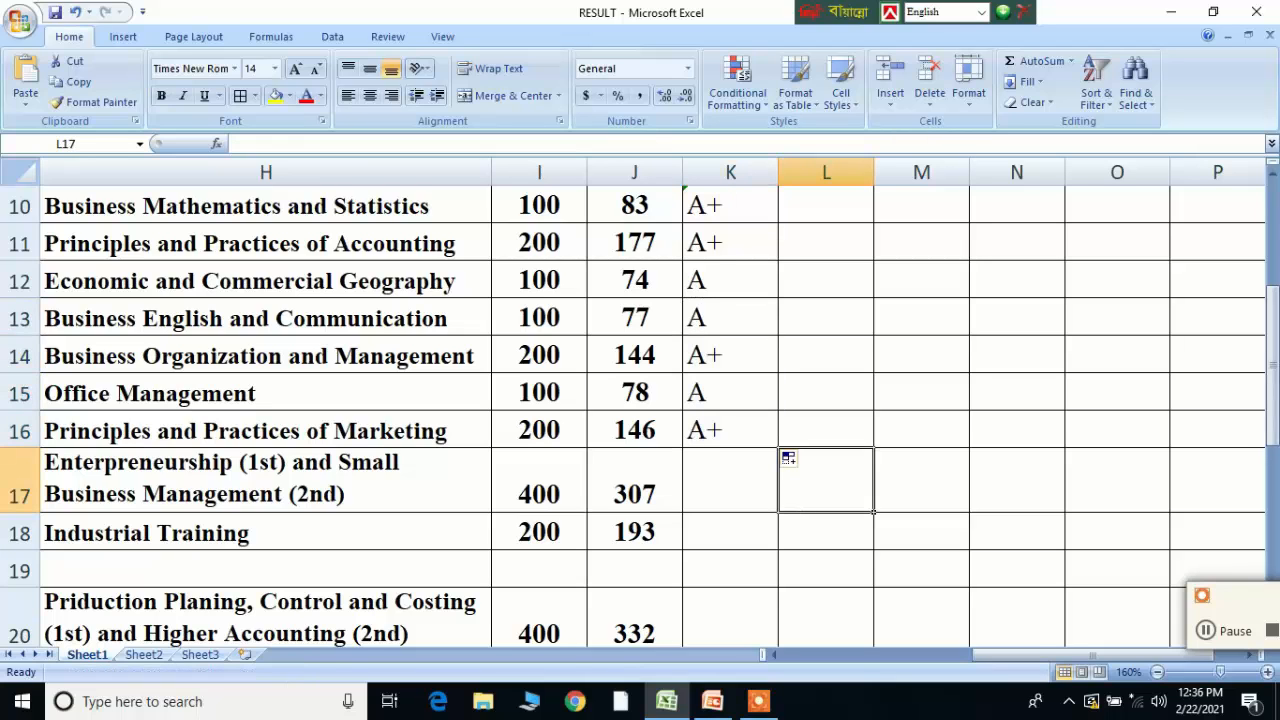
Replace the K14 formula with the 200-mark version, using thresholds 160, 140, 120, 100, 80 and 66, with Fail below 66
{"action": "left_click", "coordinate": [730, 355]}
{"action": "left_click", "coordinate": [1206, 631]}
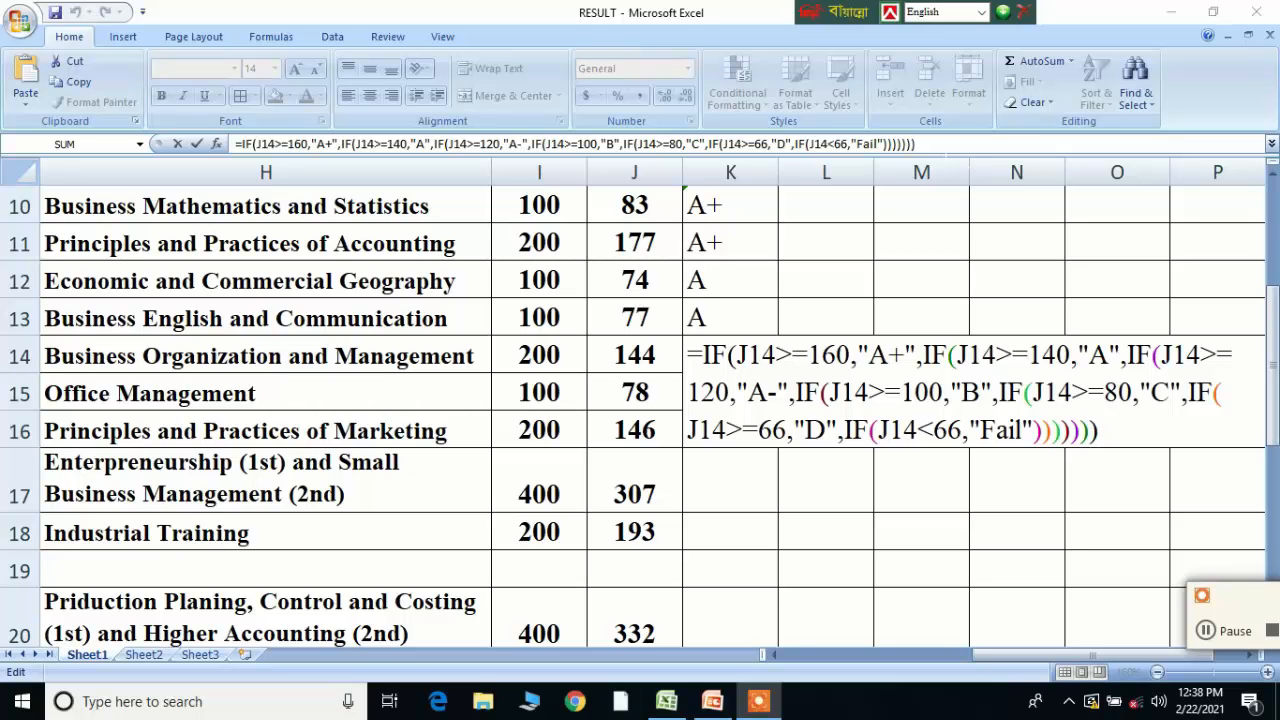
{"action": "left_click", "coordinate": [946, 149]}
{"action": "left_click", "coordinate": [946, 149]}
{"action": "key", "text": "Return"}
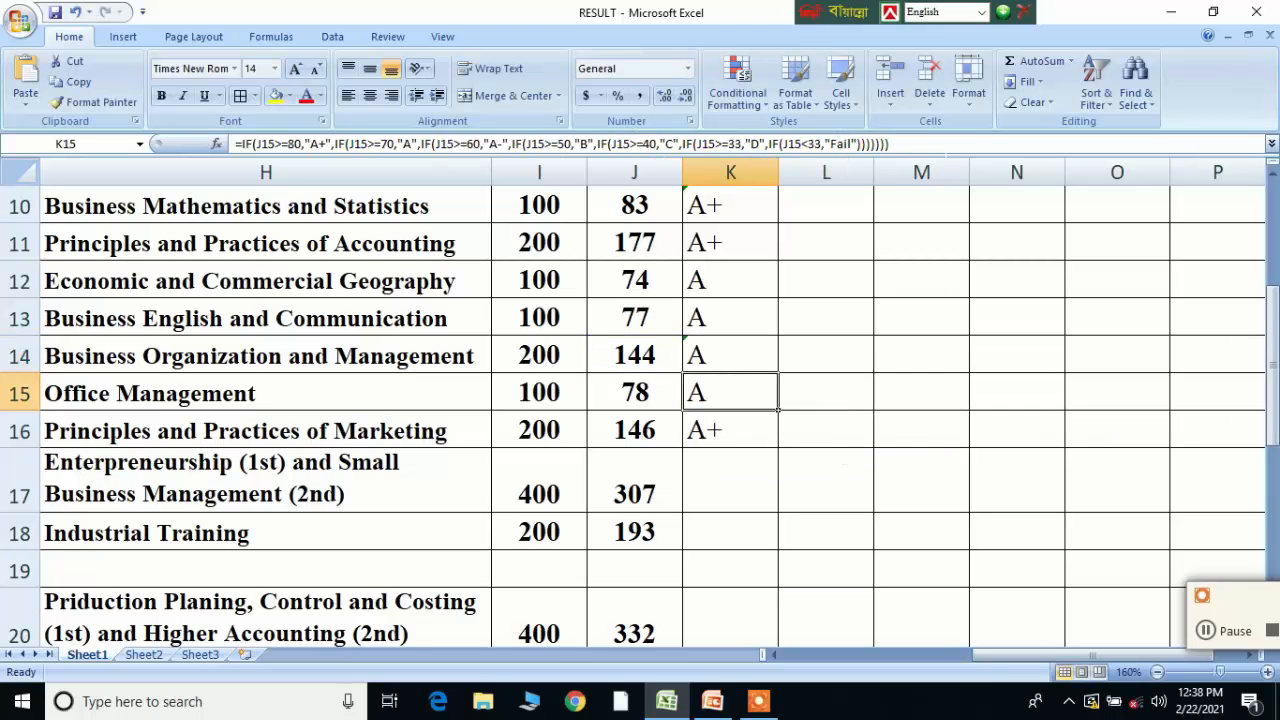
Examine the thresholds in the grade formulas of cells K10 through K14 one by one
{"action": "double_click", "coordinate": [748, 205]}
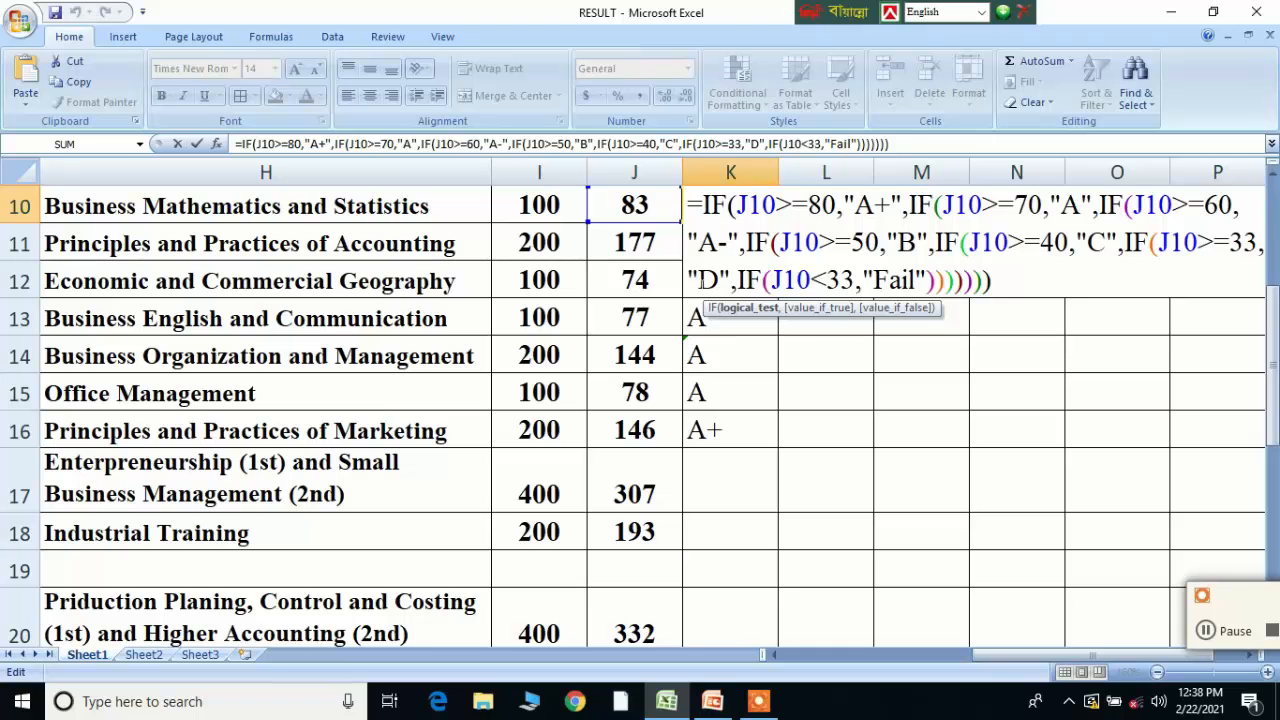
{"action": "key", "text": "Return"}
{"action": "double_click", "coordinate": [727, 242]}
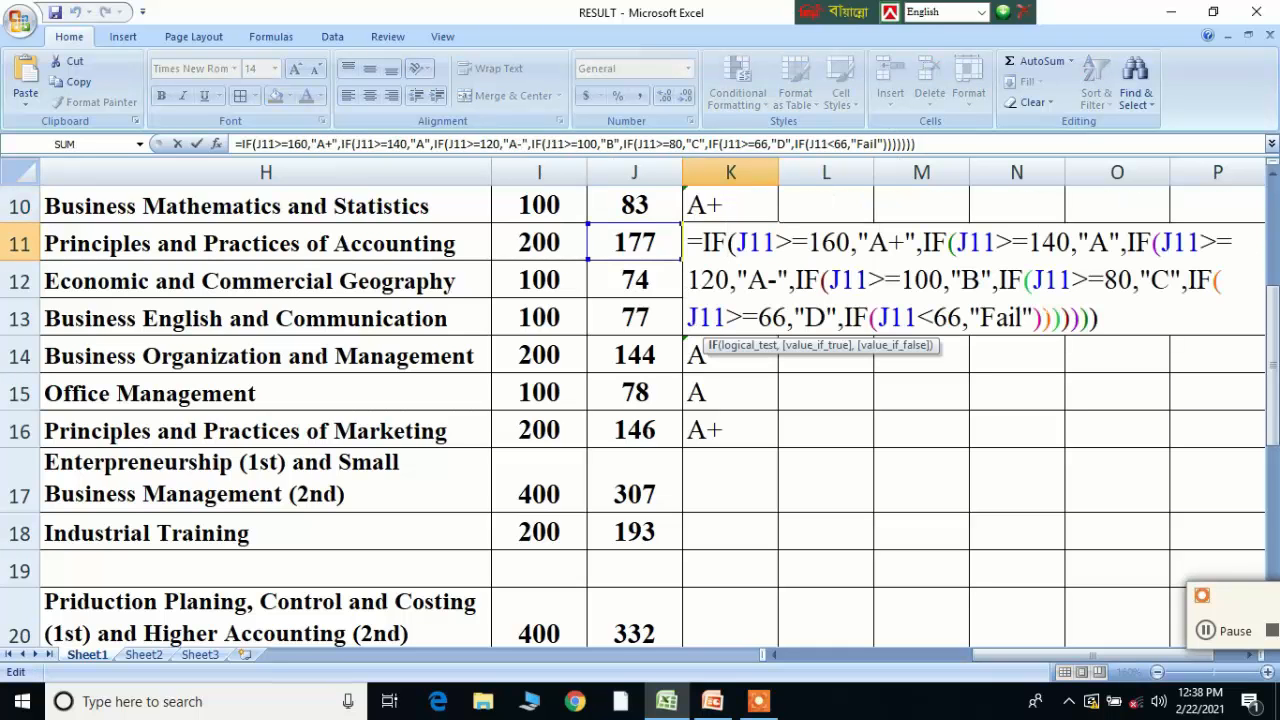
{"action": "key", "text": "Return"}
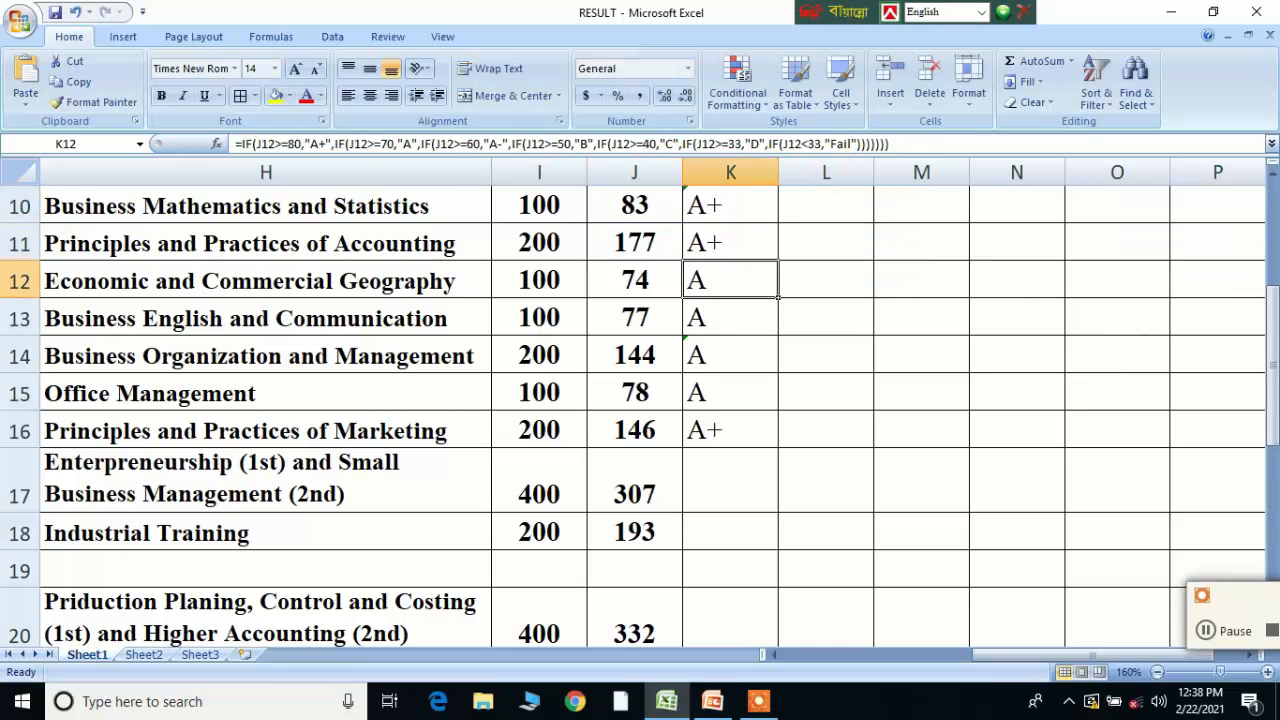
{"action": "double_click", "coordinate": [736, 280]}
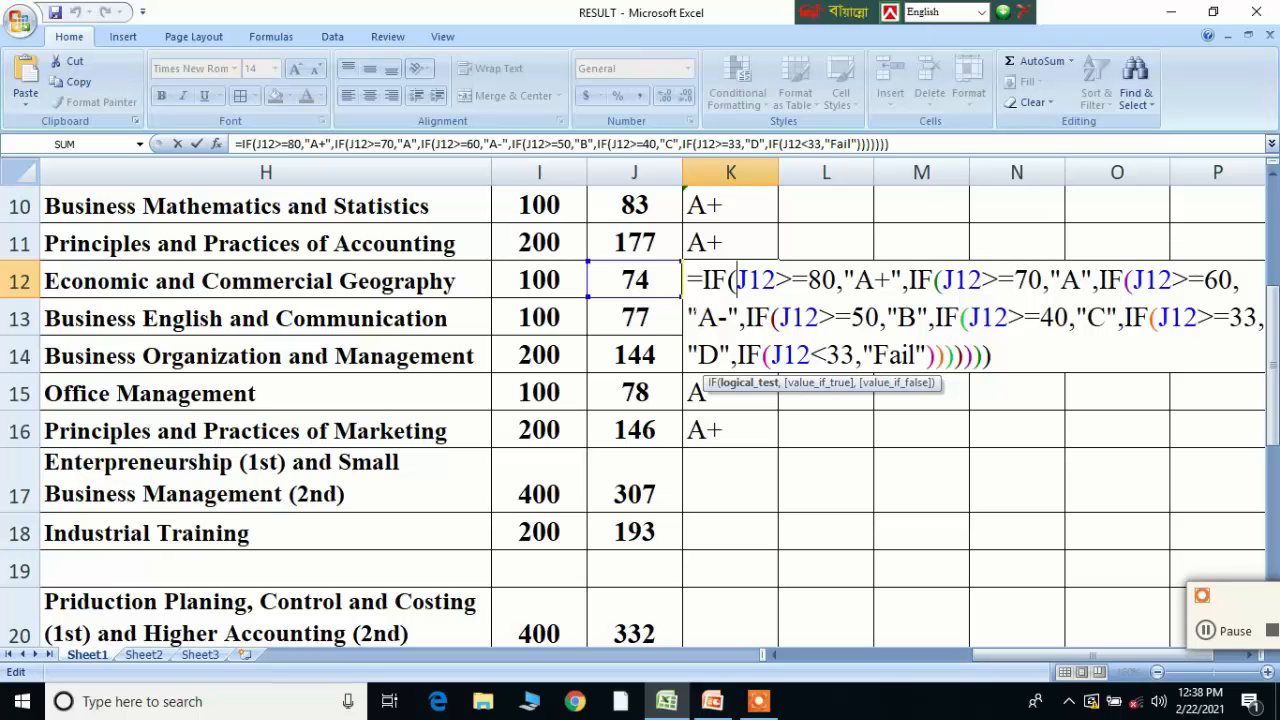
{"action": "key", "text": "Return"}
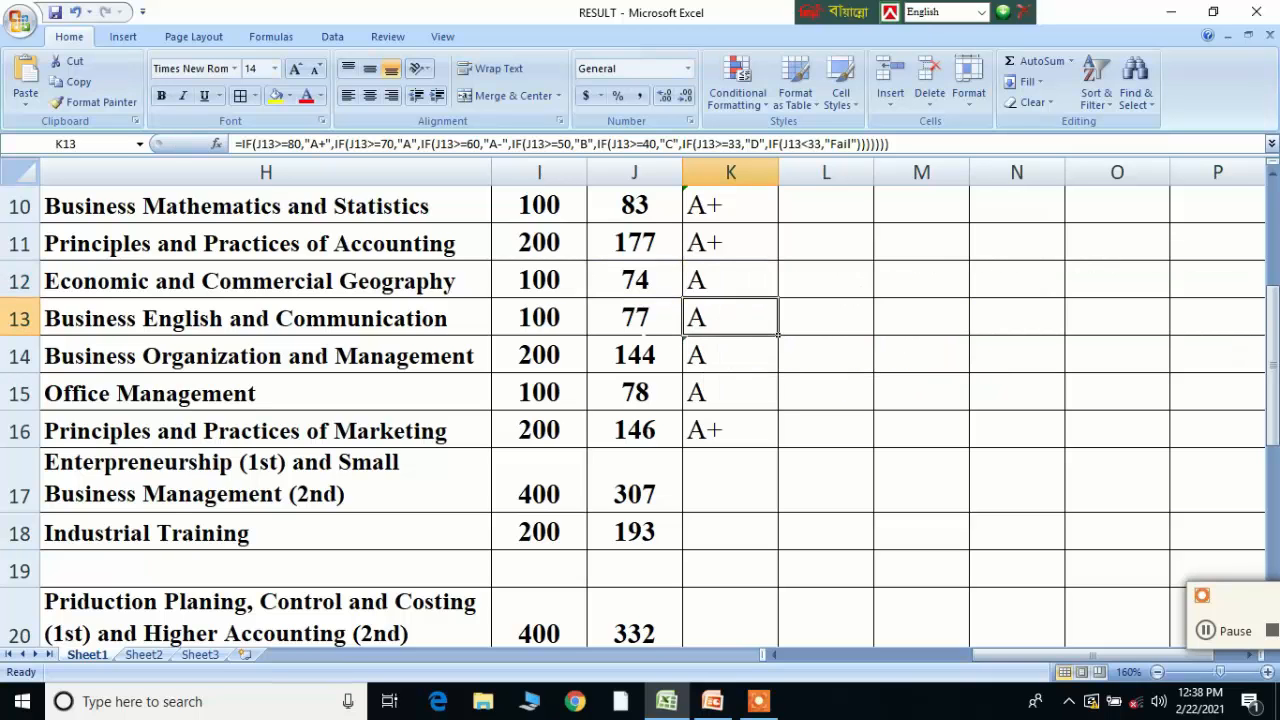
{"action": "double_click", "coordinate": [748, 317]}
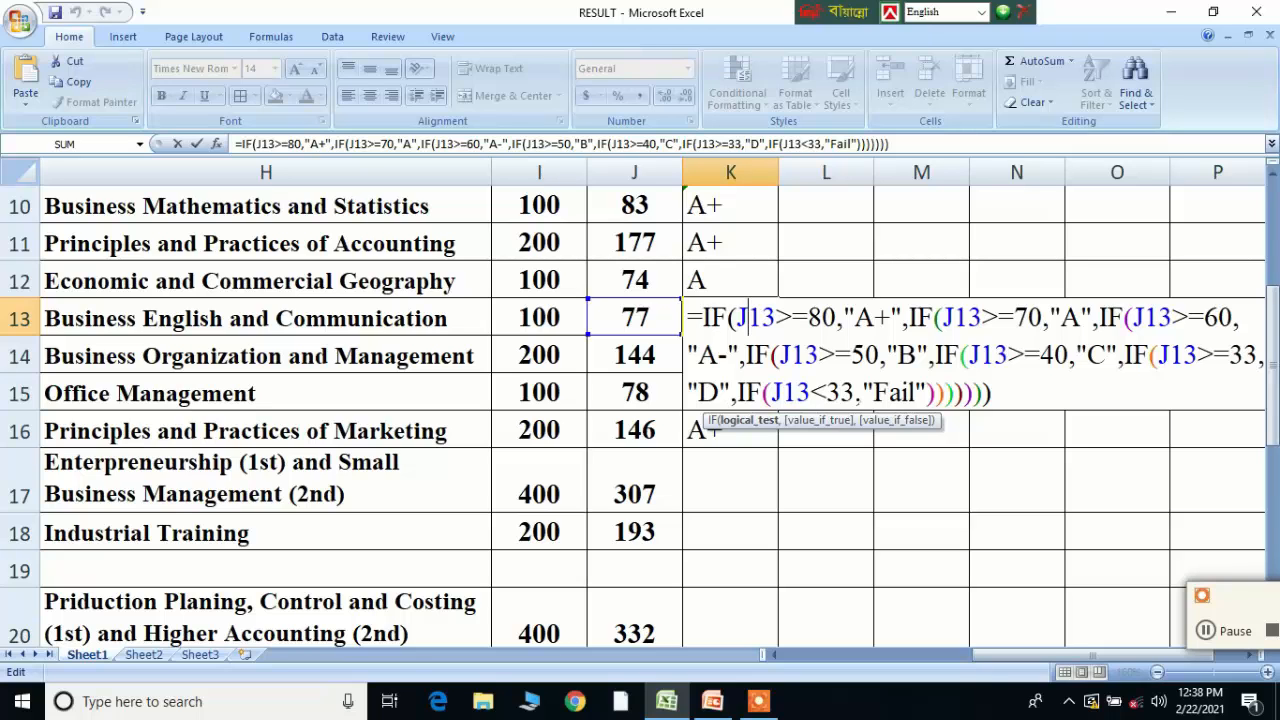
{"action": "key", "text": "Return"}
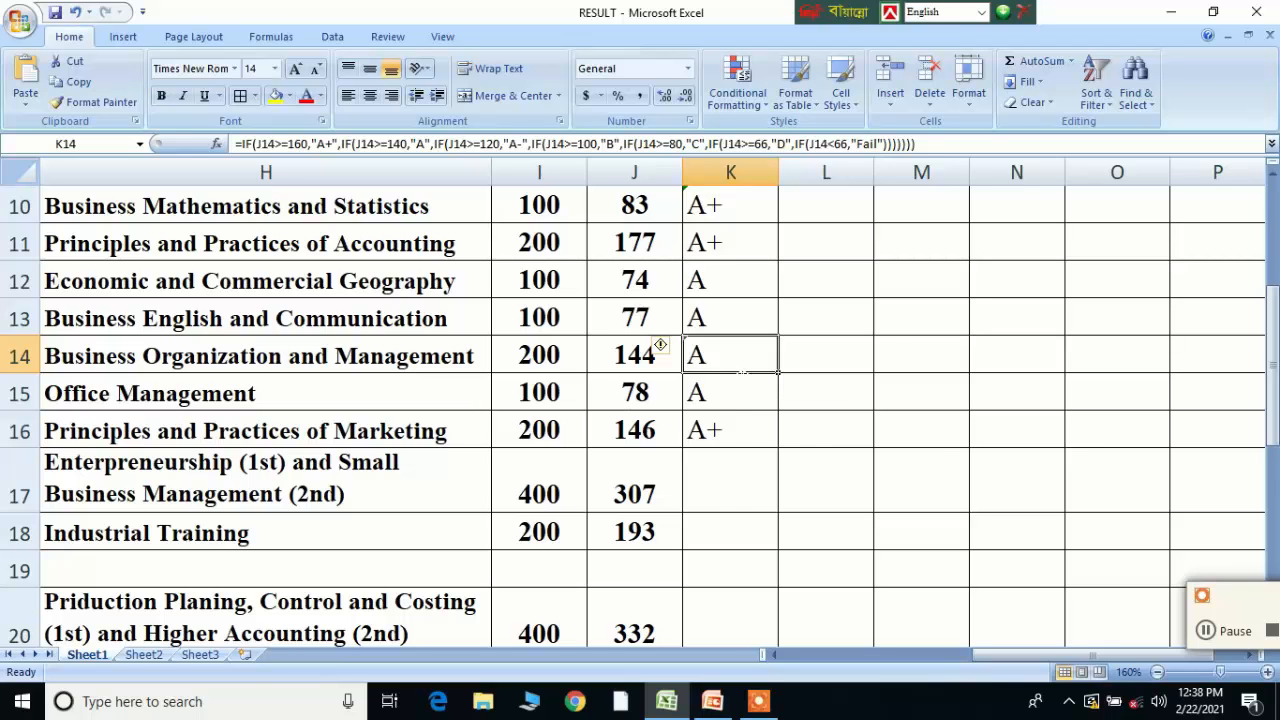
{"action": "double_click", "coordinate": [737, 355]}
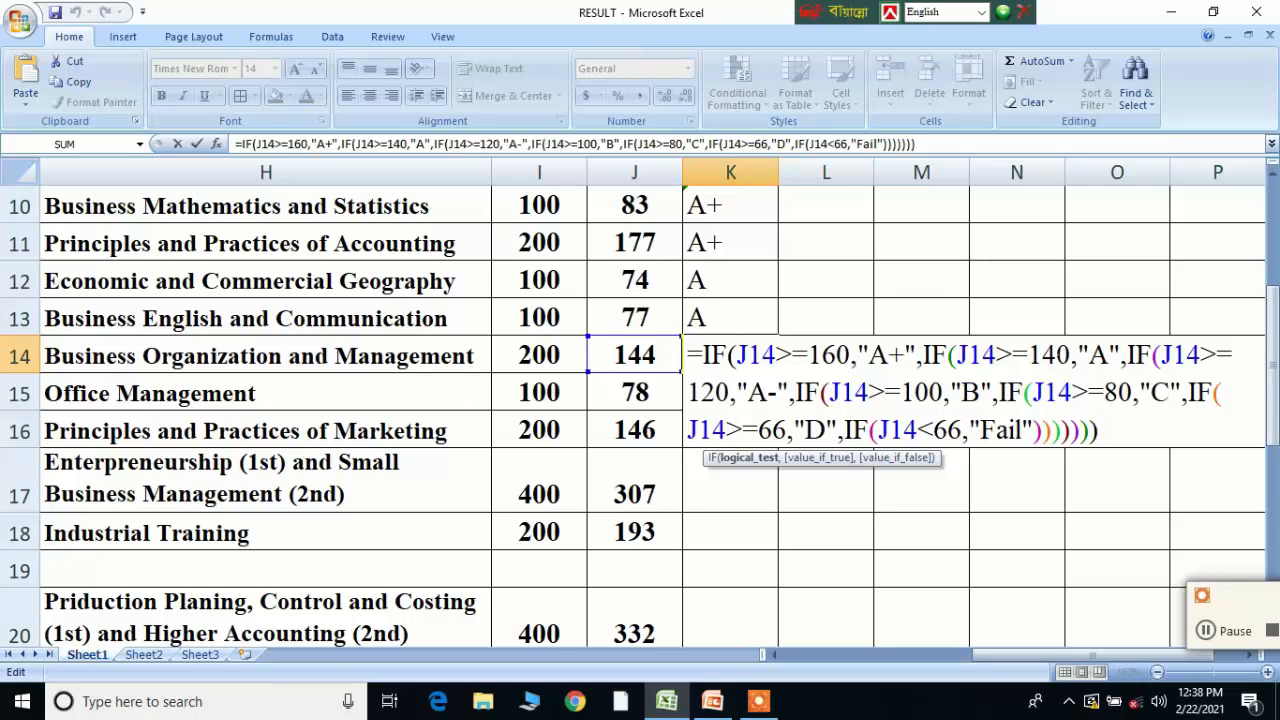
{"action": "key", "text": "Return"}
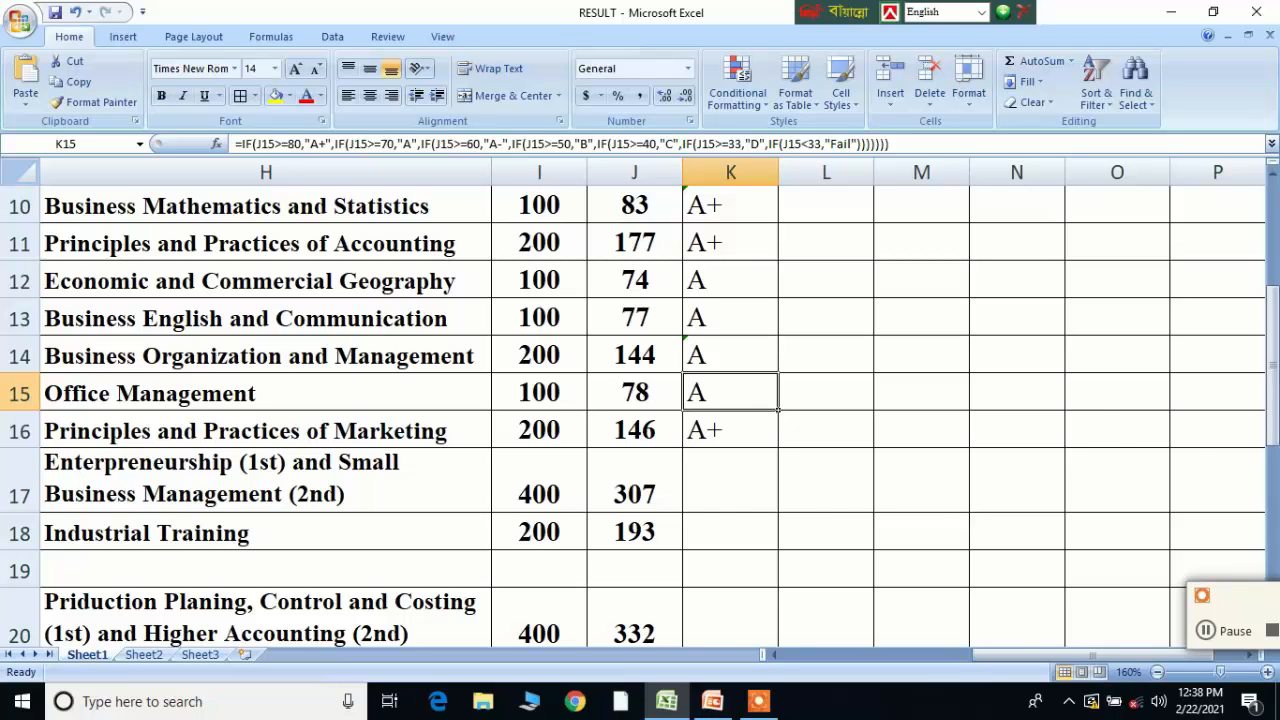
Examine the 200-mark grade formula in K16 and the 400-mark grade formulas in K17 and K20
{"action": "double_click", "coordinate": [732, 432]}
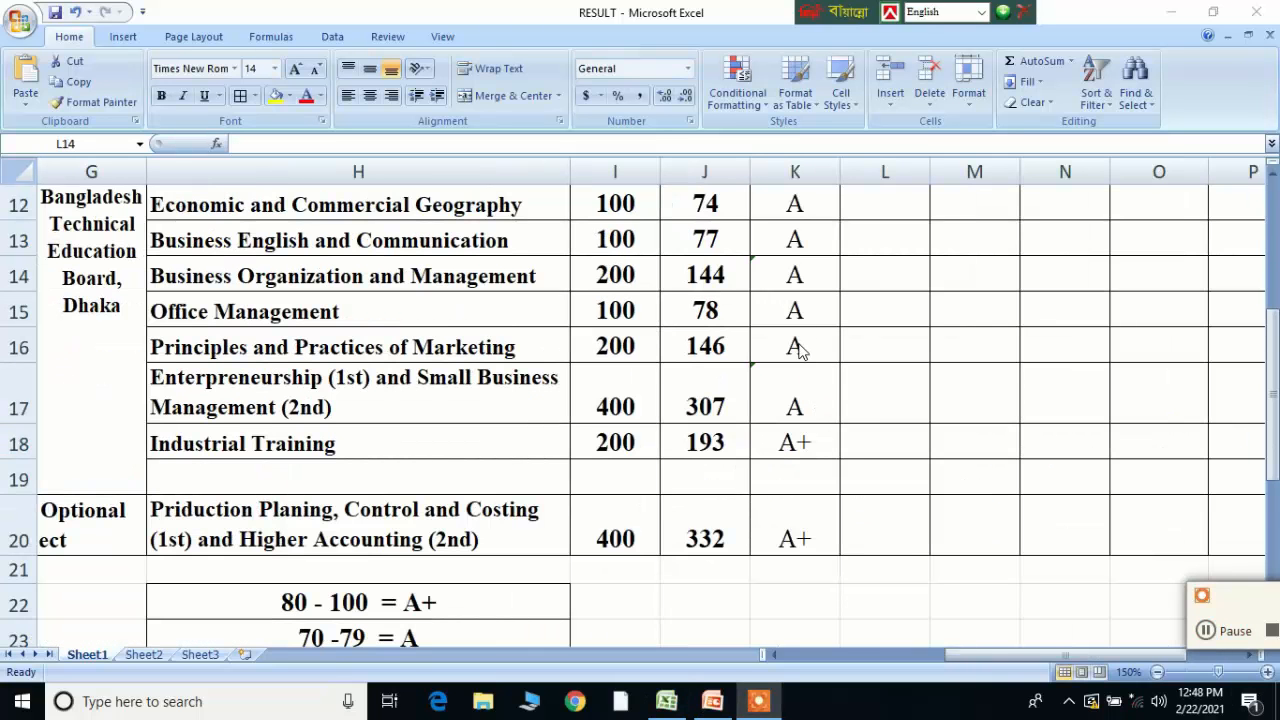
{"action": "left_click", "coordinate": [799, 344]}
{"action": "left_click", "coordinate": [797, 345]}
{"action": "double_click", "coordinate": [797, 345]}
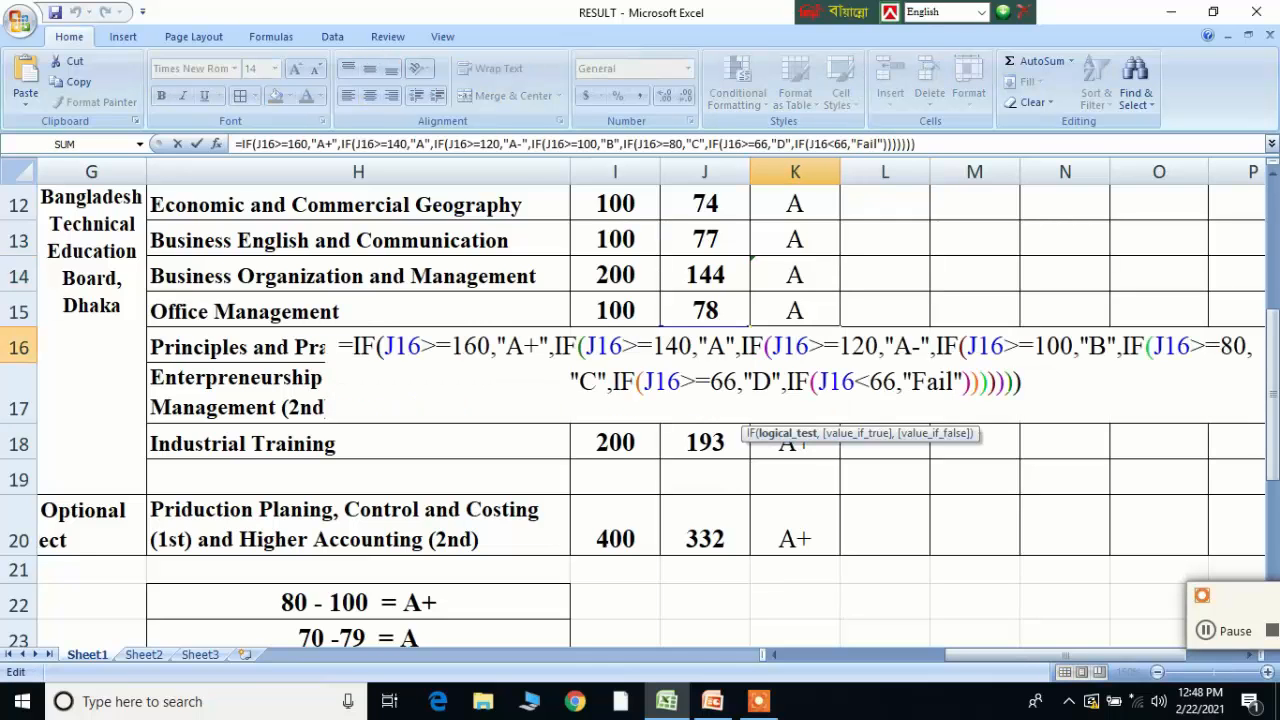
{"action": "key", "text": "End"}
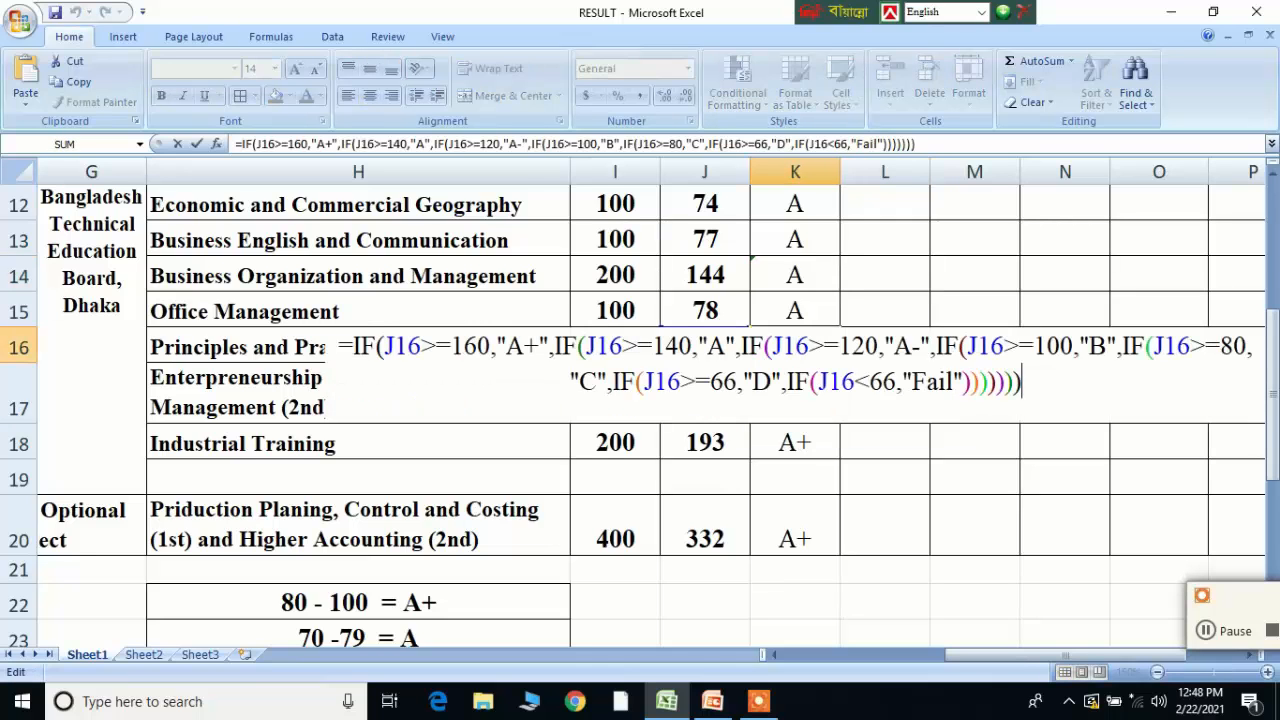
{"action": "key", "text": "Return"}
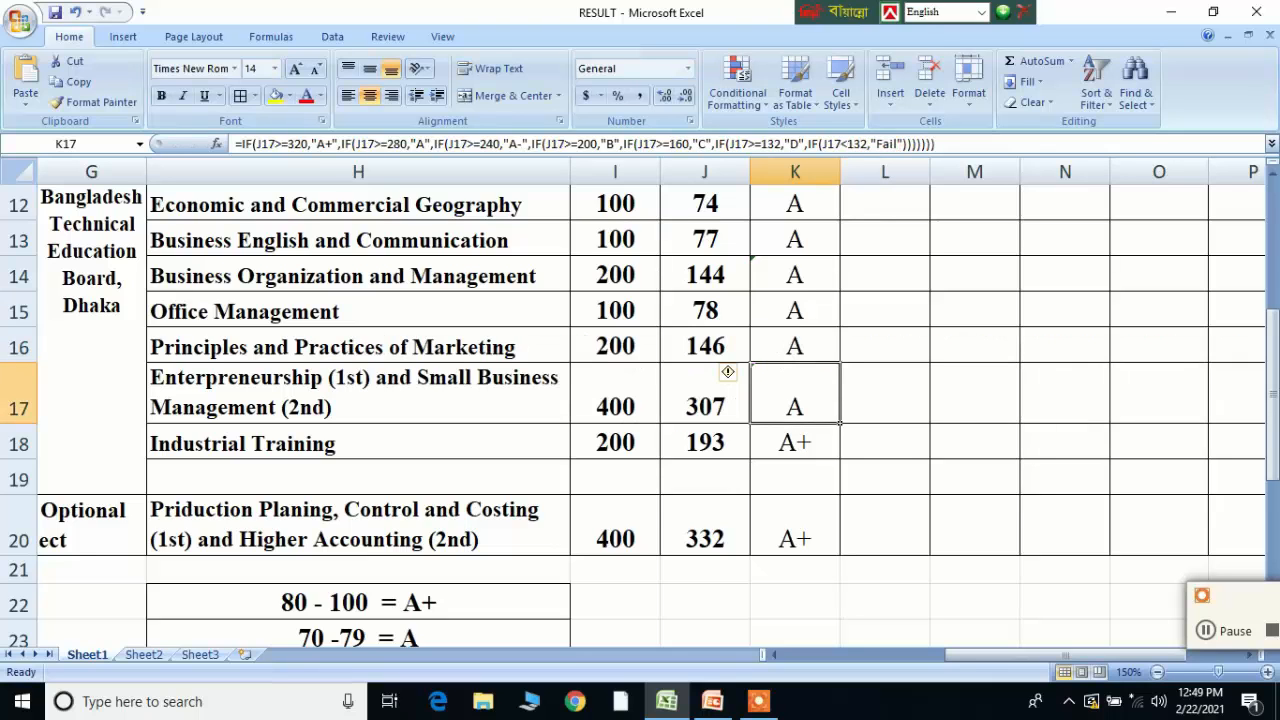
{"action": "double_click", "coordinate": [806, 407]}
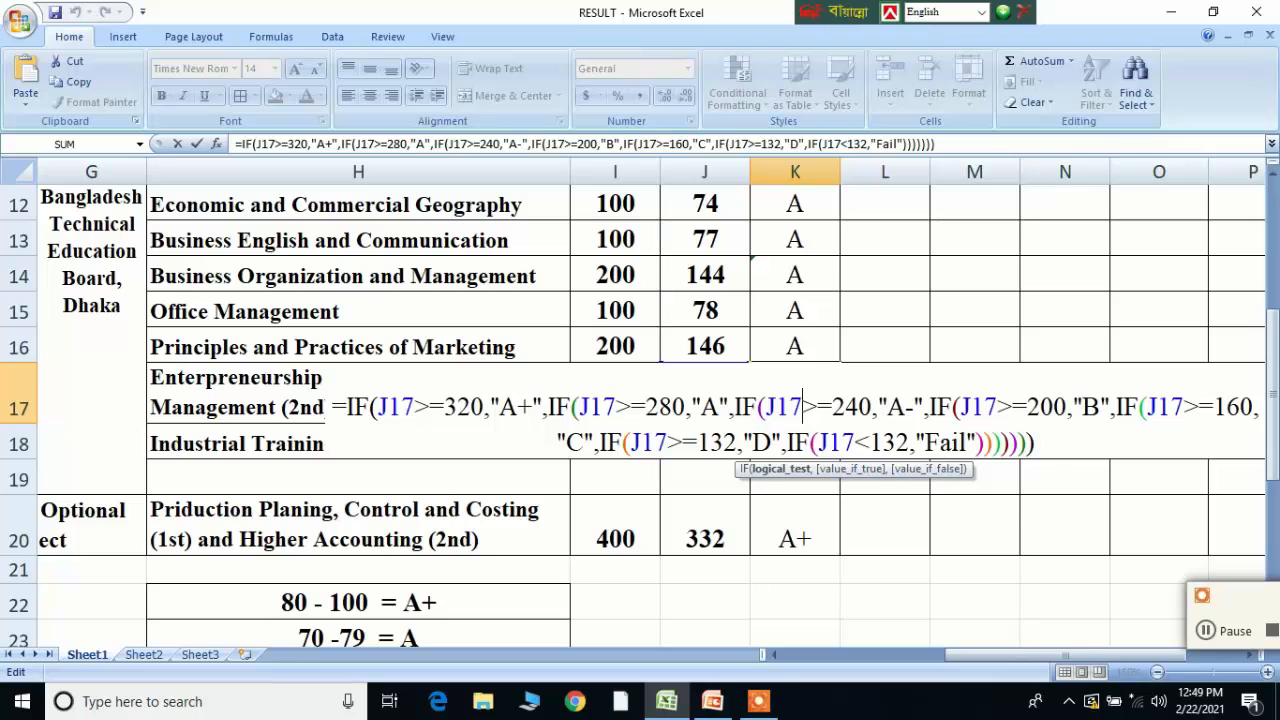
{"action": "left_click", "coordinate": [960, 146]}
{"action": "key", "text": "Return"}
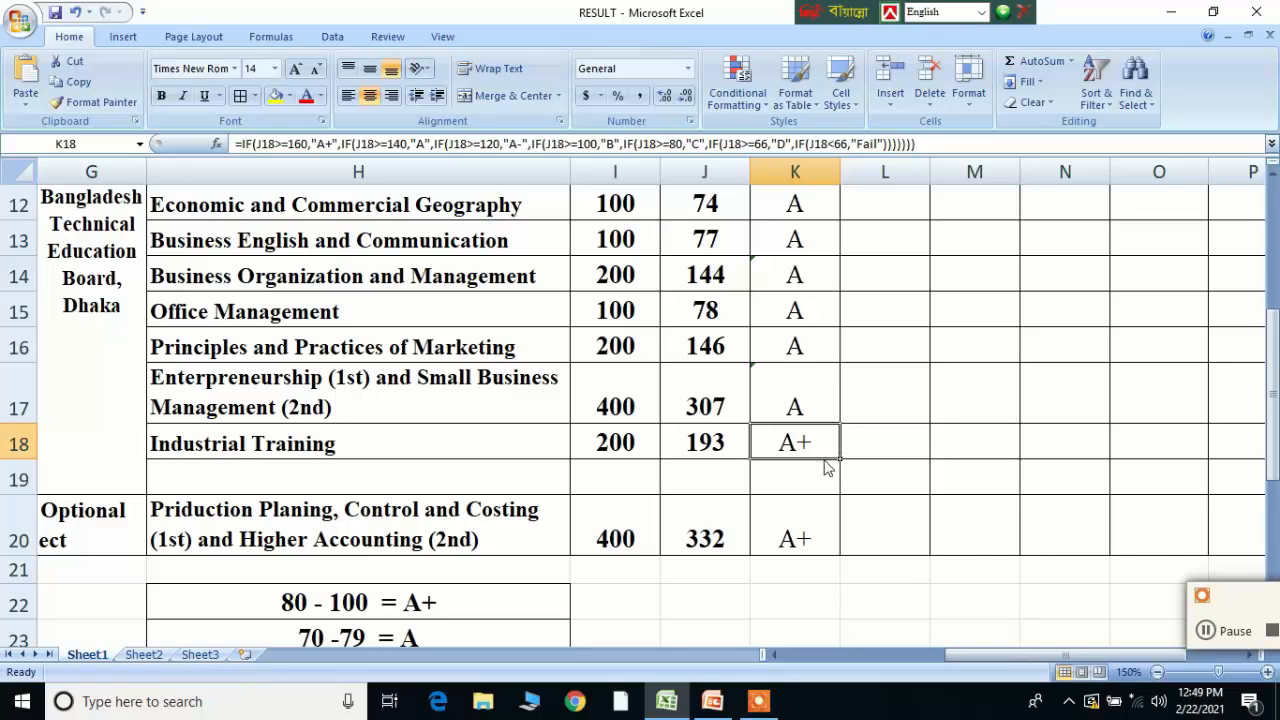
{"action": "double_click", "coordinate": [804, 540]}
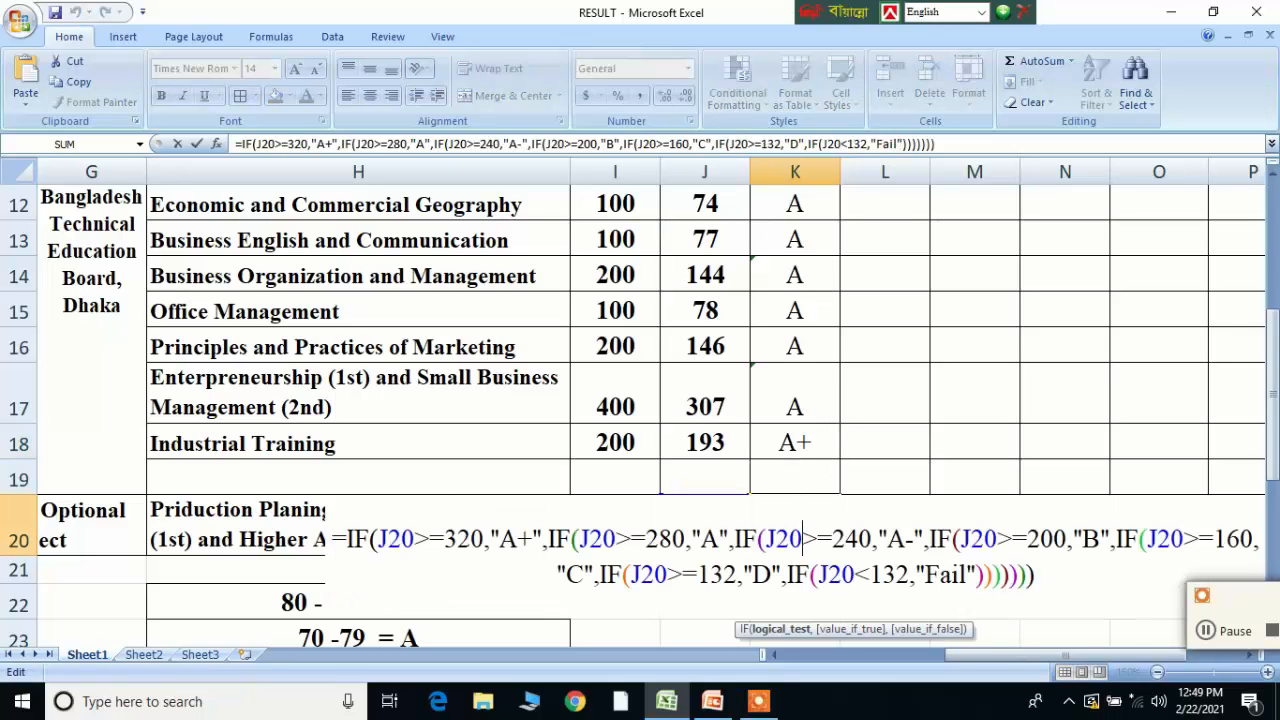
{"action": "left_click", "coordinate": [951, 147]}
{"action": "key", "text": "Return"}
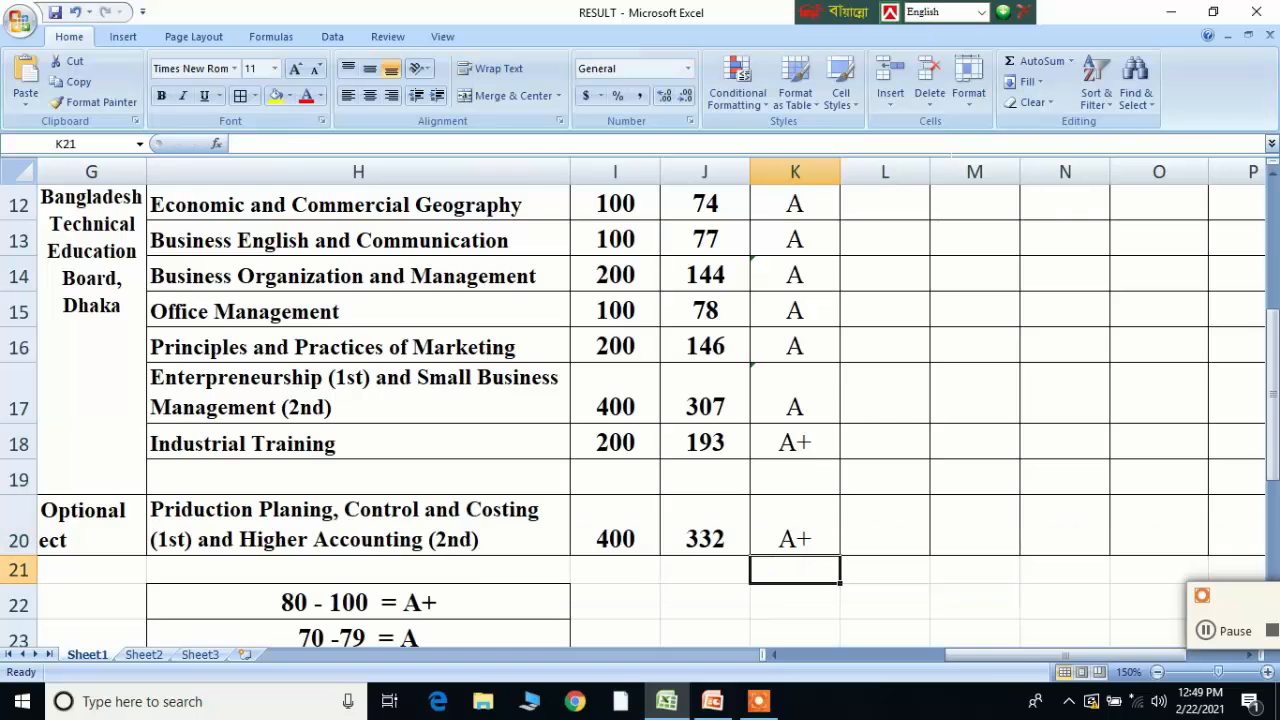
Copy the Bangla grade formula text from K7 and paste it into the GPA Point cell L7
{"action": "scroll", "coordinate": [640, 400], "scroll_direction": "up", "scroll_amount": 3}
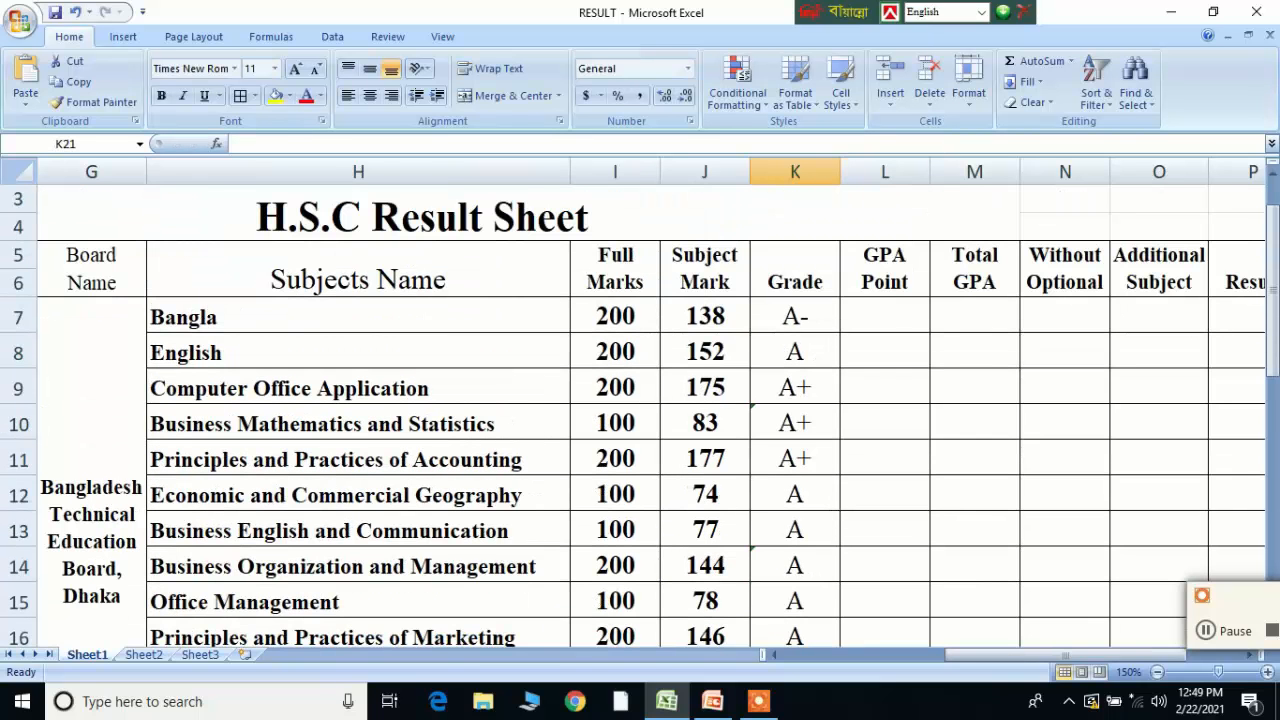
{"action": "left_click", "coordinate": [894, 328]}
{"action": "left_click", "coordinate": [795, 316]}
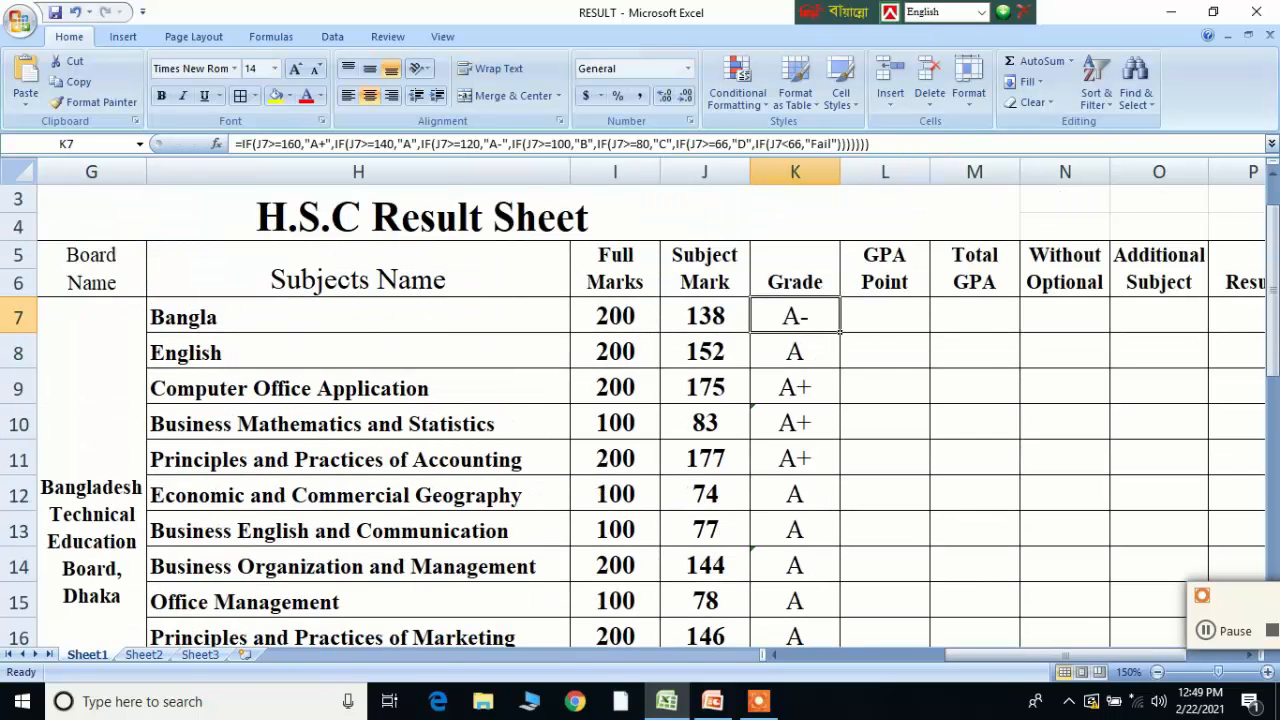
{"action": "left_click", "coordinate": [885, 144]}
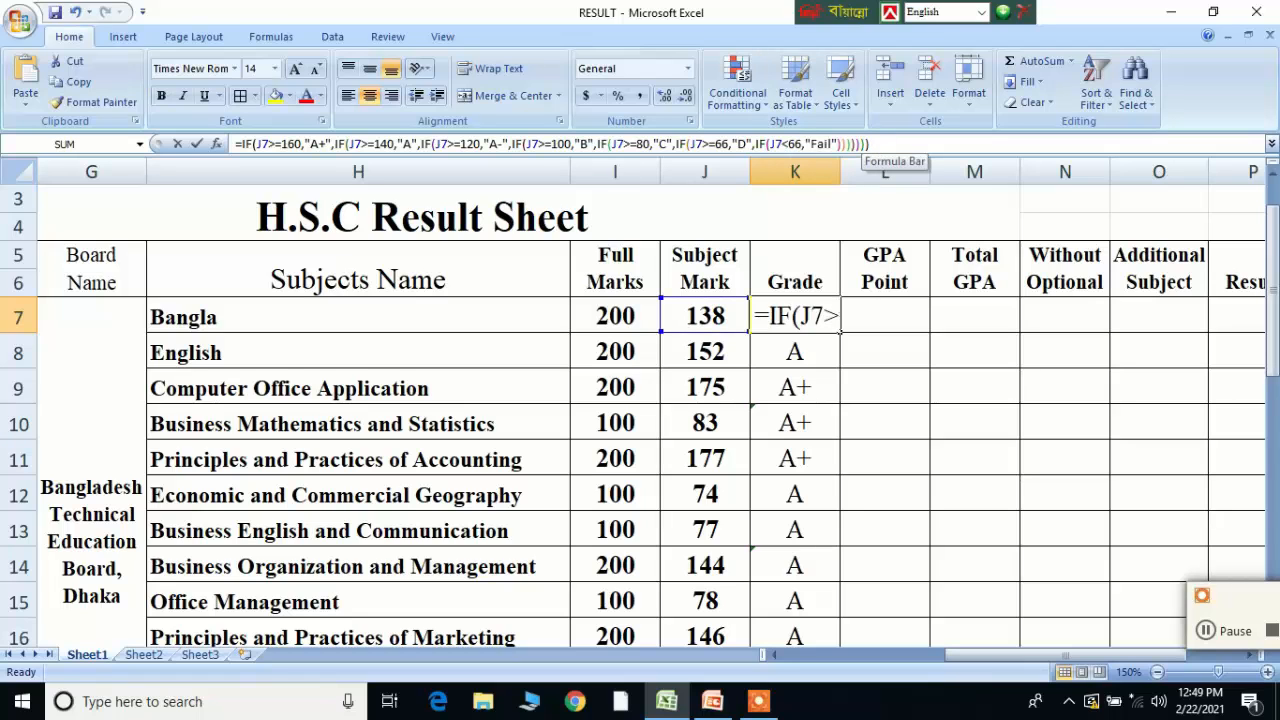
{"action": "left_click_drag", "start_coordinate": [872, 144], "coordinate": [238, 145]}
{"action": "key", "text": "ctrl+c"}
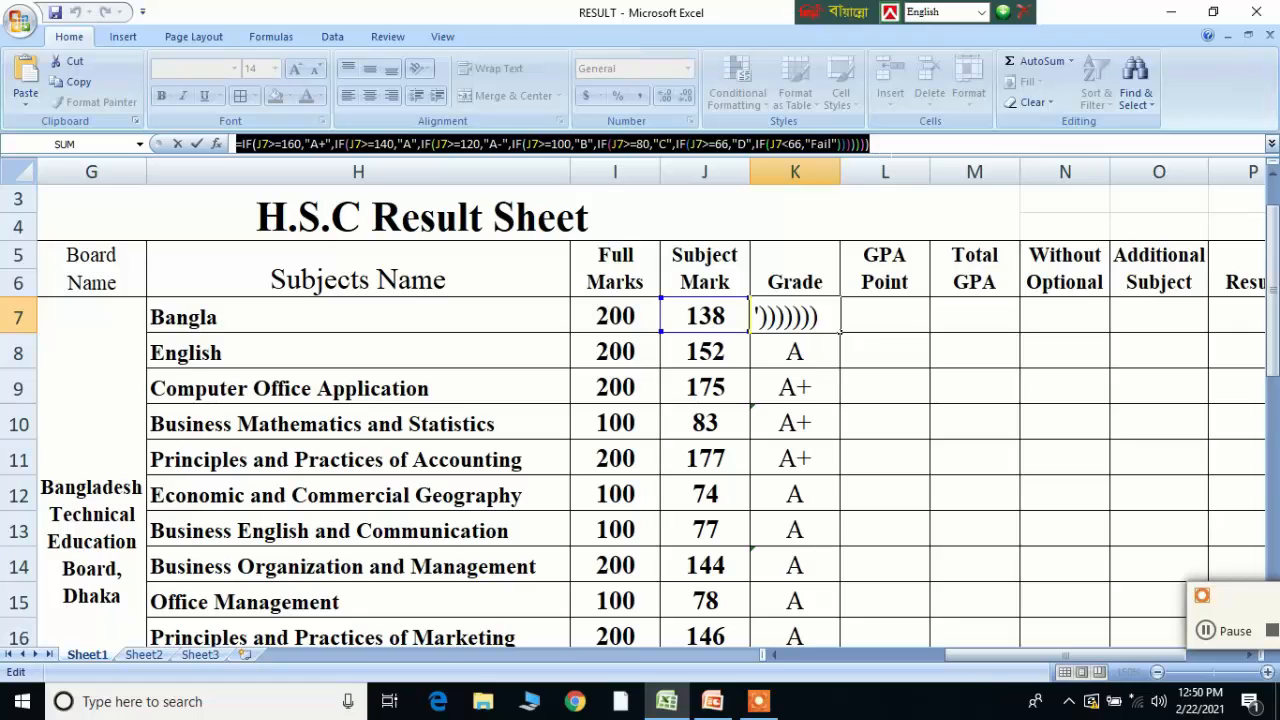
{"action": "key", "text": "Return"}
{"action": "left_click", "coordinate": [885, 317]}
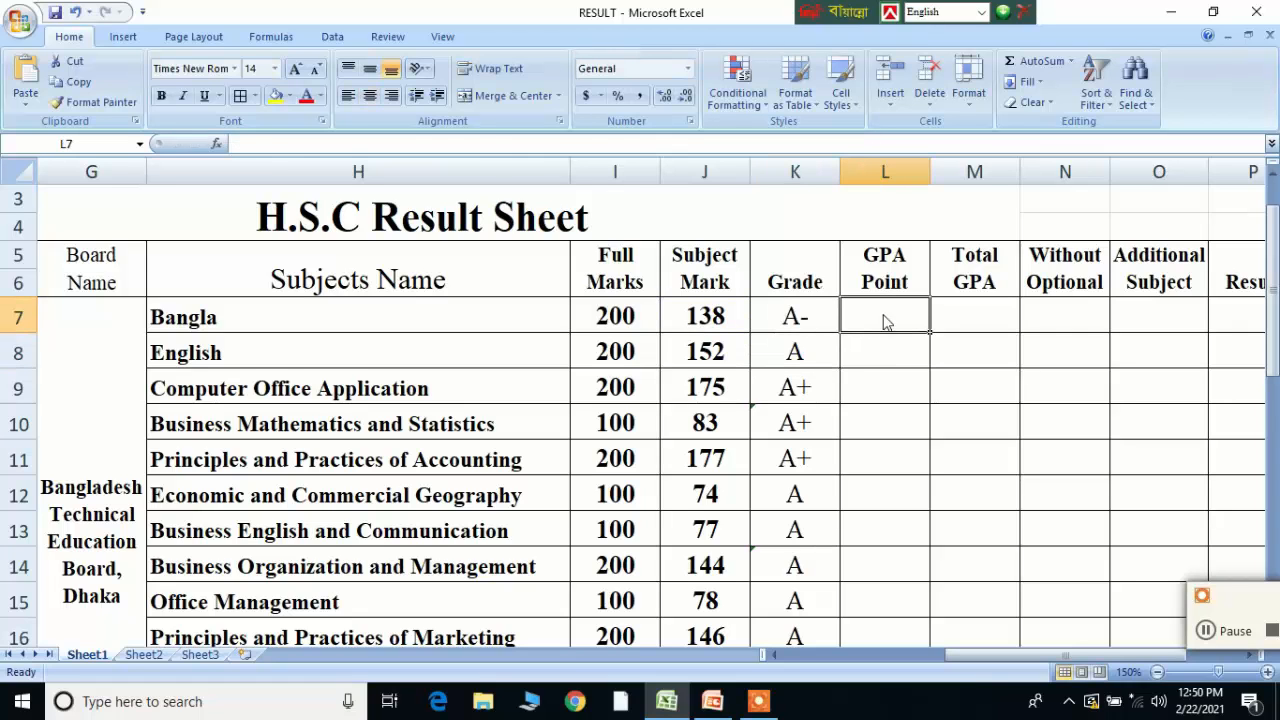
{"action": "key", "text": "ctrl+v"}
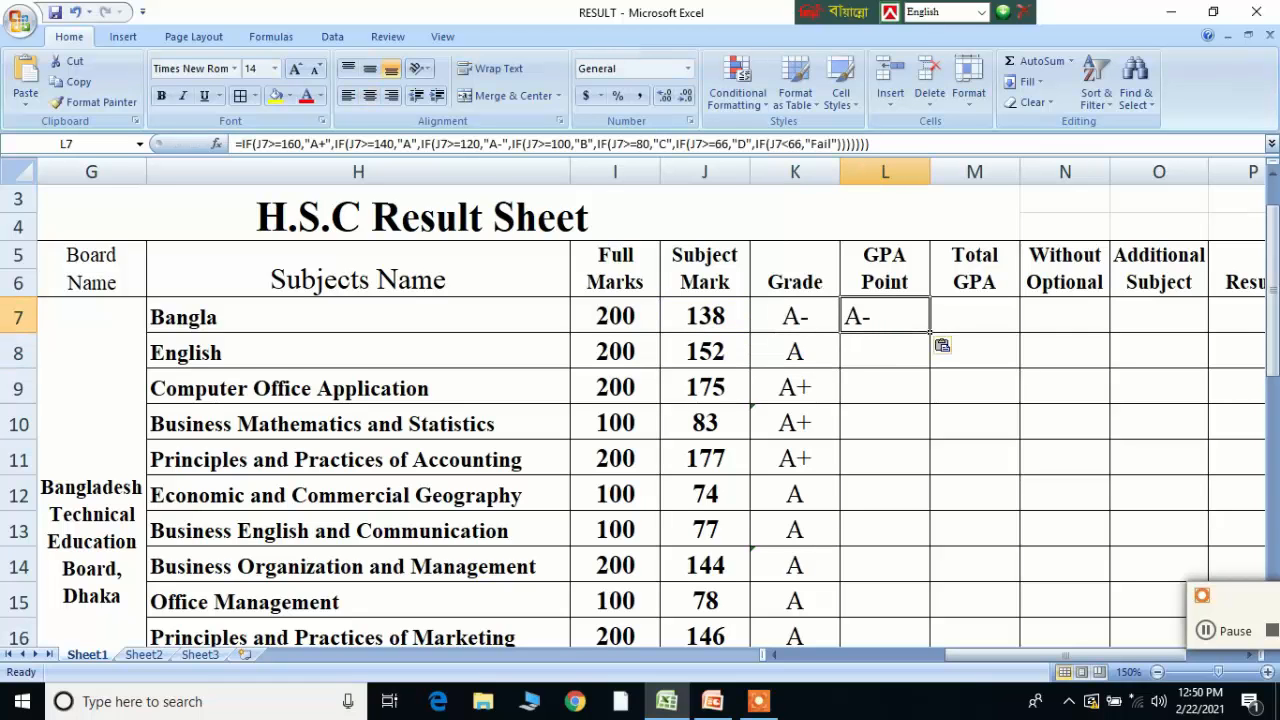
In the L7 GPA formula, replace the A+ result with 5.00 and the A result with 4.00
{"action": "left_click", "coordinate": [322, 144]}
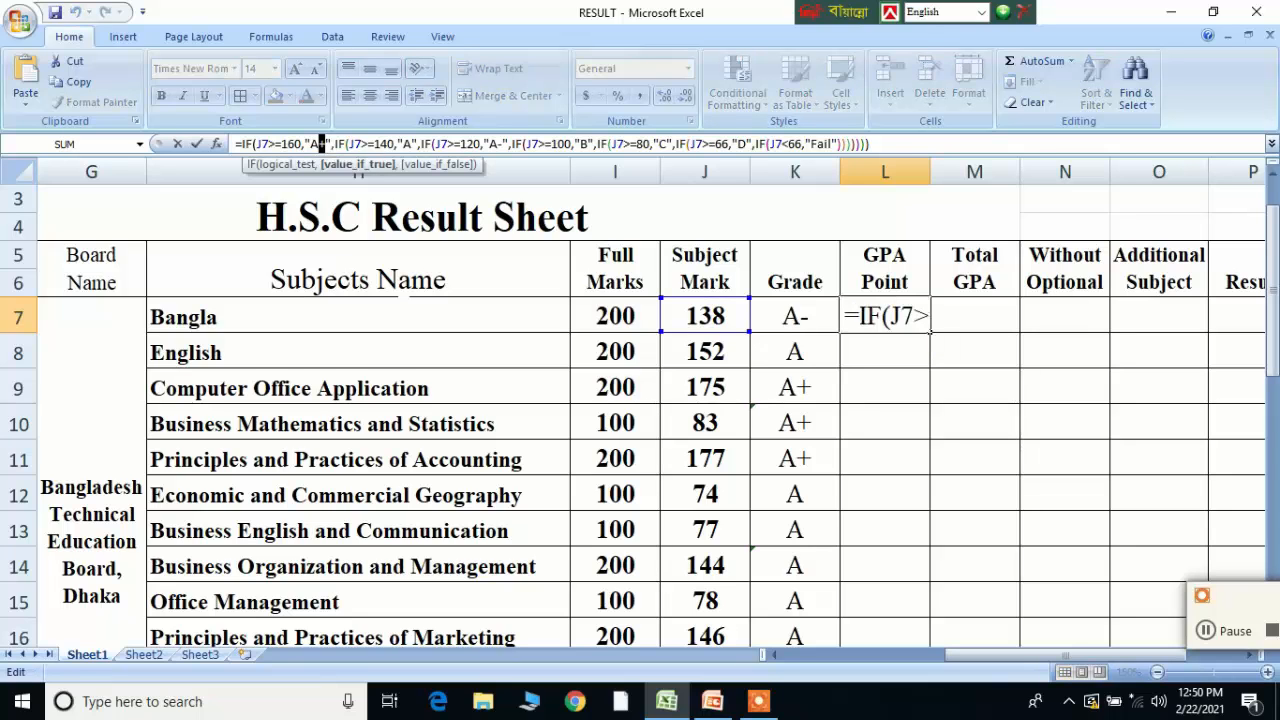
{"action": "key", "text": "BackSpace"}
{"action": "key", "text": "BackSpace"}
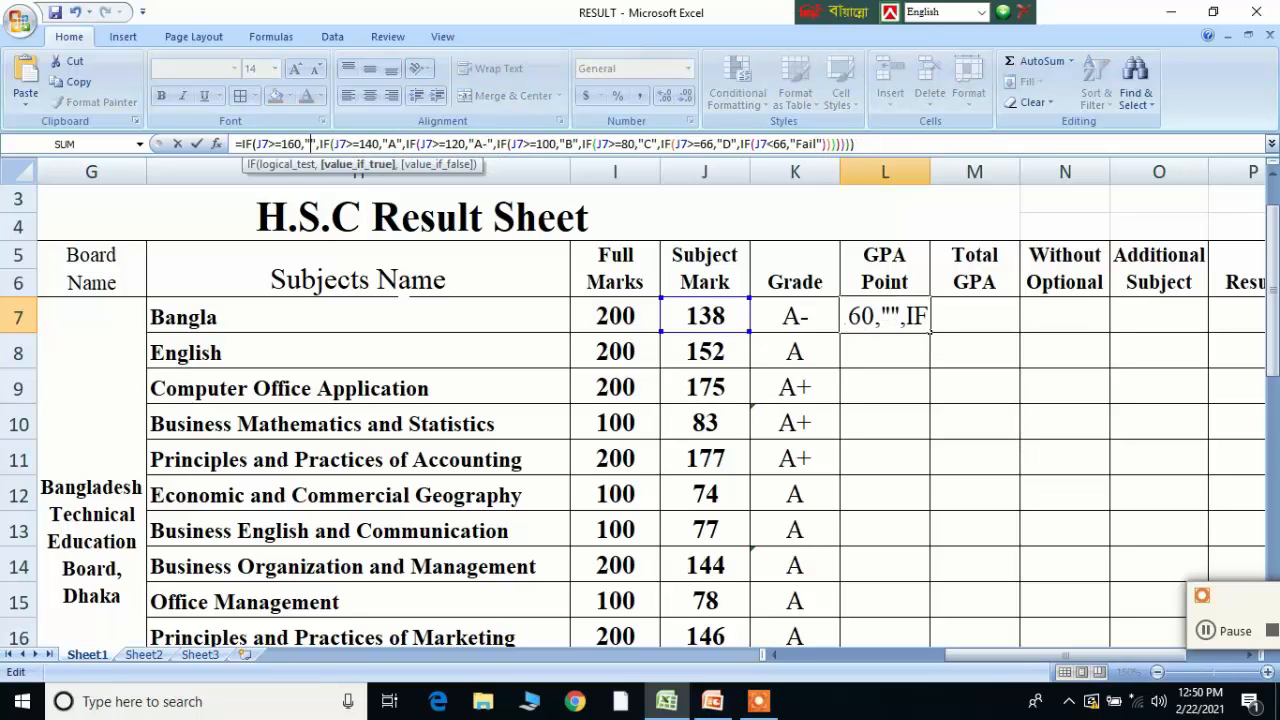
{"action": "type", "text": "5."}
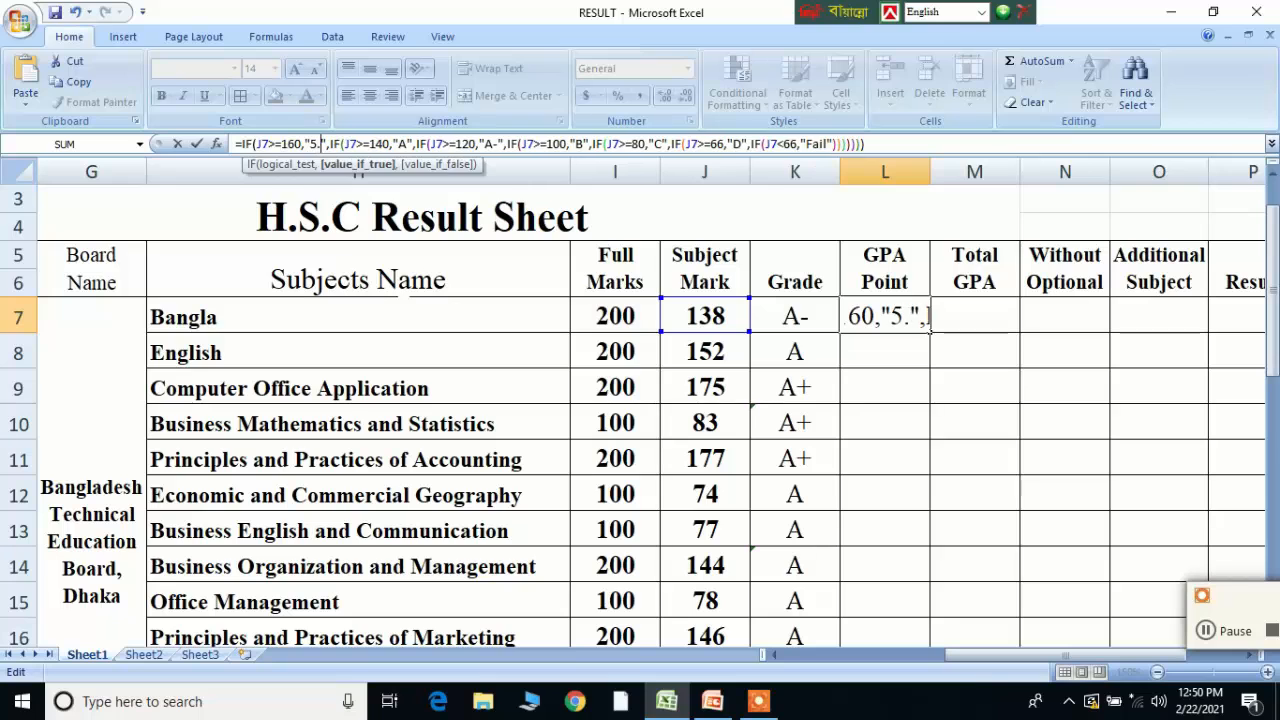
{"action": "type", "text": "00"}
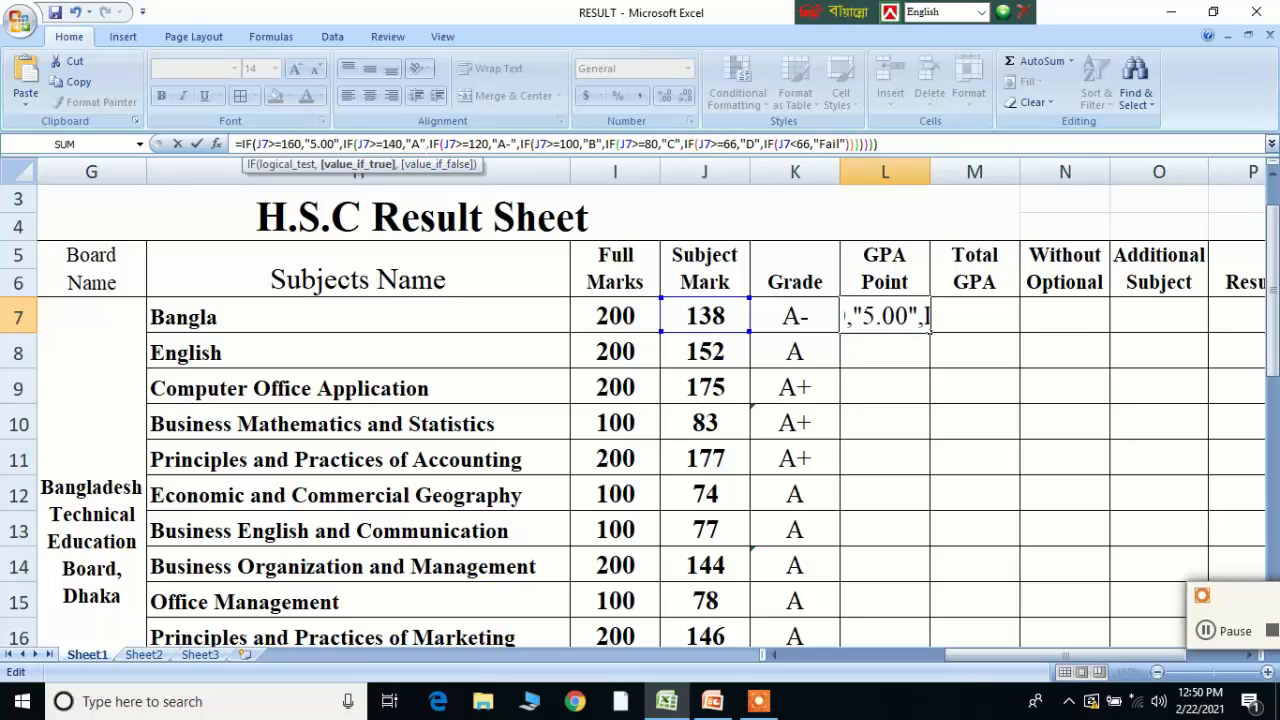
{"action": "left_click", "coordinate": [420, 144]}
{"action": "key", "text": "BackSpace"}
{"action": "type", "text": "4."}
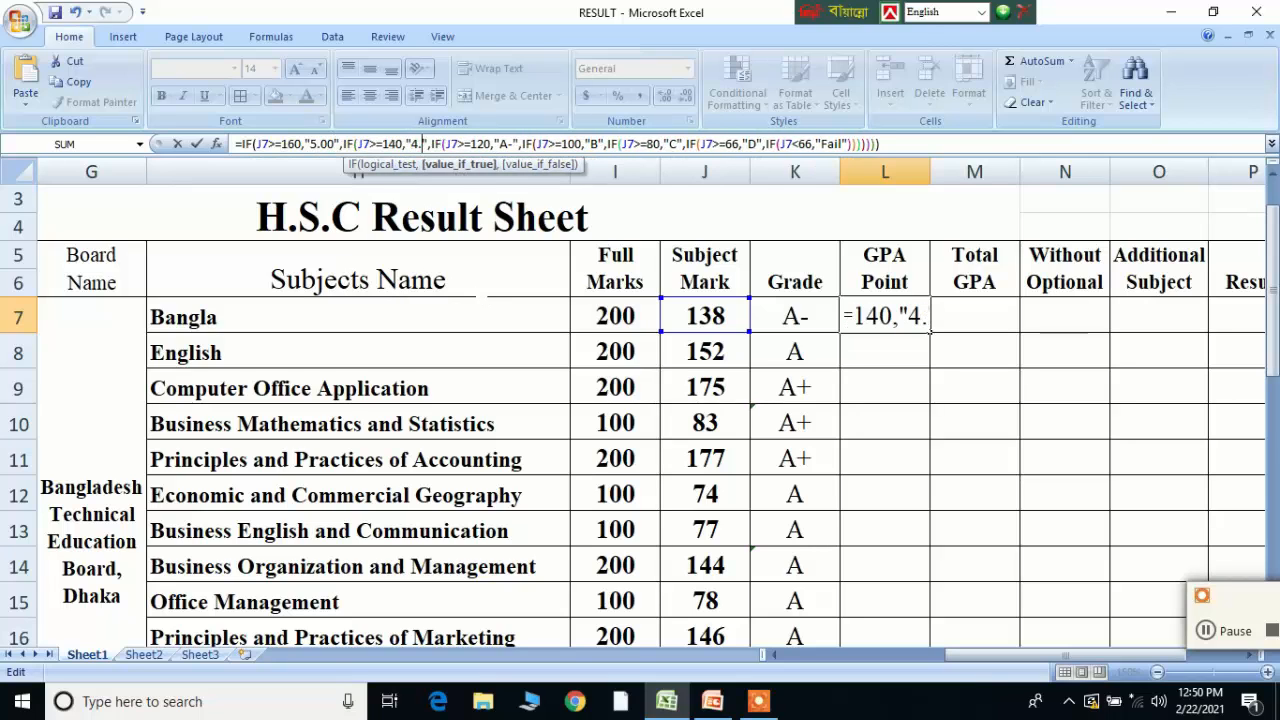
{"action": "type", "text": "00"}
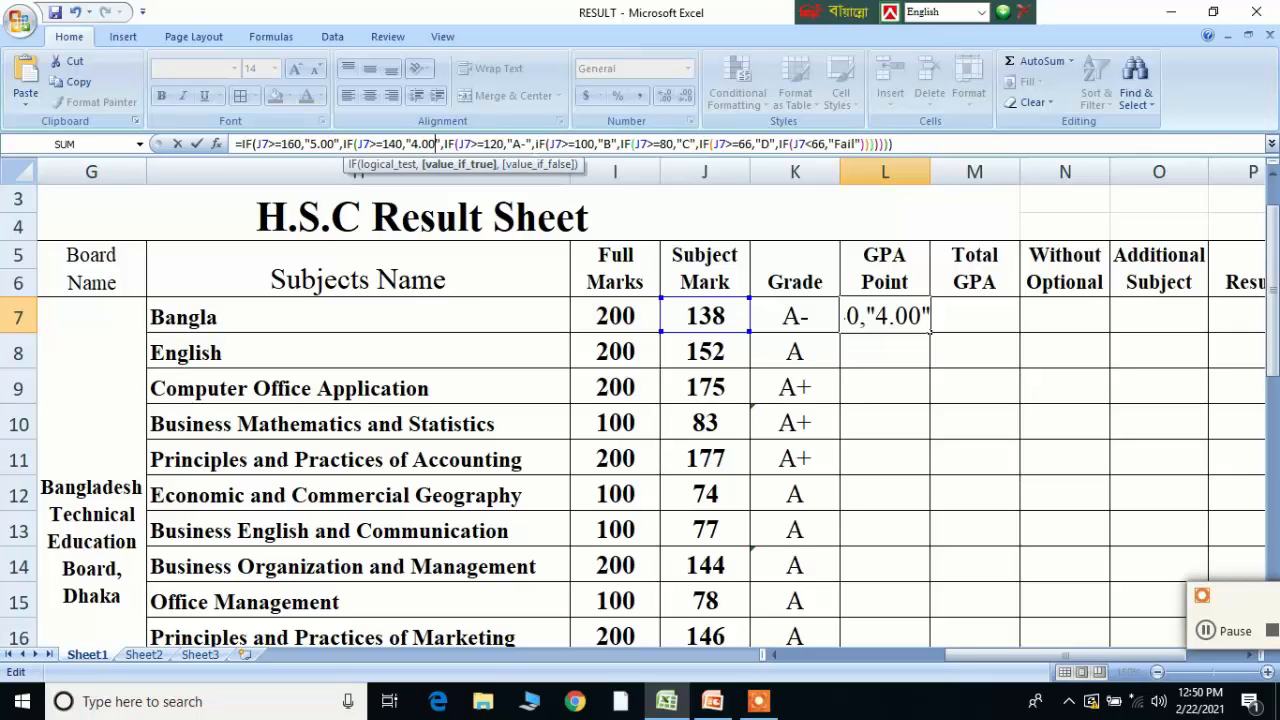
In the L7 formula, replace the A- result with 3.50 and the B result with 3.00
{"action": "left_click", "coordinate": [519, 144]}
{"action": "key", "text": "BackSpace"}
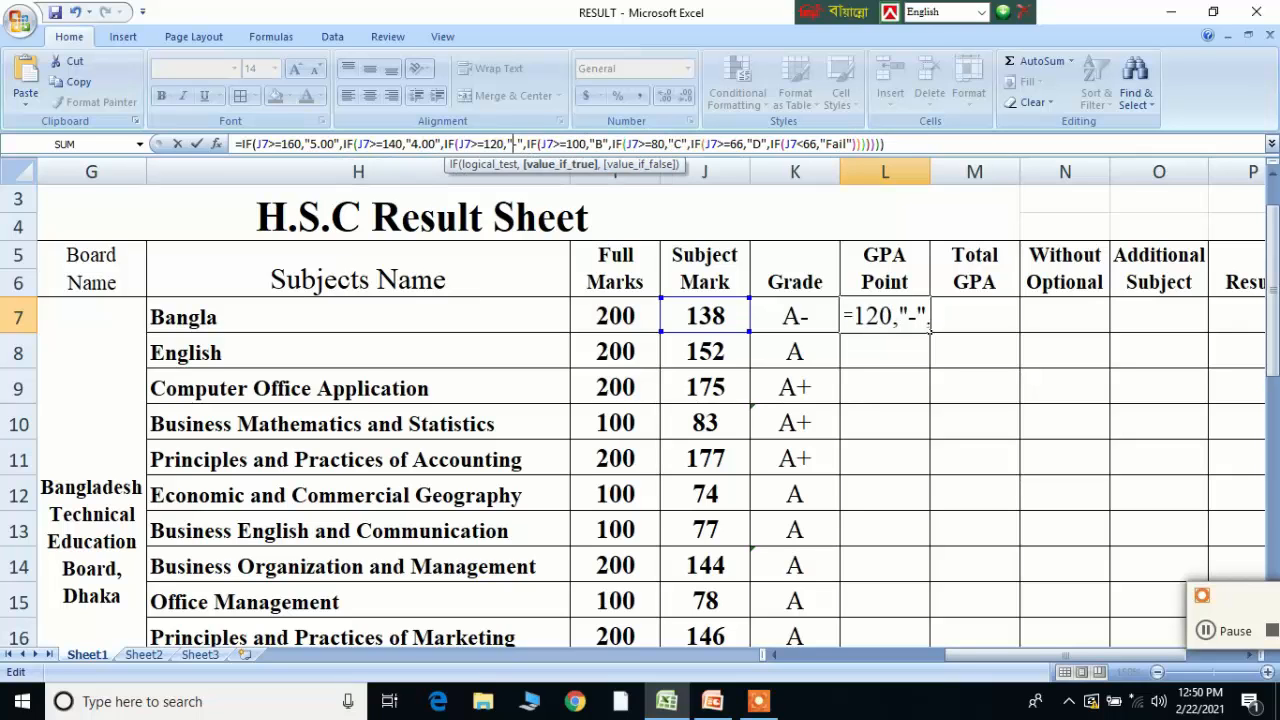
{"action": "key", "text": "Delete"}
{"action": "type", "text": "3.50"}
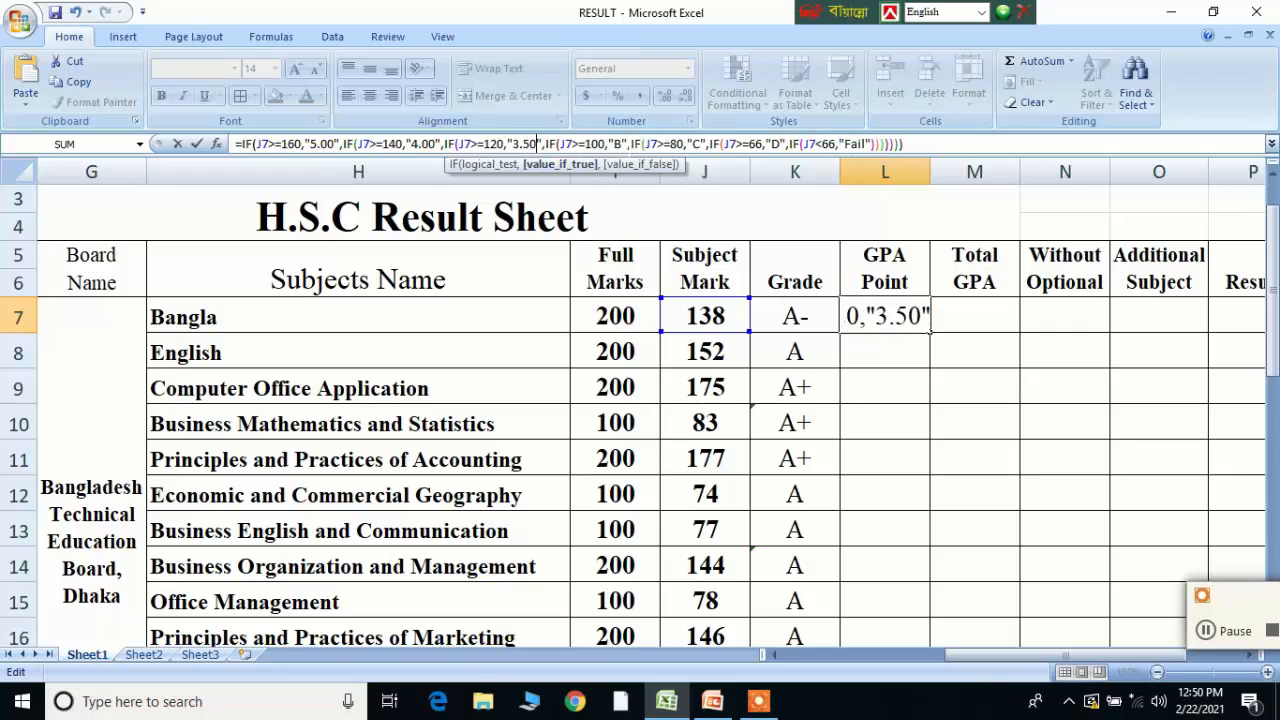
{"action": "left_click", "coordinate": [622, 144]}
{"action": "key", "text": "BackSpace"}
{"action": "type", "text": "3.00"}
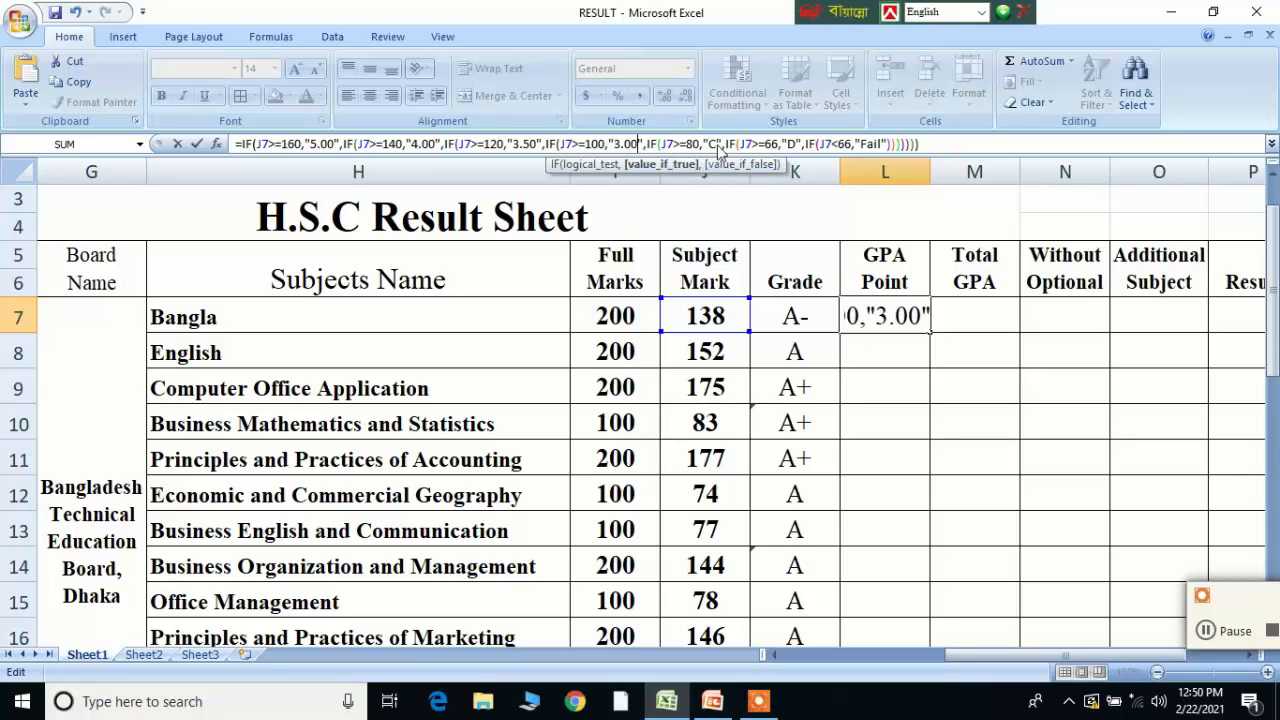
In the L7 formula, replace the C result with 2.00 and the D result with 1.00
{"action": "left_click", "coordinate": [717, 144]}
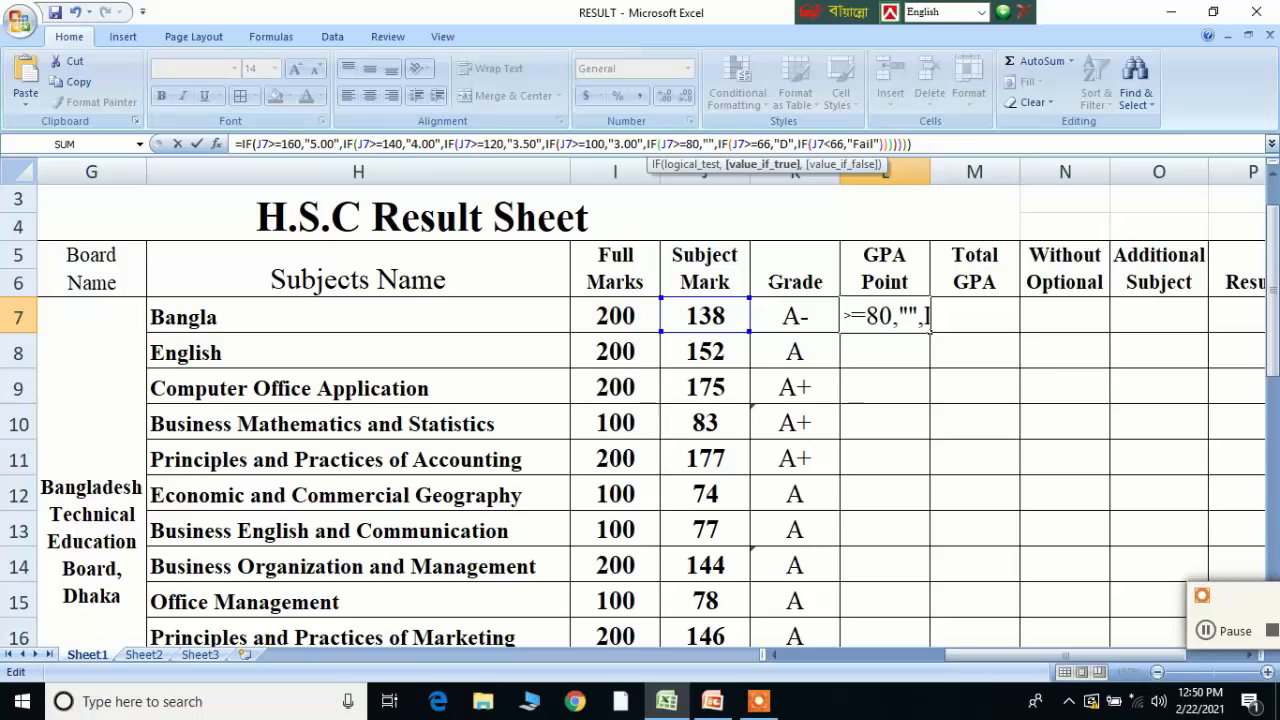
{"action": "type", "text": "2.00"}
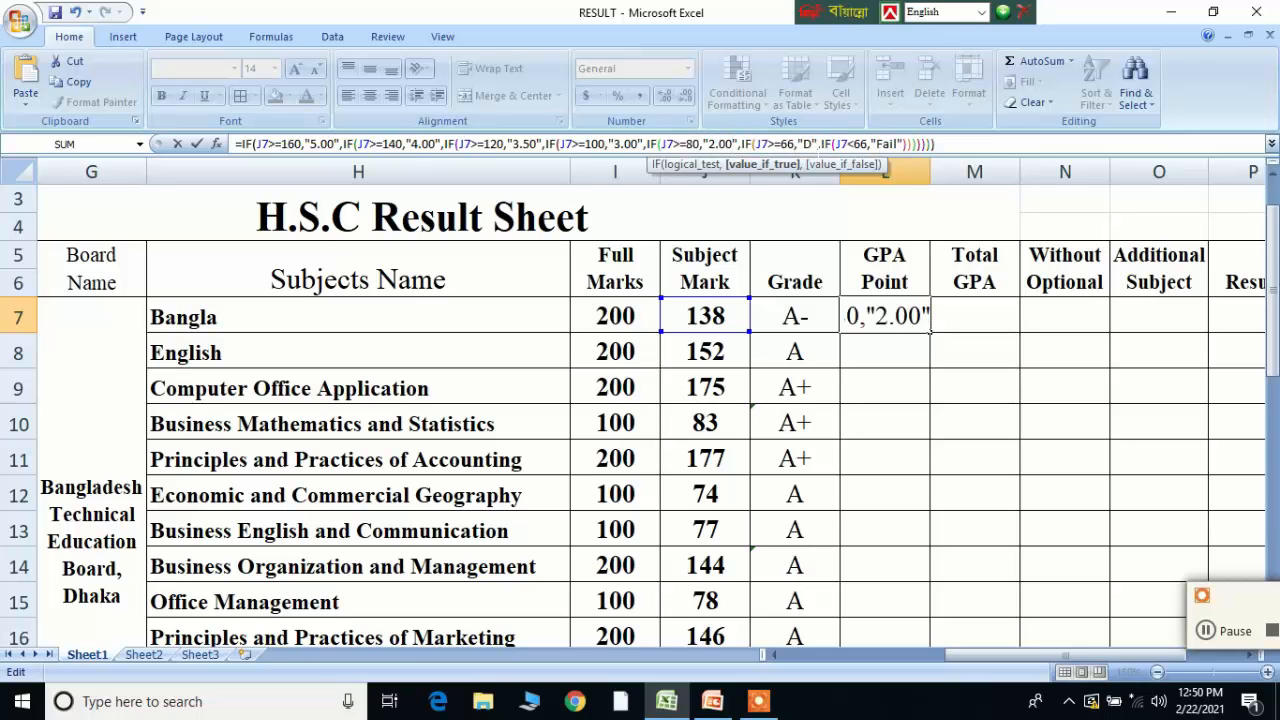
{"action": "left_click", "coordinate": [812, 143]}
{"action": "key", "text": "BackSpace"}
{"action": "type", "text": "1.00"}
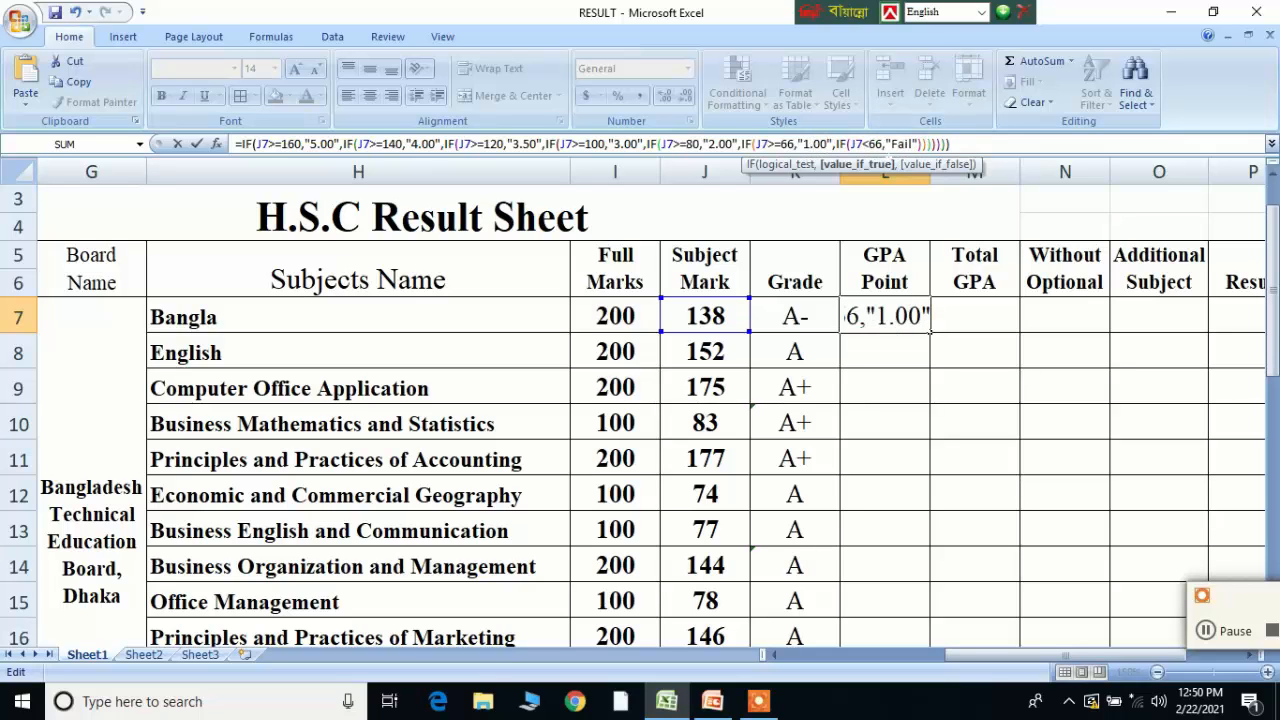
Change the less-than threshold in the last condition of the L7 formula to 0
{"action": "left_click", "coordinate": [882, 145]}
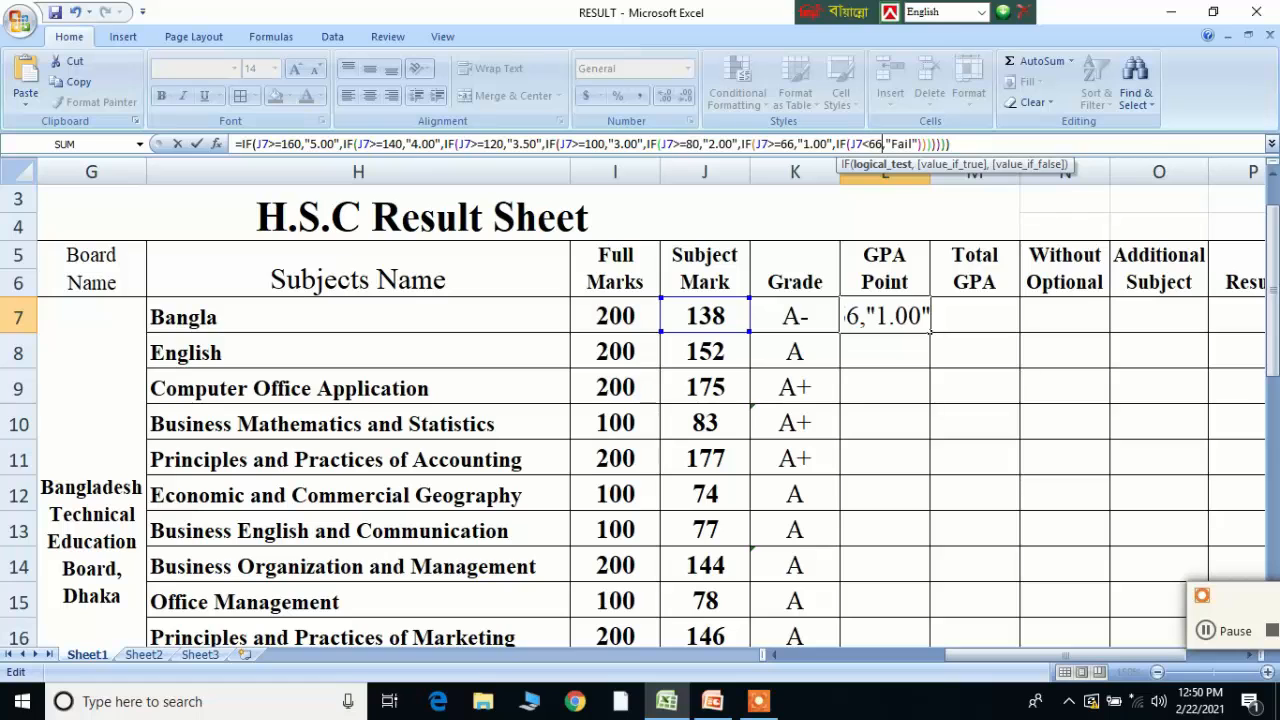
{"action": "key", "text": "BackSpace"}
{"action": "key", "text": "BackSpace"}
{"action": "type", "text": "0"}
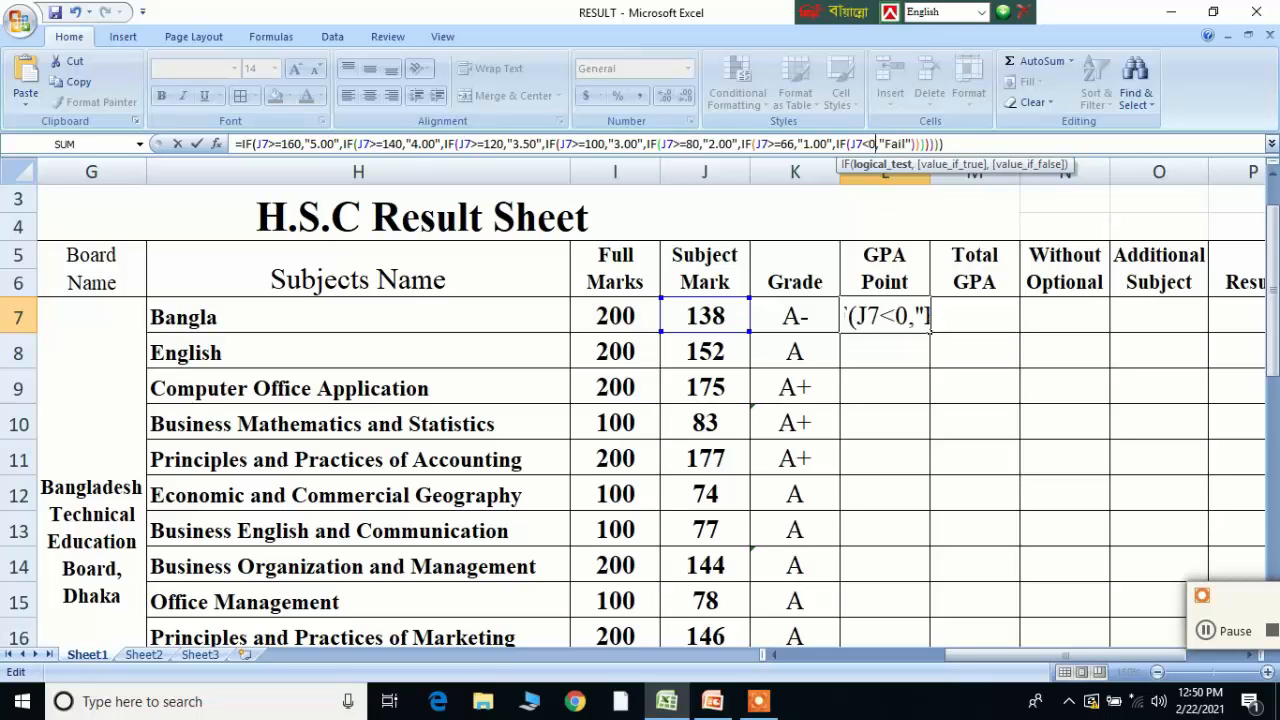
Replace the Fail result in the last condition of the L7 formula with 0
{"action": "key", "text": "Right"}
{"action": "key", "text": "Left"}
{"action": "key", "text": "Right"}
{"action": "key", "text": "Right"}
{"action": "key", "text": "Right"}
{"action": "key", "text": "Right"}
{"action": "key", "text": "Right"}
{"action": "key", "text": "Right"}
{"action": "key", "text": "BackSpace"}
{"action": "key", "text": "BackSpace"}
{"action": "key", "text": "BackSpace"}
{"action": "key", "text": "BackSpace"}
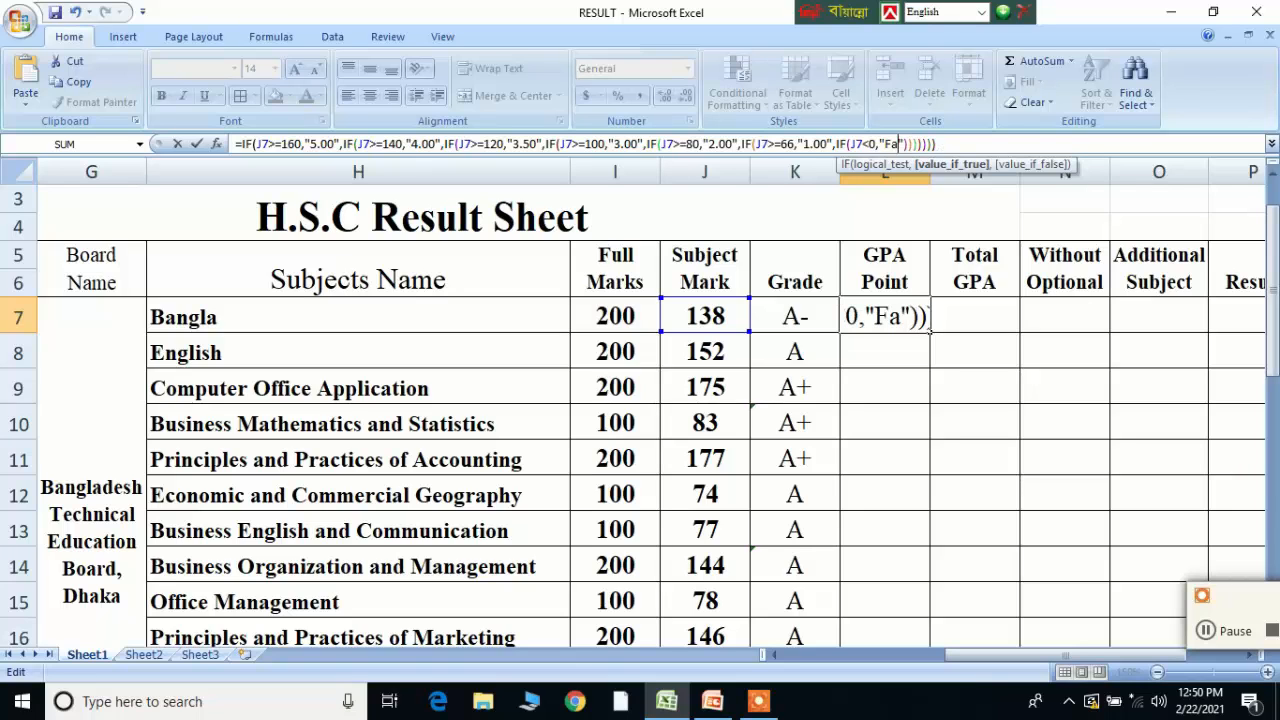
{"action": "type", "text": "0"}
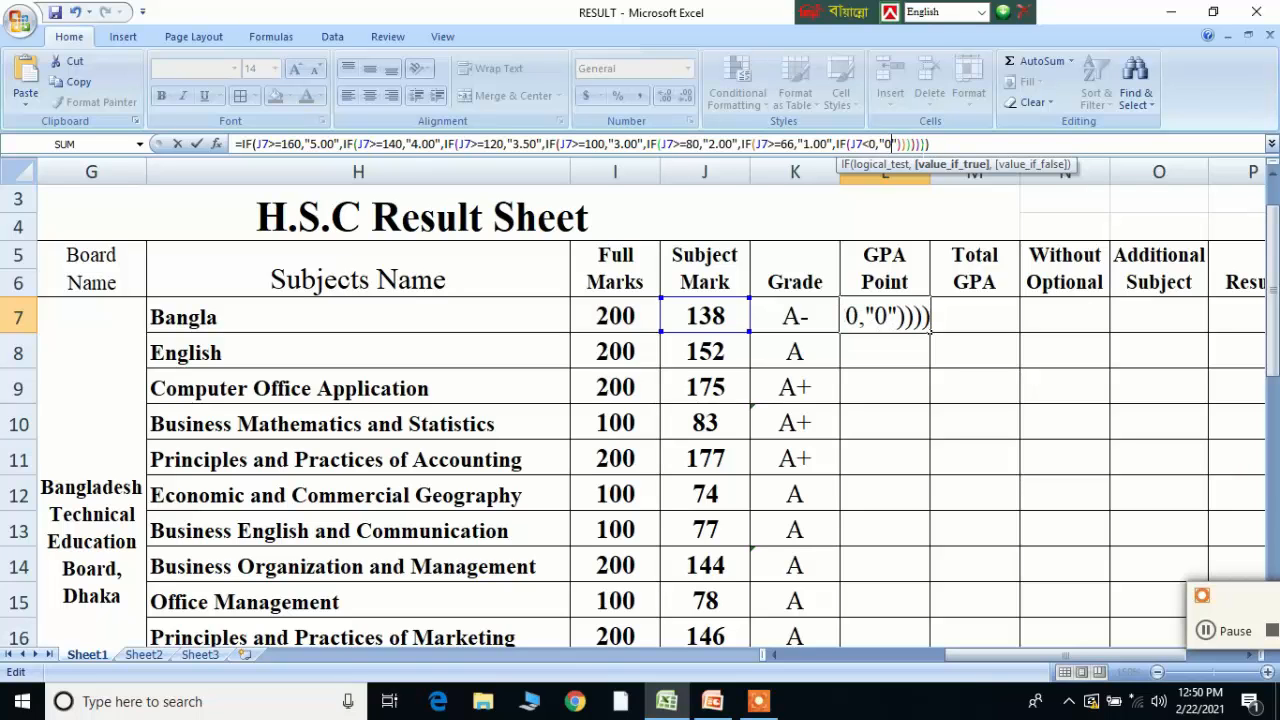
Set the less-than threshold in the last condition of the L7 formula to 66 and commit the formula
{"action": "key", "text": "Left"}
{"action": "key", "text": "Left"}
{"action": "key", "text": "Left"}
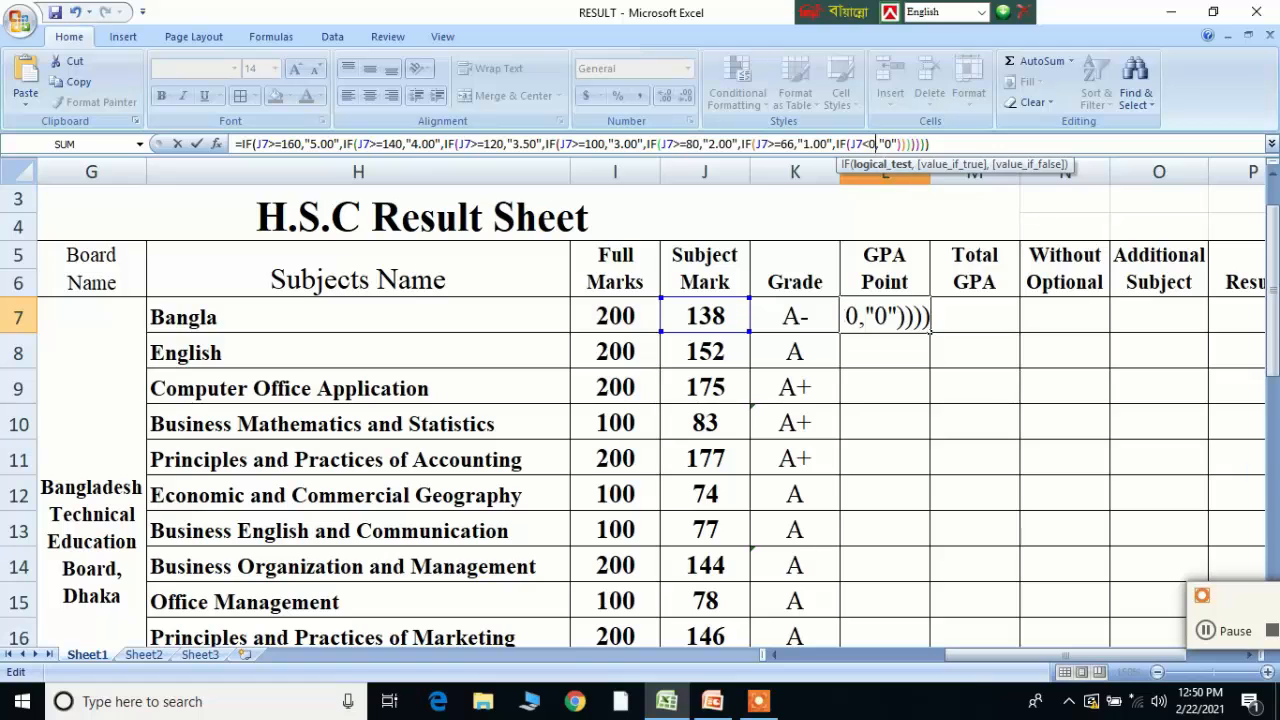
{"action": "key", "text": "BackSpace"}
{"action": "type", "text": "66"}
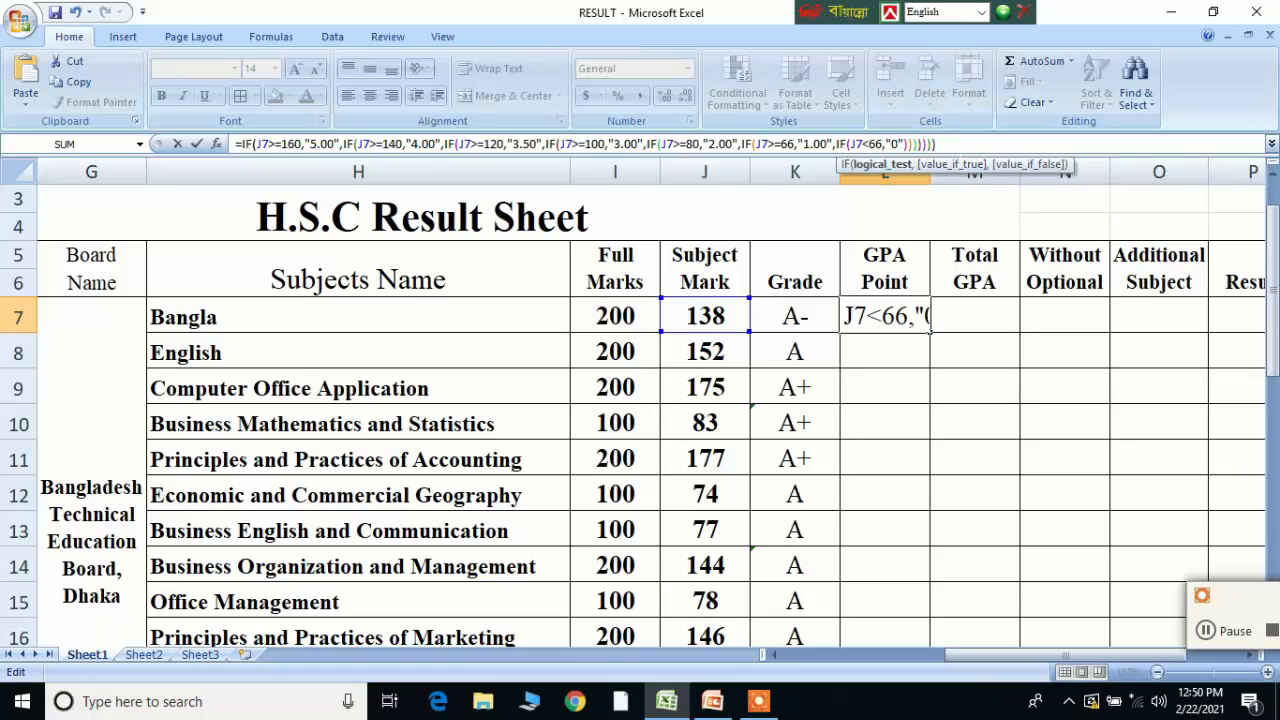
{"action": "key", "text": "End"}
{"action": "key", "text": "Return"}
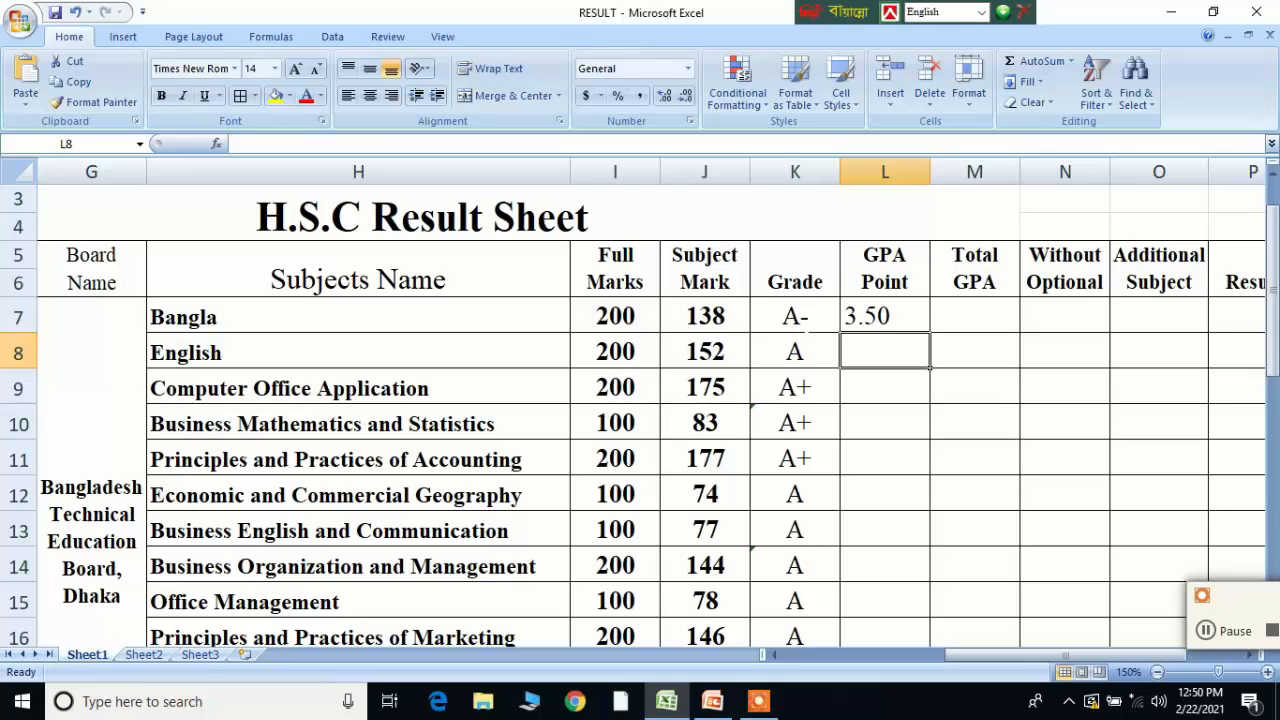
Examine the mark thresholds and GPA points in the completed L7 formula
{"action": "left_click", "coordinate": [885, 316]}
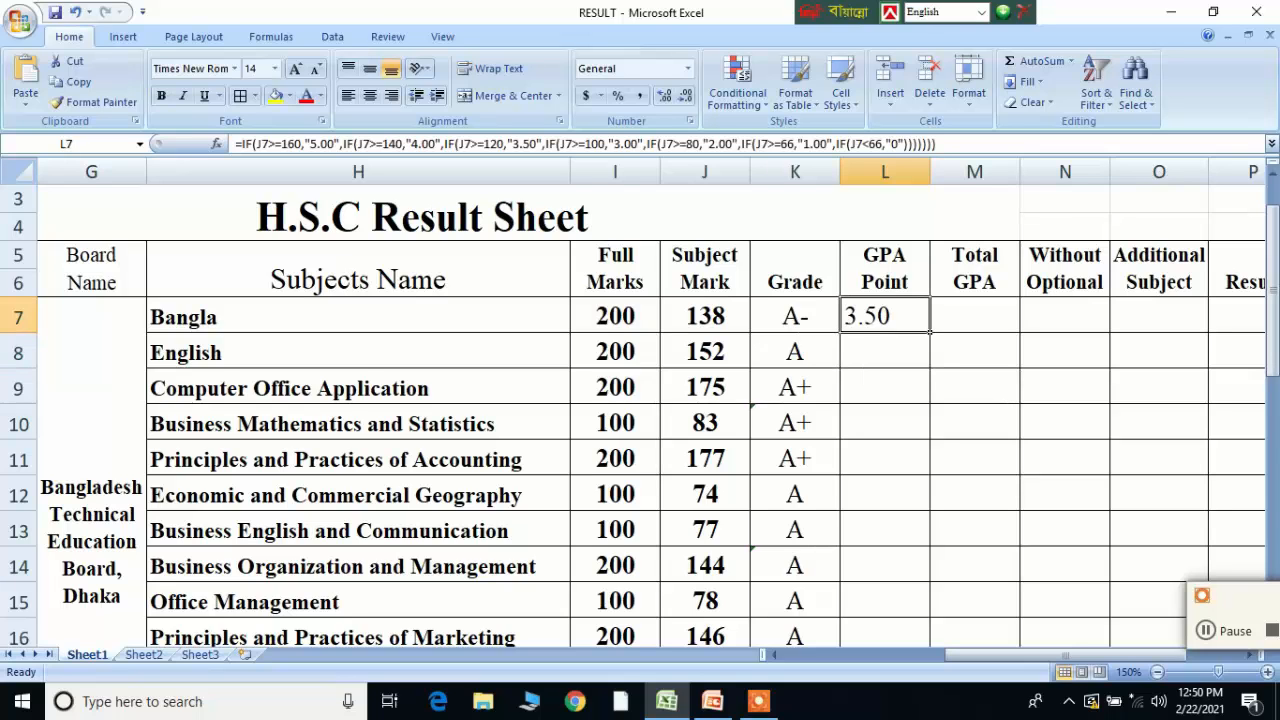
{"action": "double_click", "coordinate": [889, 316]}
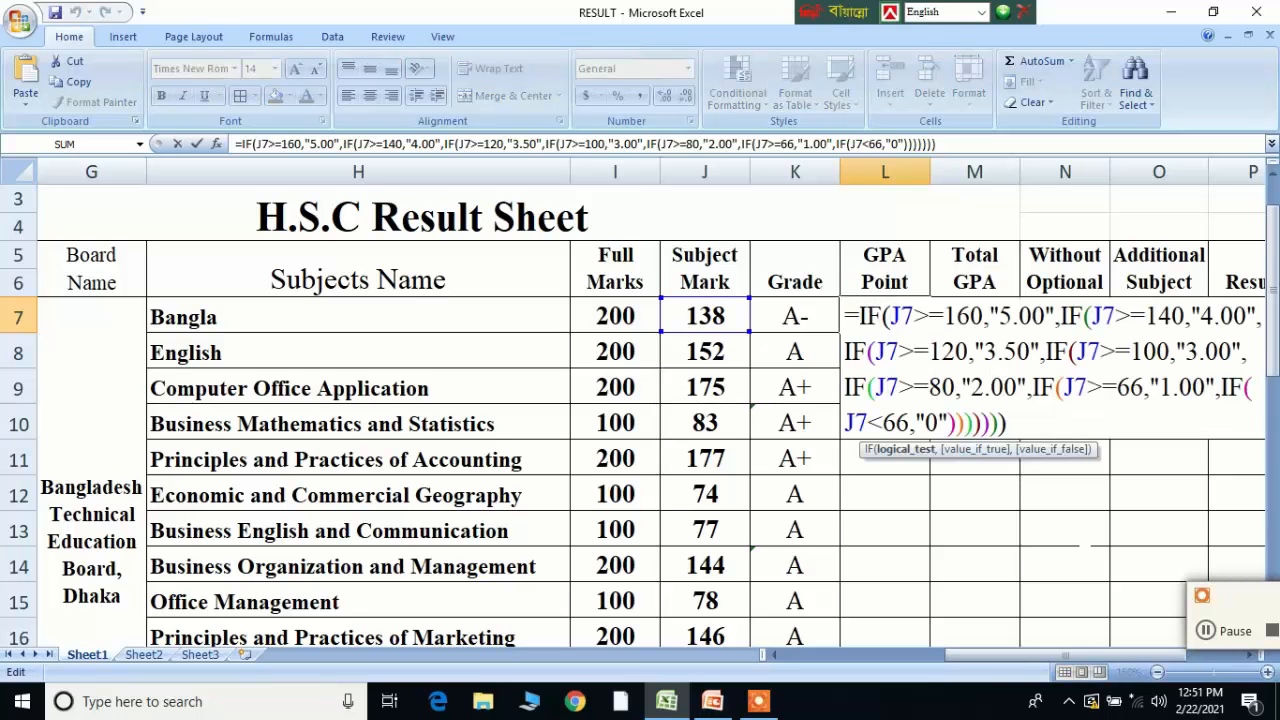
{"action": "left_click_drag", "start_coordinate": [1094, 651], "coordinate": [1120, 652]}
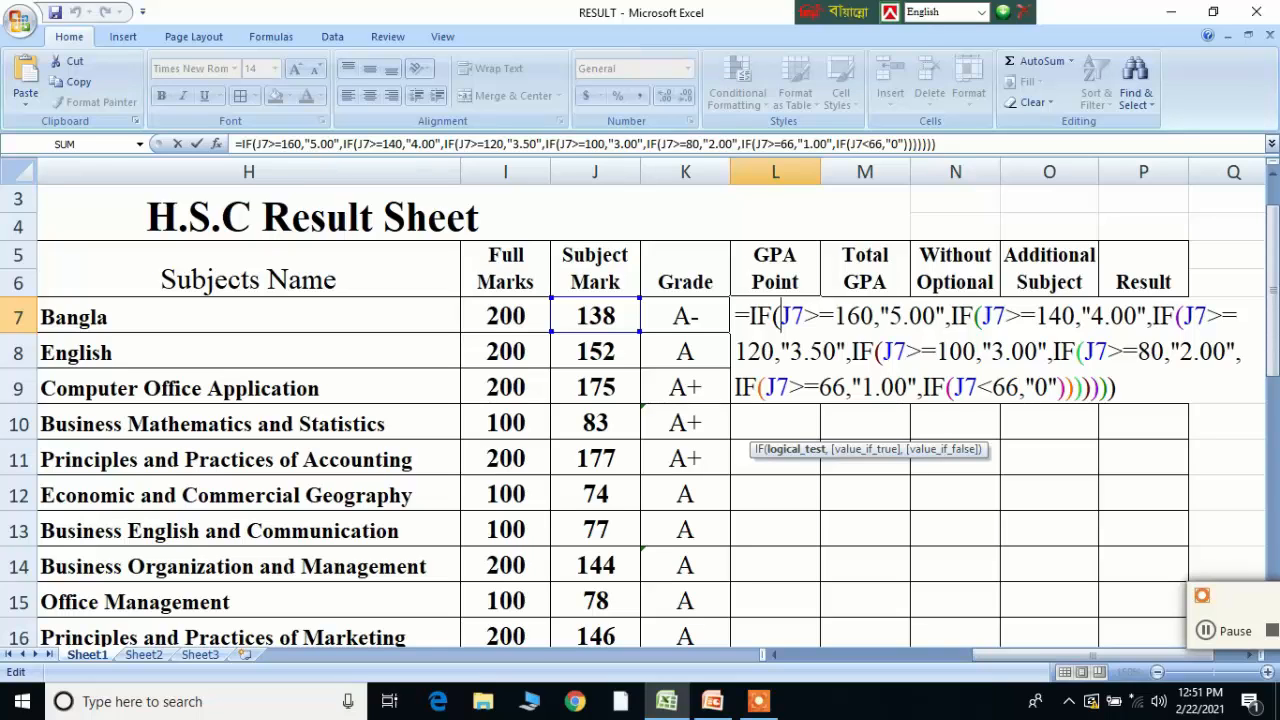
{"action": "key", "text": "End"}
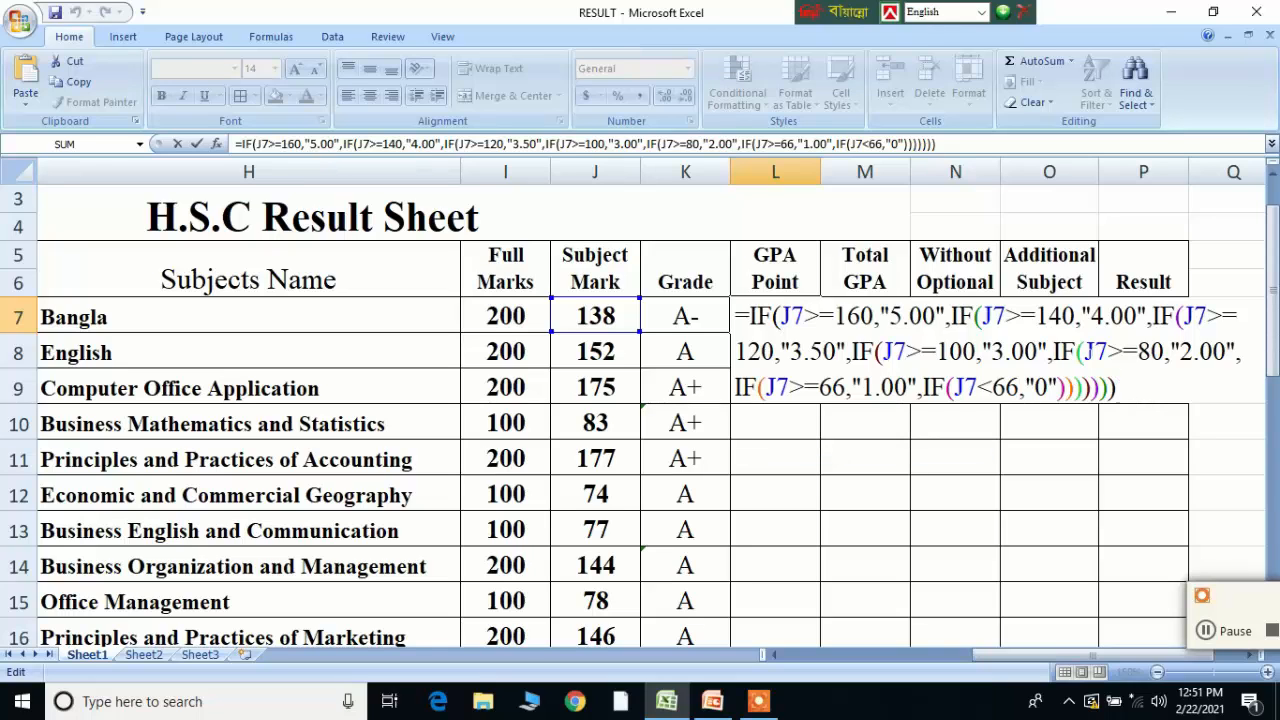
{"action": "key", "text": "Return"}
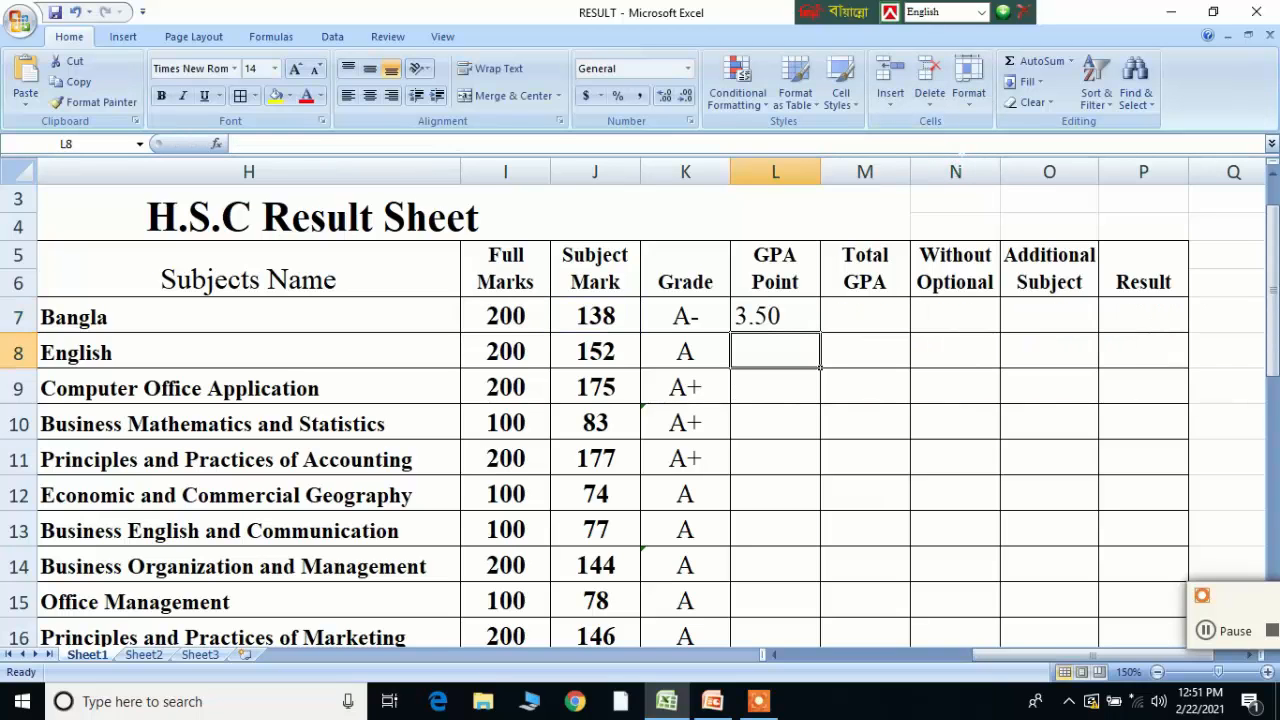
Test the Bangla grade and GPA formulas with a subject mark of 60 in J7, and restore the mark to 138
{"action": "left_click", "coordinate": [611, 331]}
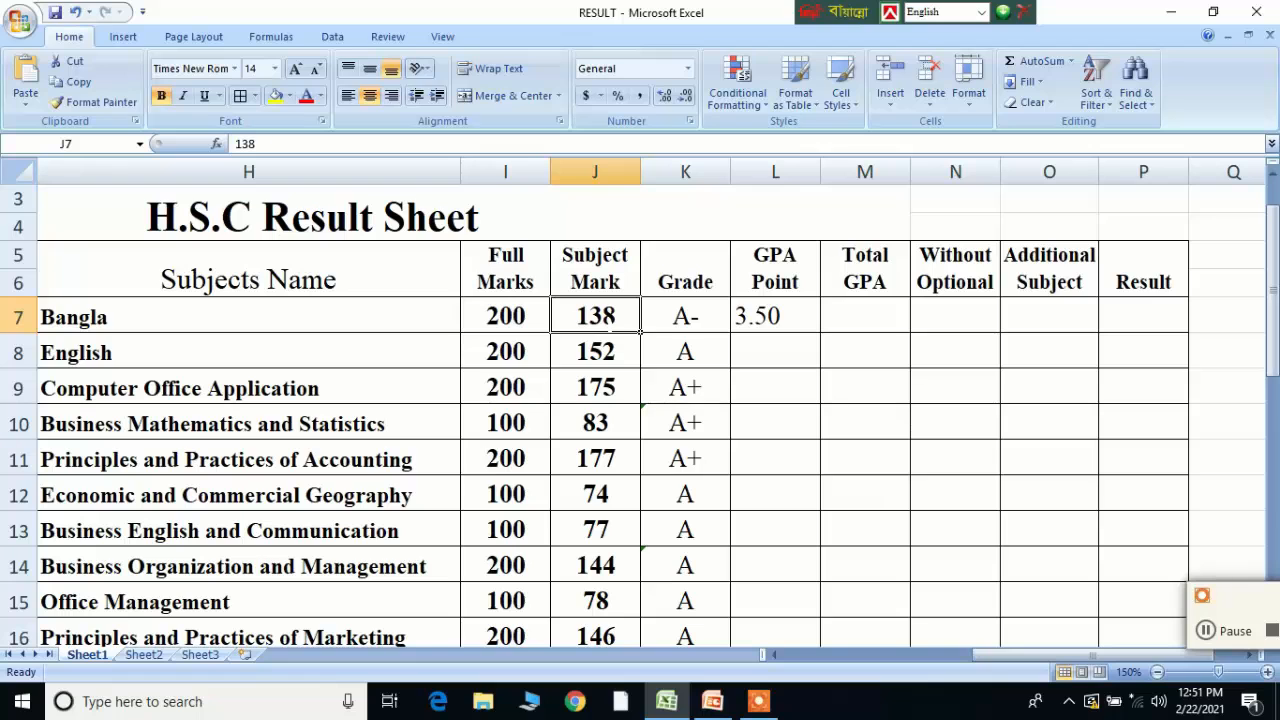
{"action": "type", "text": "60"}
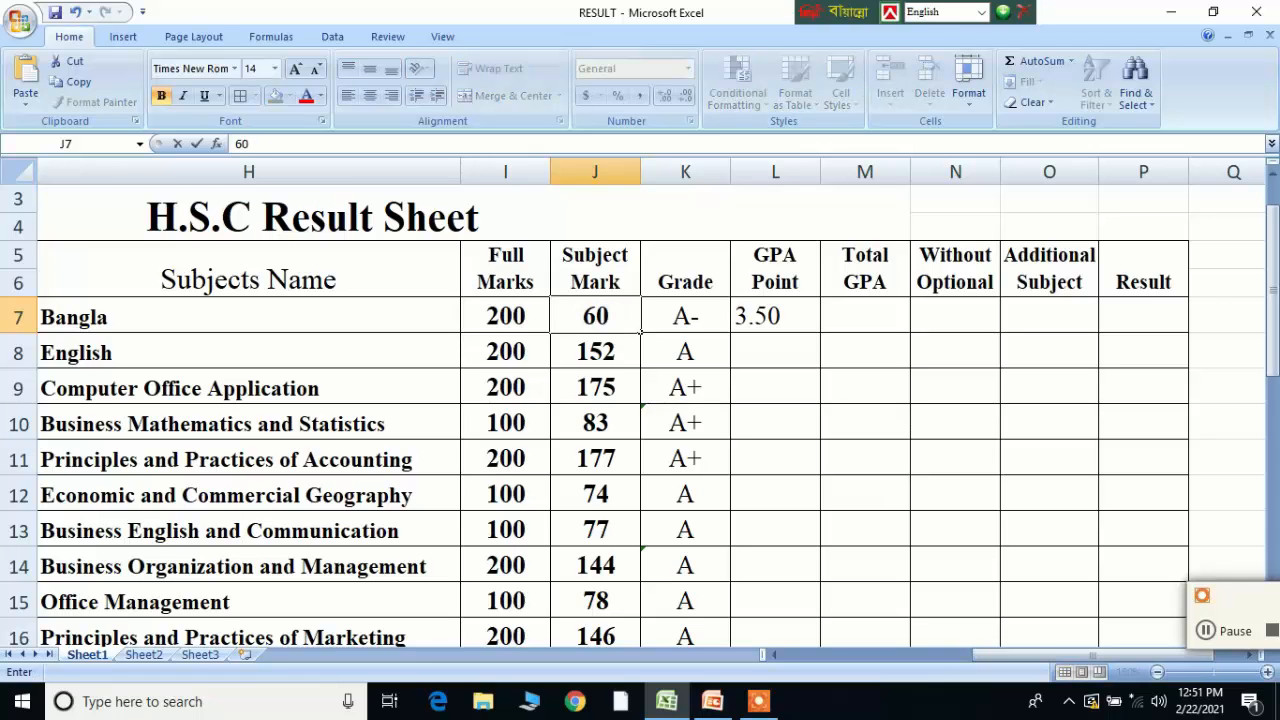
{"action": "left_click", "coordinate": [612, 396]}
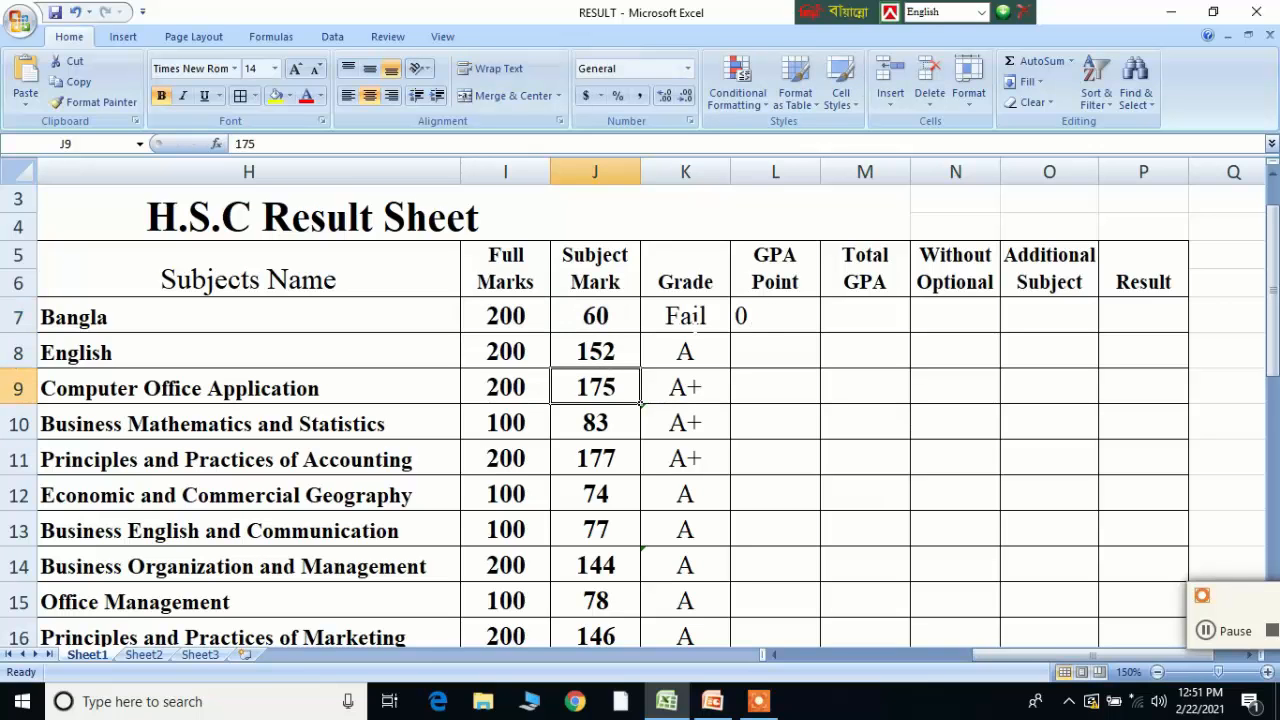
{"action": "left_click", "coordinate": [630, 325]}
{"action": "type", "text": "13"}
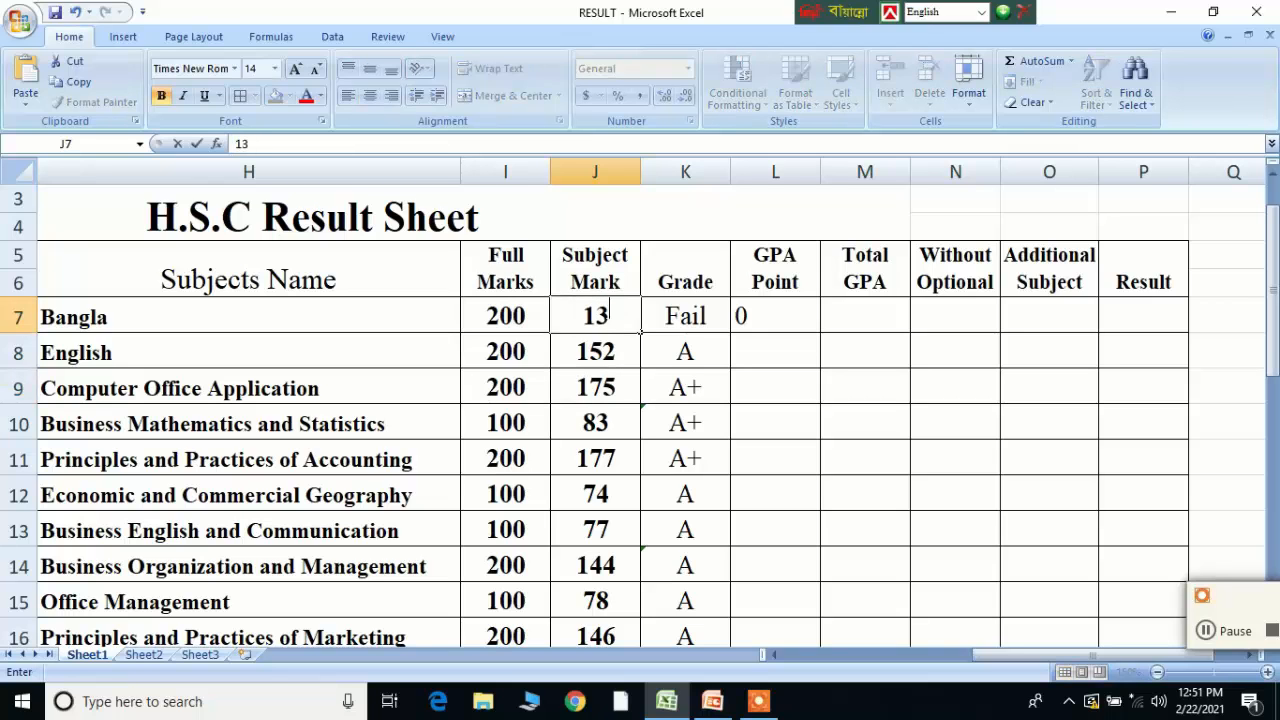
{"action": "type", "text": "8"}
{"action": "left_click", "coordinate": [629, 429]}
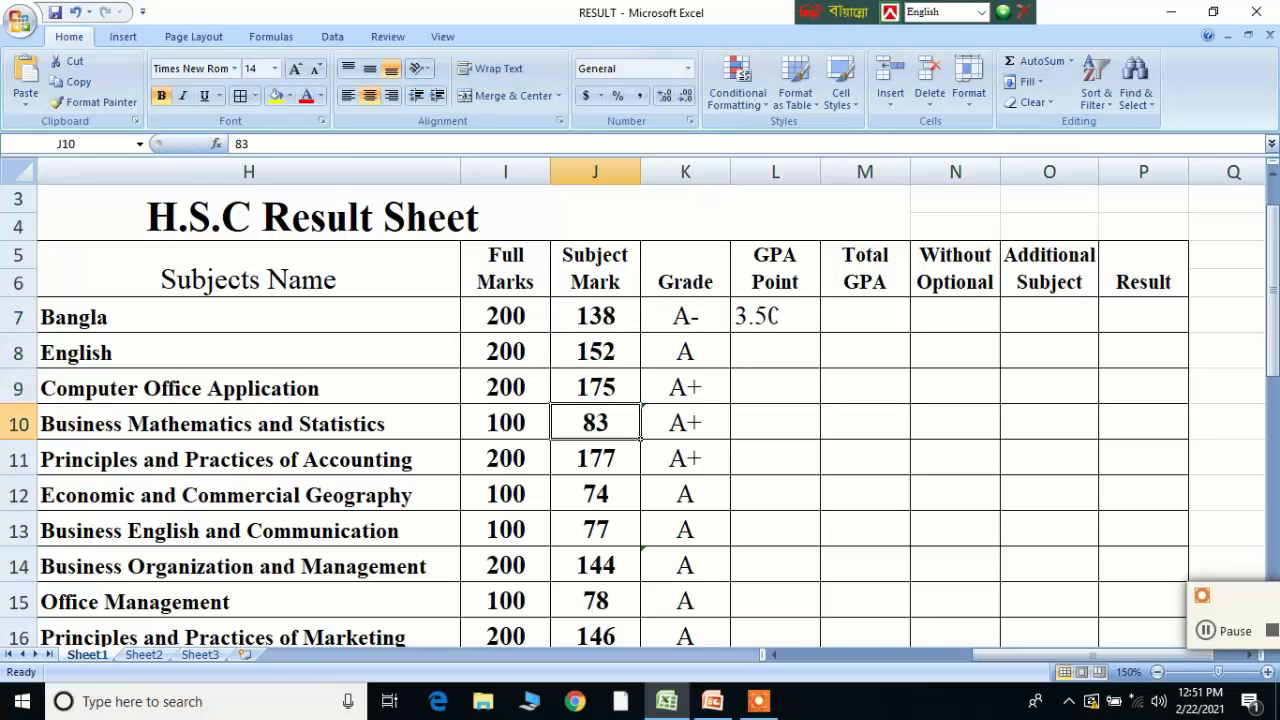
Fill the Bangla GPA formula from L7 down to L20
{"action": "left_click", "coordinate": [797, 316]}
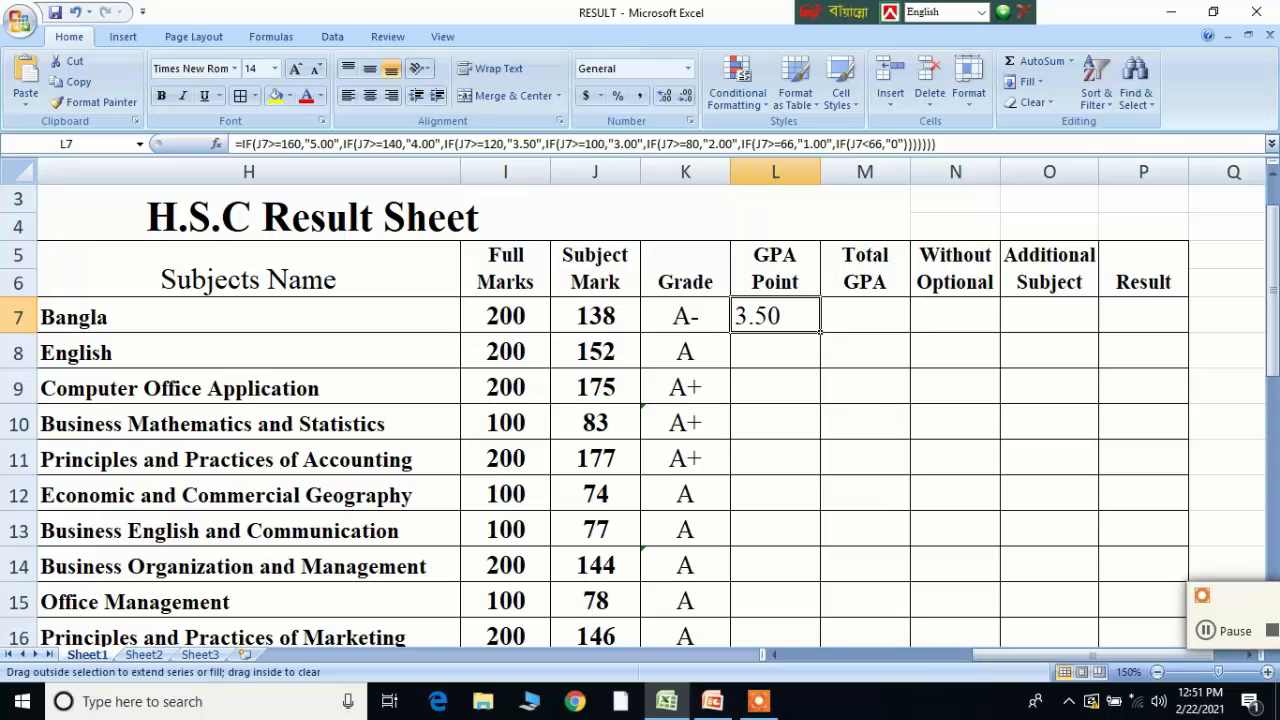
{"action": "left_click_drag", "start_coordinate": [820, 332], "coordinate": [806, 611]}
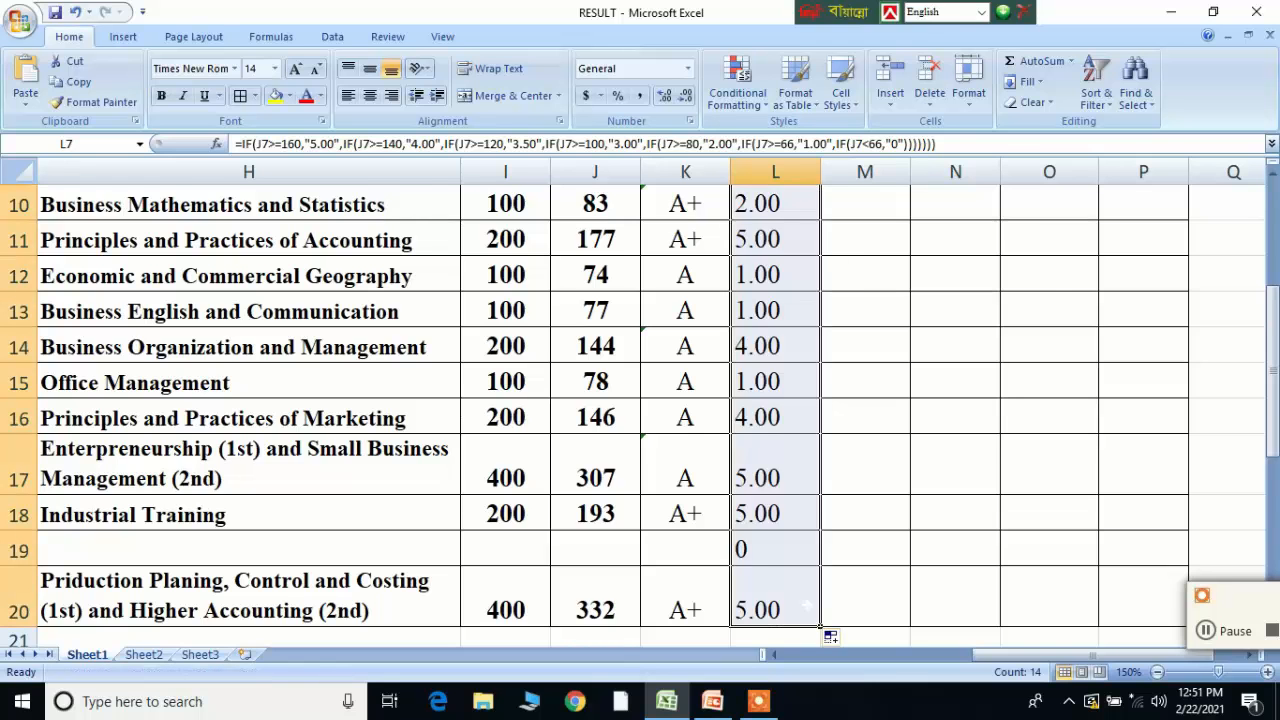
{"action": "scroll", "coordinate": [783, 510], "scroll_direction": "up", "scroll_amount": 3}
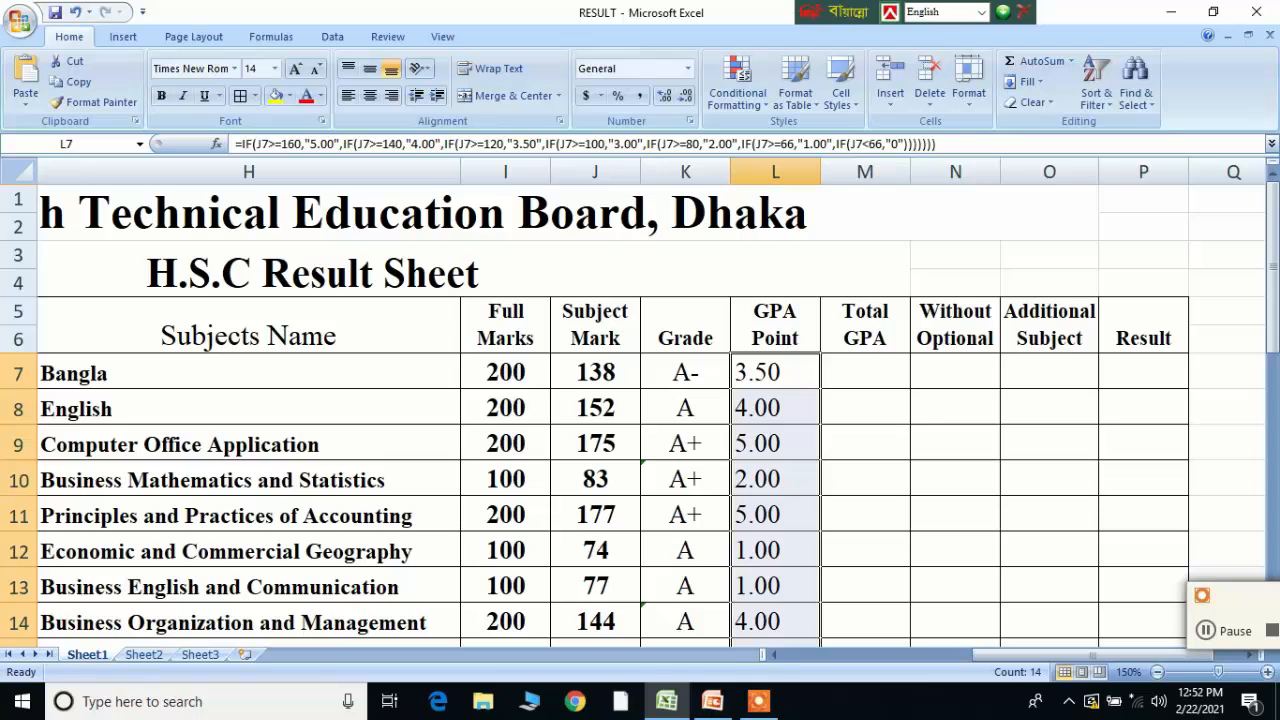
In the Business Mathematics and Statistics GPA formula in L10, set the 5.00 threshold to 80 and the 4.00 threshold to 70
{"action": "left_click", "coordinate": [785, 484]}
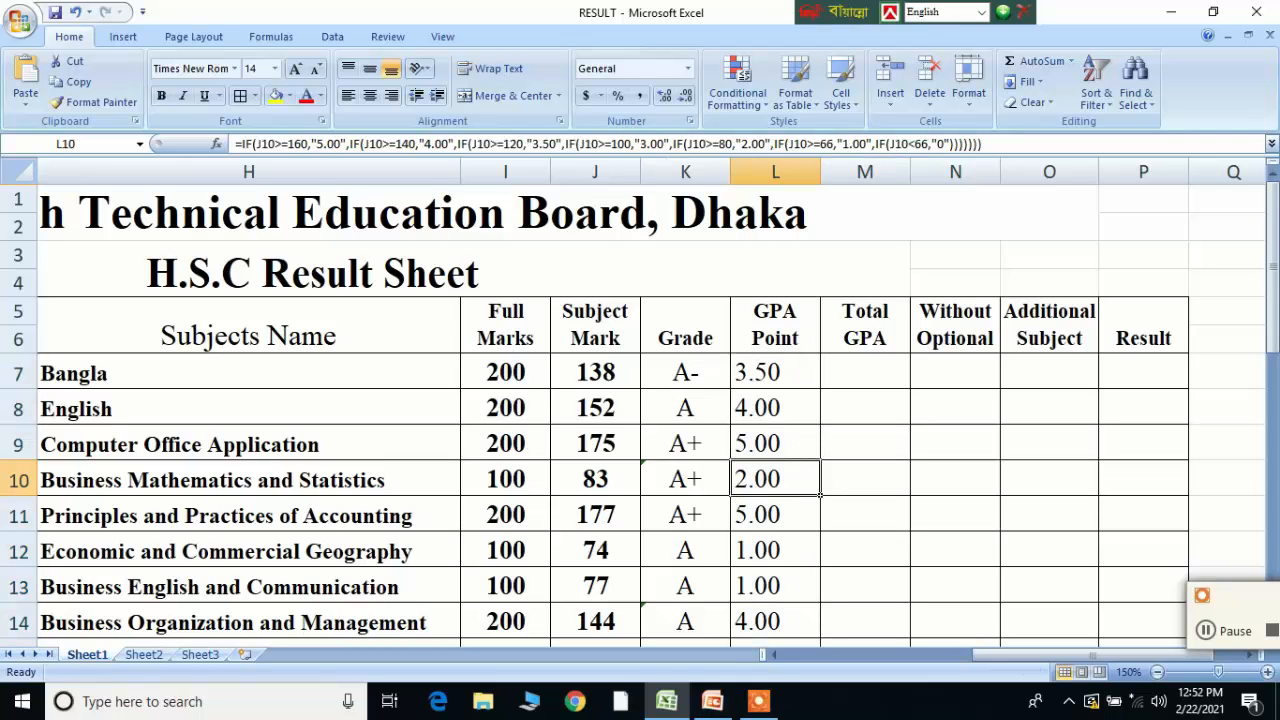
{"action": "key", "text": "F2"}
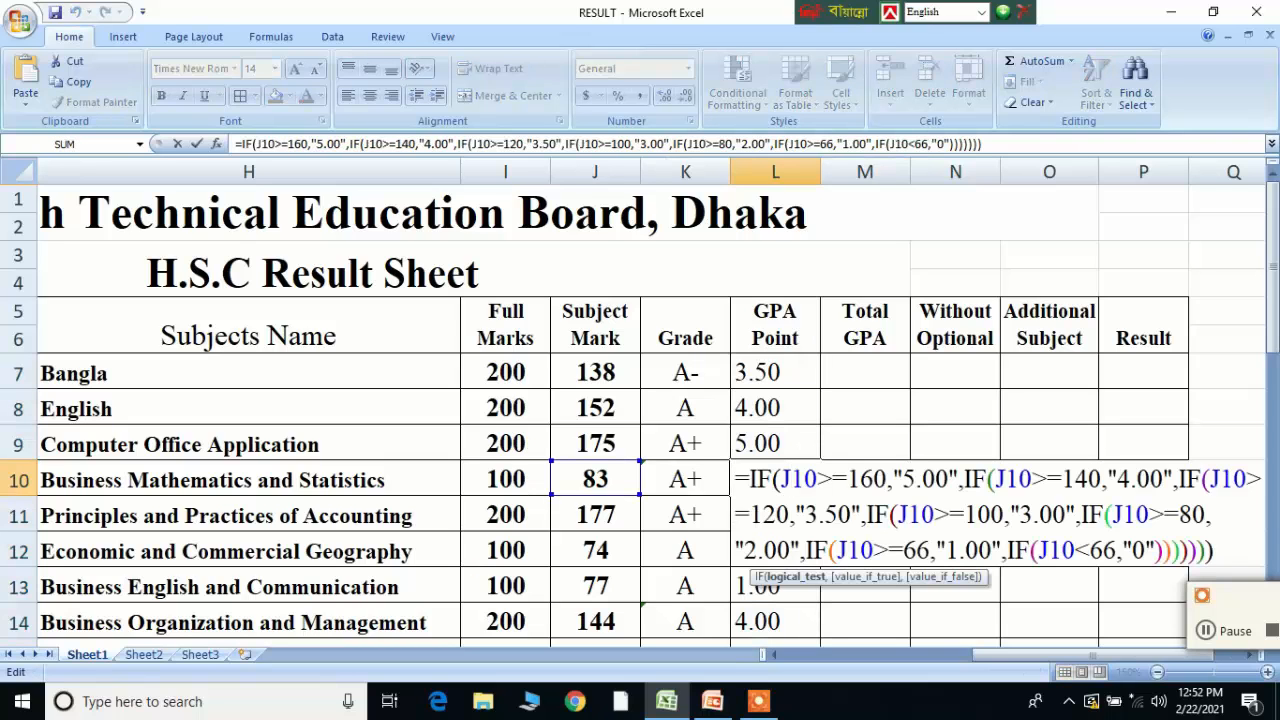
{"action": "left_click", "coordinate": [956, 145]}
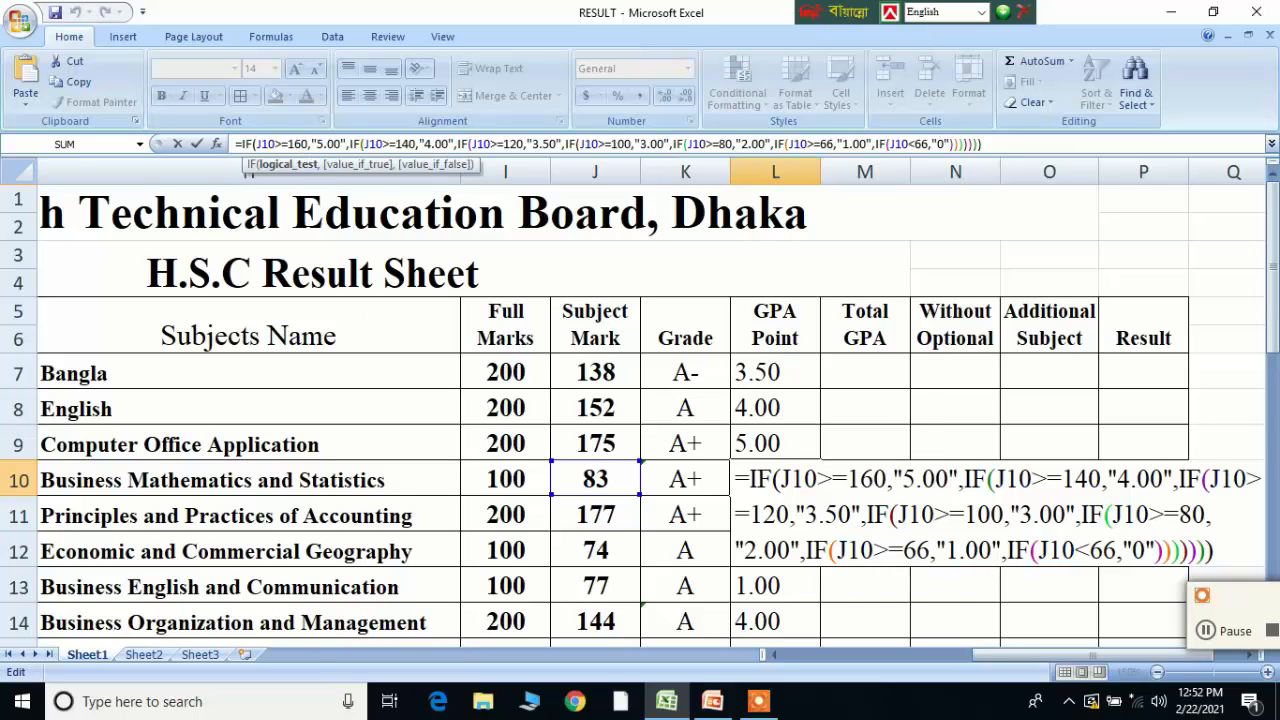
{"action": "left_click", "coordinate": [295, 144]}
{"action": "key", "text": "BackSpace"}
{"action": "key", "text": "BackSpace"}
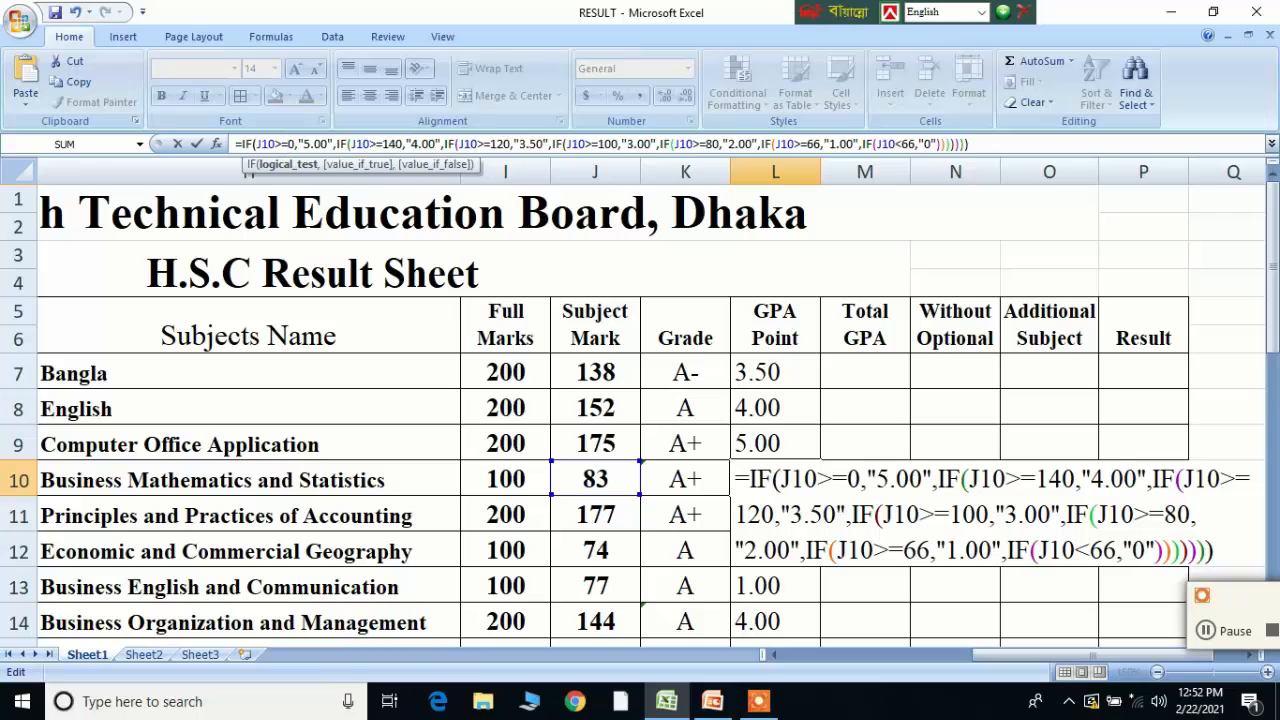
{"action": "type", "text": "8"}
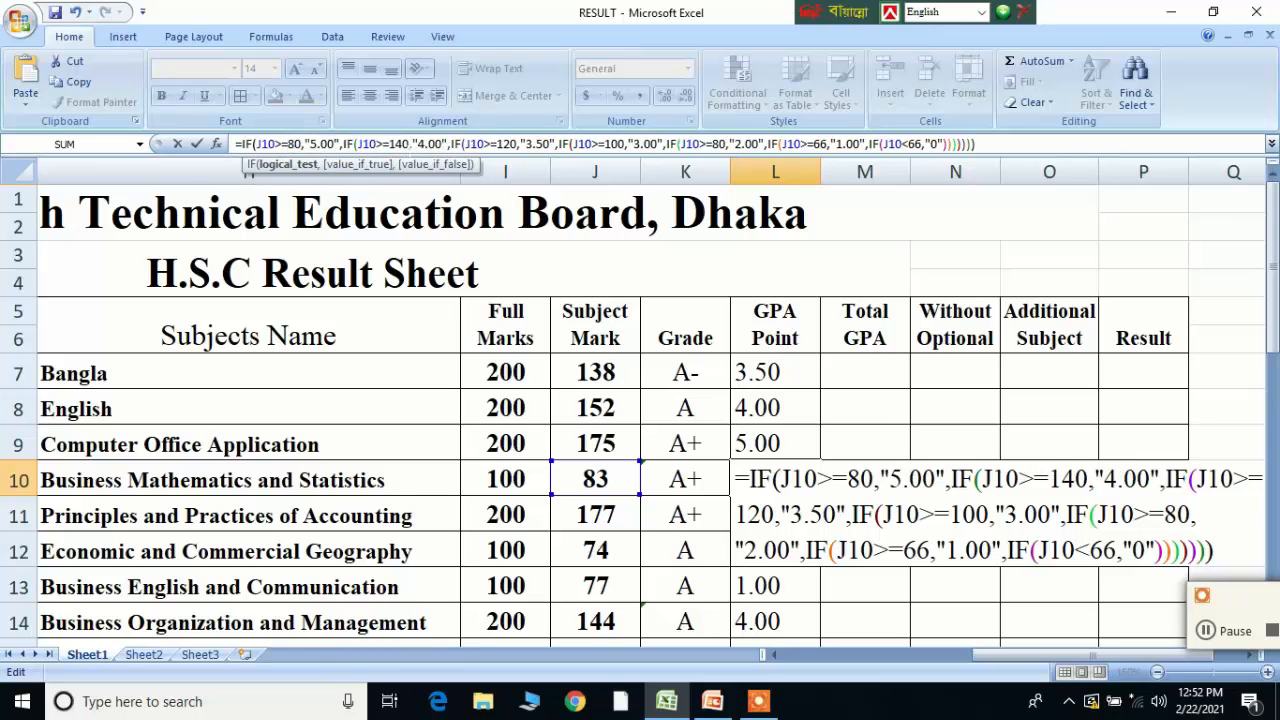
{"action": "left_click", "coordinate": [399, 144]}
{"action": "key", "text": "BackSpace"}
{"action": "key", "text": "BackSpace"}
{"action": "type", "text": "7"}
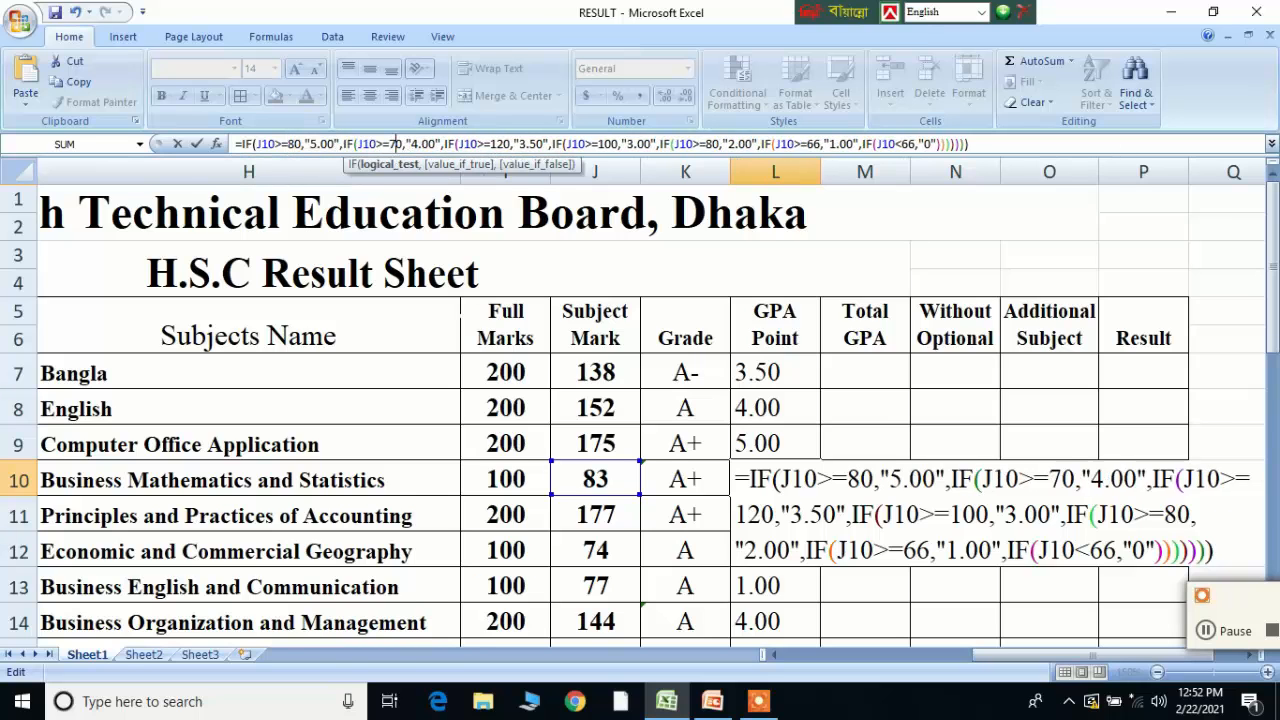
In the L10 formula, set the 3.50 threshold to 60 and the 3.00 threshold to 50
{"action": "left_click", "coordinate": [504, 144]}
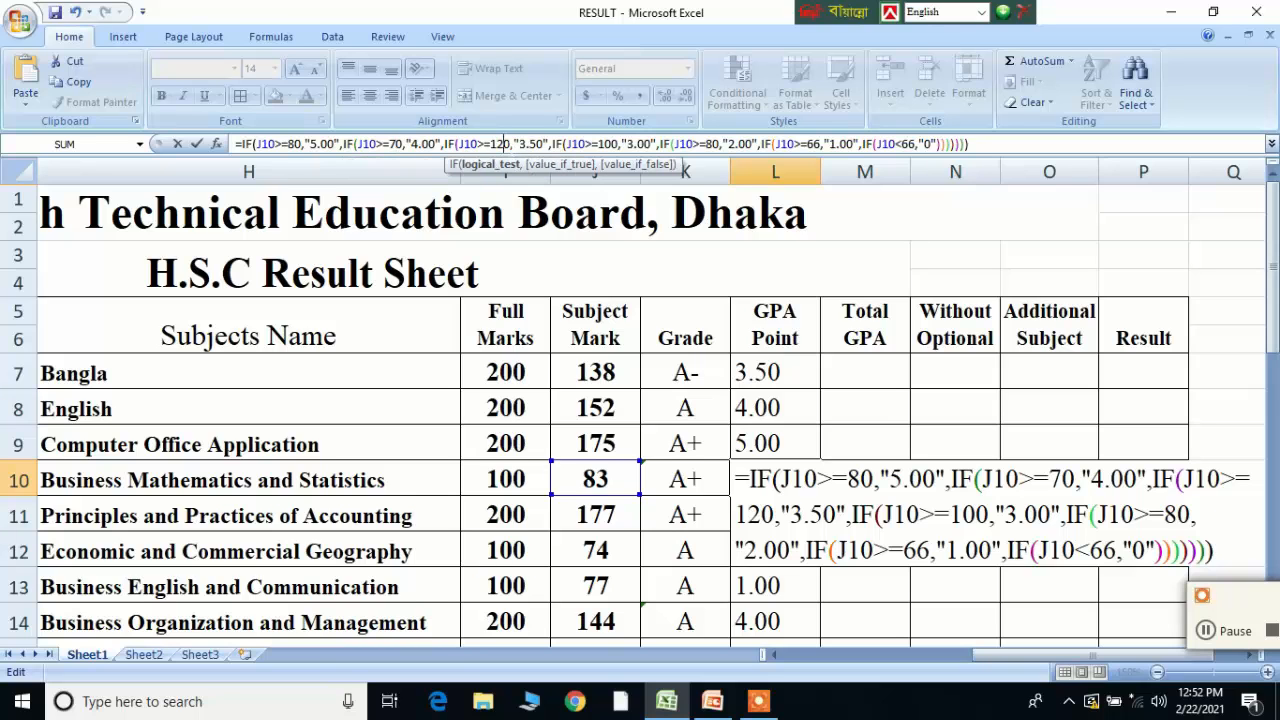
{"action": "key", "text": "BackSpace"}
{"action": "key", "text": "BackSpace"}
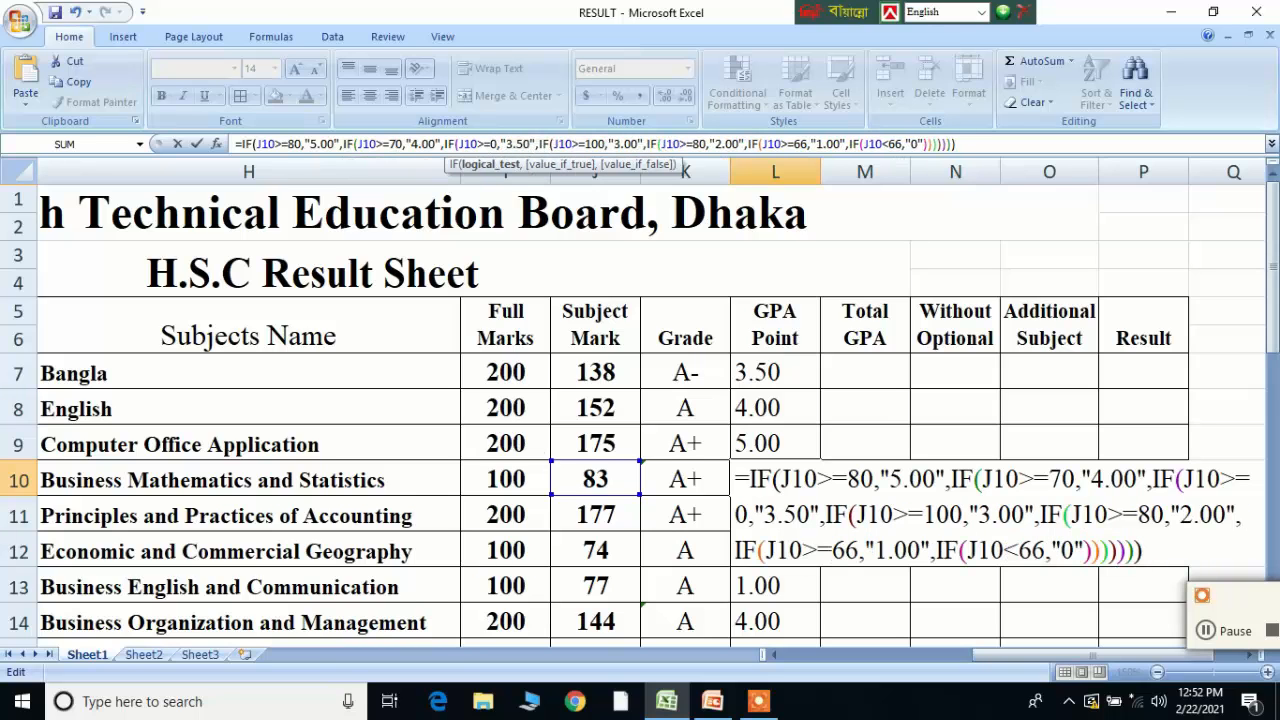
{"action": "type", "text": "6"}
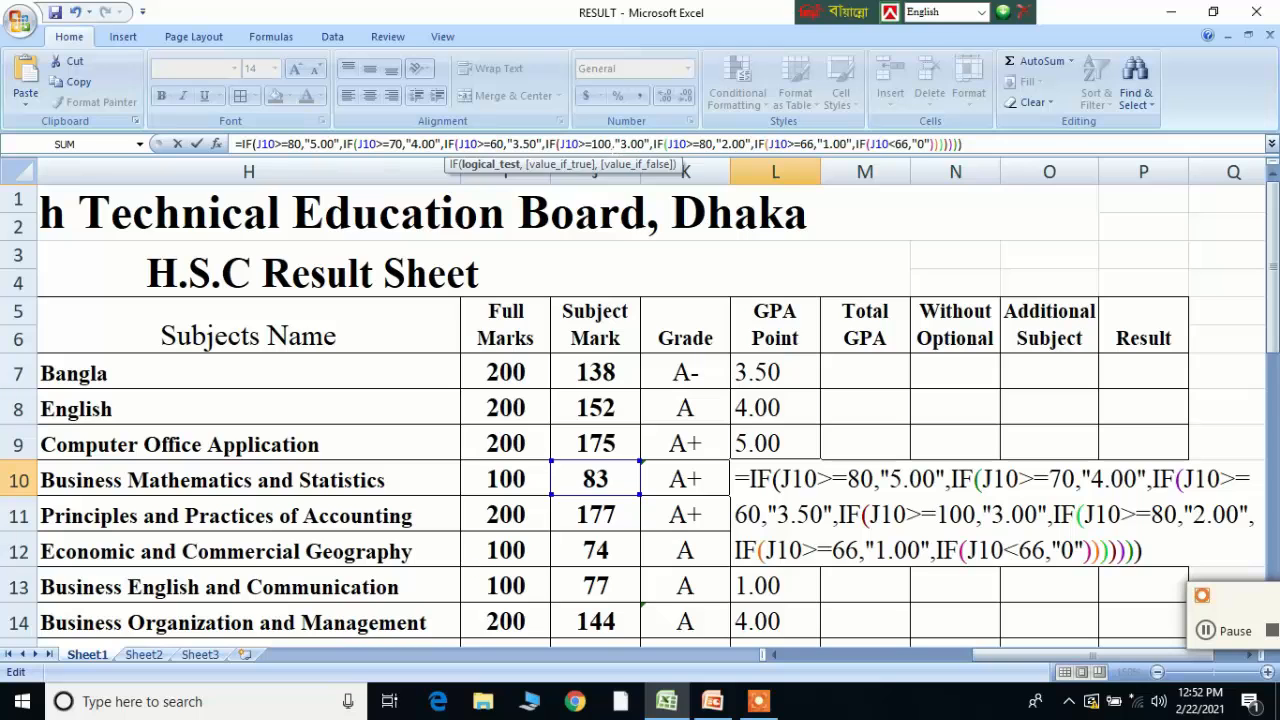
{"action": "left_click", "coordinate": [601, 144]}
{"action": "key", "text": "BackSpace"}
{"action": "key", "text": "BackSpace"}
{"action": "type", "text": "5"}
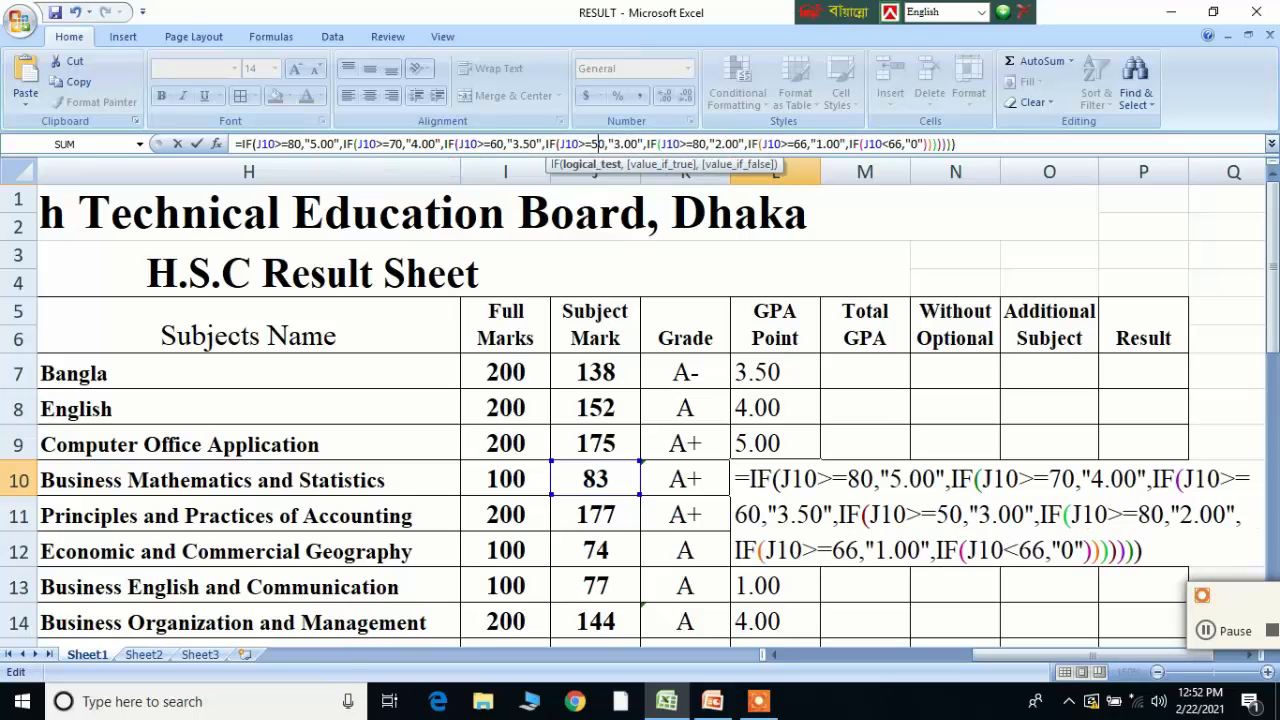
In the L10 formula, set the 2.00 threshold to 40 and the 1.00 threshold to 33
{"action": "left_click", "coordinate": [700, 144]}
{"action": "key", "text": "BackSpace"}
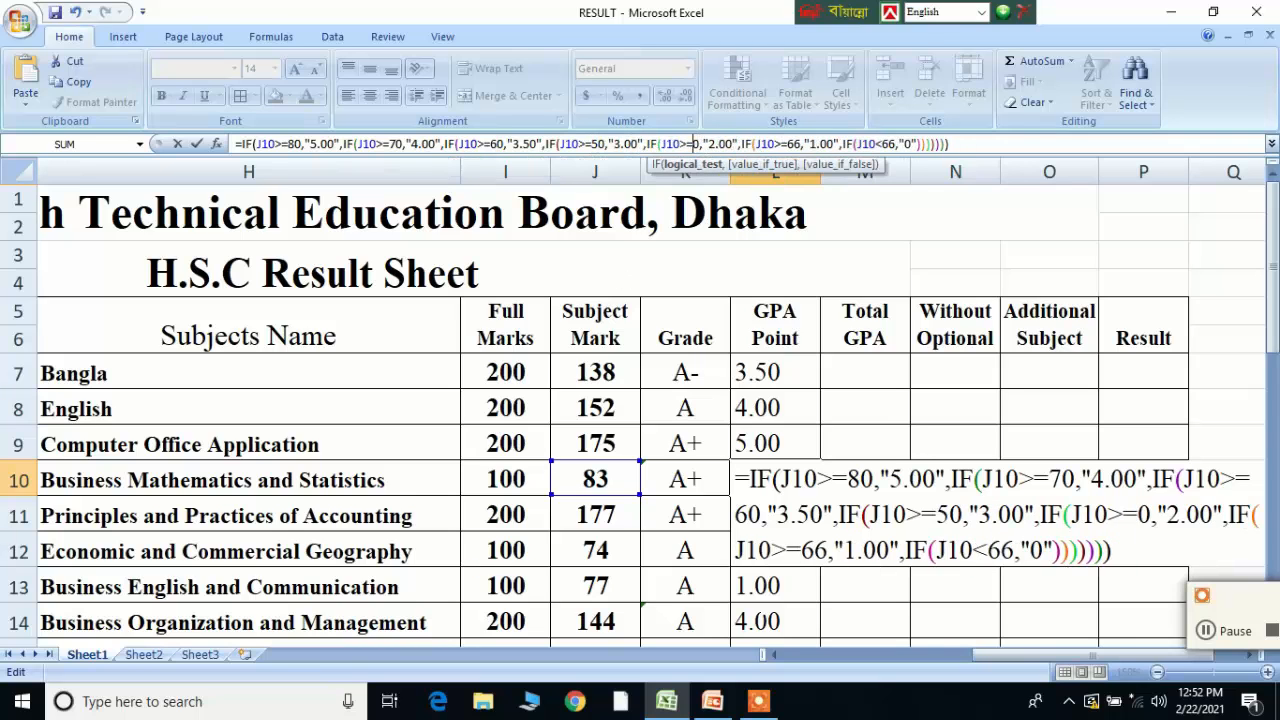
{"action": "type", "text": "4"}
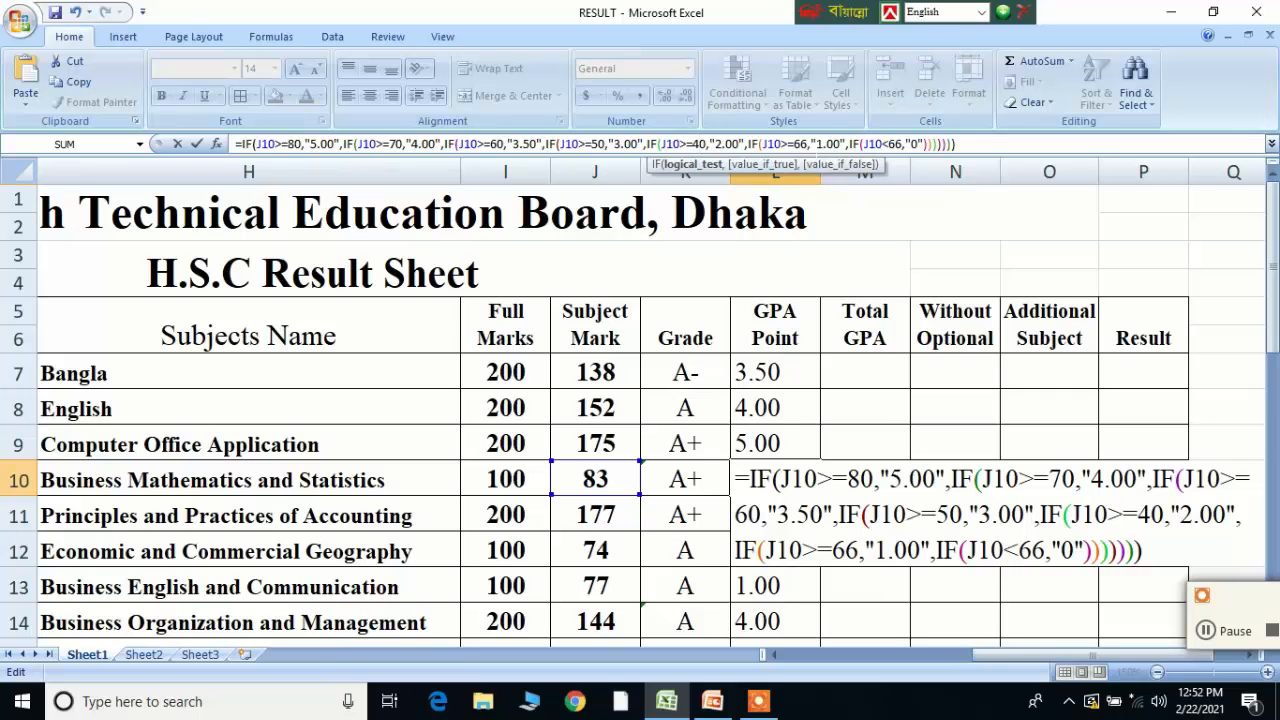
{"action": "left_click", "coordinate": [801, 144]}
{"action": "key", "text": "BackSpace"}
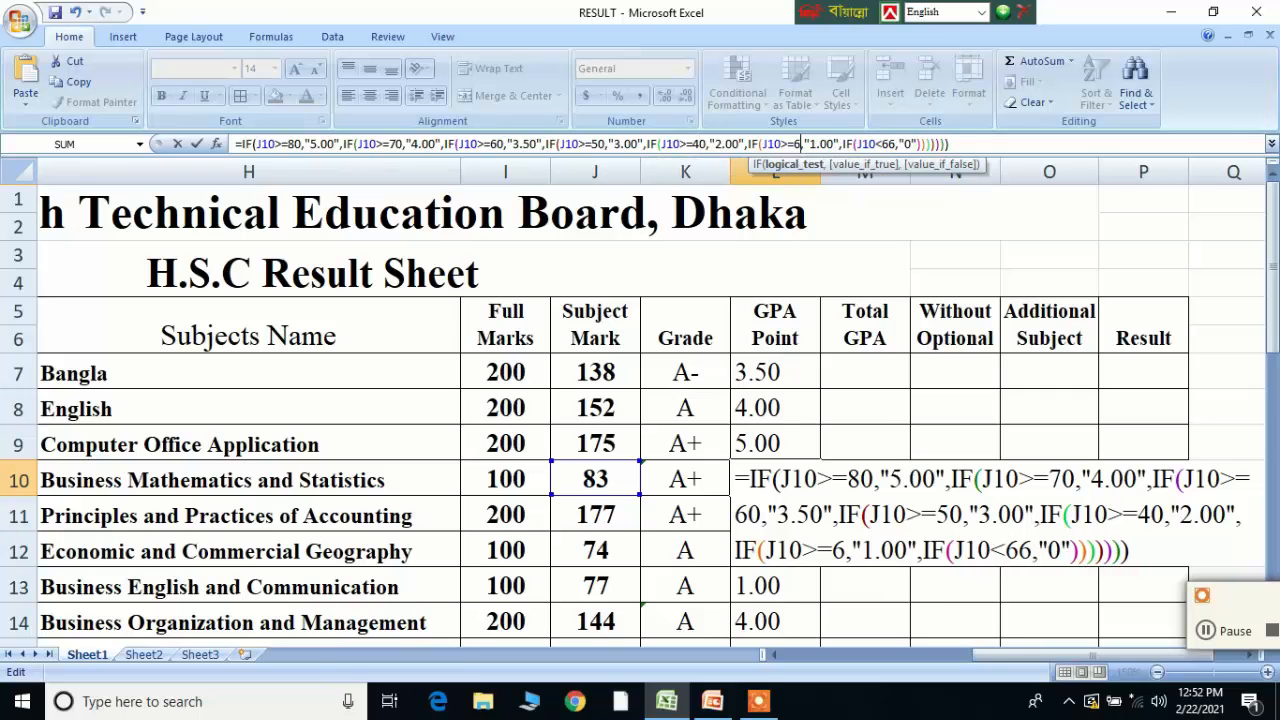
{"action": "key", "text": "Delete"}
{"action": "type", "text": "33"}
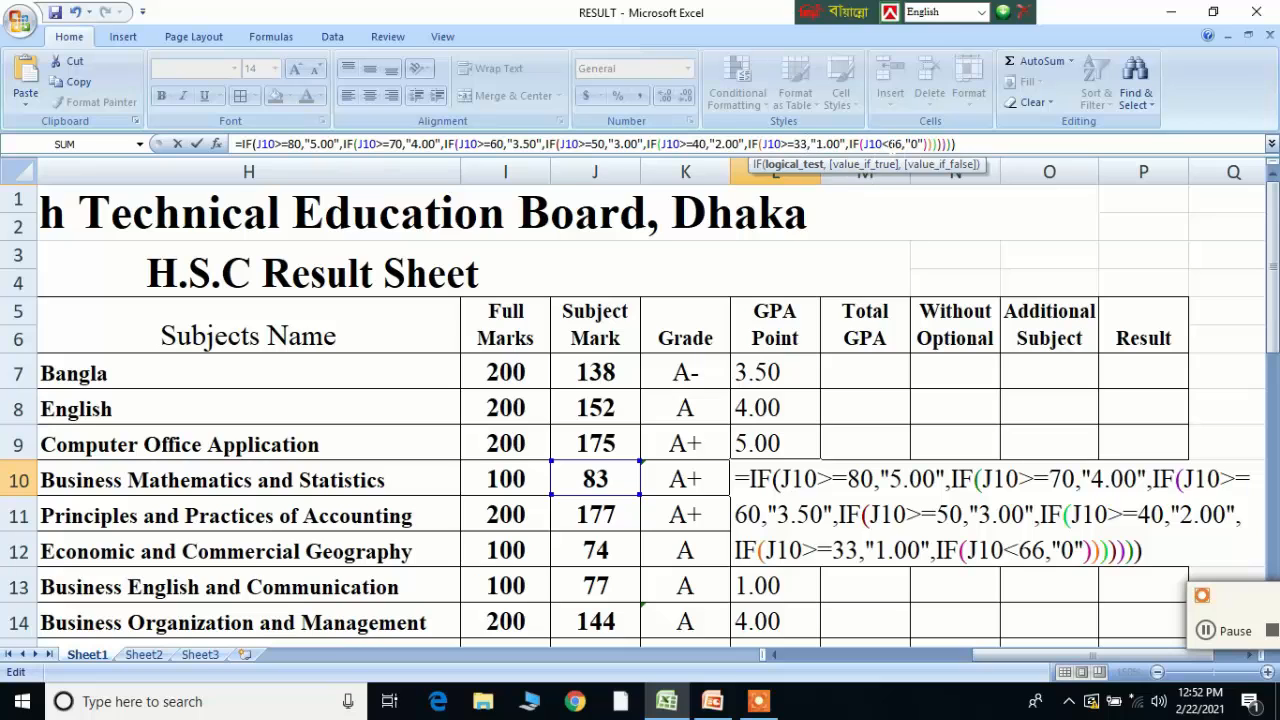
Set the less-than threshold in the last condition of the L10 formula to 33 and commit the formula
{"action": "left_click", "coordinate": [901, 144]}
{"action": "key", "text": "BackSpace"}
{"action": "key", "text": "BackSpace"}
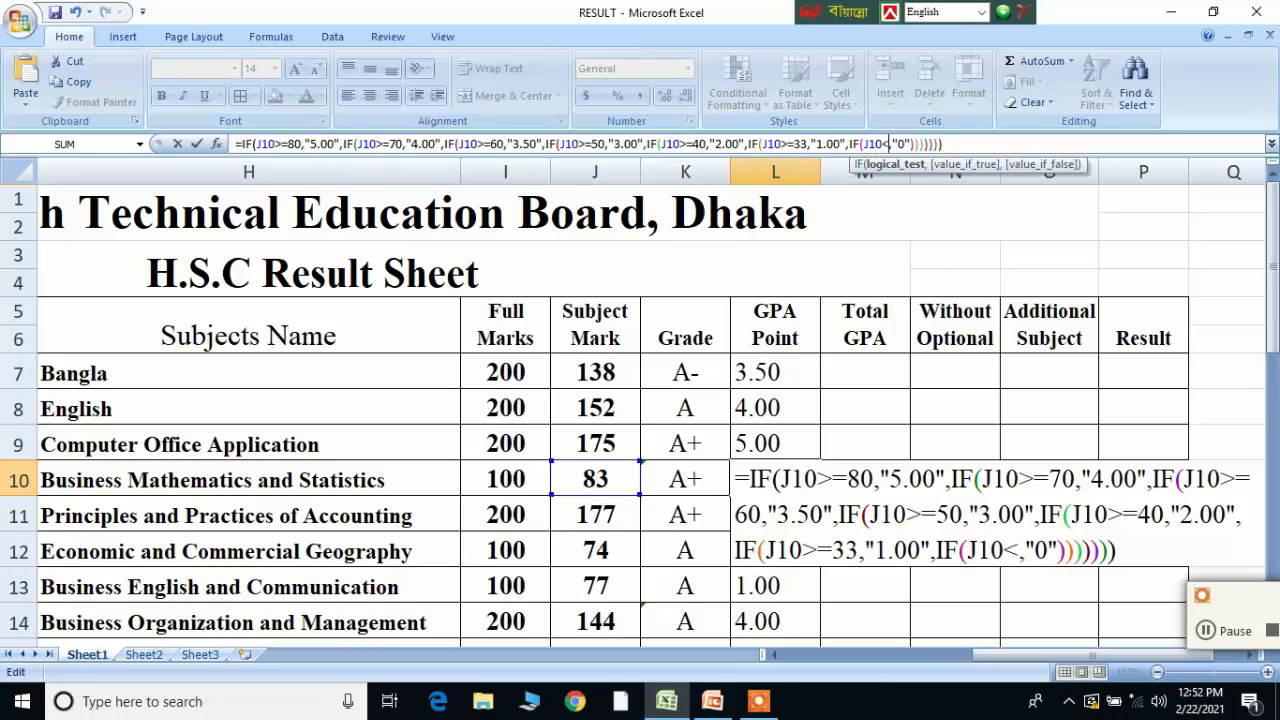
{"action": "type", "text": "33"}
{"action": "key", "text": "End"}
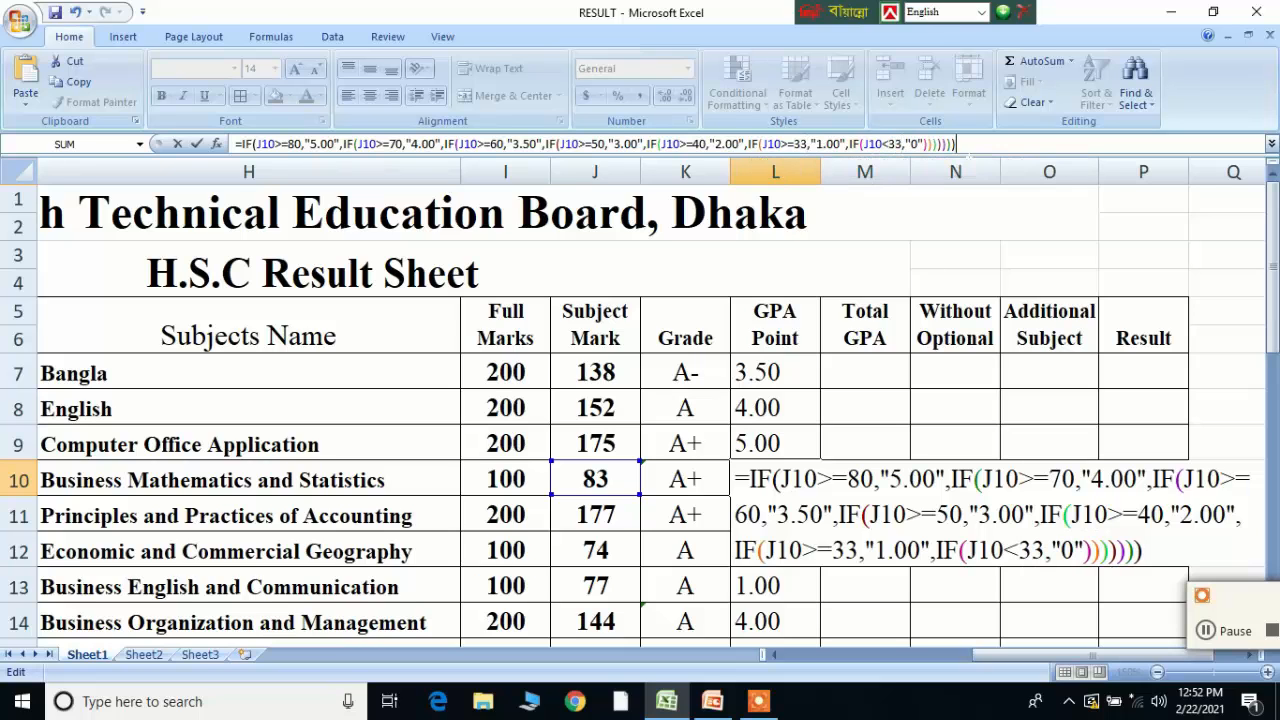
{"action": "key", "text": "Return"}
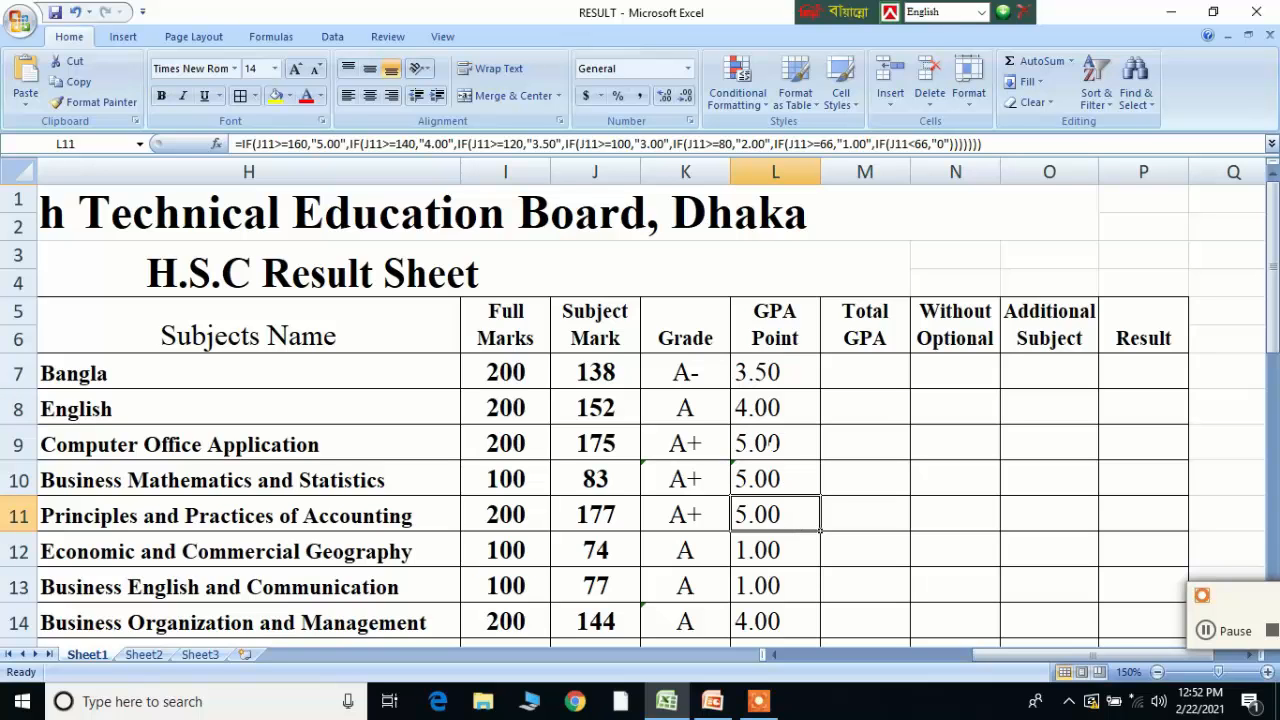
In the Economic and Commercial Geography GPA formula in L12, set the 5.00 threshold to 80 and the 4.00 threshold to 70
{"action": "scroll", "coordinate": [770, 443], "scroll_direction": "down", "scroll_amount": 2}
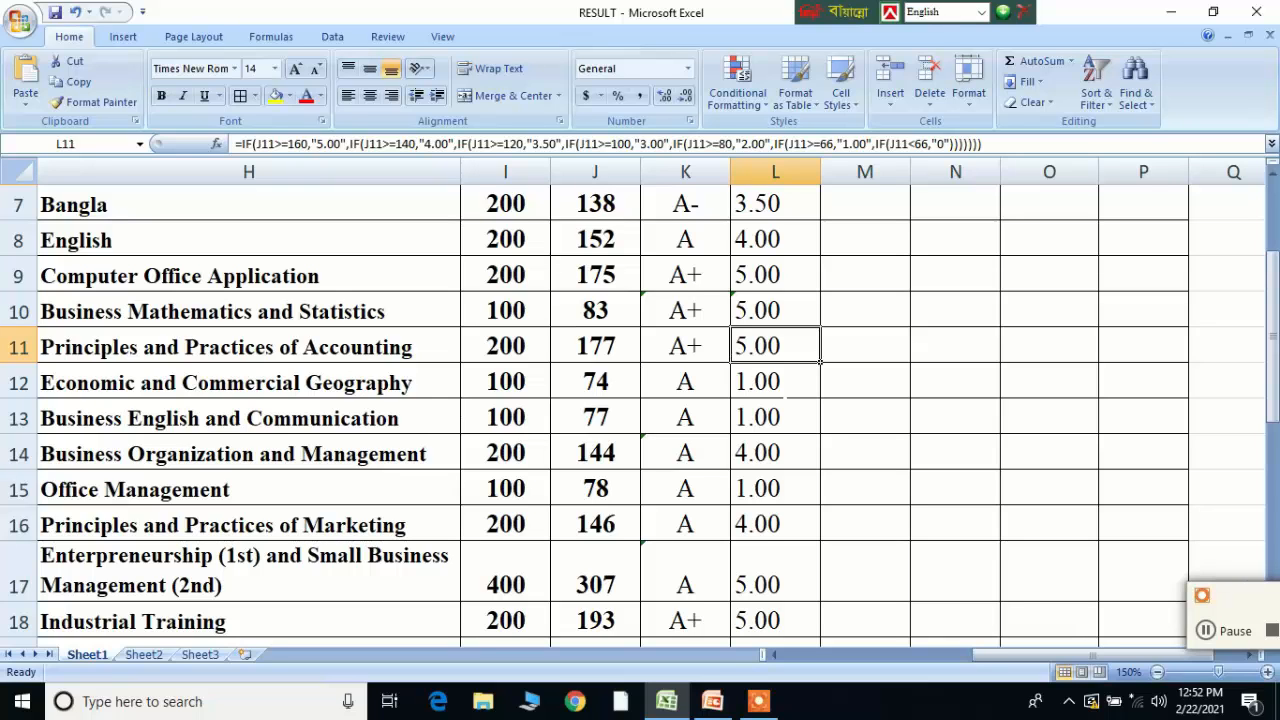
{"action": "left_click", "coordinate": [773, 385]}
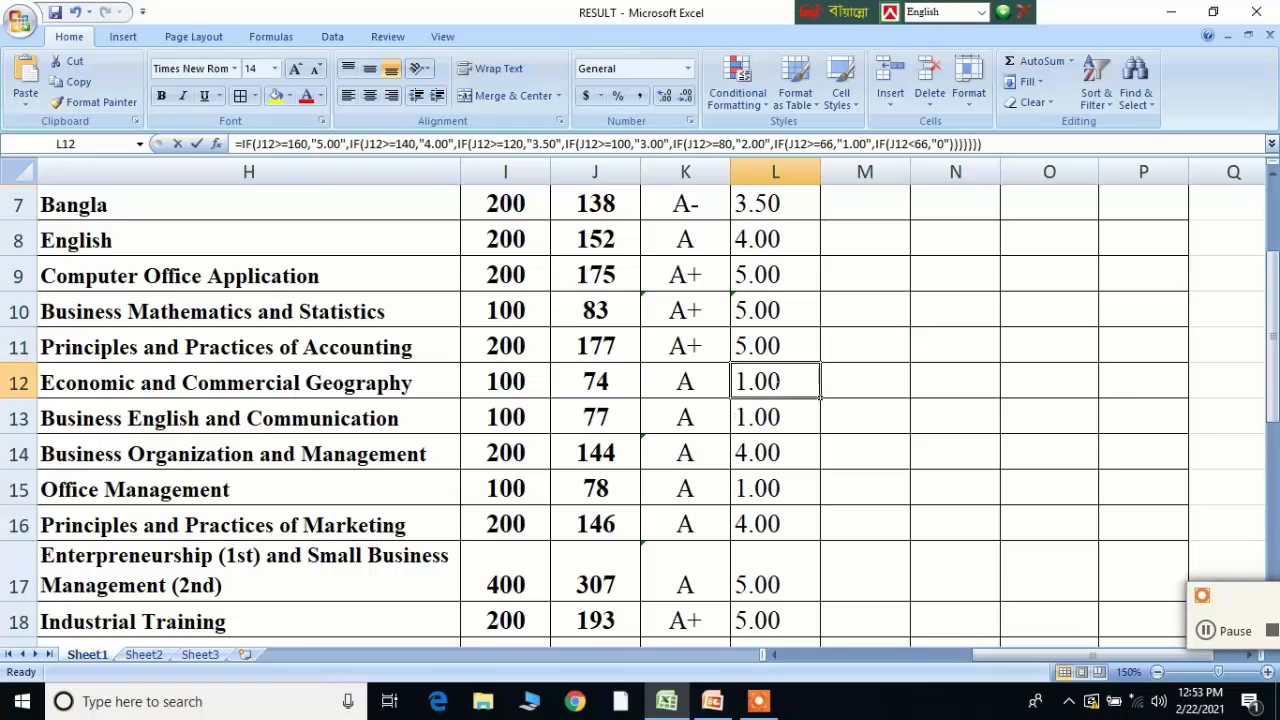
{"action": "double_click", "coordinate": [773, 385]}
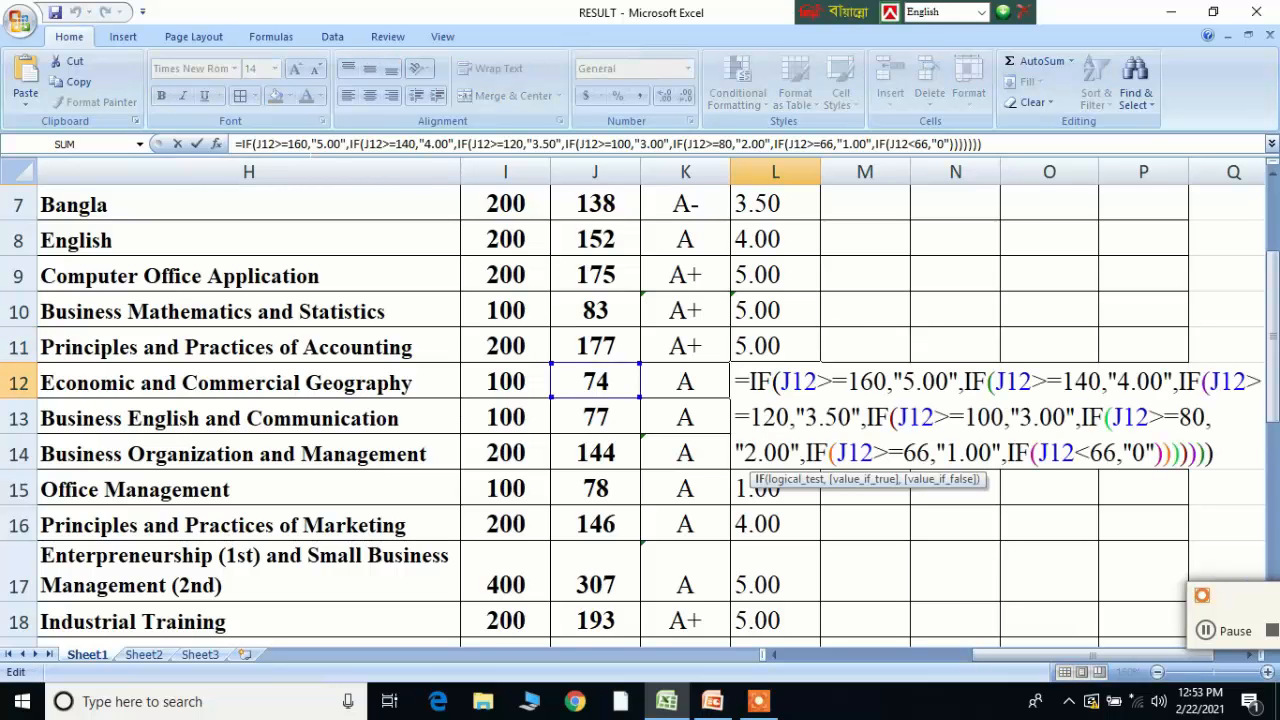
{"action": "left_click", "coordinate": [302, 144]}
{"action": "key", "text": "BackSpace"}
{"action": "key", "text": "BackSpace"}
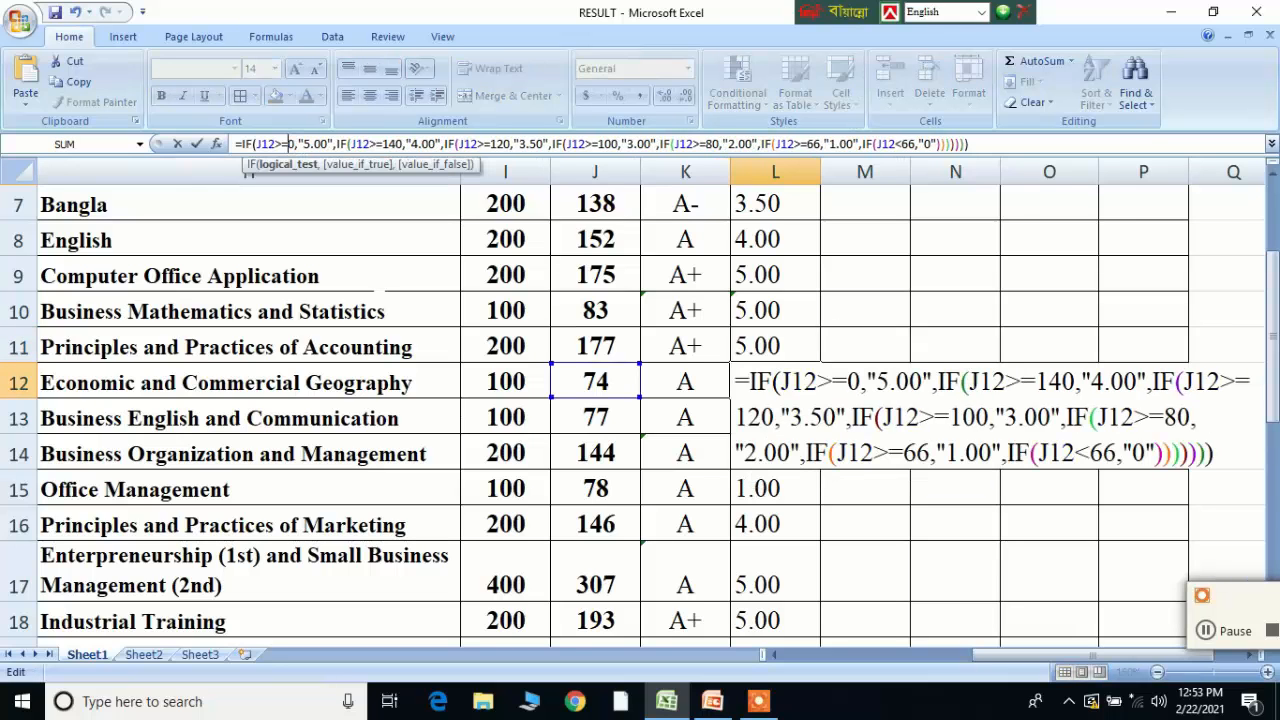
{"action": "type", "text": "8"}
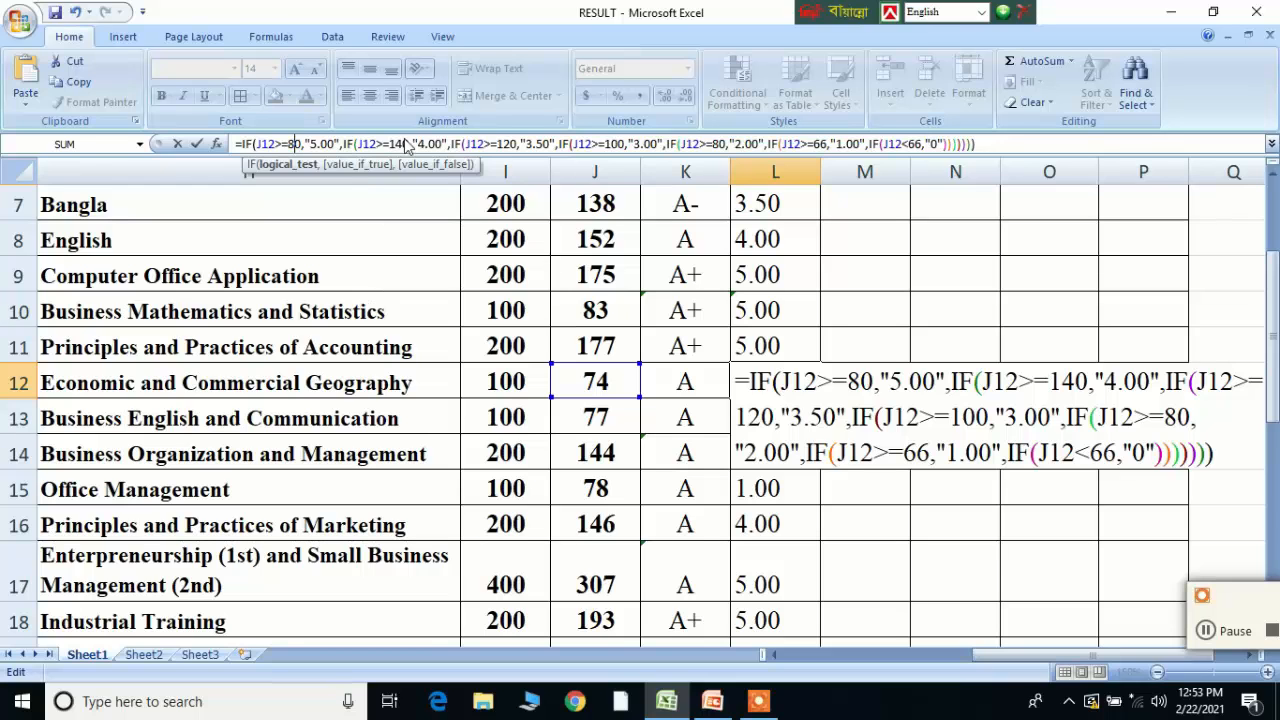
{"action": "left_click", "coordinate": [404, 144]}
{"action": "key", "text": "BackSpace"}
{"action": "key", "text": "BackSpace"}
{"action": "type", "text": "7"}
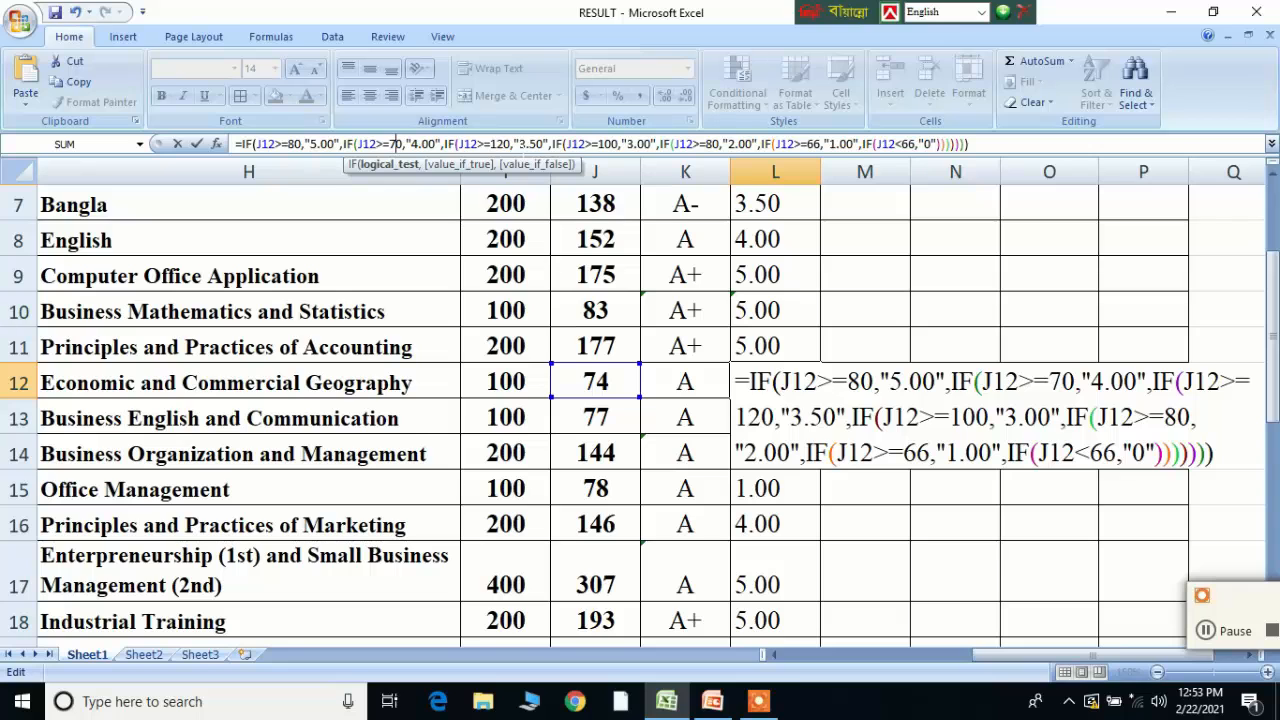
In the L12 formula, set the 3.50 threshold to 60 and the 3.00 threshold to 50
{"action": "key", "text": "shift+Home"}
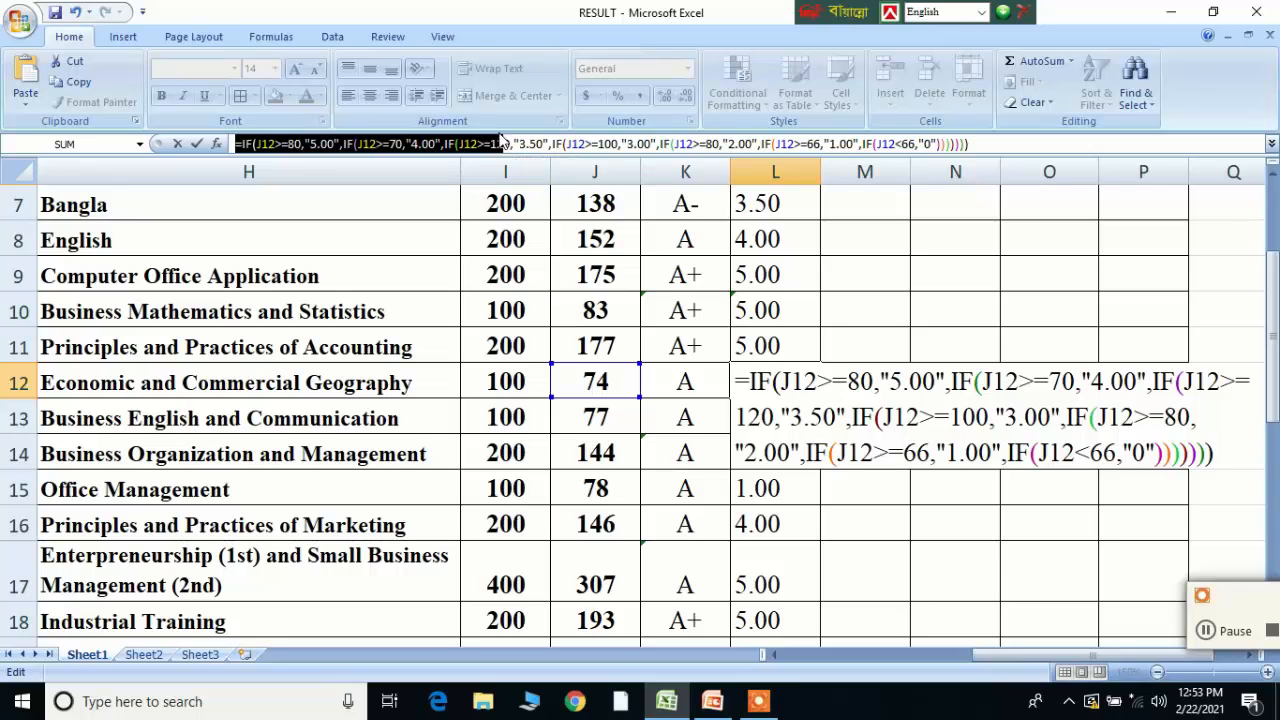
{"action": "left_click", "coordinate": [513, 146]}
{"action": "key", "text": "BackSpace"}
{"action": "key", "text": "BackSpace"}
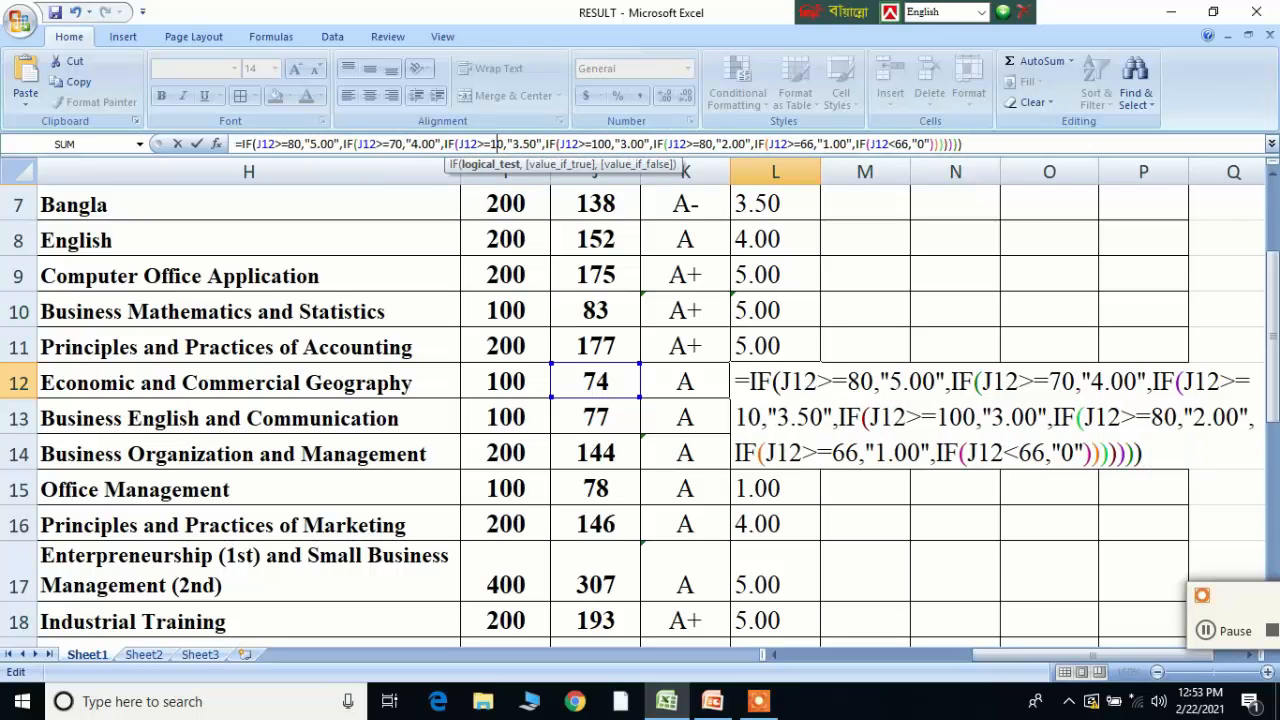
{"action": "type", "text": "6"}
{"action": "left_click", "coordinate": [597, 144]}
{"action": "key", "text": "Delete"}
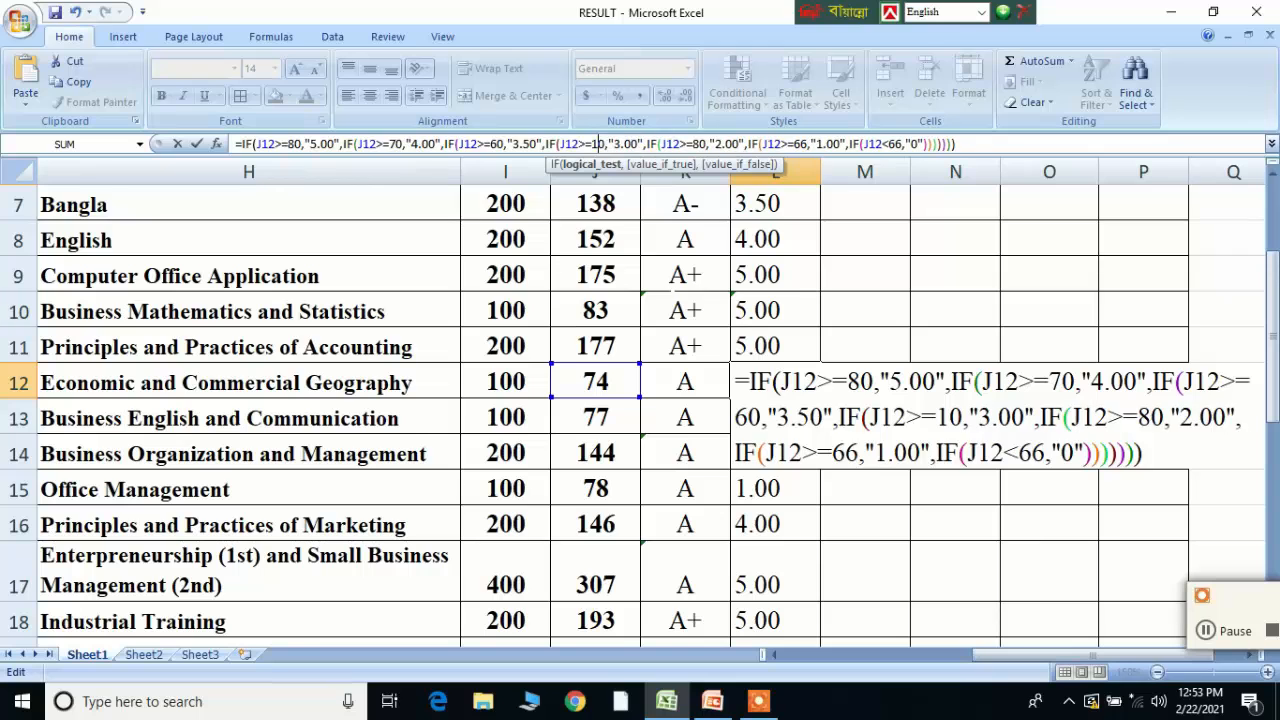
{"action": "key", "text": "BackSpace"}
{"action": "type", "text": "5"}
In the L12 formula, set the 2.00 threshold to 40 and the 1.00 threshold to 33
{"action": "left_click", "coordinate": [700, 144]}
{"action": "key", "text": "BackSpace"}
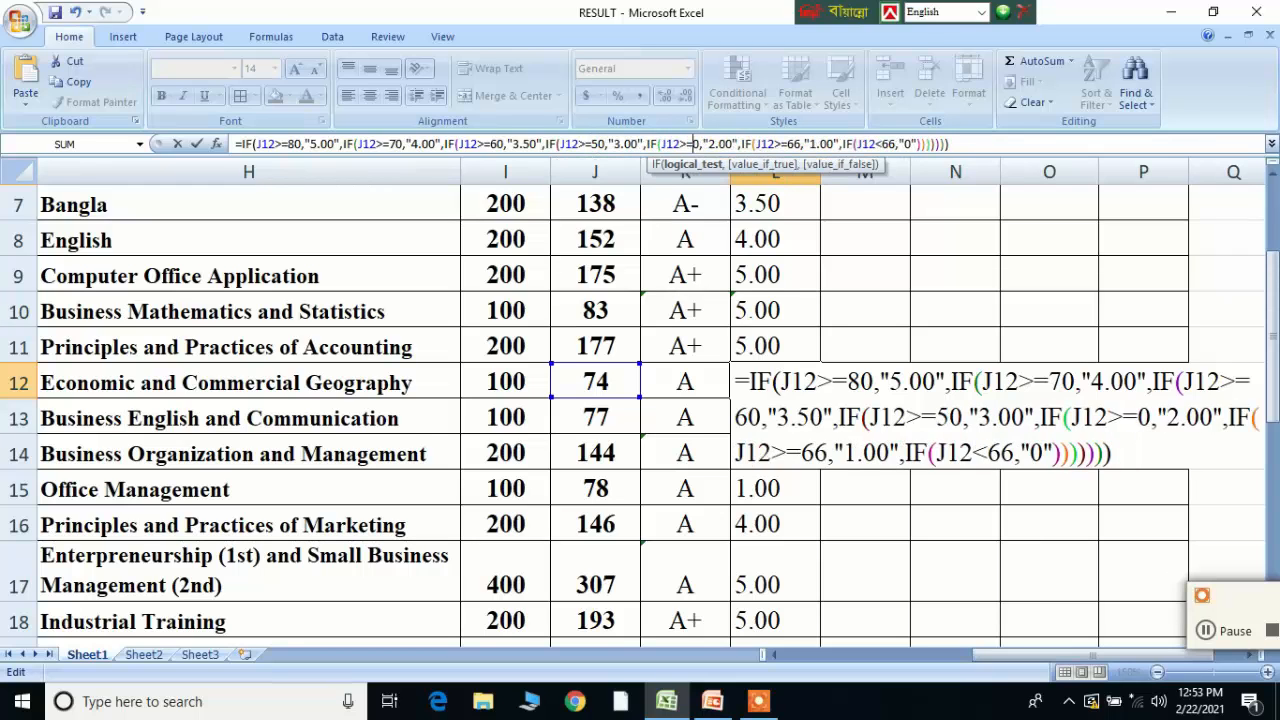
{"action": "type", "text": "4"}
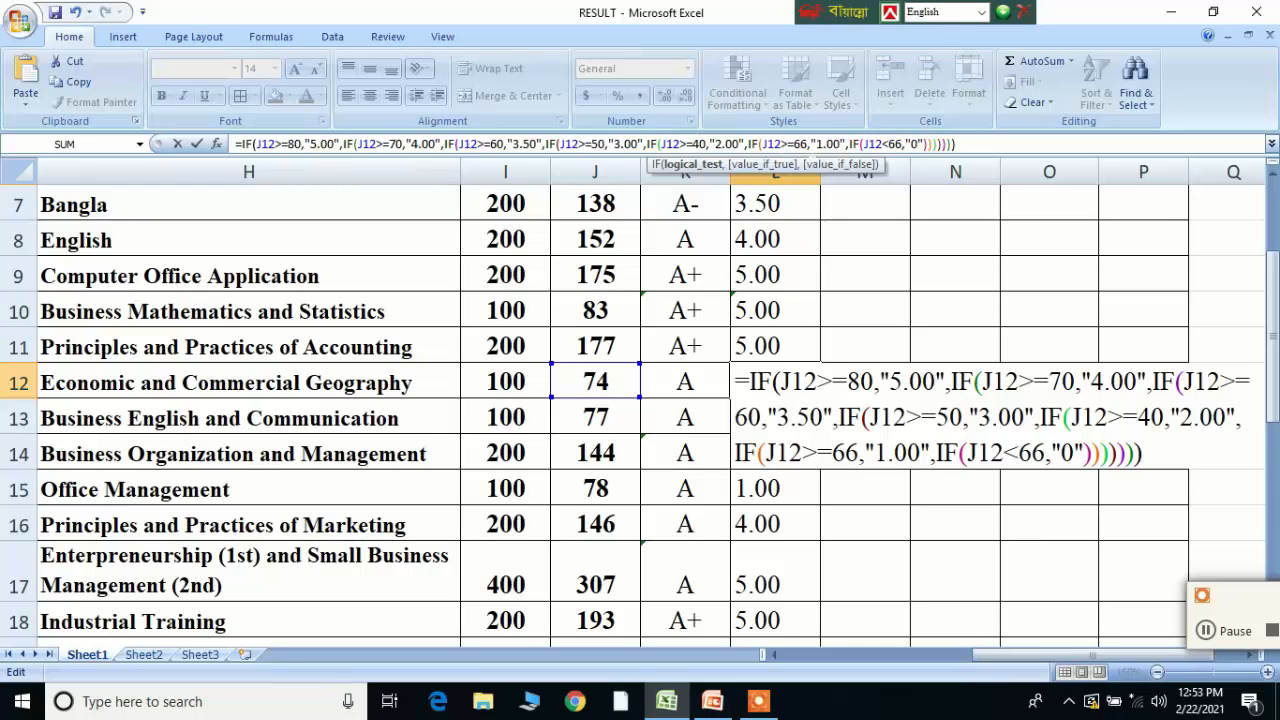
{"action": "left_click", "coordinate": [801, 144]}
{"action": "key", "text": "BackSpace"}
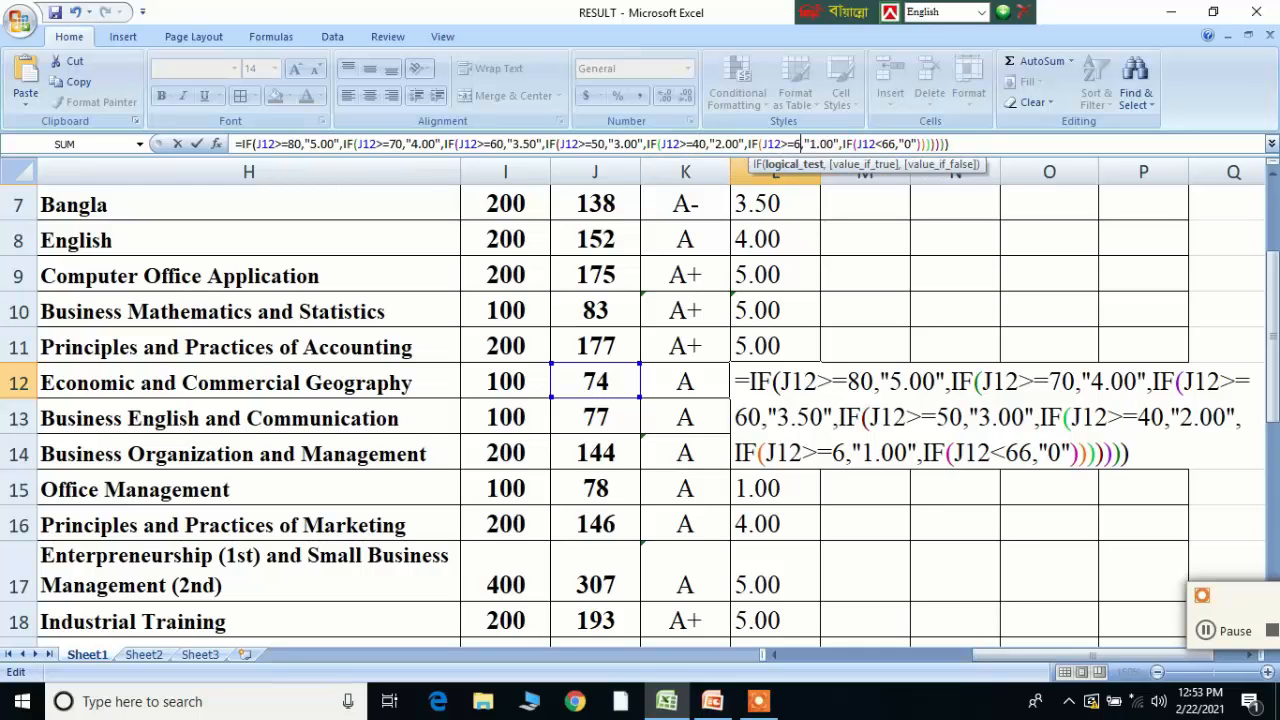
{"action": "key", "text": "Delete"}
{"action": "type", "text": "33"}
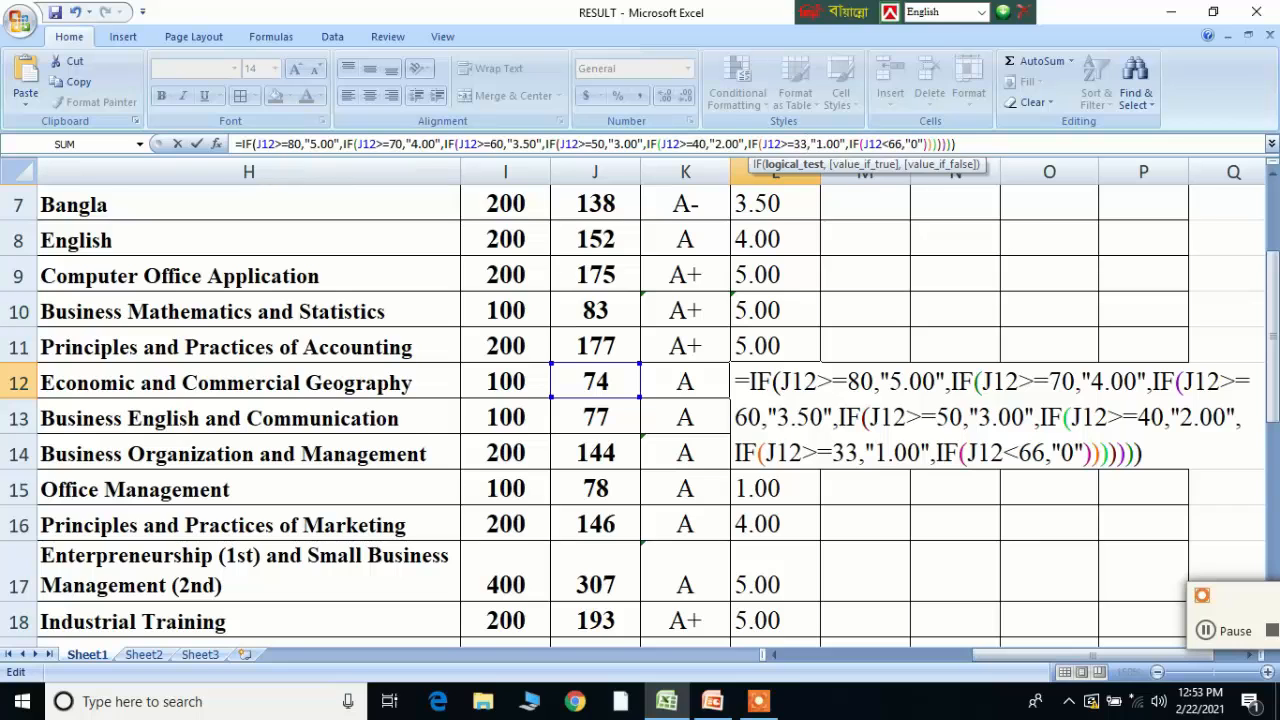
Set the less-than threshold in the last condition of the L12 formula to 33, and fill the committed formula down to L13
{"action": "left_click", "coordinate": [897, 144]}
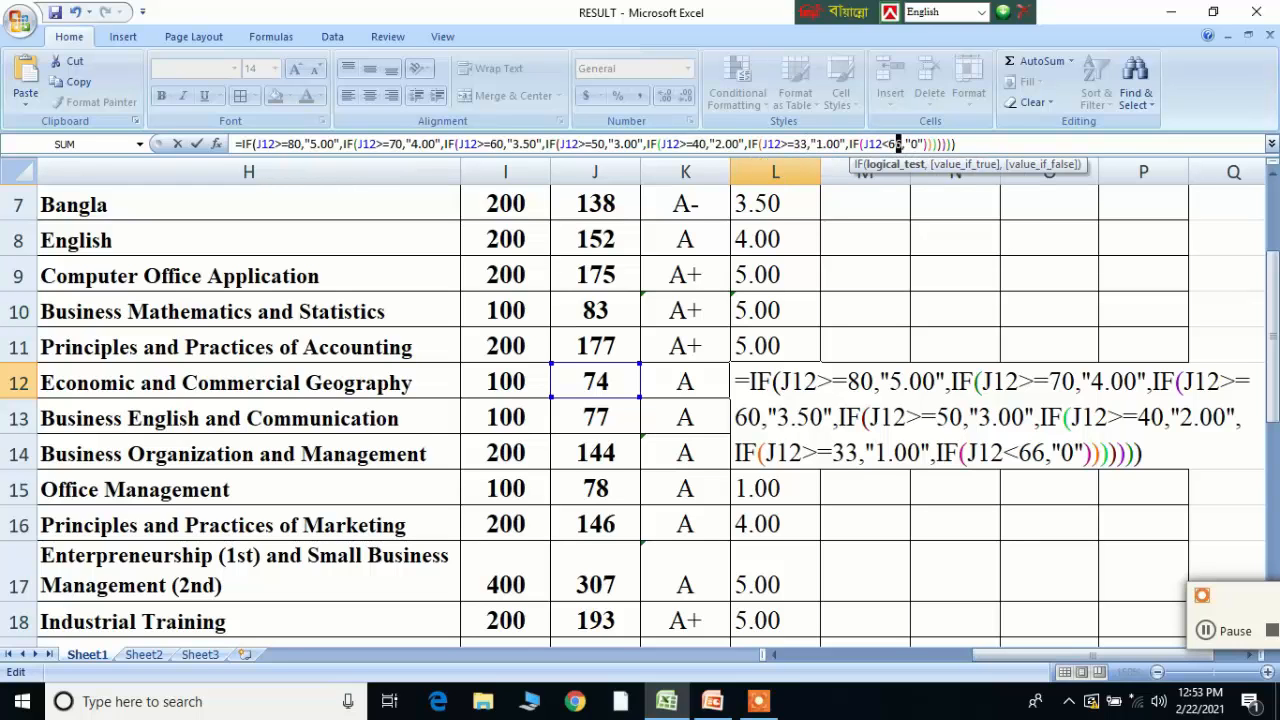
{"action": "key", "text": "BackSpace"}
{"action": "key", "text": "Delete"}
{"action": "type", "text": "33"}
{"action": "key", "text": "Return"}
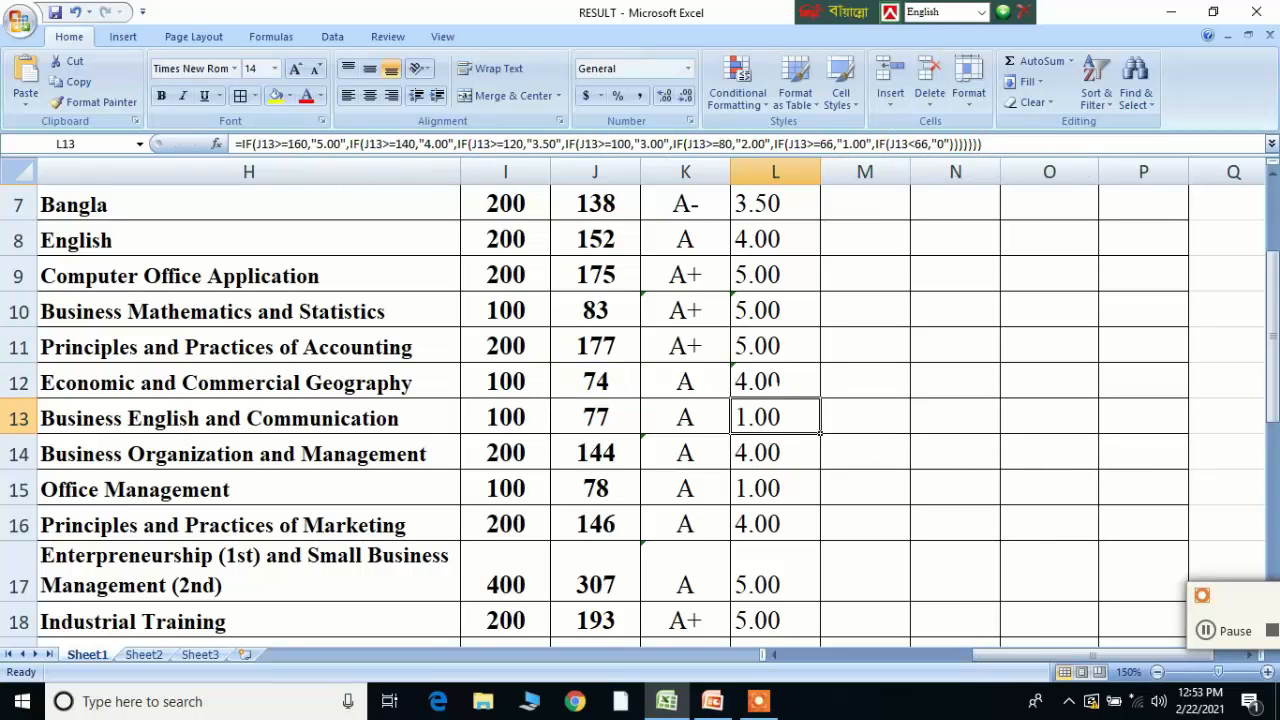
{"action": "left_click", "coordinate": [788, 385]}
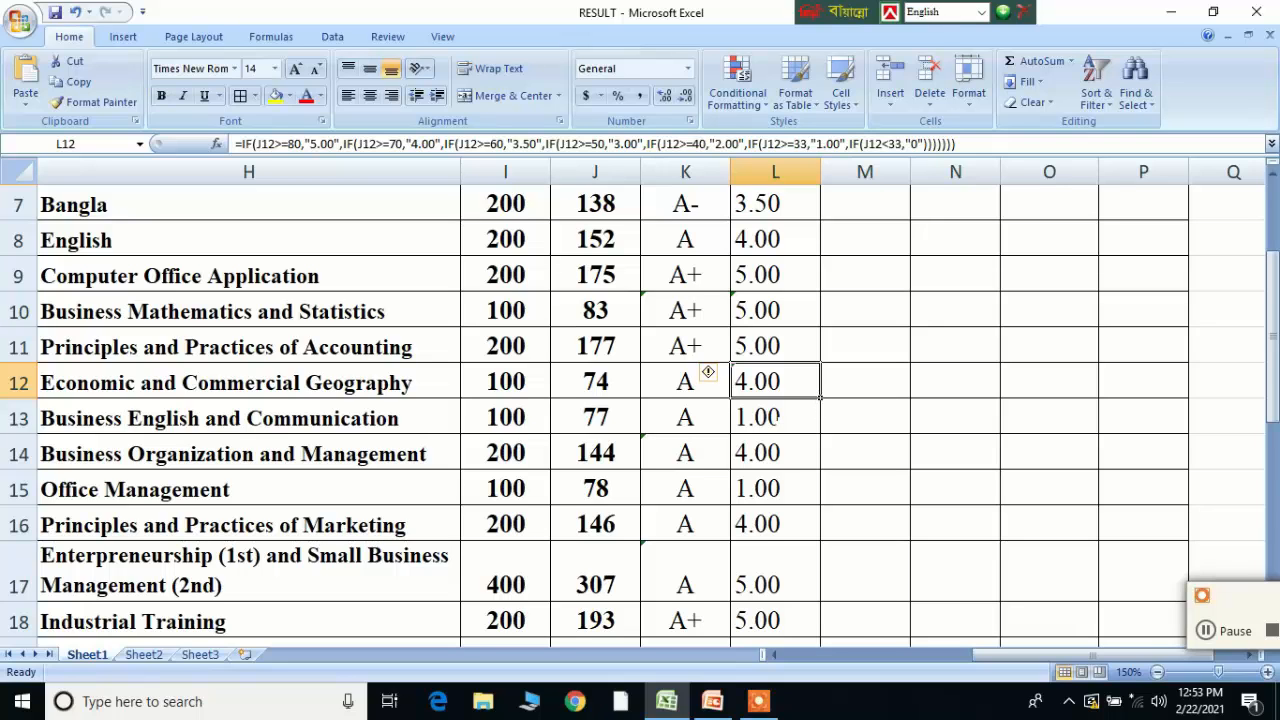
{"action": "left_click_drag", "start_coordinate": [820, 398], "coordinate": [826, 434]}
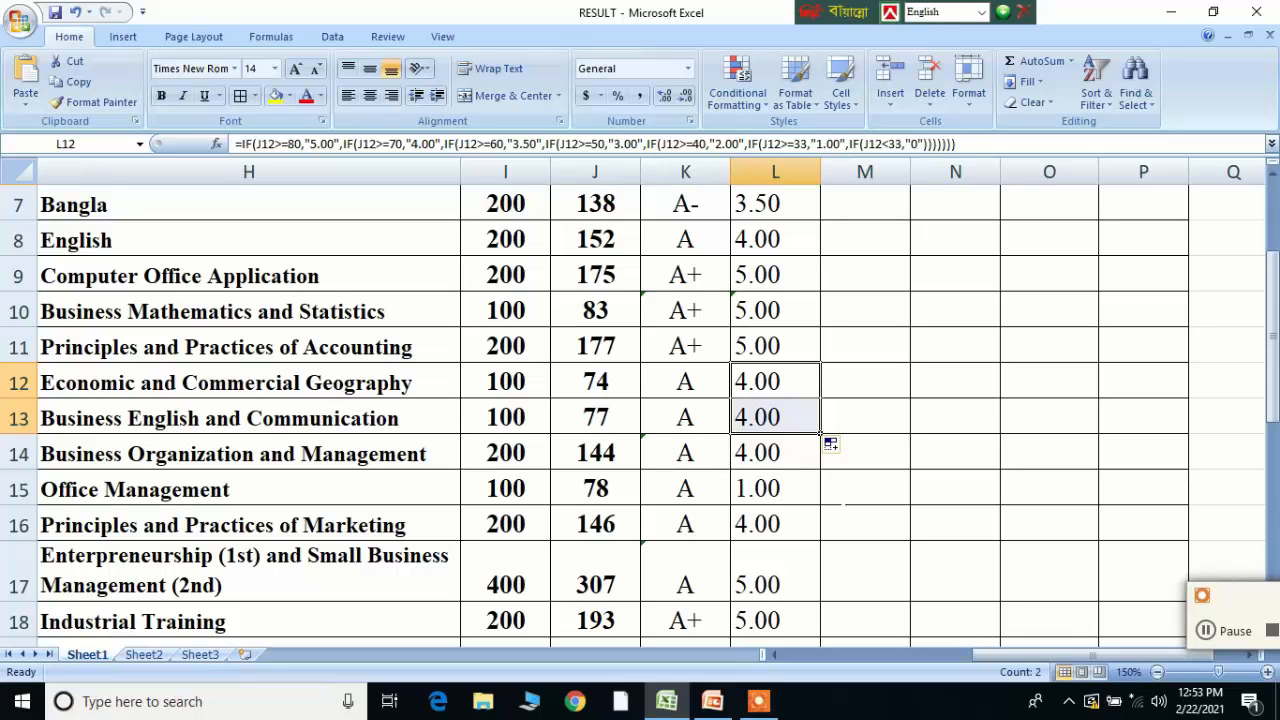
In the Office Management GPA formula in L15, set the 5.00 threshold to 80 and the 4.00 threshold to 70
{"action": "left_click", "coordinate": [778, 488]}
{"action": "double_click", "coordinate": [775, 488]}
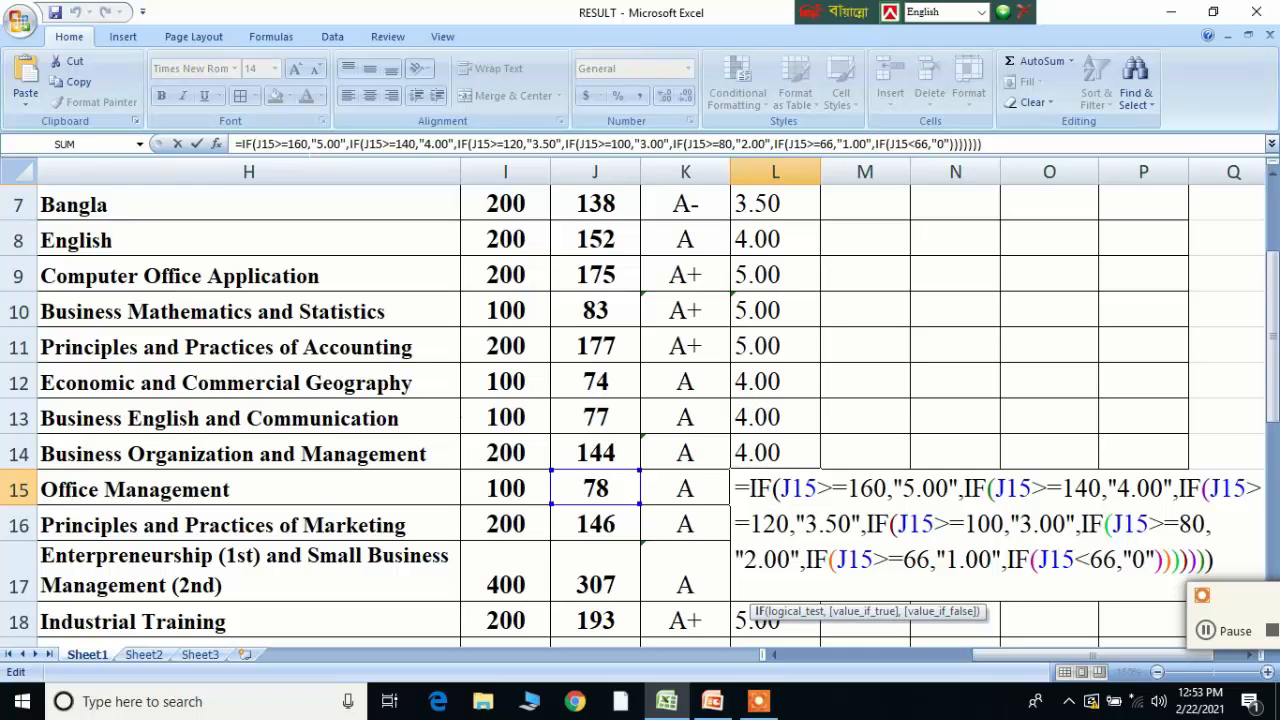
{"action": "left_click", "coordinate": [301, 144]}
{"action": "key", "text": "BackSpace"}
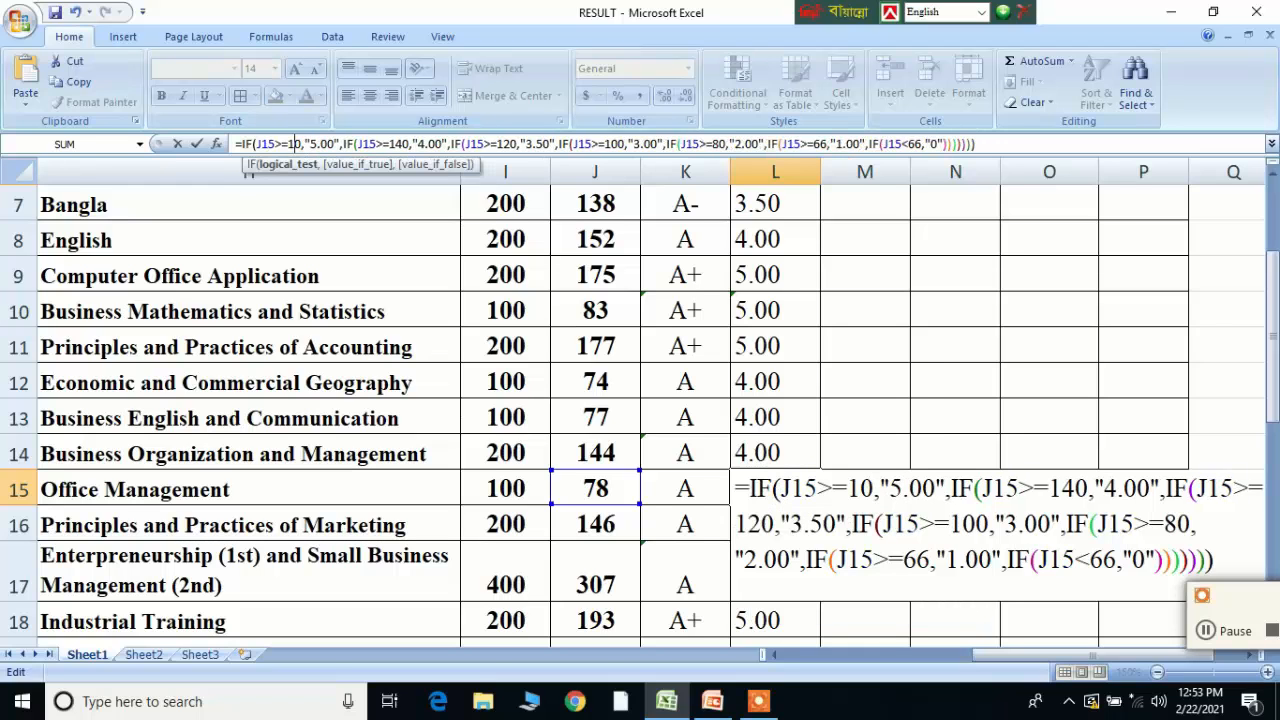
{"action": "key", "text": "BackSpace"}
{"action": "type", "text": "8"}
{"action": "left_click", "coordinate": [404, 147]}
{"action": "key", "text": "BackSpace"}
{"action": "key", "text": "BackSpace"}
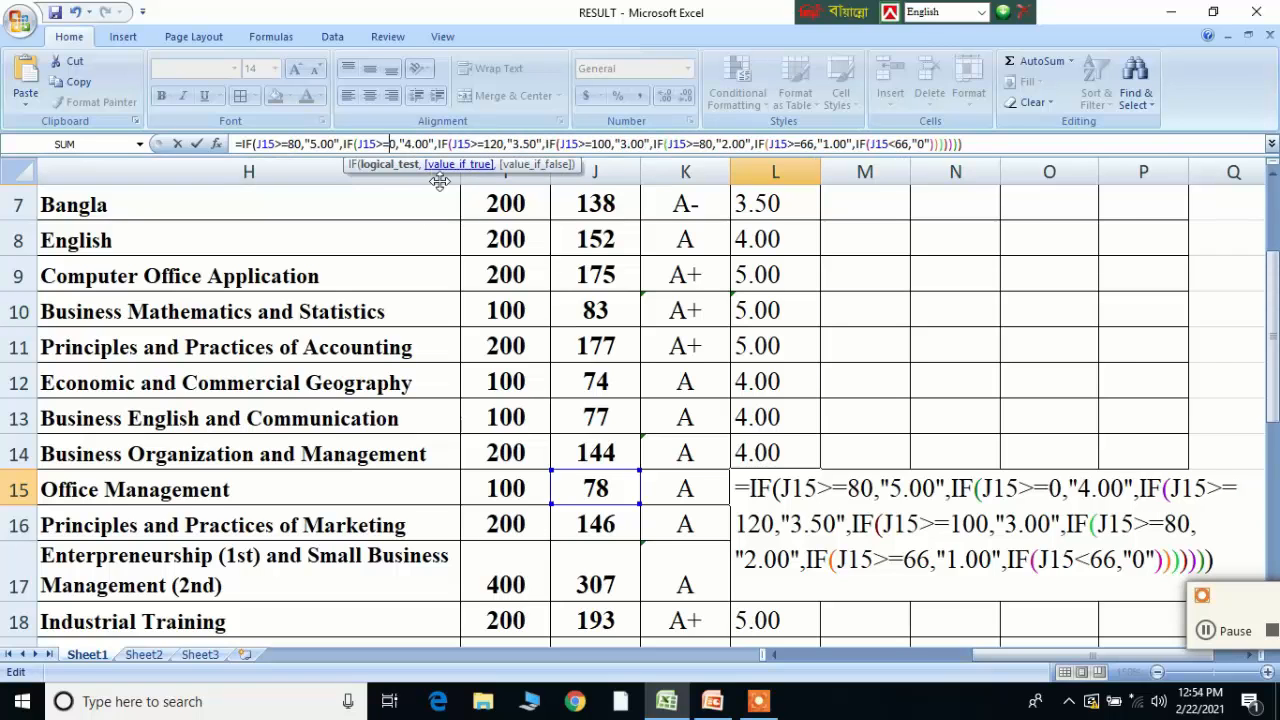
{"action": "type", "text": "7"}
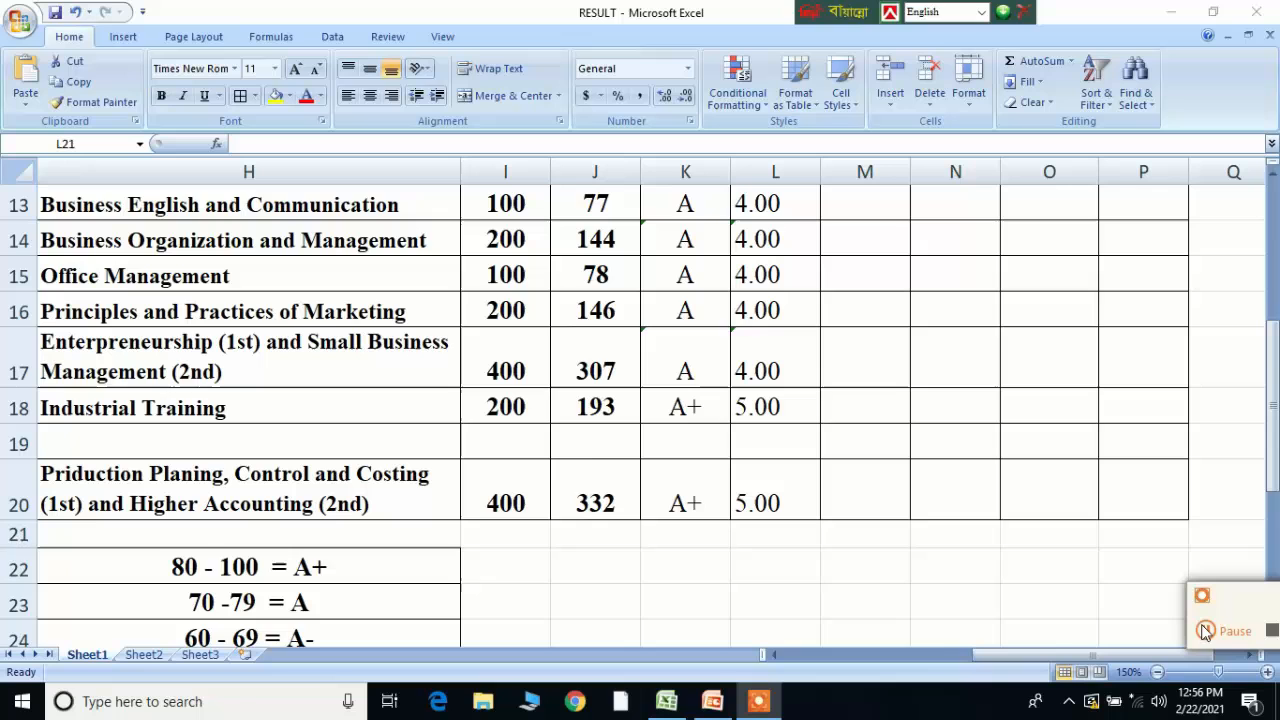
Examine the nested IF formula in L17 that gives the GPA point of the 400-mark Entrepreneurship and Small Business Management subject
{"action": "scroll", "coordinate": [663, 360], "scroll_direction": "up", "scroll_amount": 1}
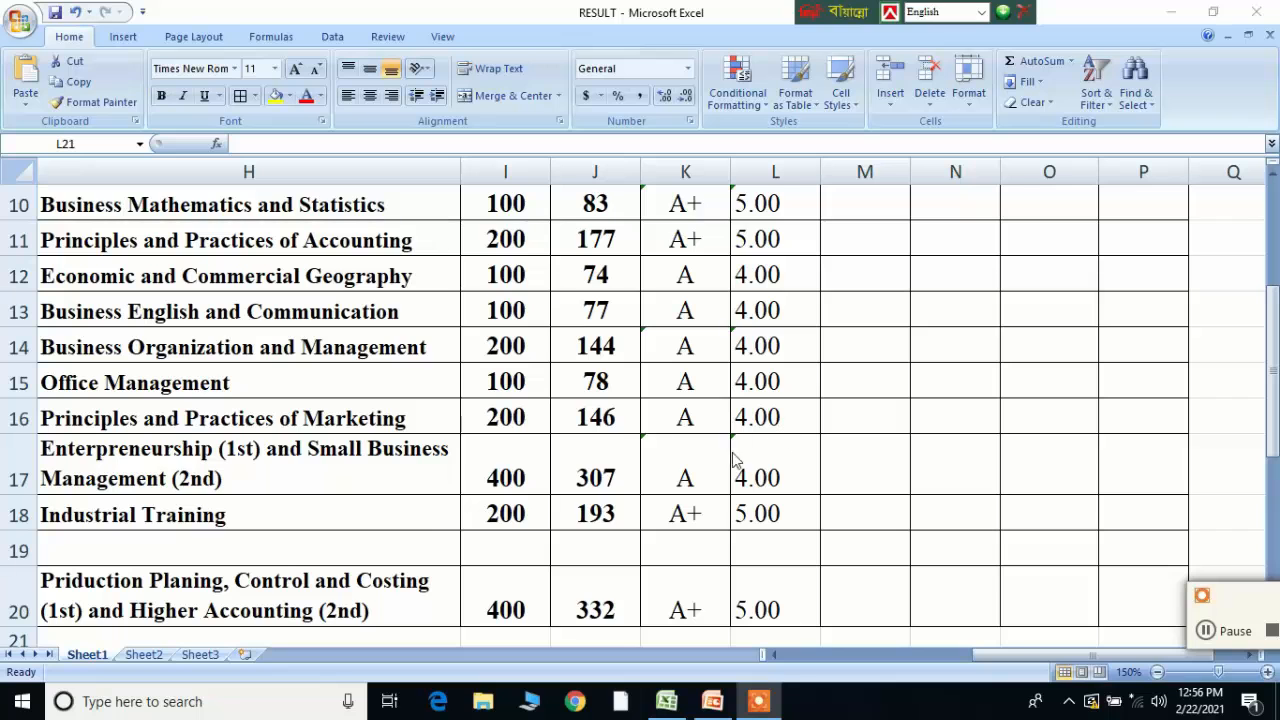
{"action": "double_click", "coordinate": [769, 474]}
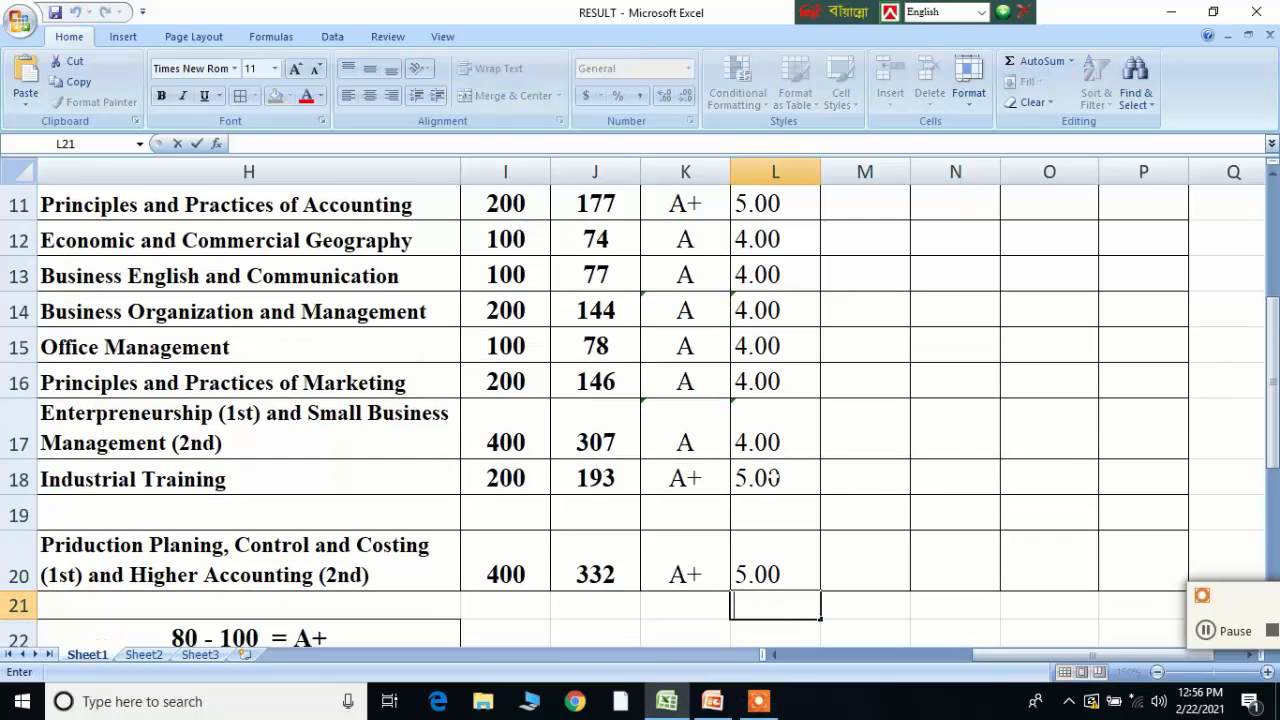
{"action": "double_click", "coordinate": [778, 441]}
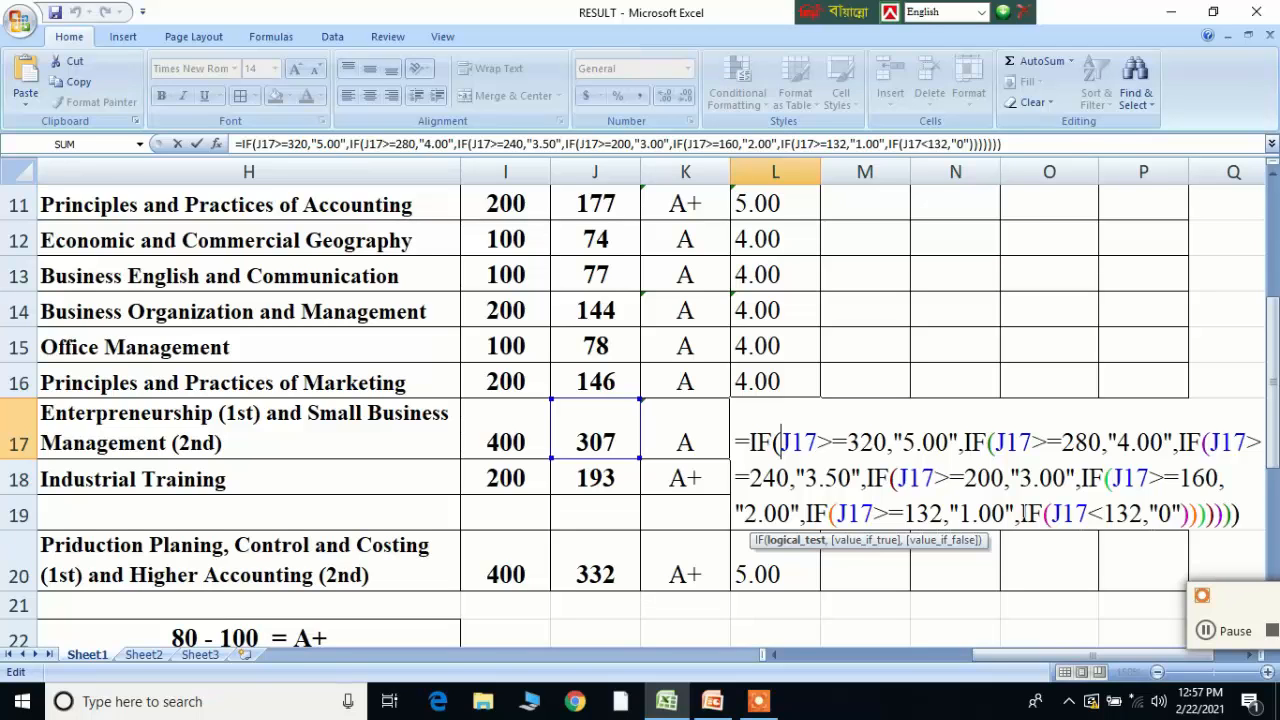
{"action": "key", "text": "Return"}
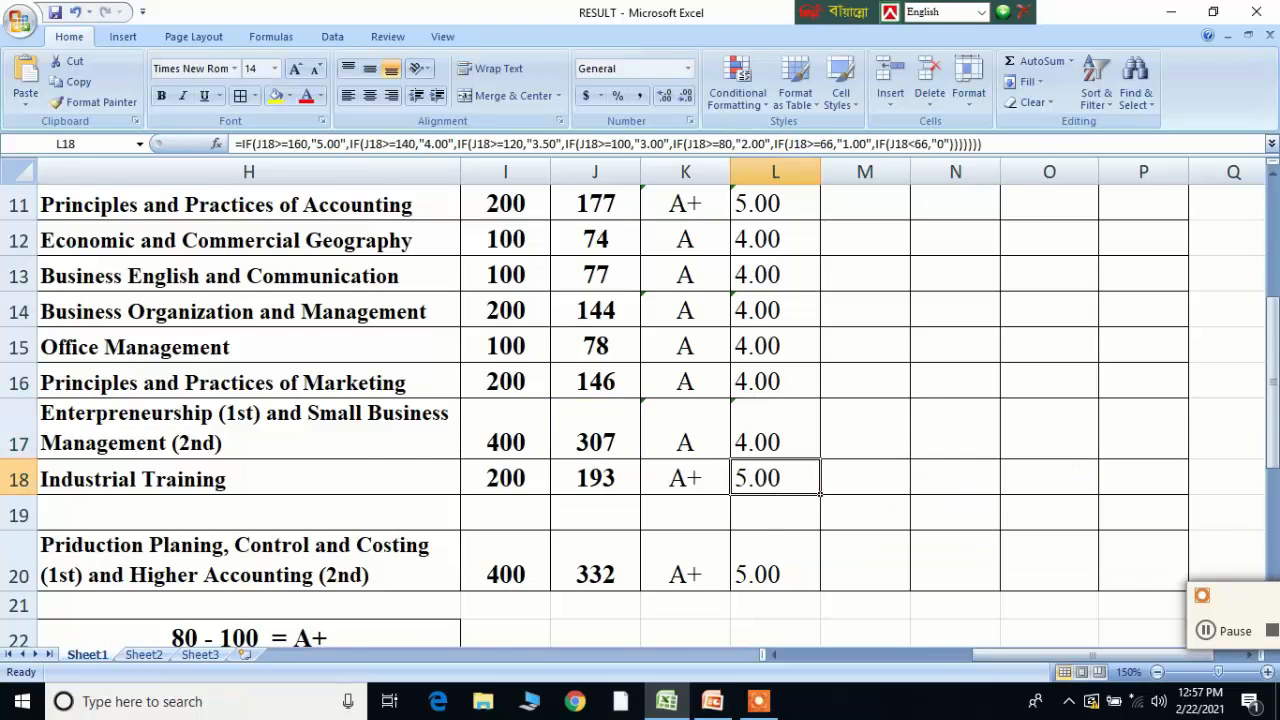
{"action": "scroll", "coordinate": [640, 400], "scroll_direction": "down", "scroll_amount": 1}
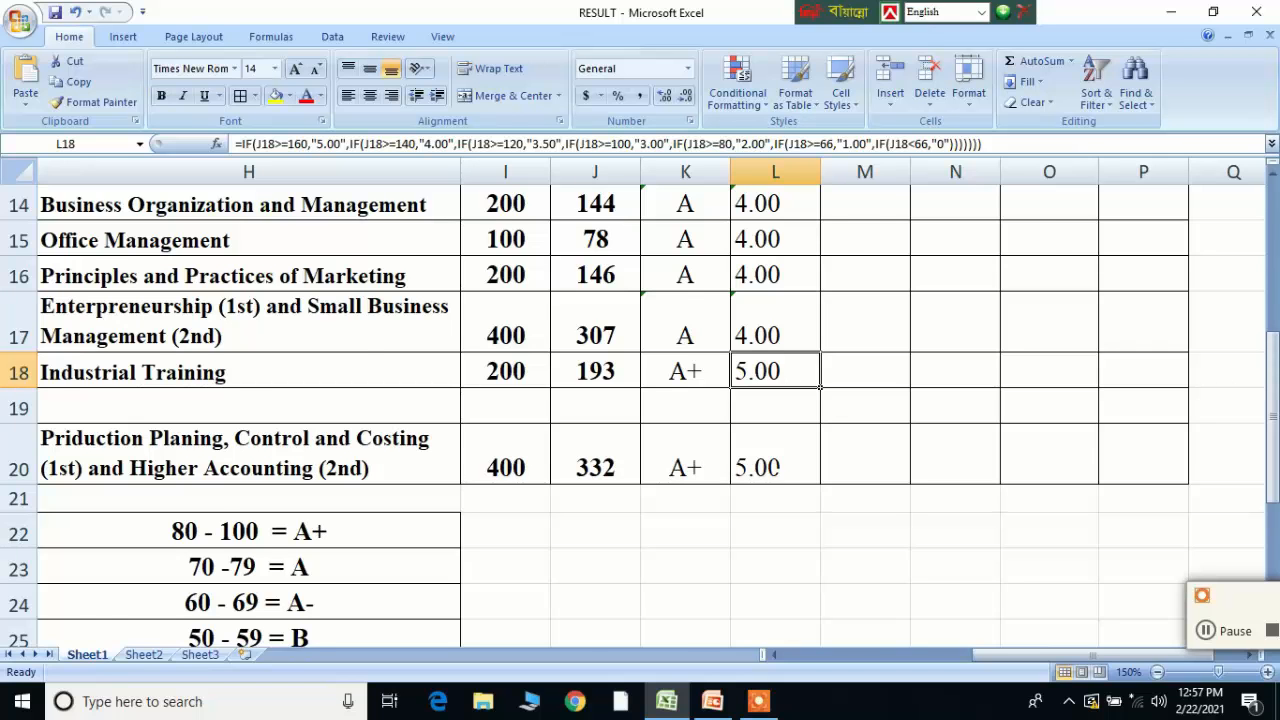
{"action": "scroll", "coordinate": [640, 400], "scroll_direction": "up", "scroll_amount": 4}
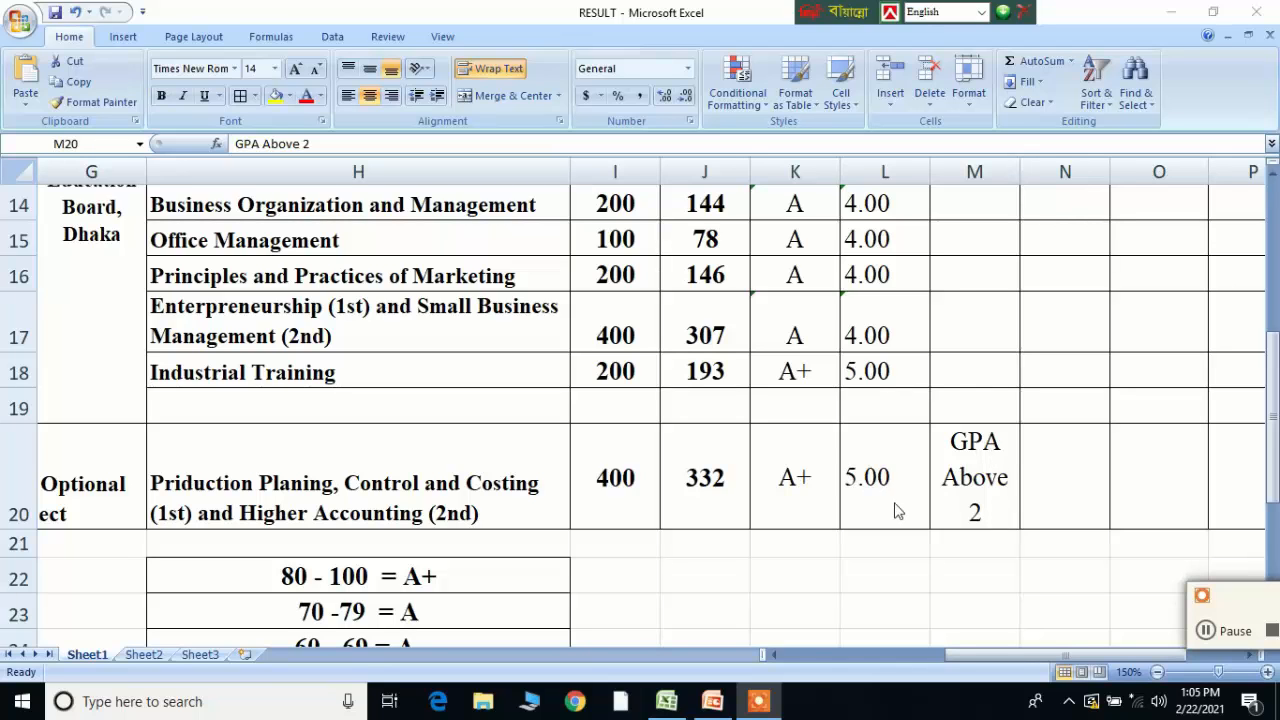
Enter =if(L20>2,L20-2,0) in M19 to calculate the optional subject's GPA above 2
{"action": "left_click", "coordinate": [968, 416]}
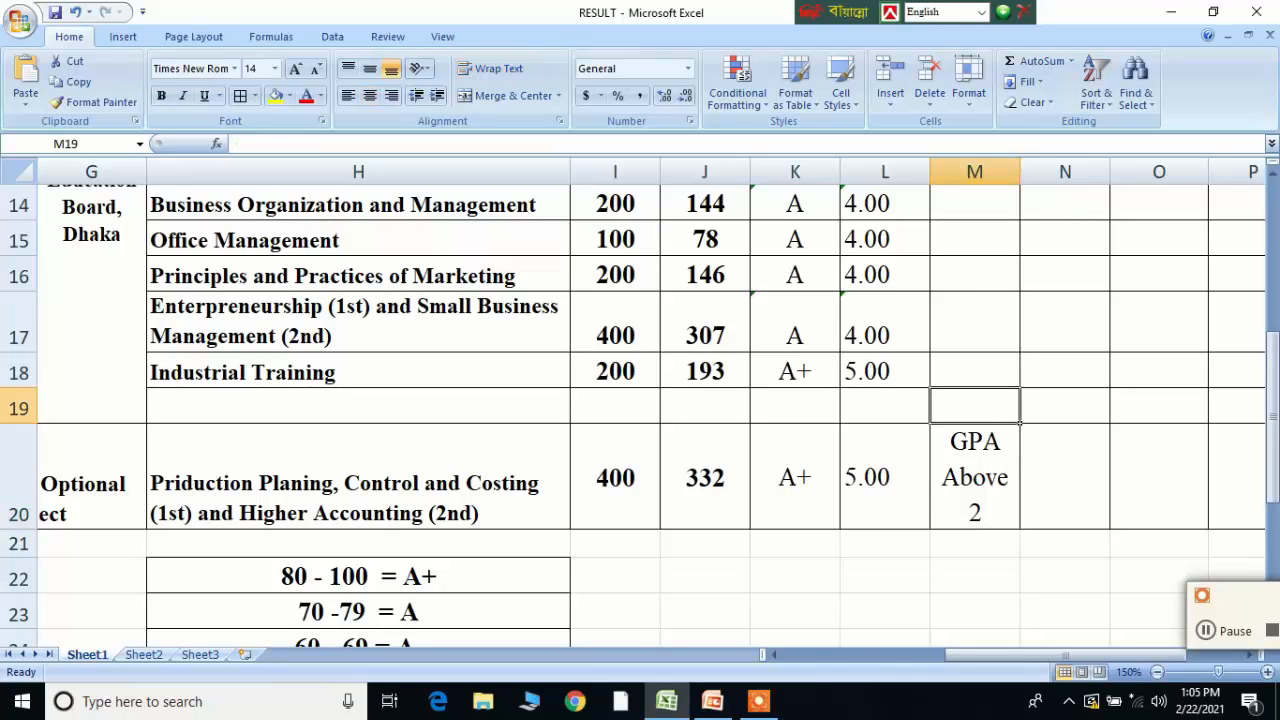
{"action": "type", "text": "="}
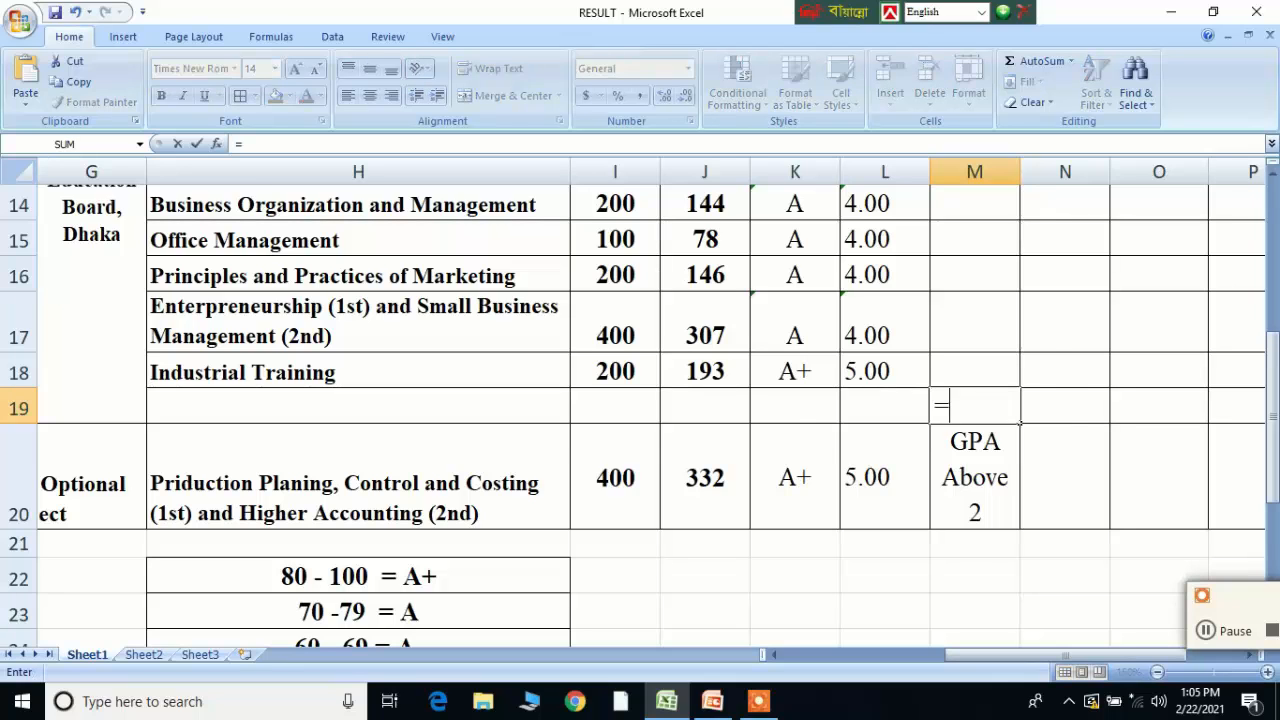
{"action": "type", "text": "if("}
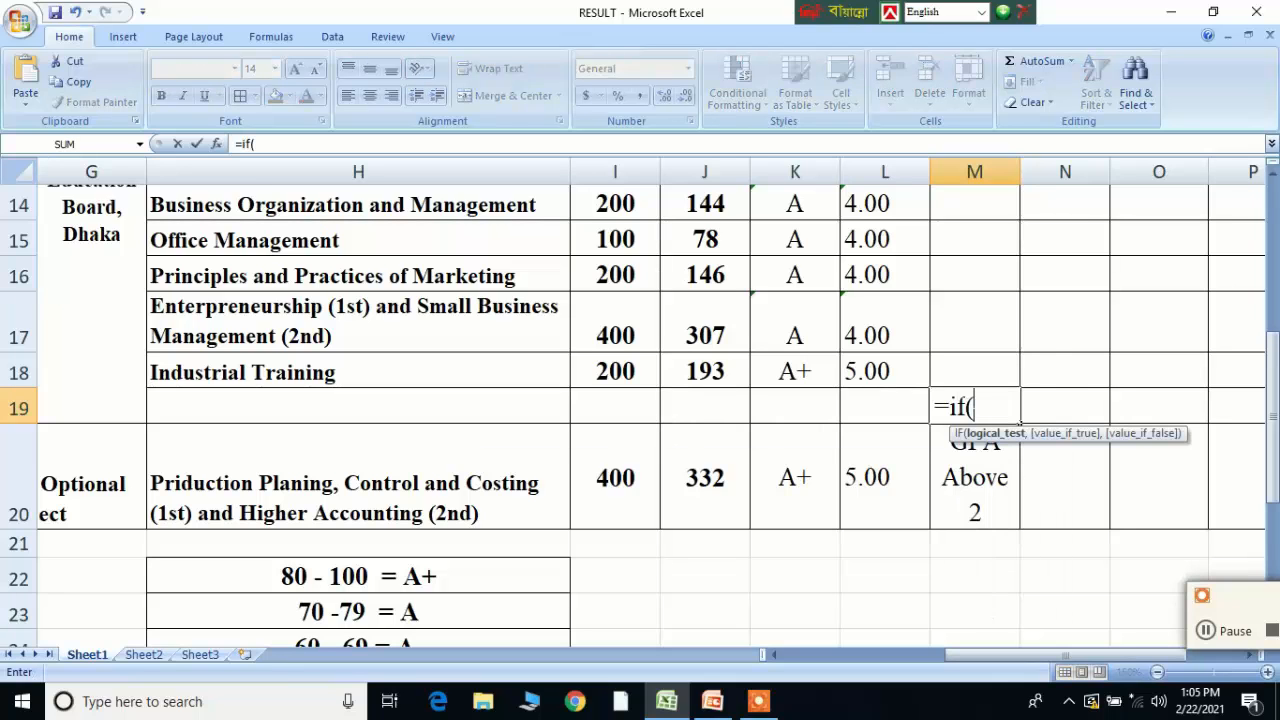
{"action": "left_click", "coordinate": [887, 490]}
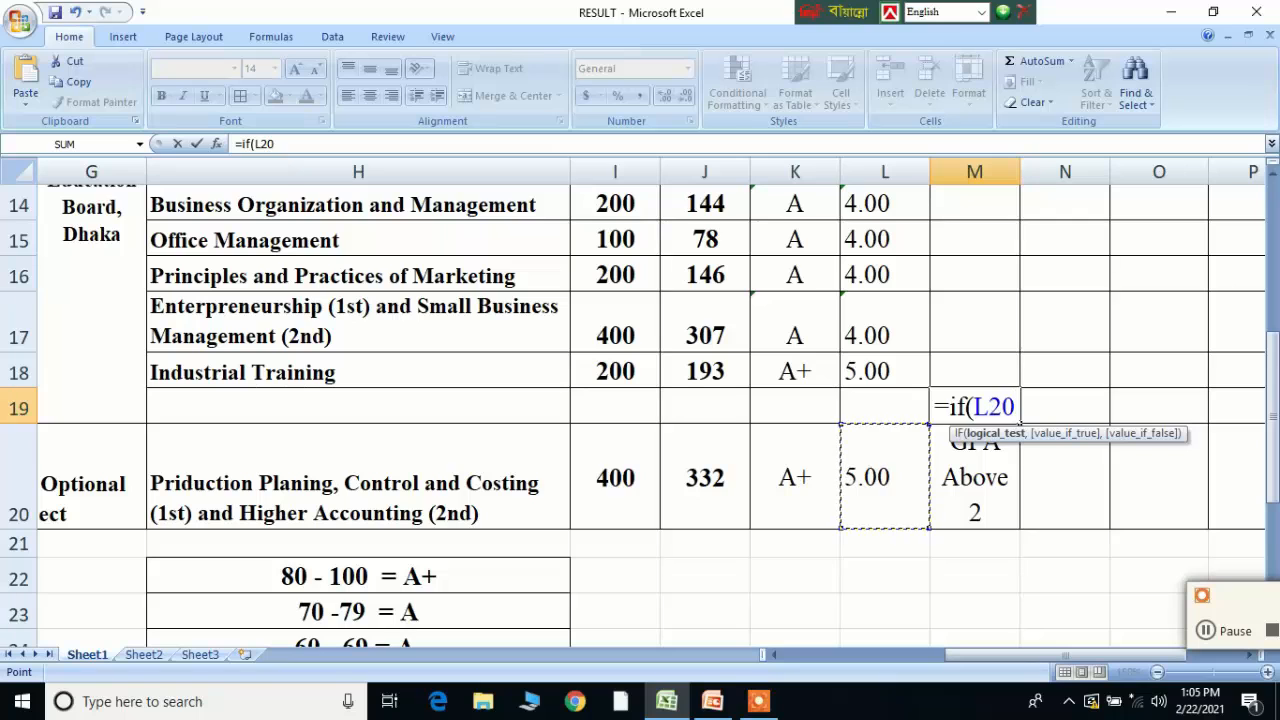
{"action": "type", "text": ">2,"}
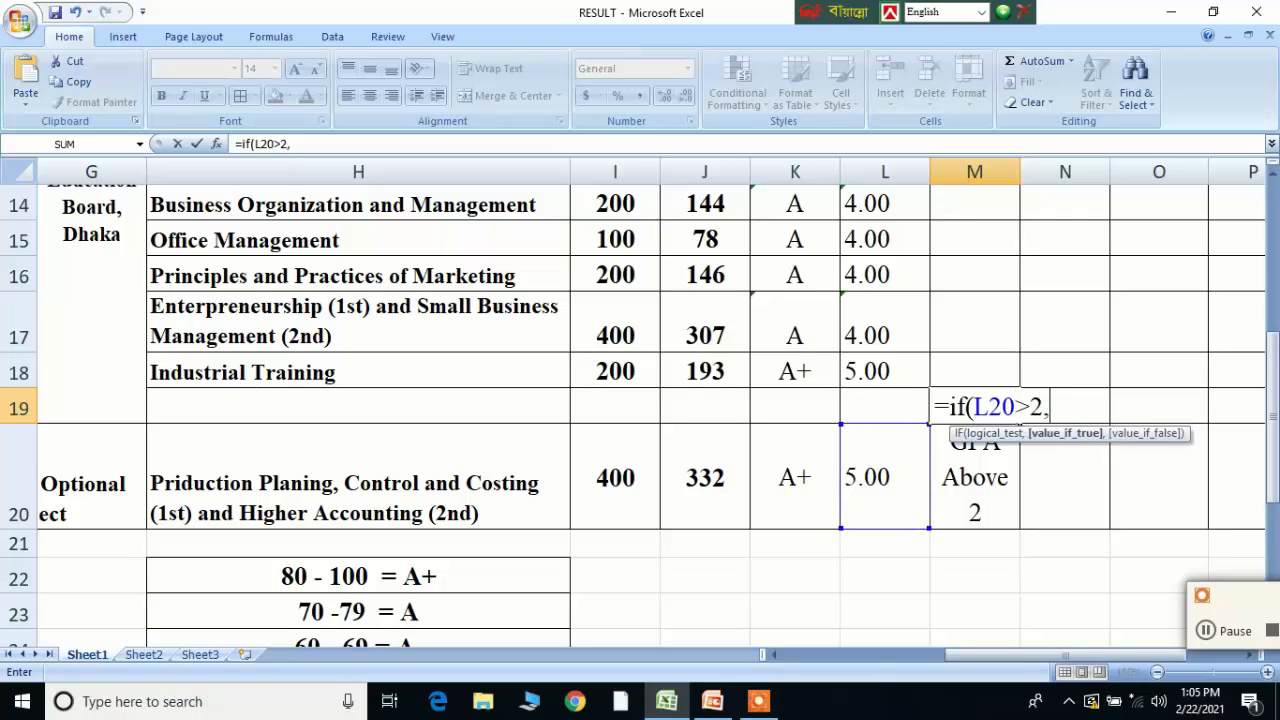
{"action": "left_click", "coordinate": [887, 490]}
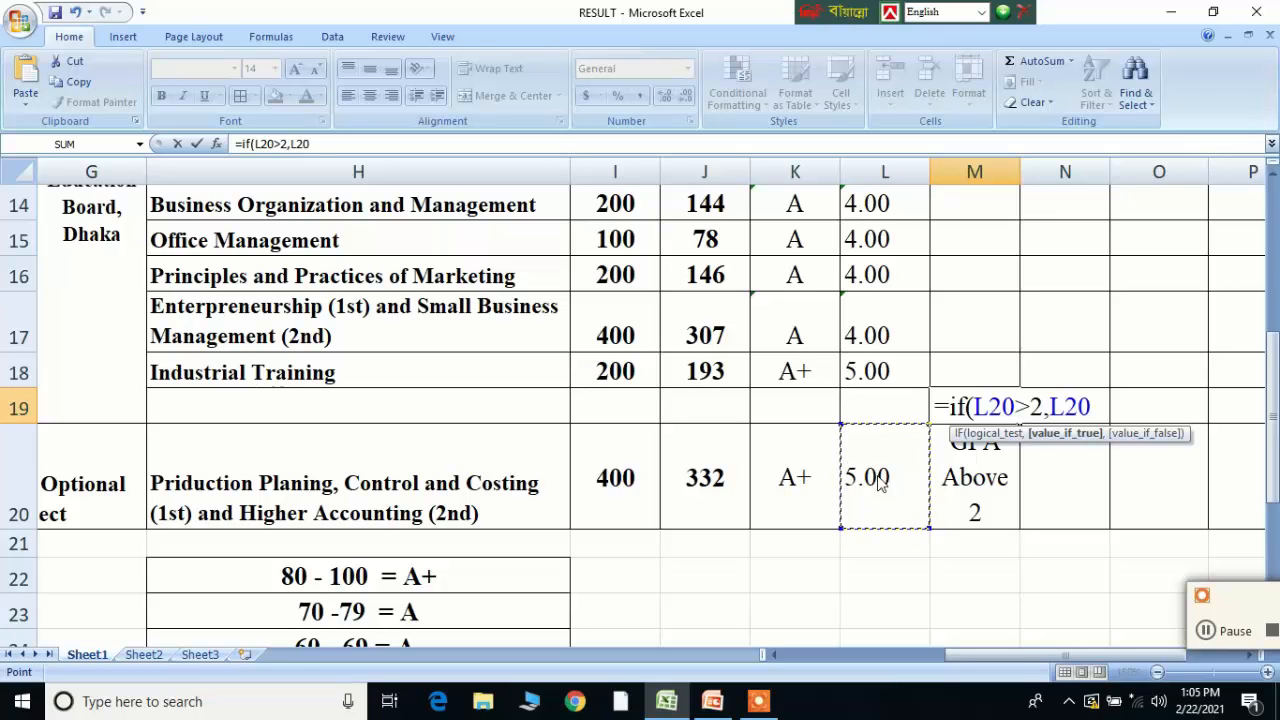
{"action": "type", "text": "-2,"}
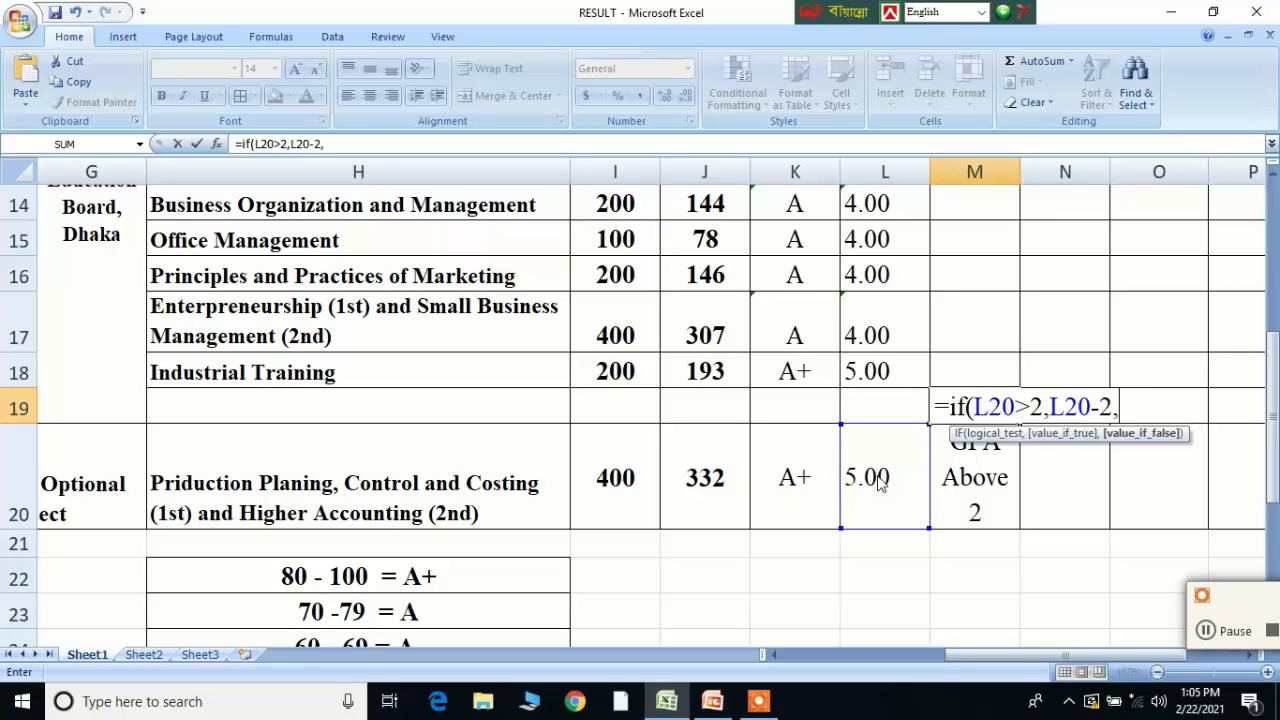
{"action": "type", "text": "0)"}
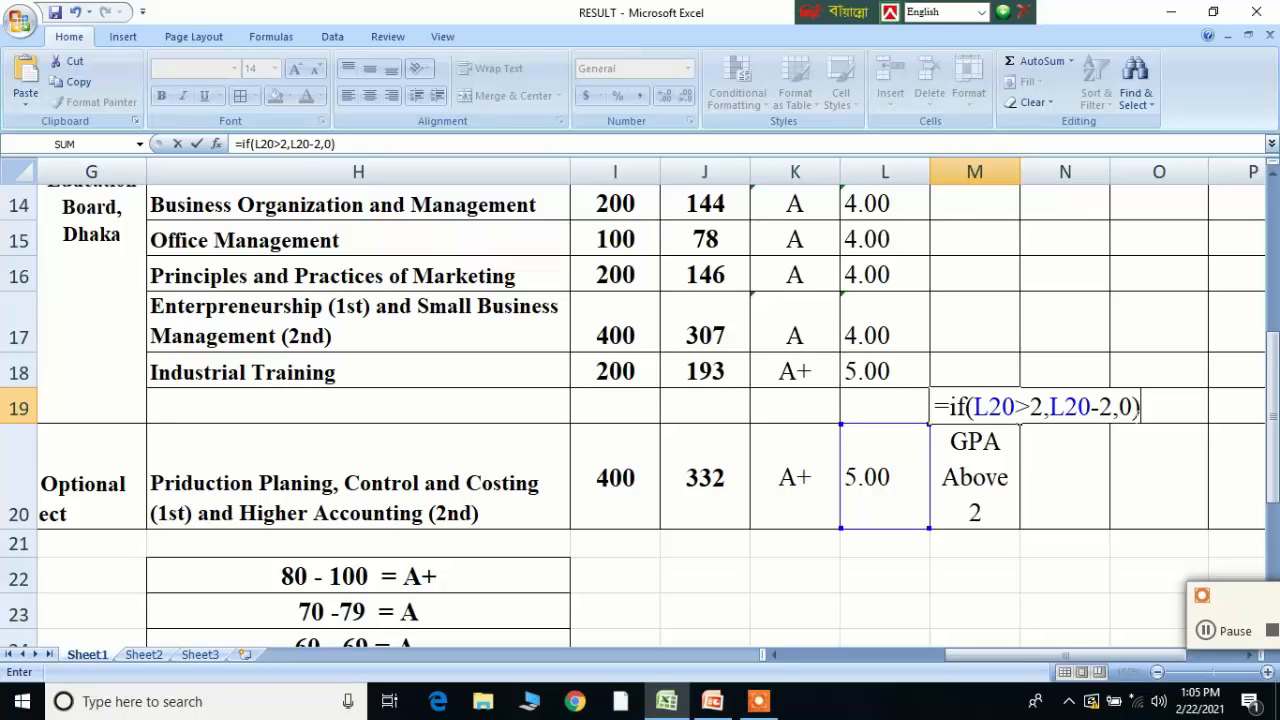
{"action": "key", "text": "Return"}
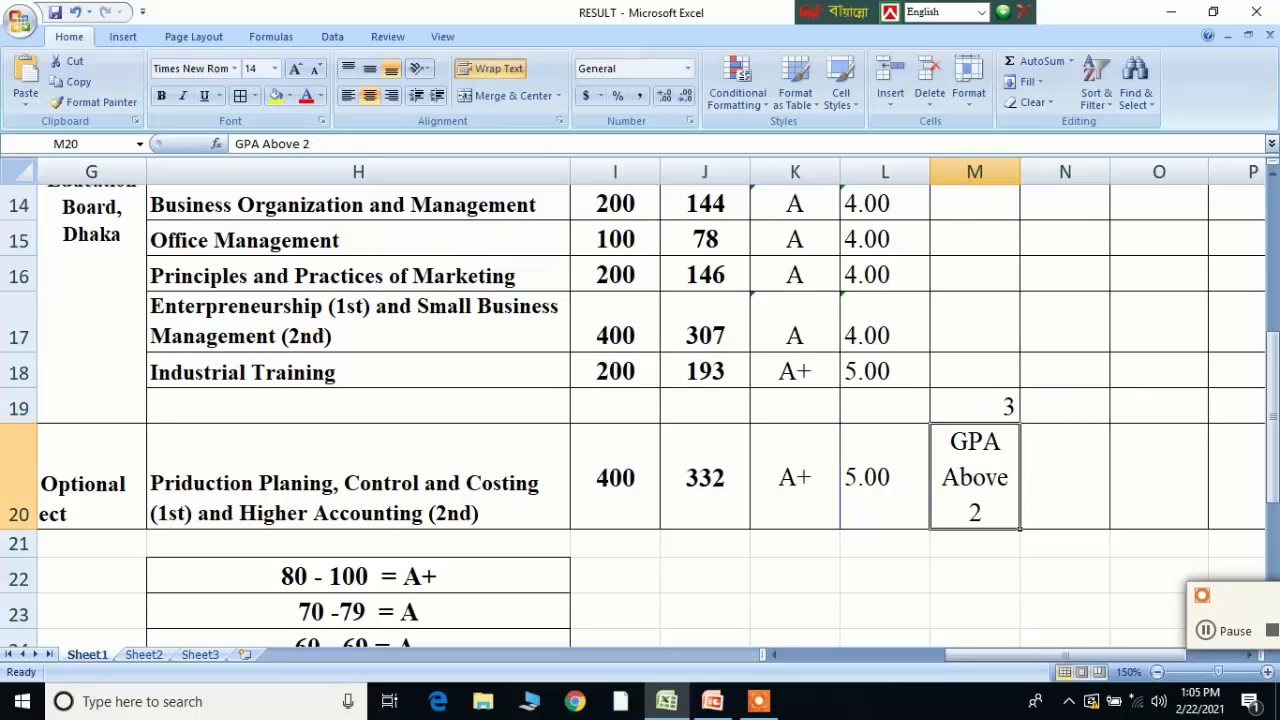
Start the Total GPA formula in M7 as a sum of the GPA points in L7, L8, L9, L10 and L11
{"action": "scroll", "coordinate": [640, 400], "scroll_direction": "up", "scroll_amount": 5}
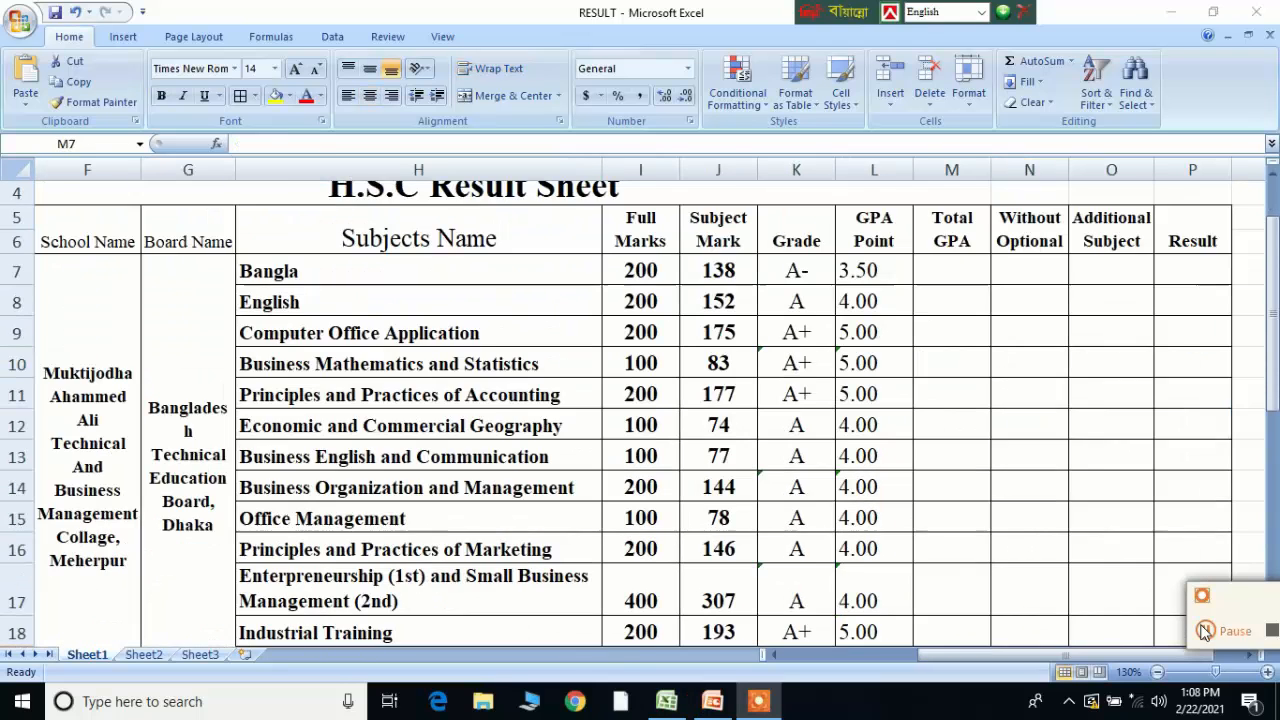
{"action": "scroll", "coordinate": [1020, 523], "scroll_direction": "down", "scroll_amount": 2}
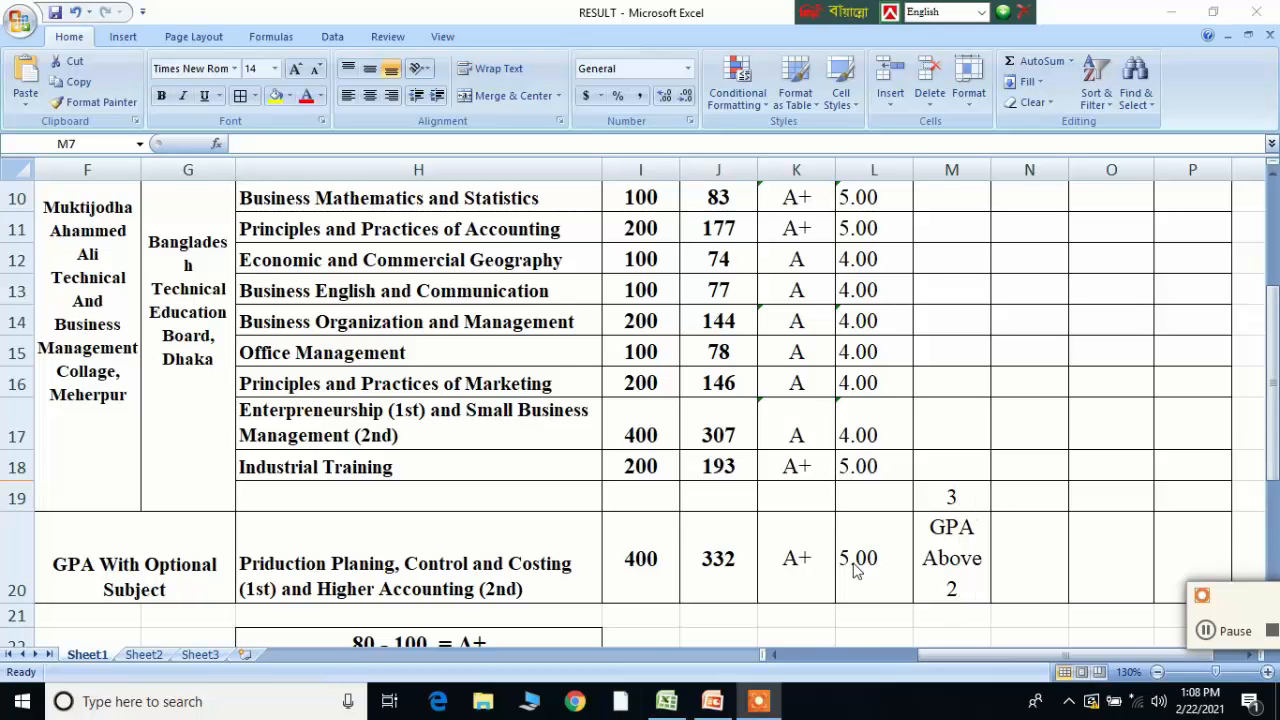
{"action": "scroll", "coordinate": [870, 568], "scroll_direction": "up", "scroll_amount": 3}
{"action": "left_click", "coordinate": [957, 342]}
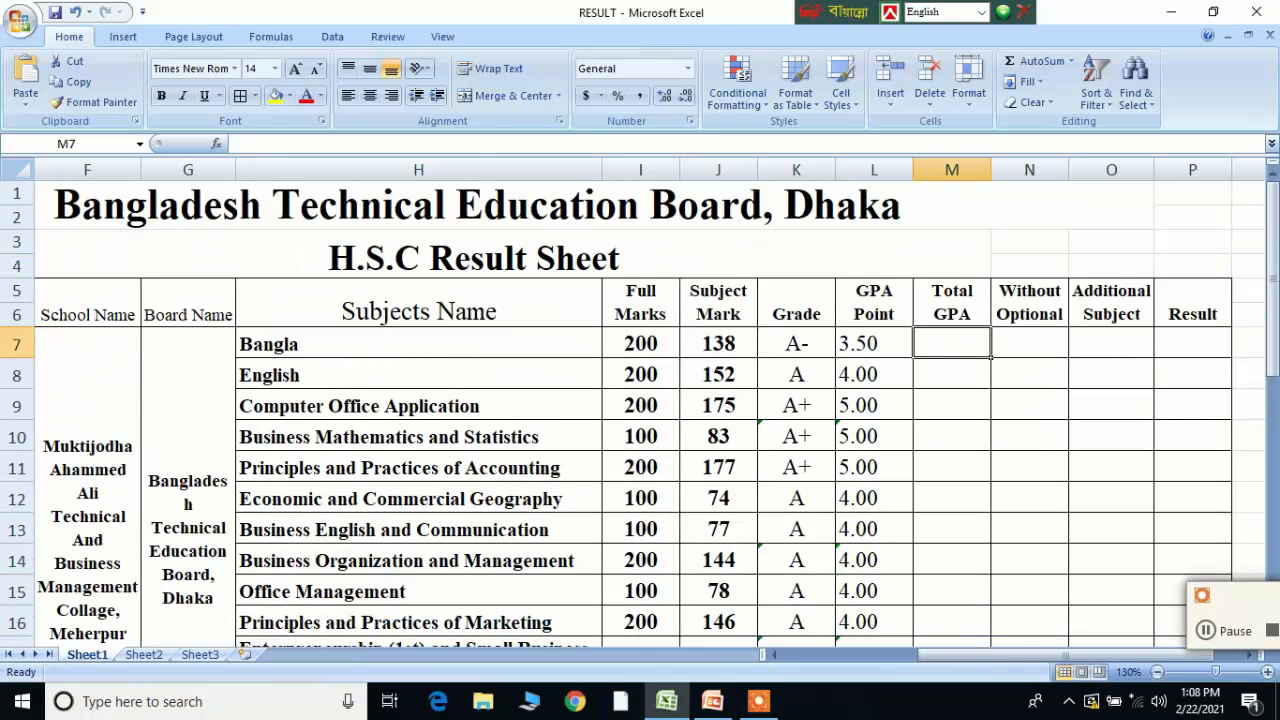
{"action": "type", "text": "="}
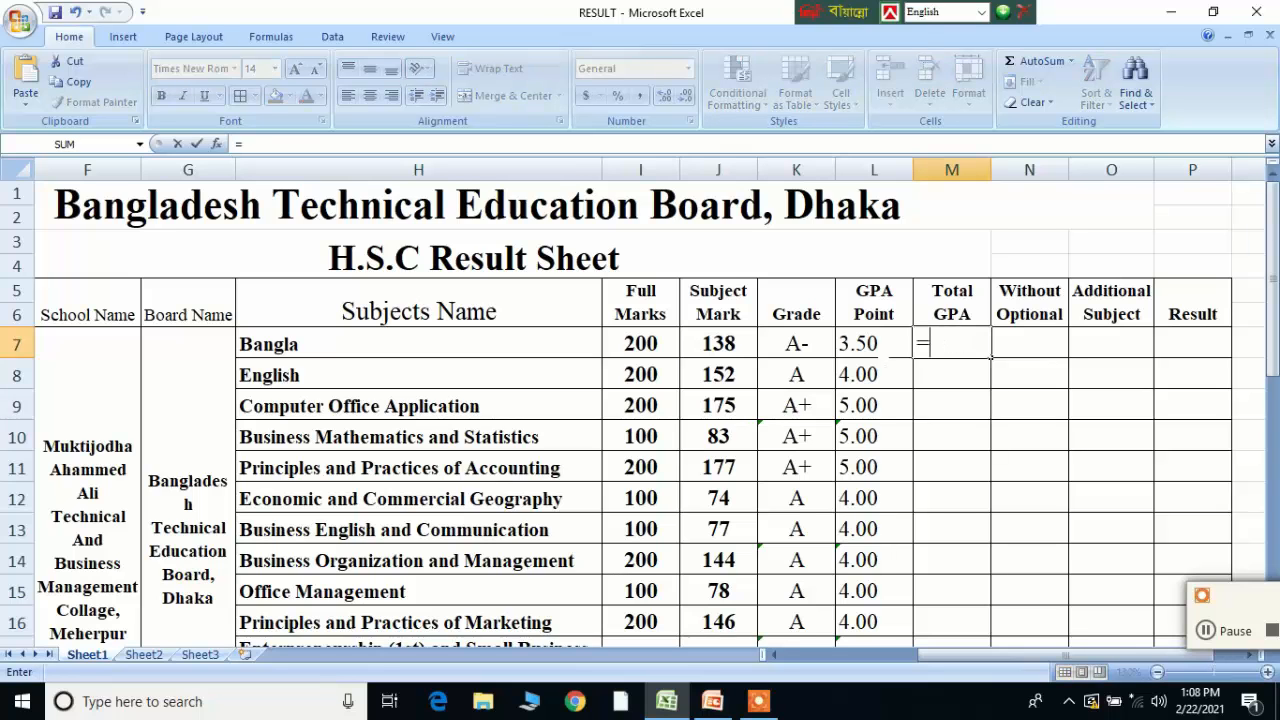
{"action": "key", "text": "Left"}
{"action": "type", "text": "+"}
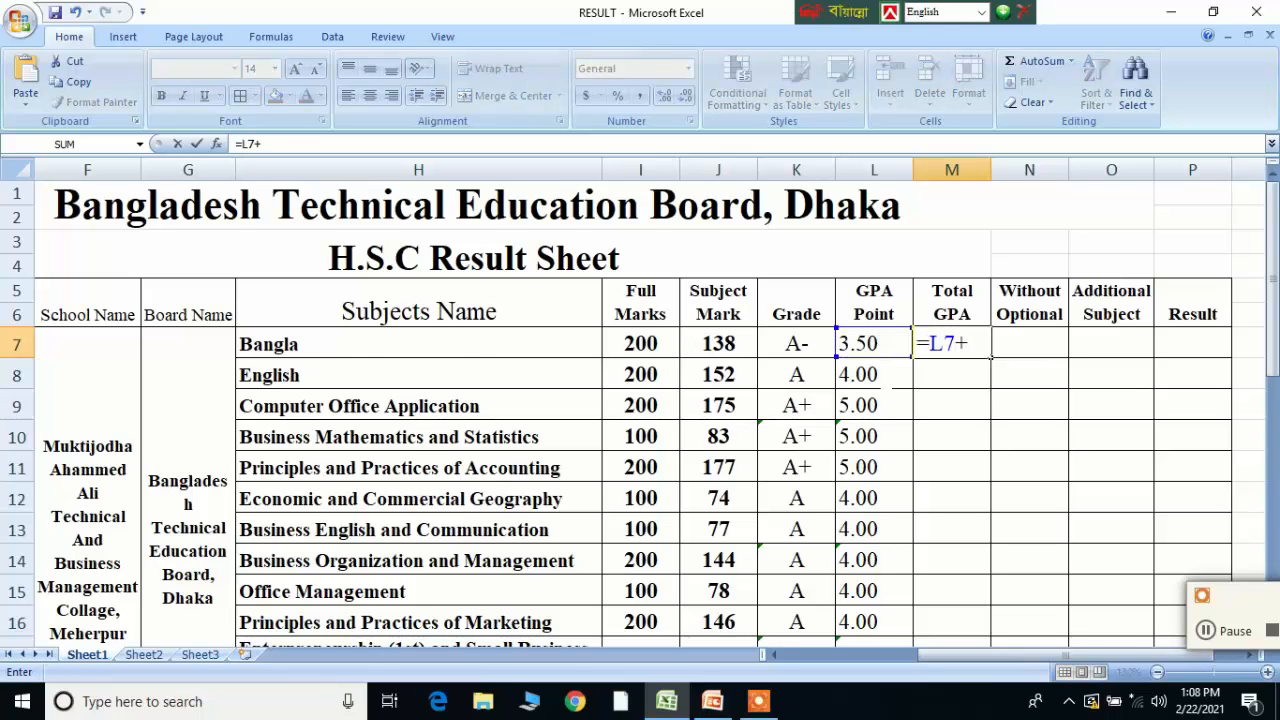
{"action": "left_click", "coordinate": [886, 382]}
{"action": "scroll", "coordinate": [886, 384], "scroll_direction": "down", "scroll_amount": 2}
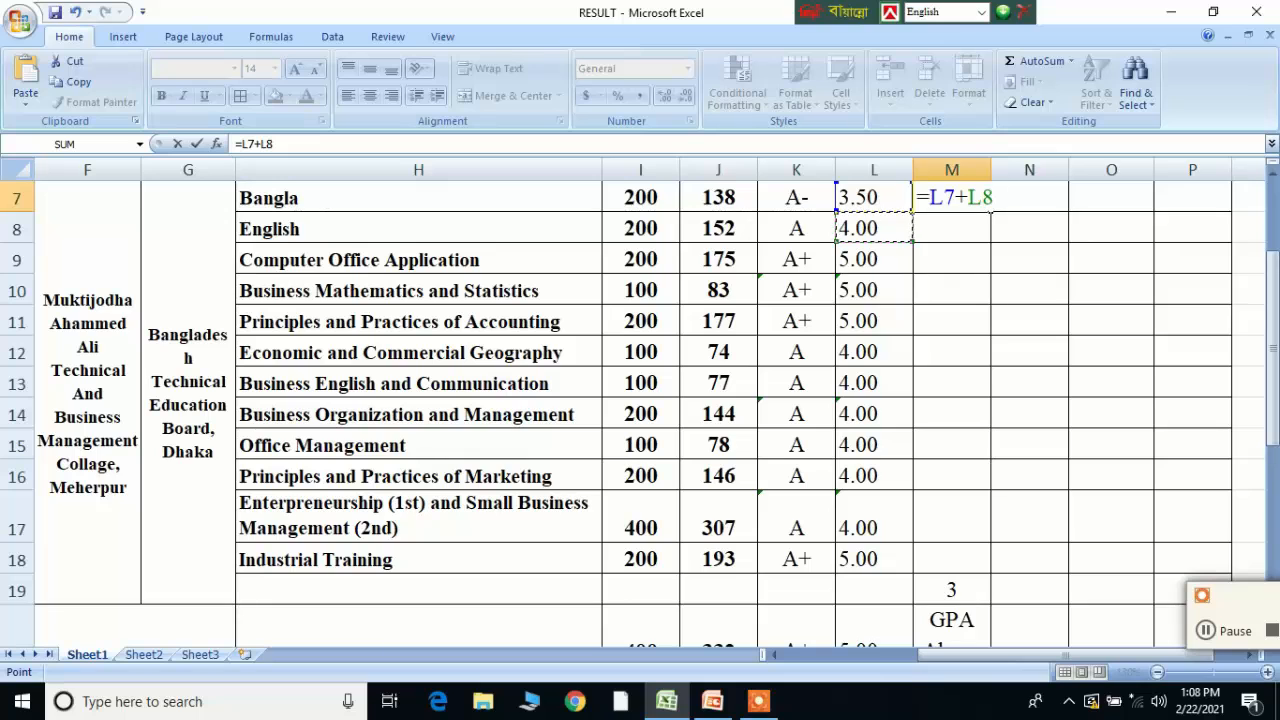
{"action": "type", "text": "+"}
{"action": "type", "text": "L9+L10+L11+"}
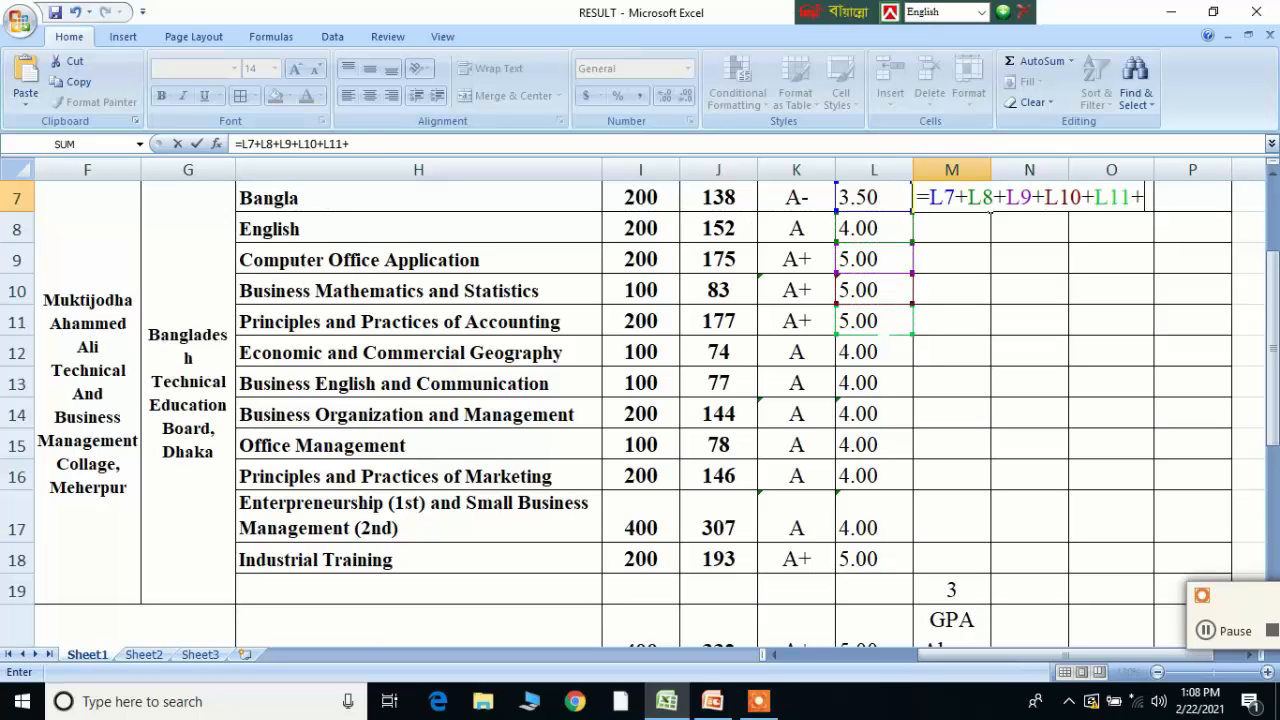
Extend the Total GPA sum in M7 with the GPA points in L12, L13 and L14
{"action": "left_click", "coordinate": [873, 352]}
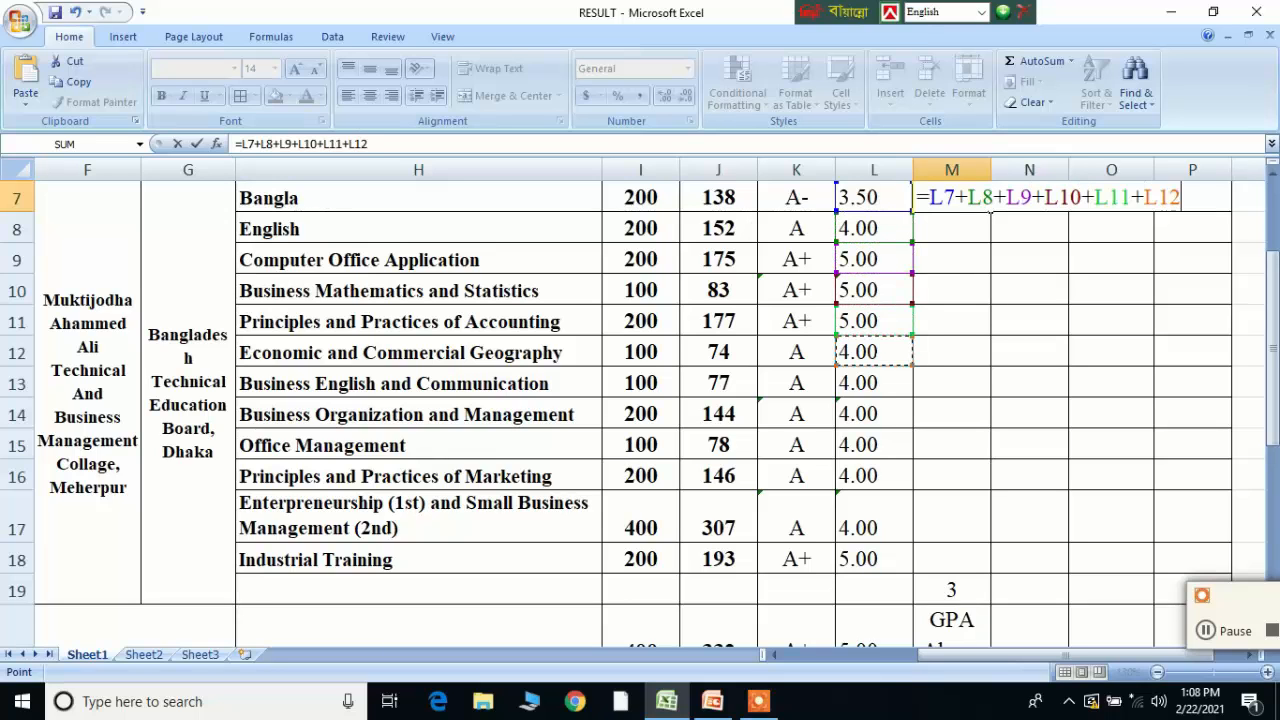
{"action": "left_click", "coordinate": [873, 383]}
{"action": "key", "text": "Up"}
{"action": "type", "text": "+"}
{"action": "left_click", "coordinate": [873, 383]}
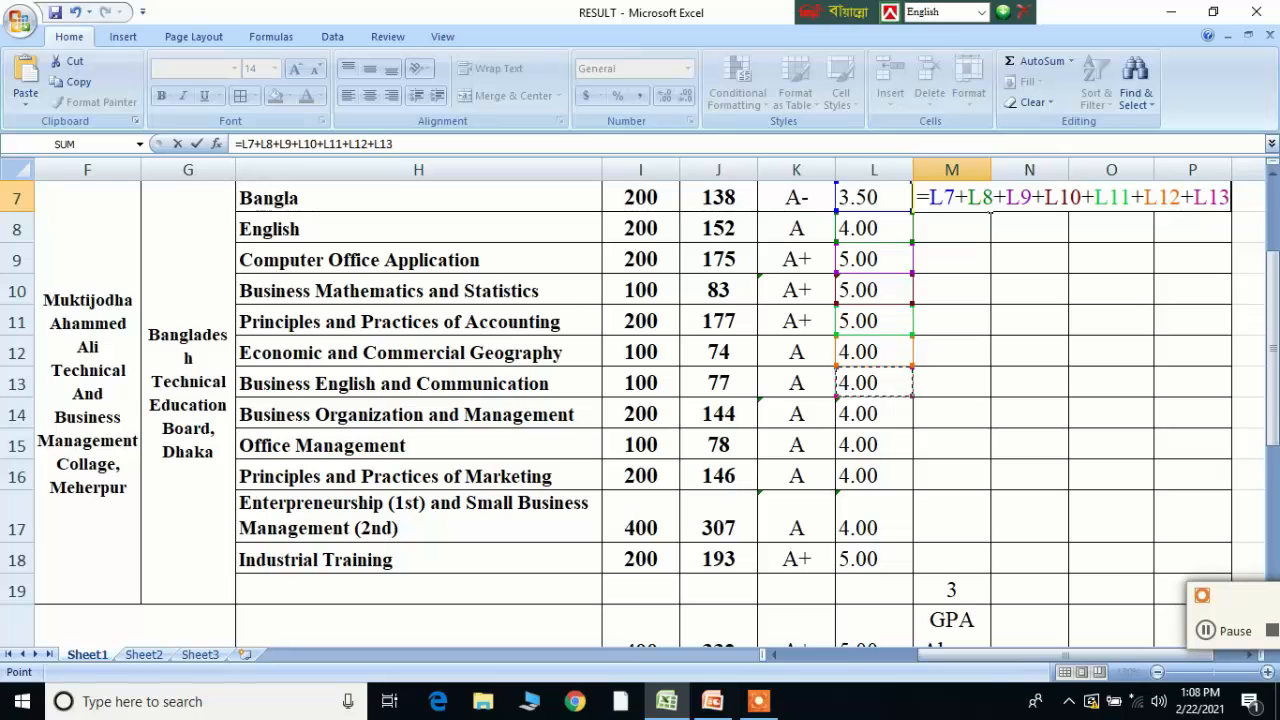
{"action": "type", "text": "+"}
{"action": "left_click", "coordinate": [873, 414]}
{"action": "type", "text": "+"}
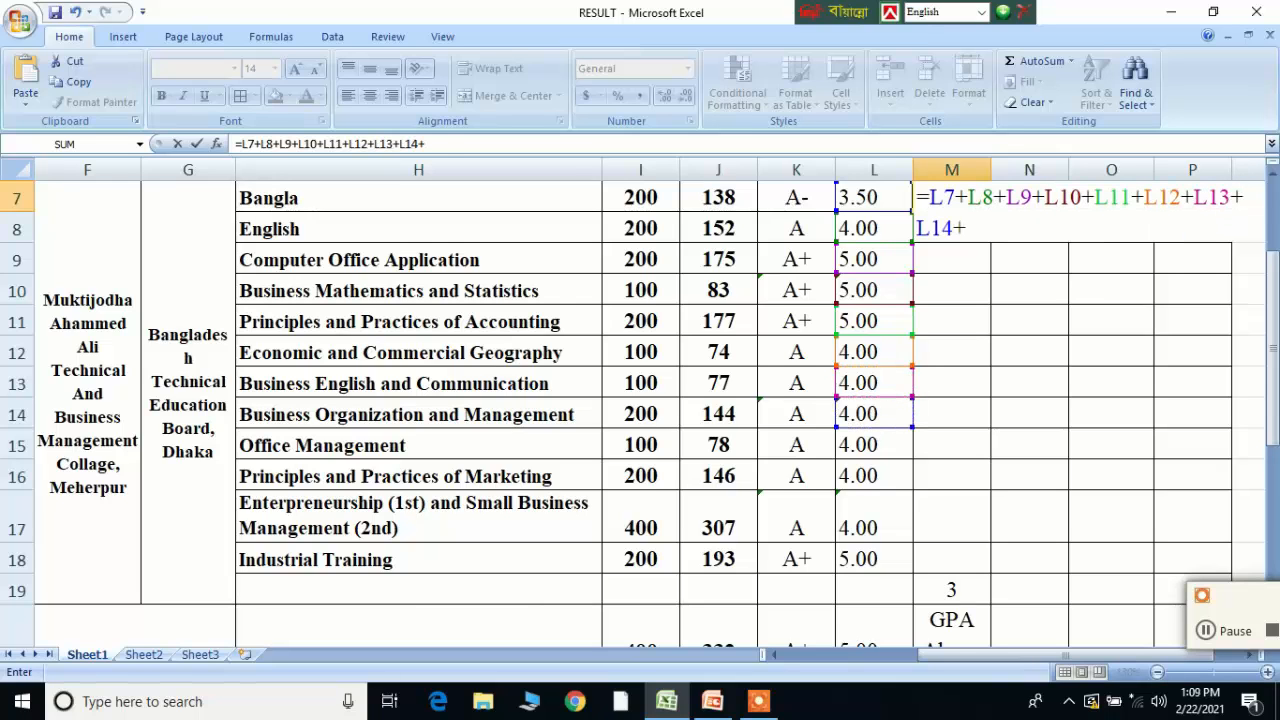
Add L15, L16, L17, L18 and the optional subject's extra points in M19 to the M7 sum, and commit the formula
{"action": "left_click", "coordinate": [873, 445]}
{"action": "type", "text": "+"}
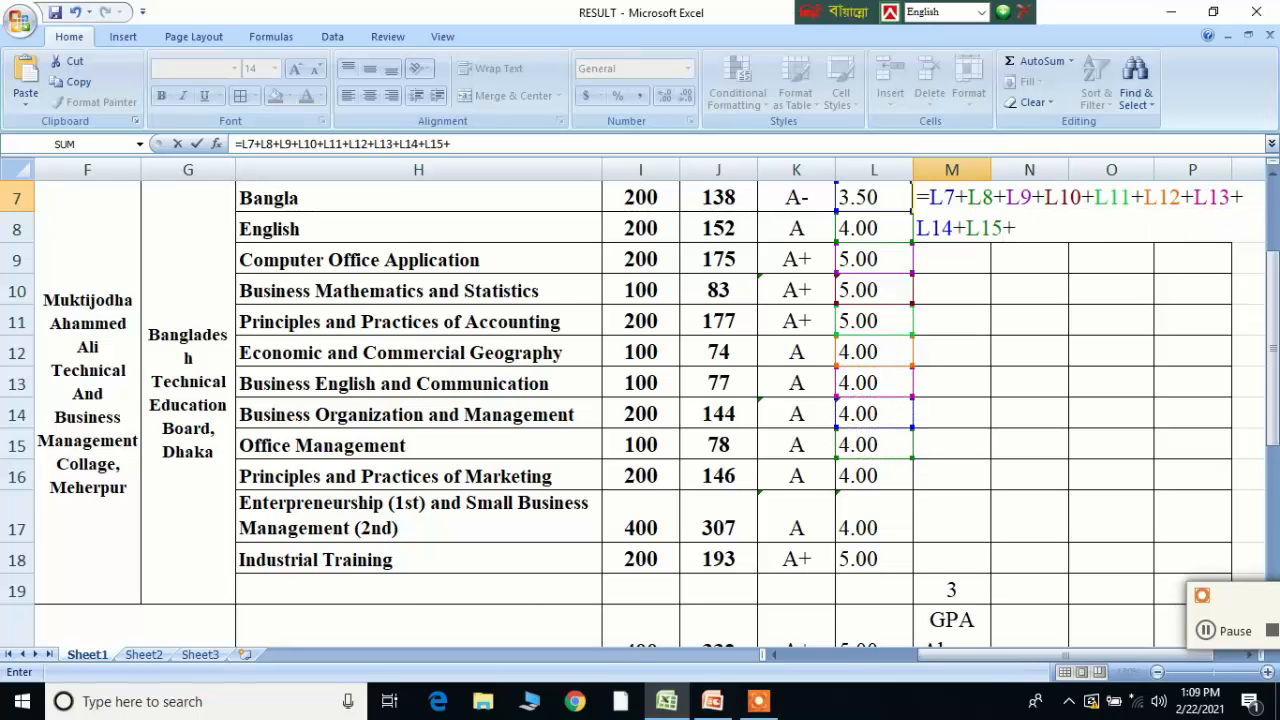
{"action": "left_click", "coordinate": [873, 476]}
{"action": "type", "text": "+"}
{"action": "left_click", "coordinate": [873, 528]}
{"action": "type", "text": "+"}
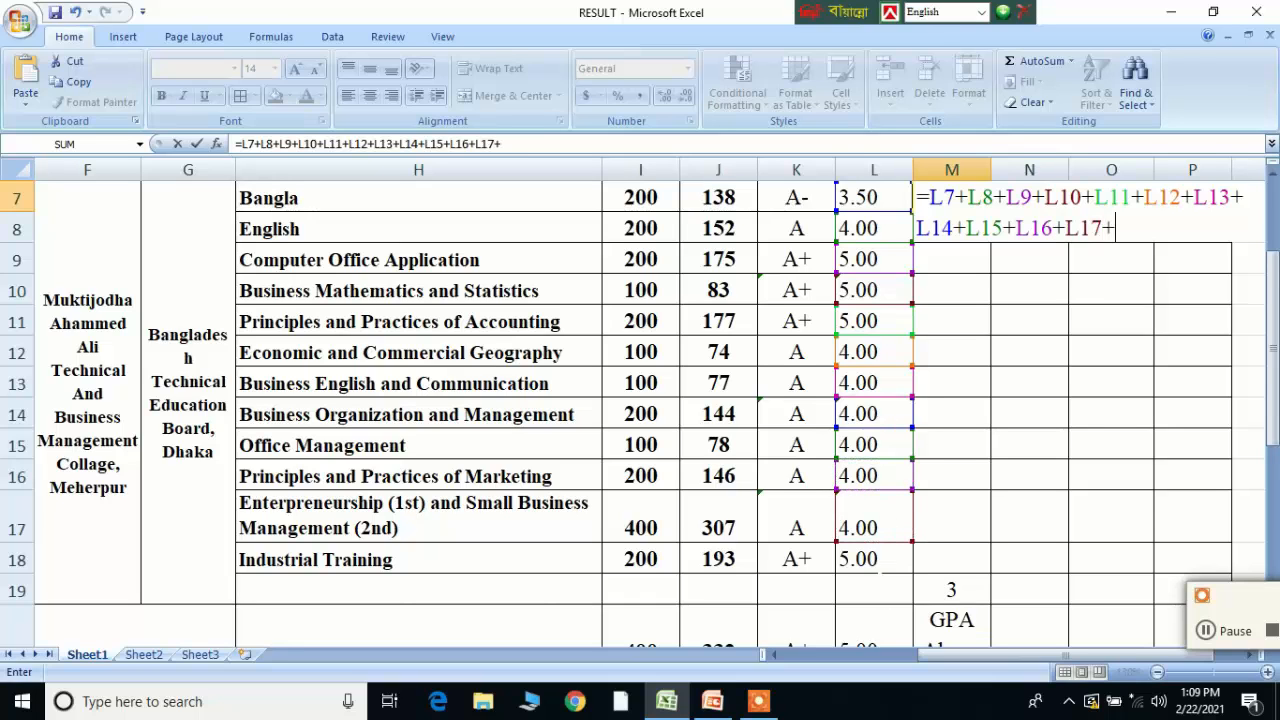
{"action": "left_click", "coordinate": [873, 559]}
{"action": "type", "text": "+"}
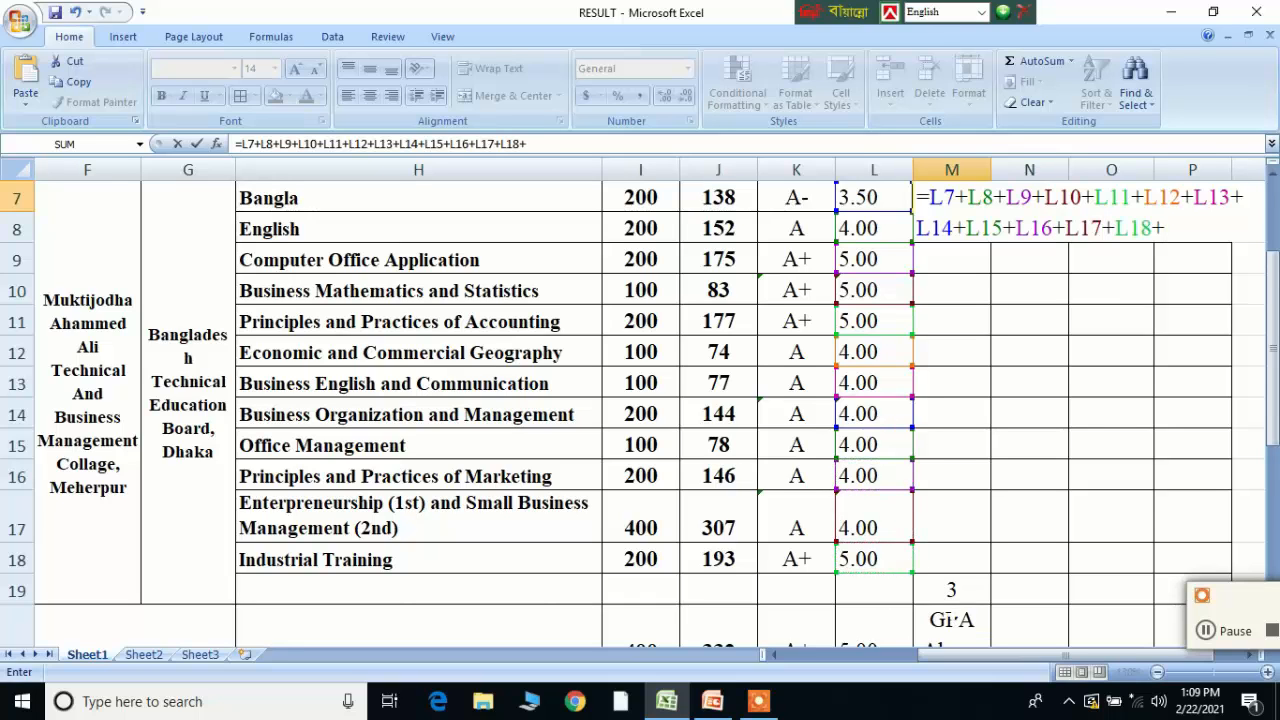
{"action": "left_click", "coordinate": [951, 590]}
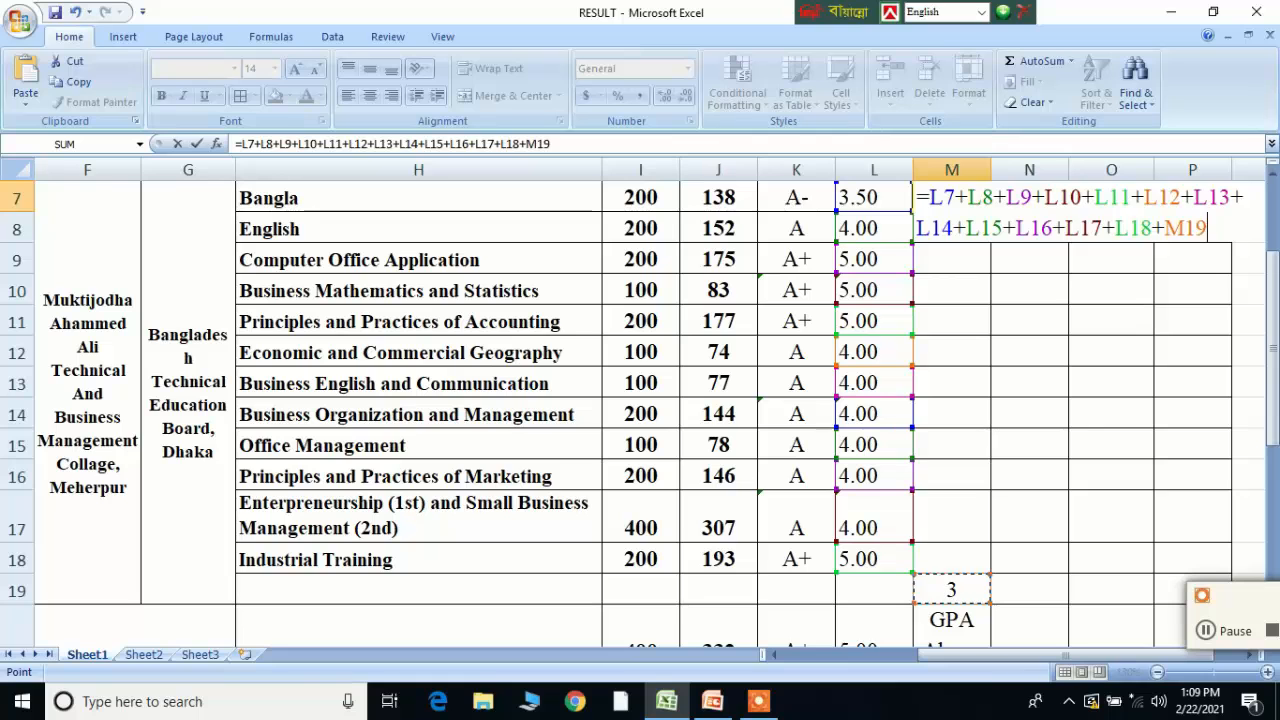
{"action": "key", "text": "Return"}
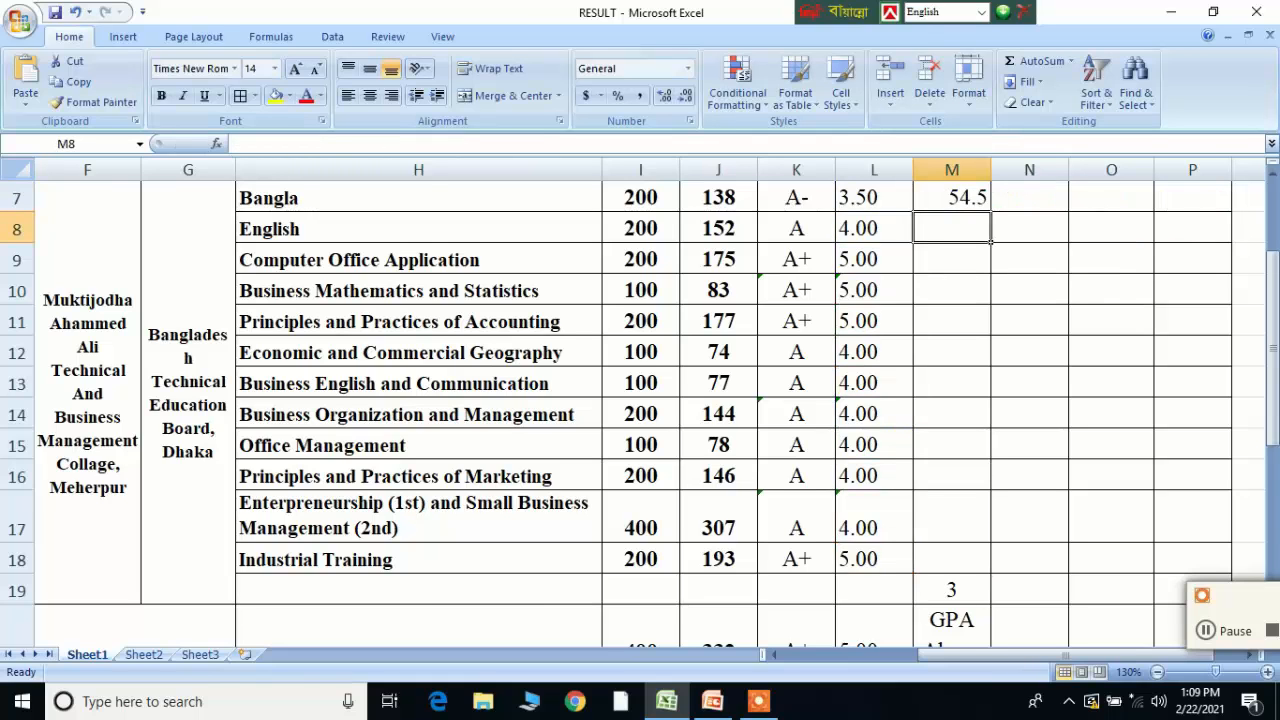
{"action": "scroll", "coordinate": [640, 400], "scroll_direction": "down", "scroll_amount": 1}
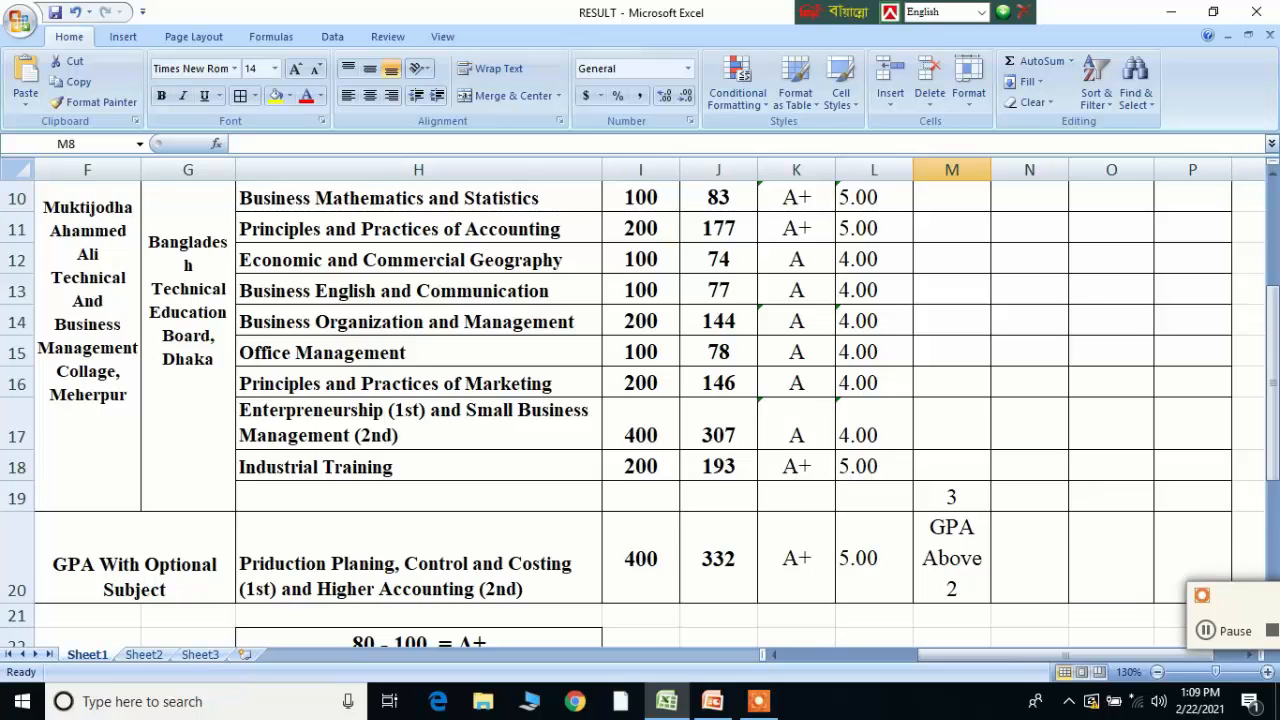
Merge the Total GPA cells M7 to M18 into one and centre the total horizontally and vertically
{"action": "scroll", "coordinate": [640, 400], "scroll_direction": "up", "scroll_amount": 3}
{"action": "left_click_drag", "start_coordinate": [955, 343], "coordinate": [955, 512]}
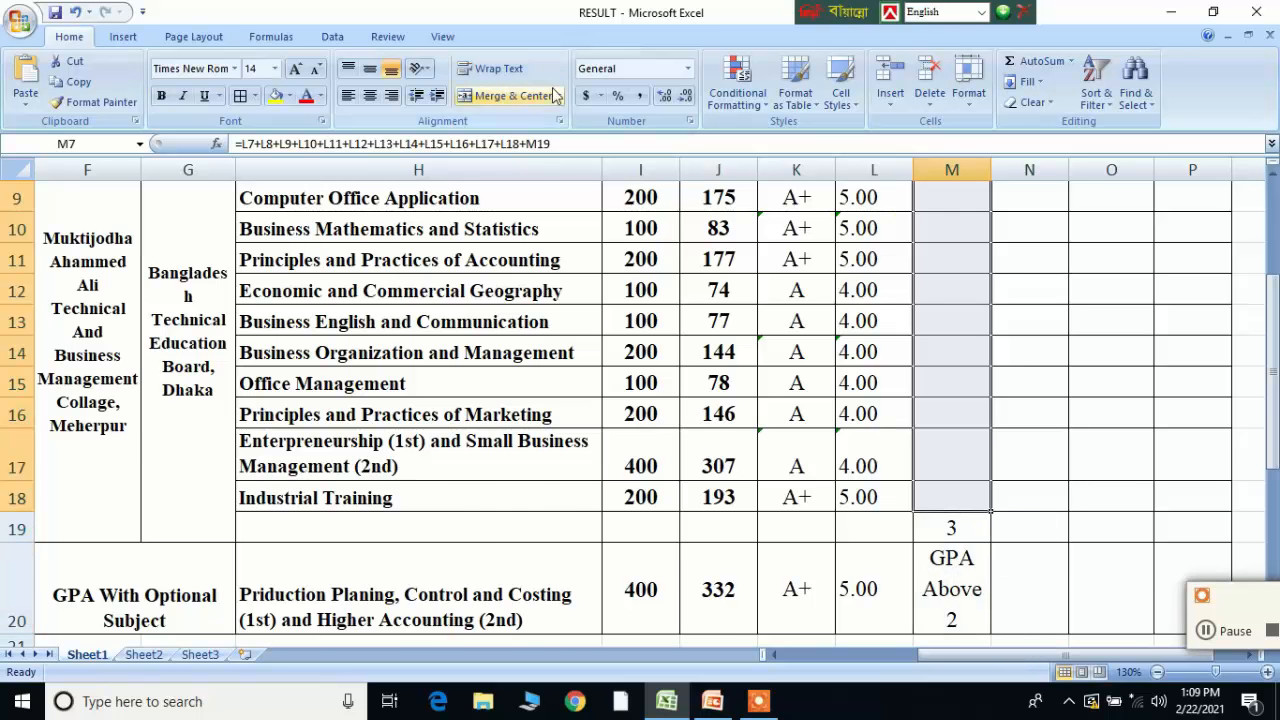
{"action": "left_click", "coordinate": [466, 95]}
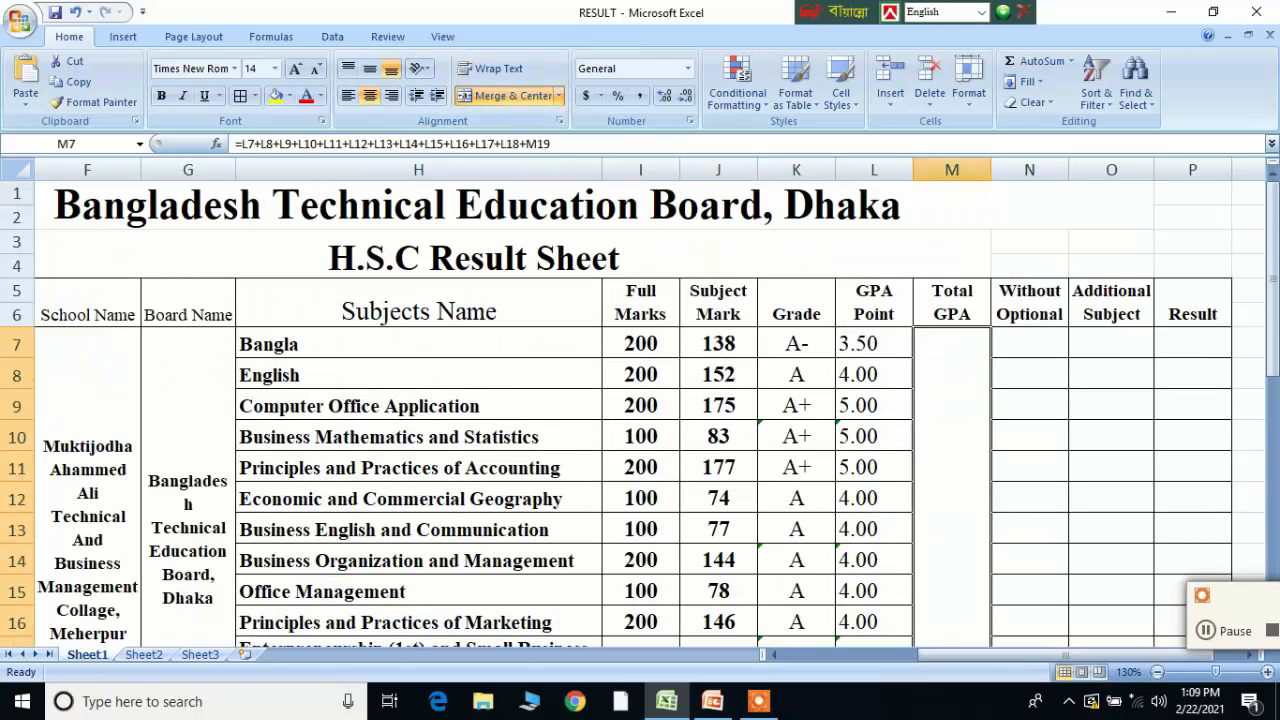
{"action": "scroll", "coordinate": [956, 501], "scroll_direction": "down", "scroll_amount": 1}
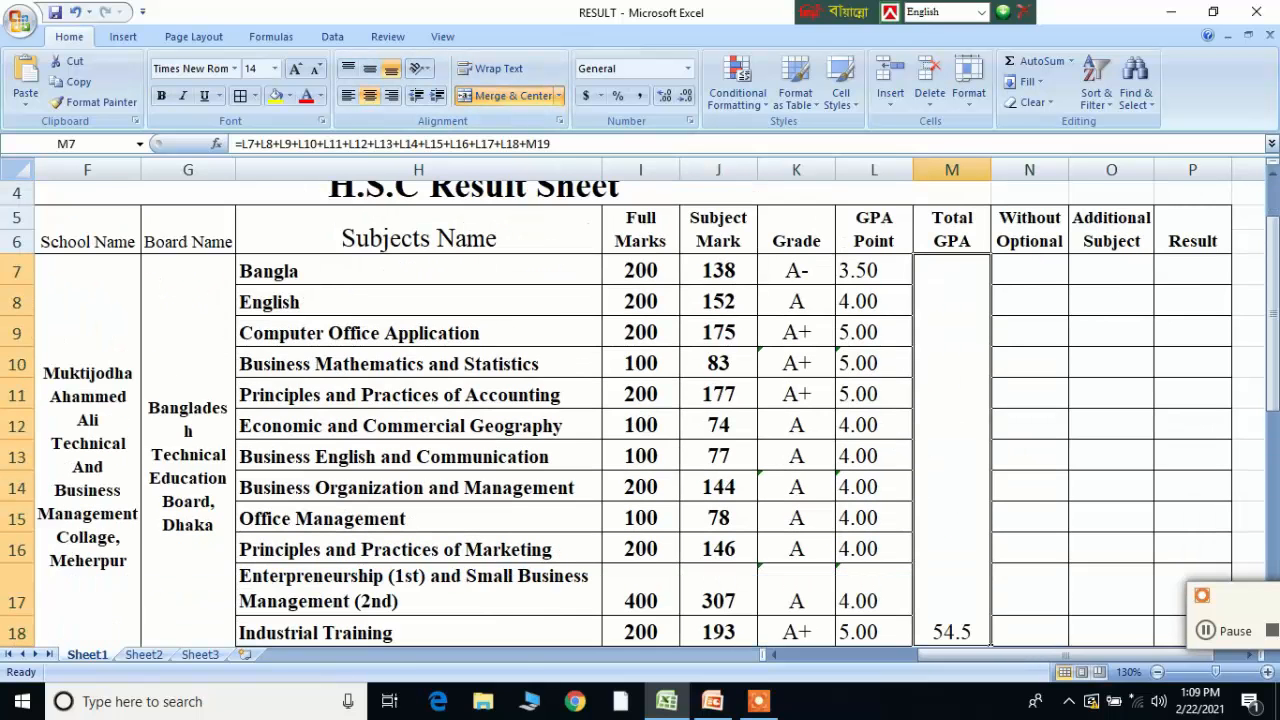
{"action": "left_click", "coordinate": [369, 68]}
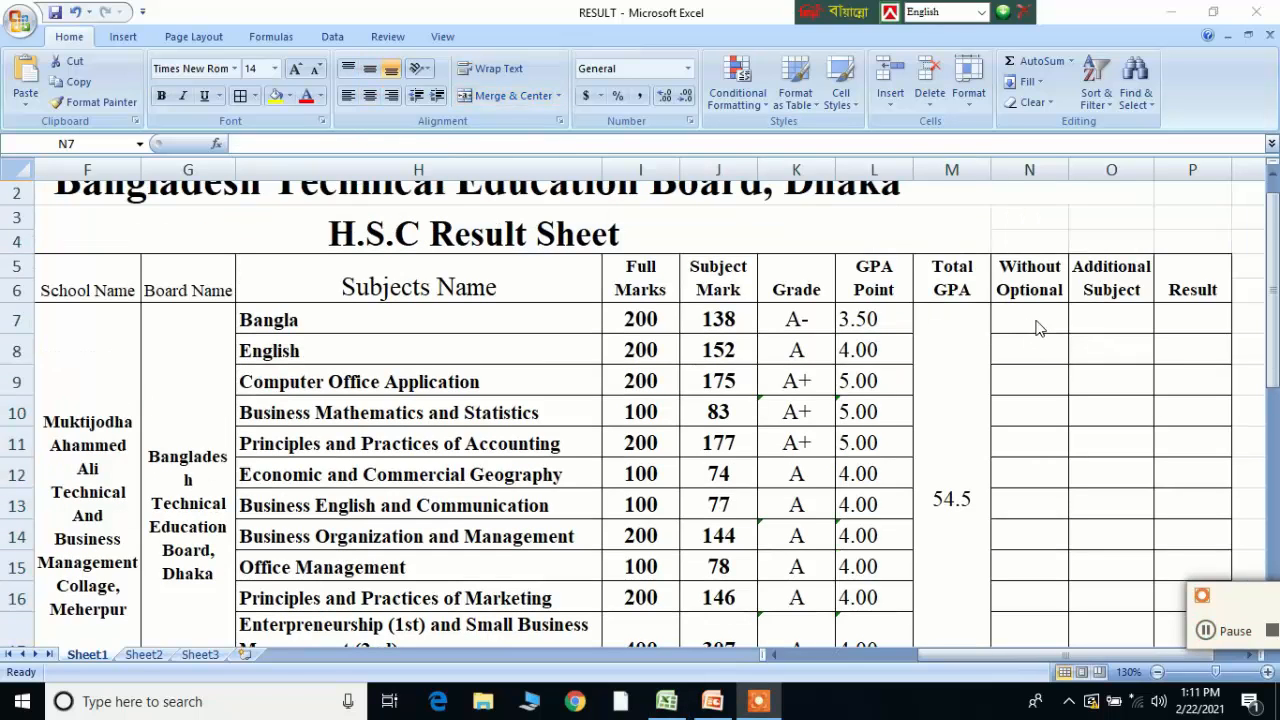
Start the Without Optional formula in N7 with an opening bracket and M7 minus the optional subject's points in M19
{"action": "left_click", "coordinate": [1037, 325]}
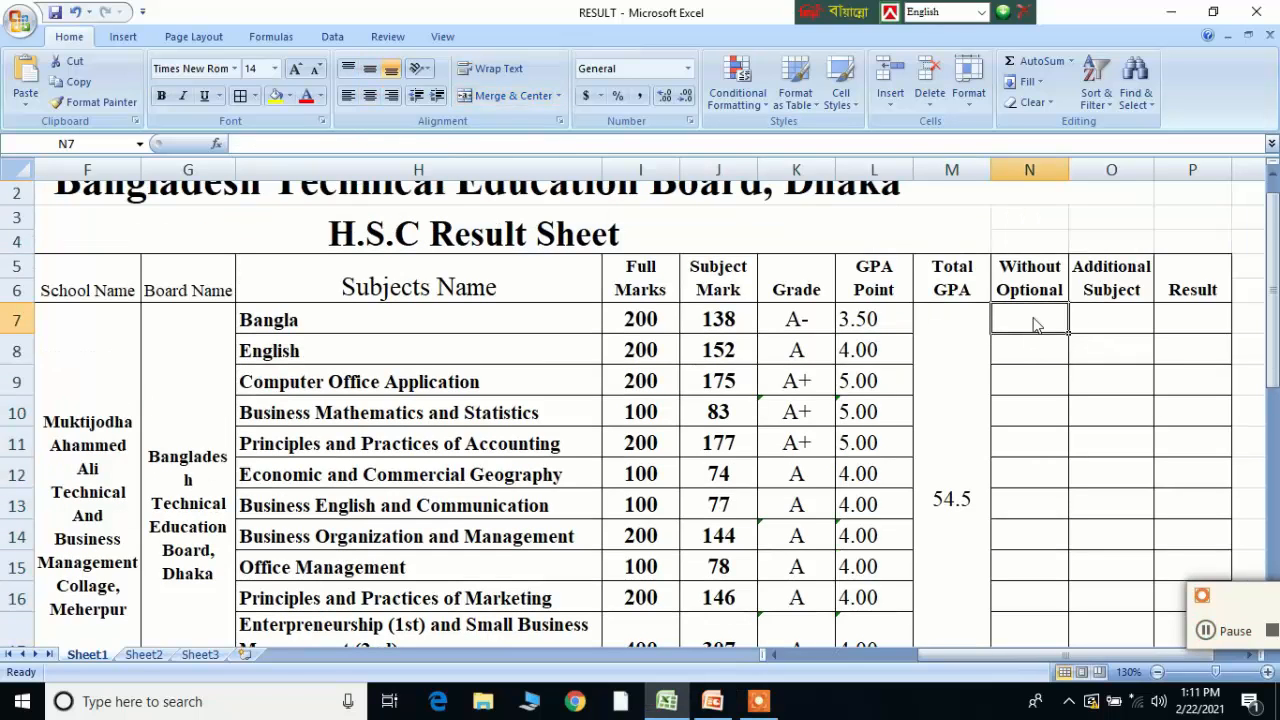
{"action": "type", "text": "="}
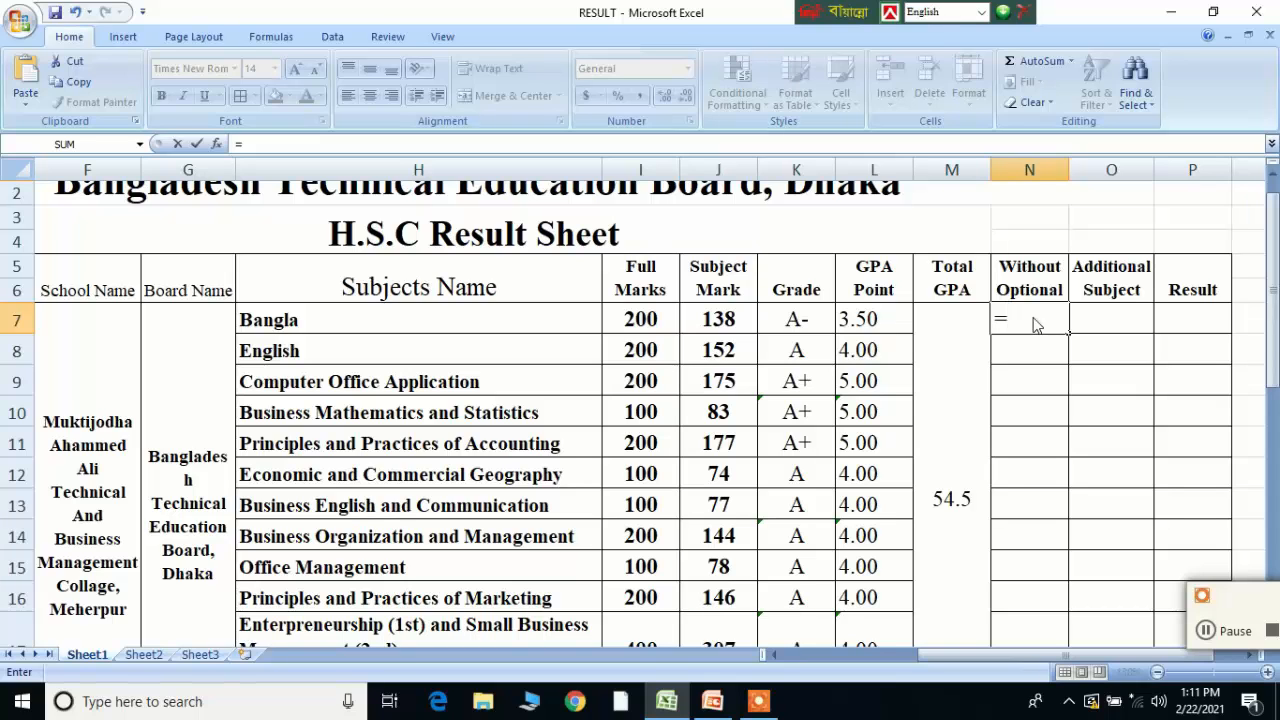
{"action": "type", "text": "("}
{"action": "key", "text": "Left"}
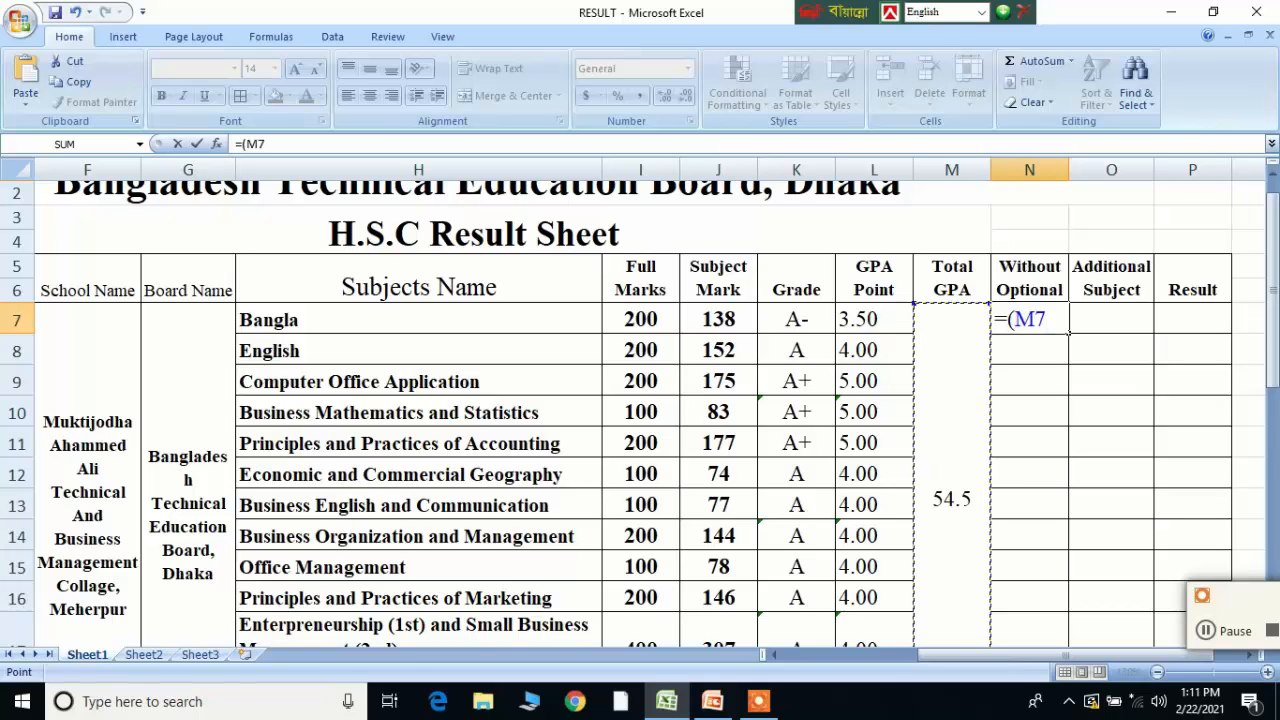
{"action": "type", "text": "-"}
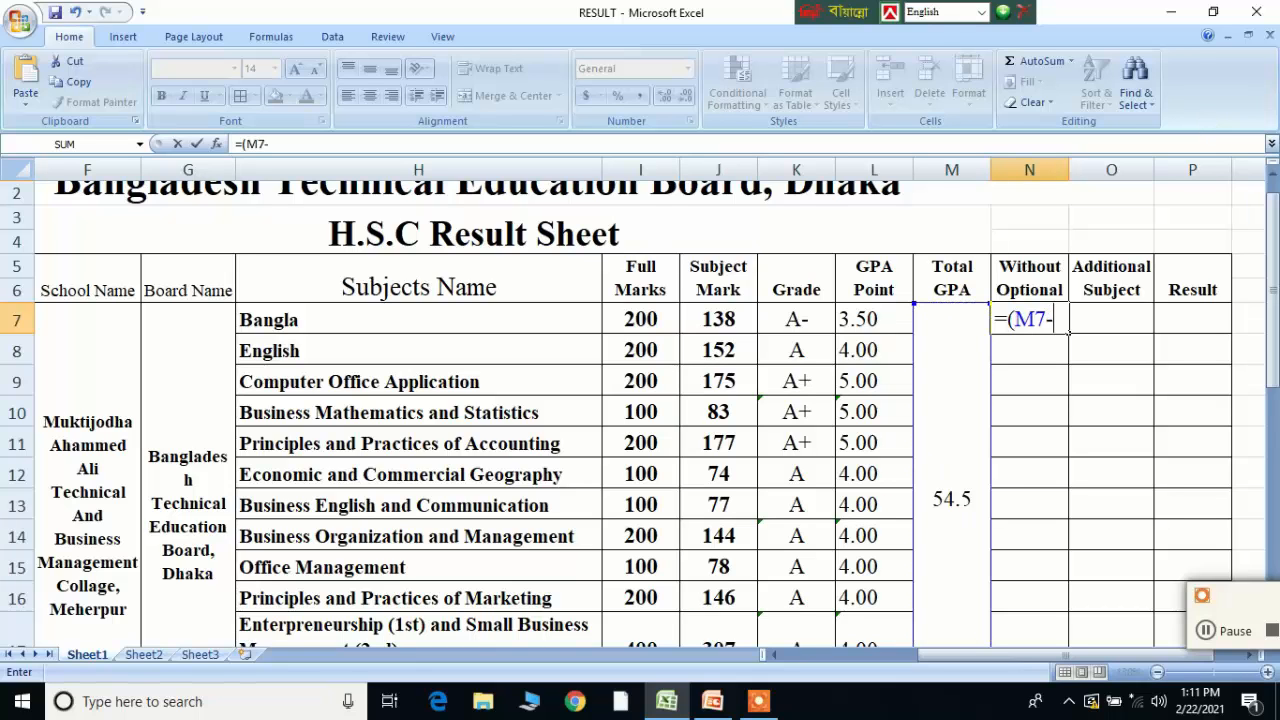
{"action": "scroll", "coordinate": [640, 414], "scroll_direction": "down", "scroll_amount": 1}
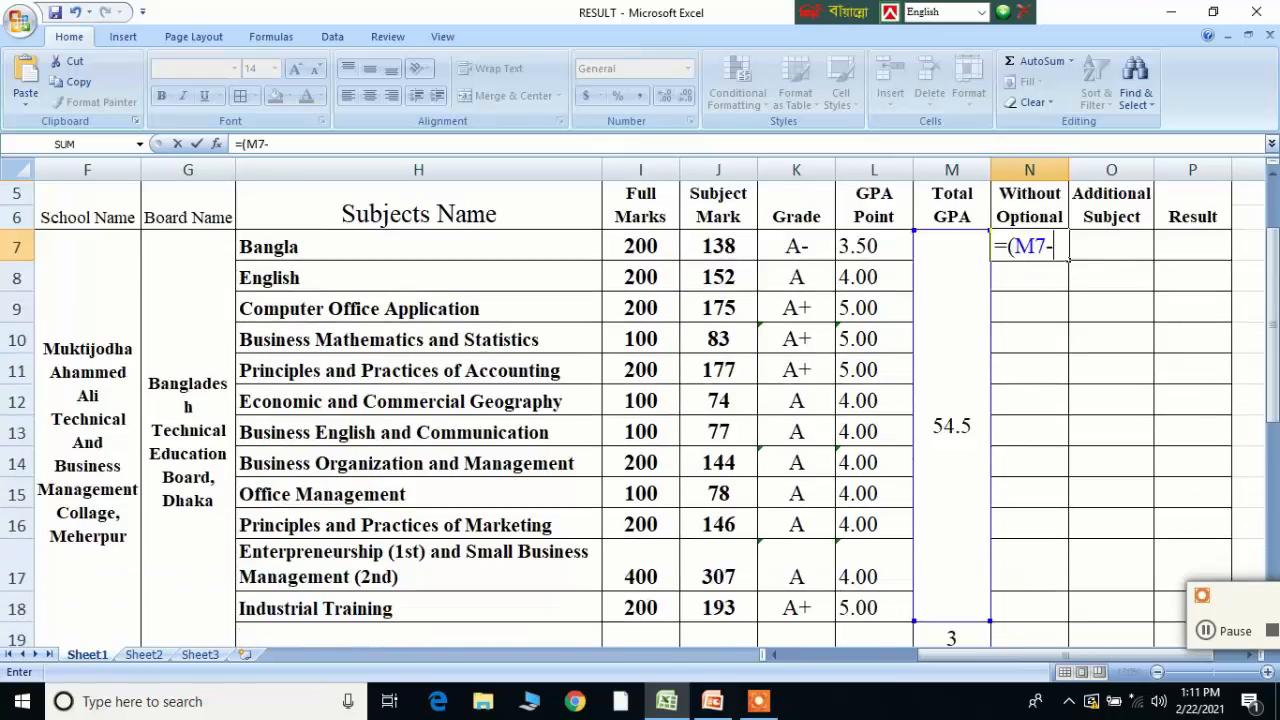
{"action": "scroll", "coordinate": [955, 560], "scroll_direction": "down", "scroll_amount": 1}
{"action": "left_click", "coordinate": [953, 558]}
{"action": "scroll", "coordinate": [953, 558], "scroll_direction": "up", "scroll_amount": 2}
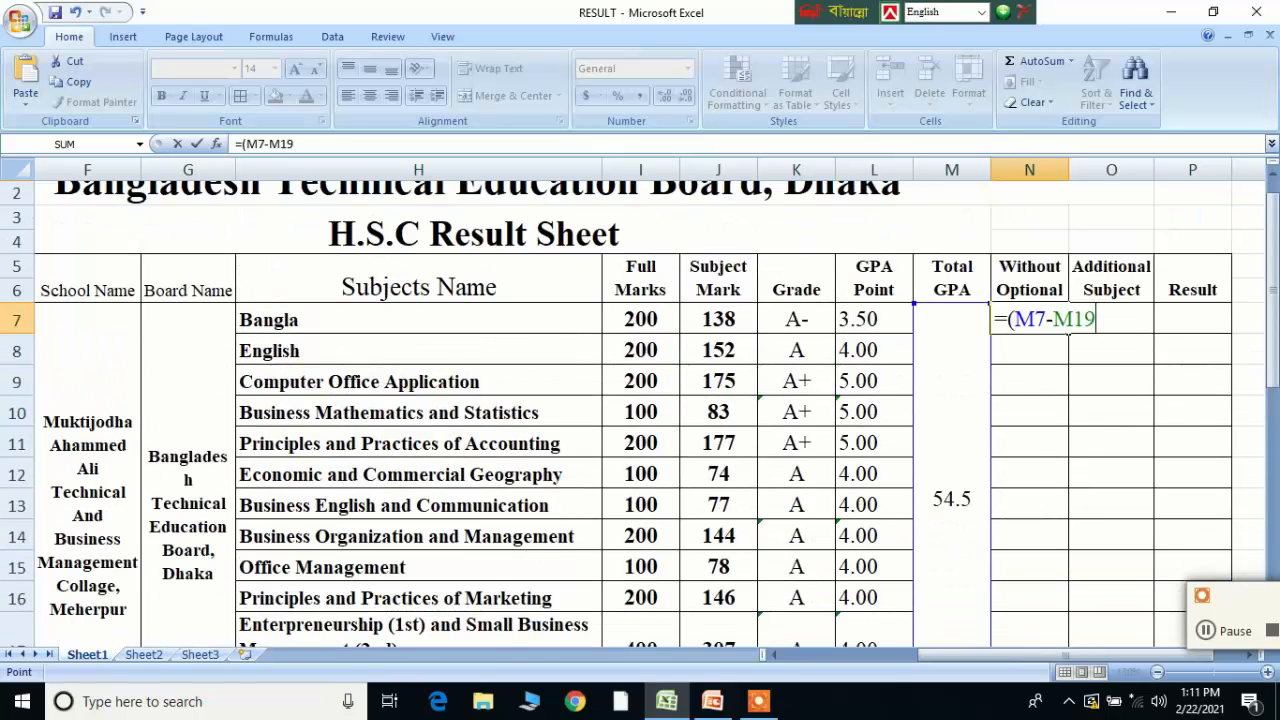
Complete the N7 formula as =(M7-M19)/12 and show its result with two decimal places
{"action": "type", "text": ")/"}
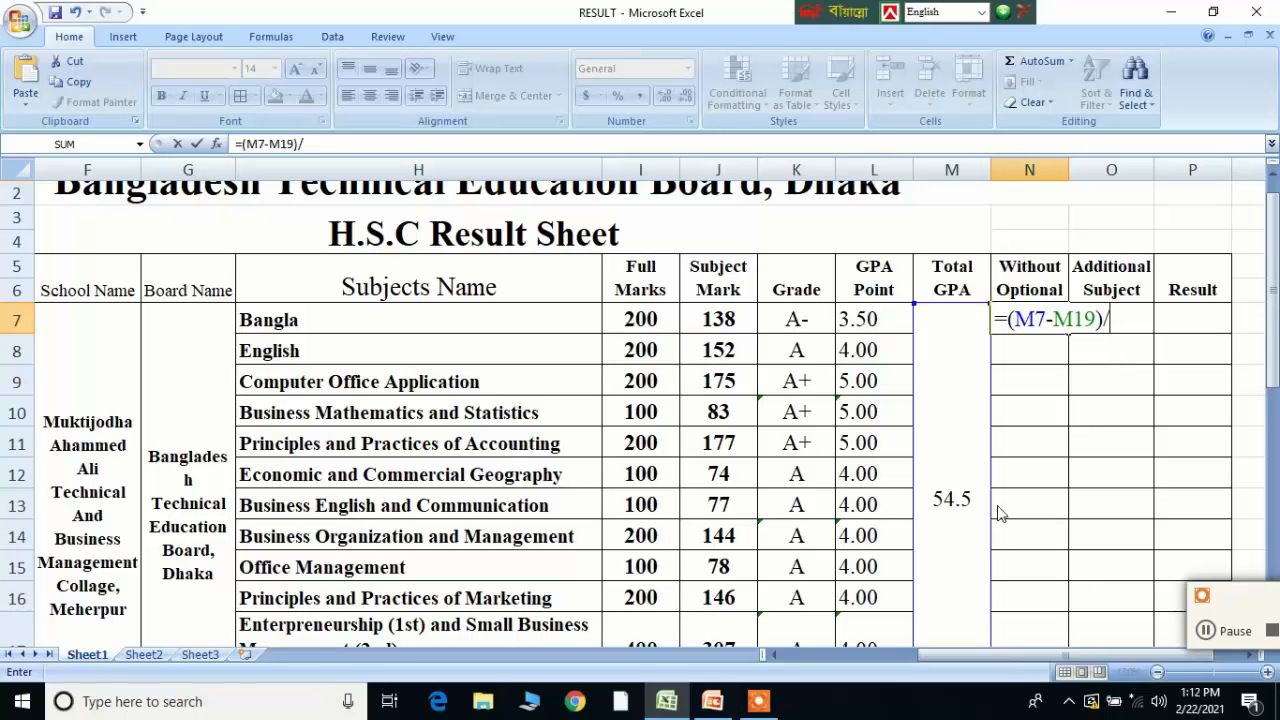
{"action": "scroll", "coordinate": [1068, 340], "scroll_direction": "down", "scroll_amount": 1}
{"action": "scroll", "coordinate": [1068, 340], "scroll_direction": "down", "scroll_amount": 1}
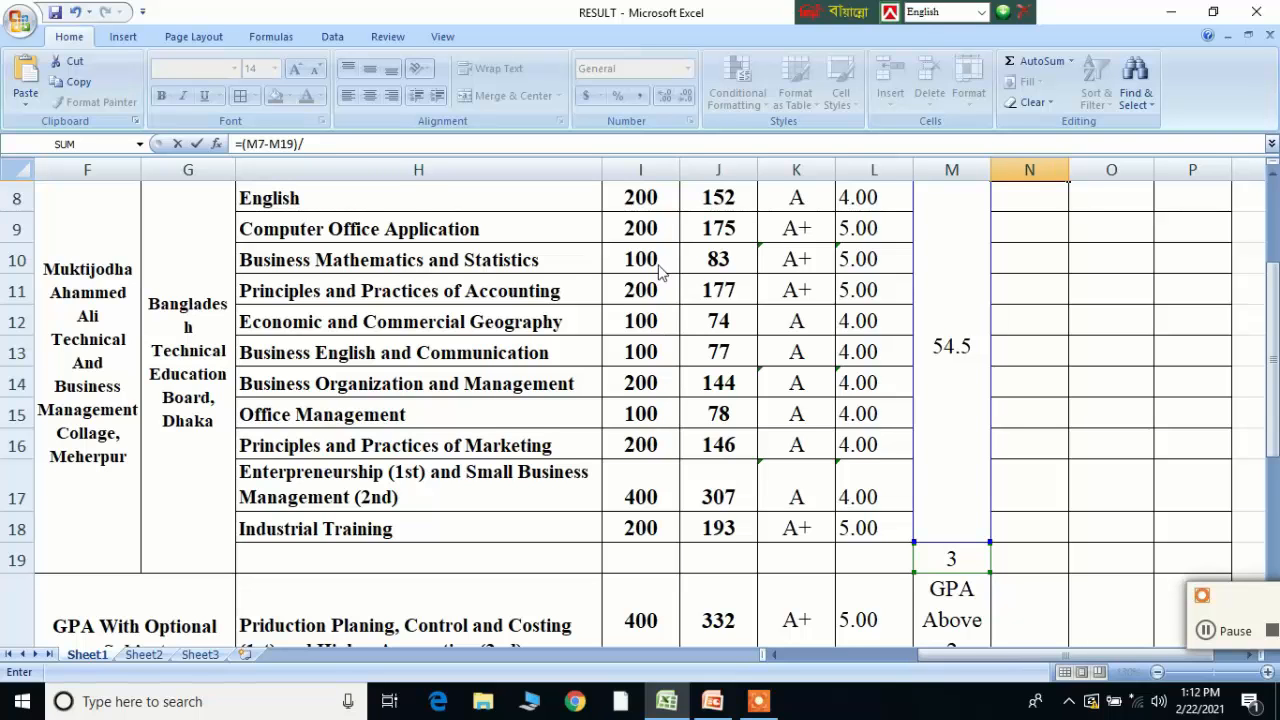
{"action": "scroll", "coordinate": [669, 205], "scroll_direction": "up", "scroll_amount": 1}
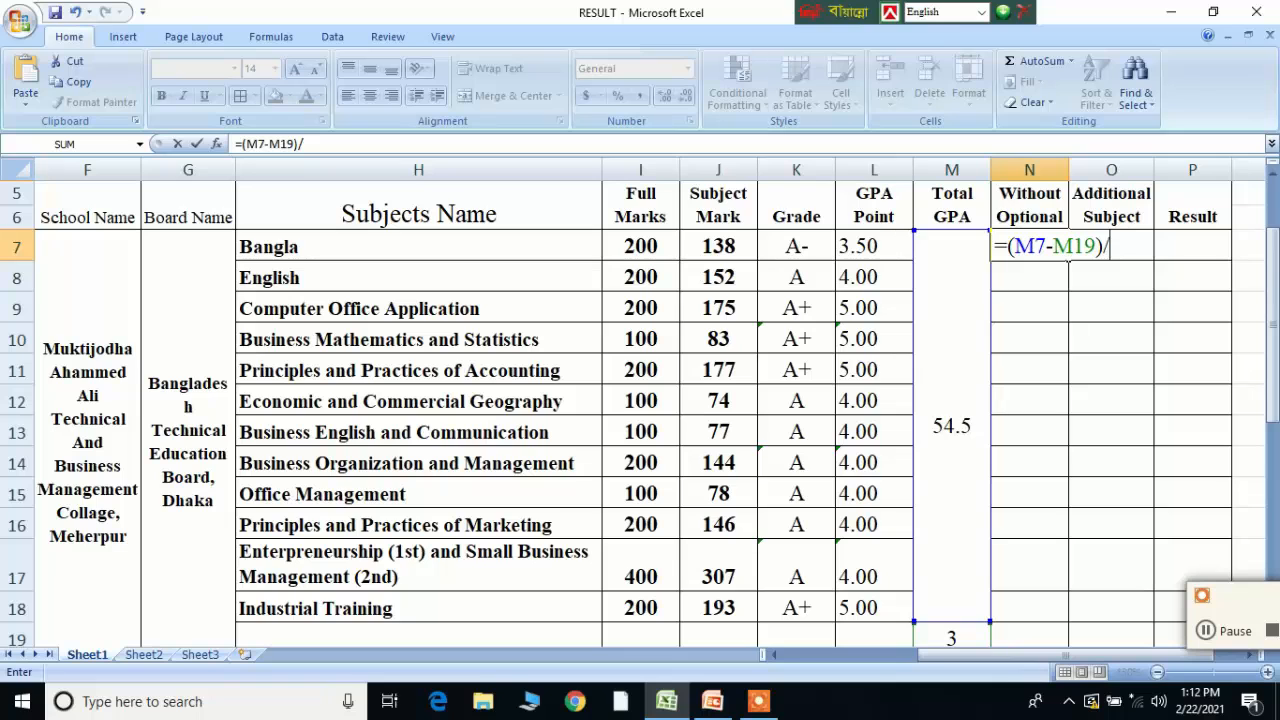
{"action": "type", "text": "12"}
{"action": "key", "text": "Return"}
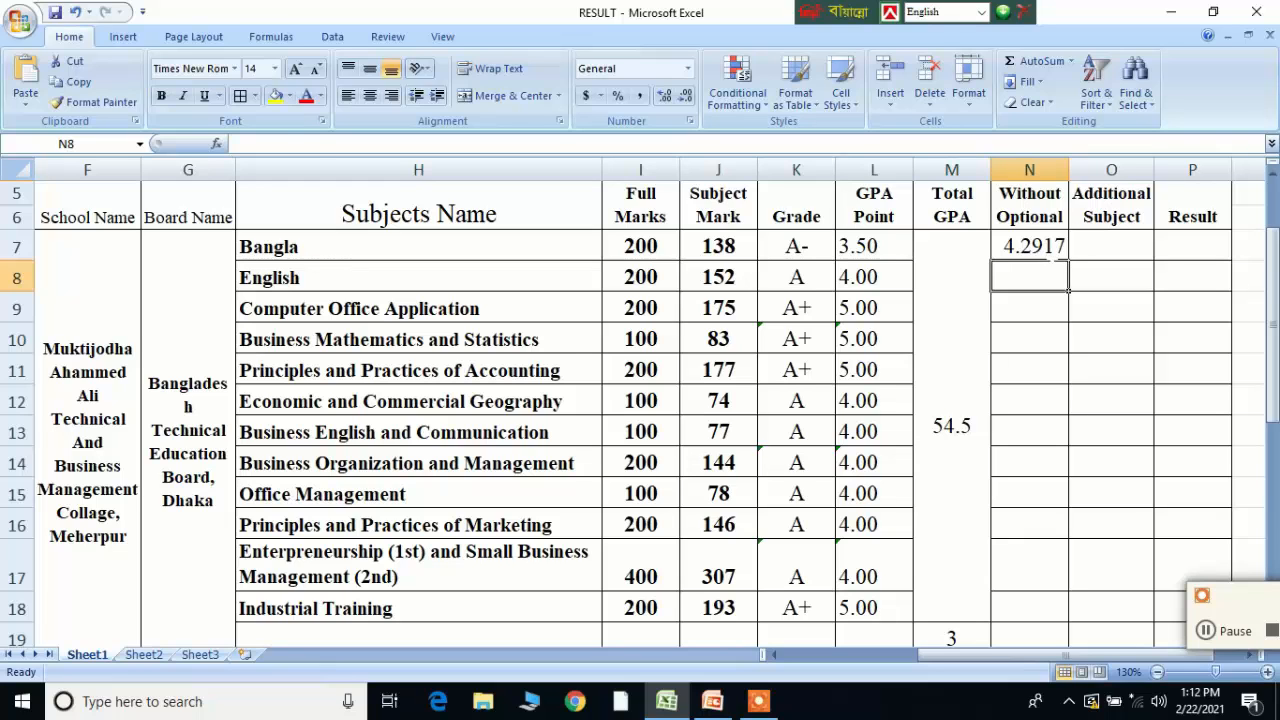
{"action": "left_click", "coordinate": [1050, 253]}
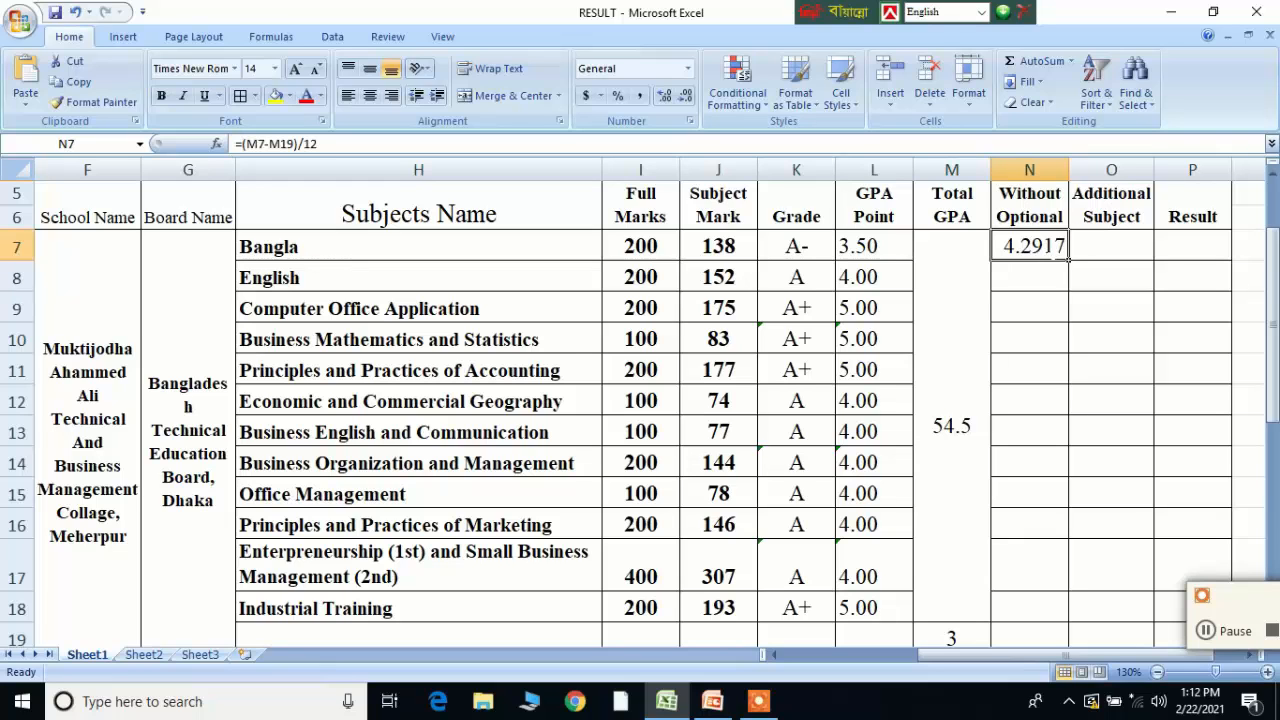
{"action": "left_click", "coordinate": [684, 96]}
{"action": "left_click", "coordinate": [684, 96]}
Enter =M7/12 in O7 under Additional Subject and show its result with two decimal places
{"action": "left_click", "coordinate": [1103, 258]}
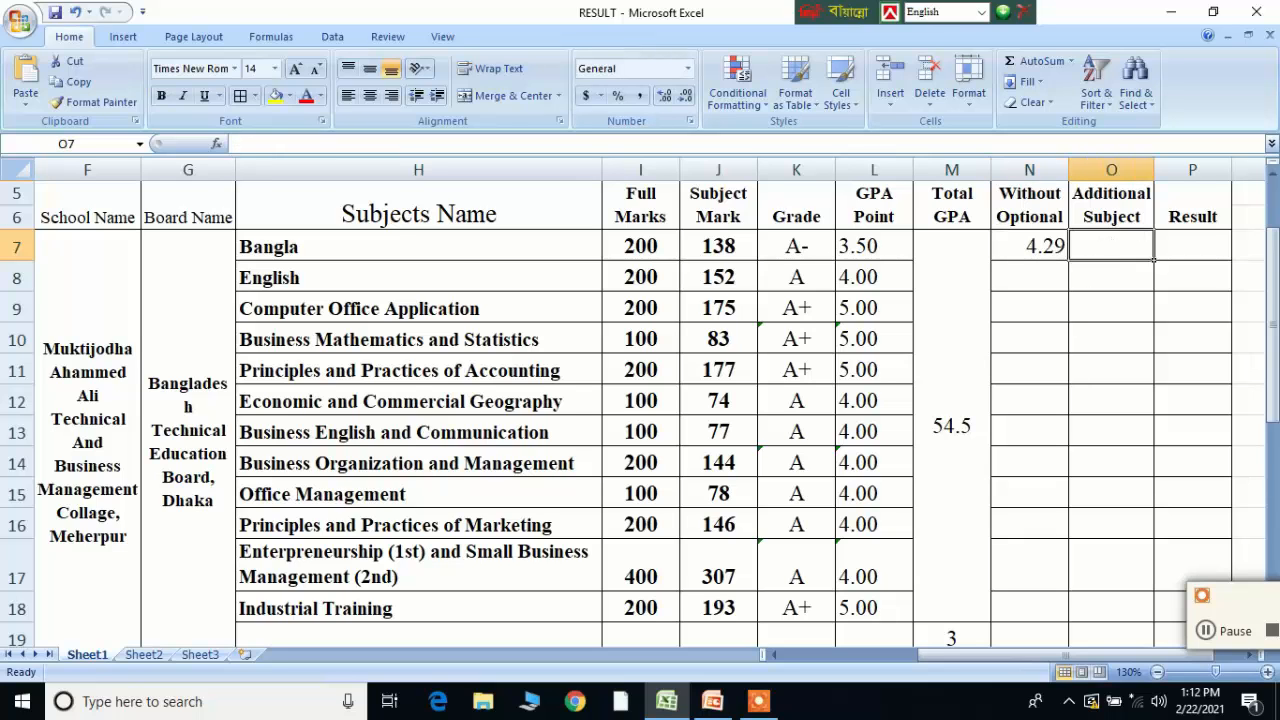
{"action": "type", "text": "="}
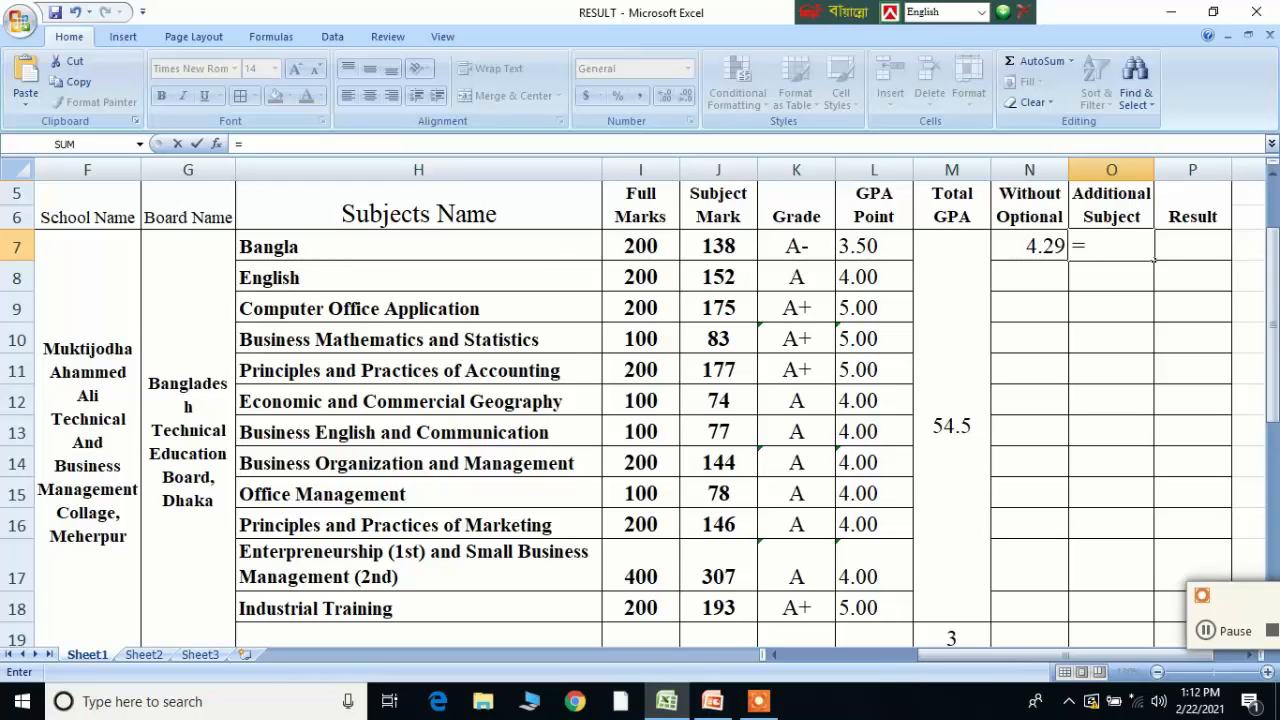
{"action": "left_click", "coordinate": [958, 448]}
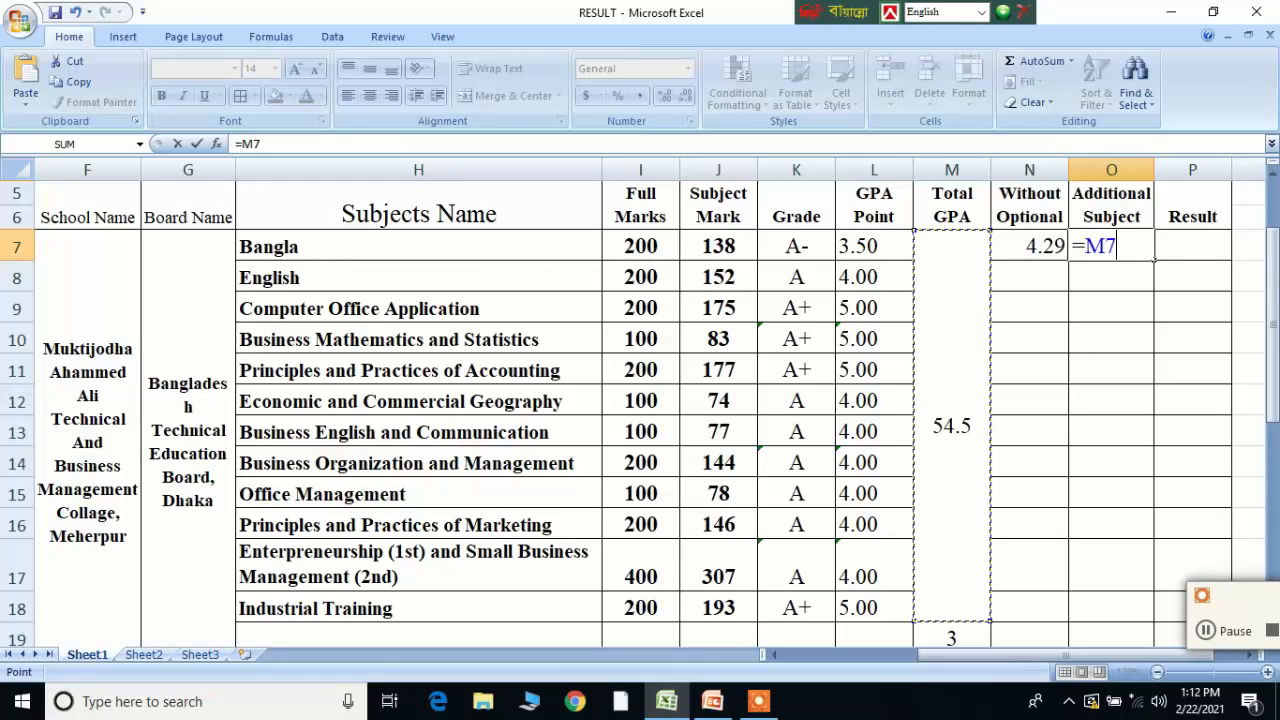
{"action": "type", "text": "/12"}
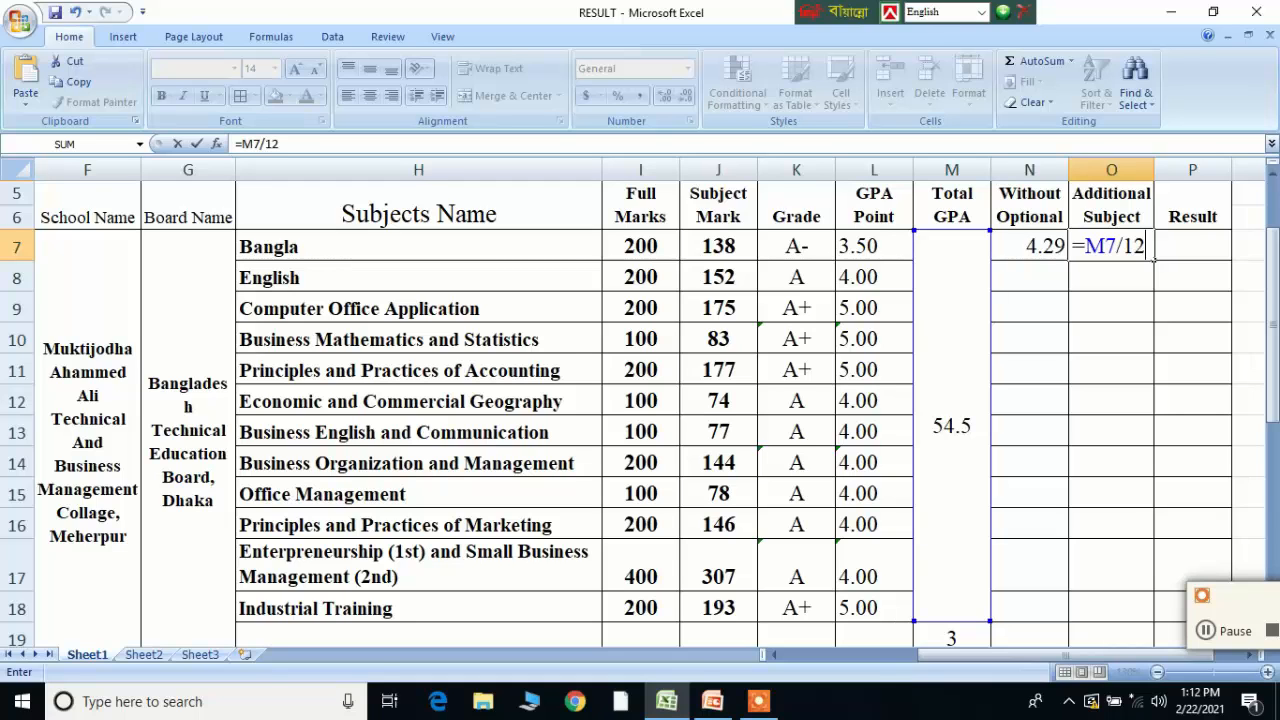
{"action": "key", "text": "Return"}
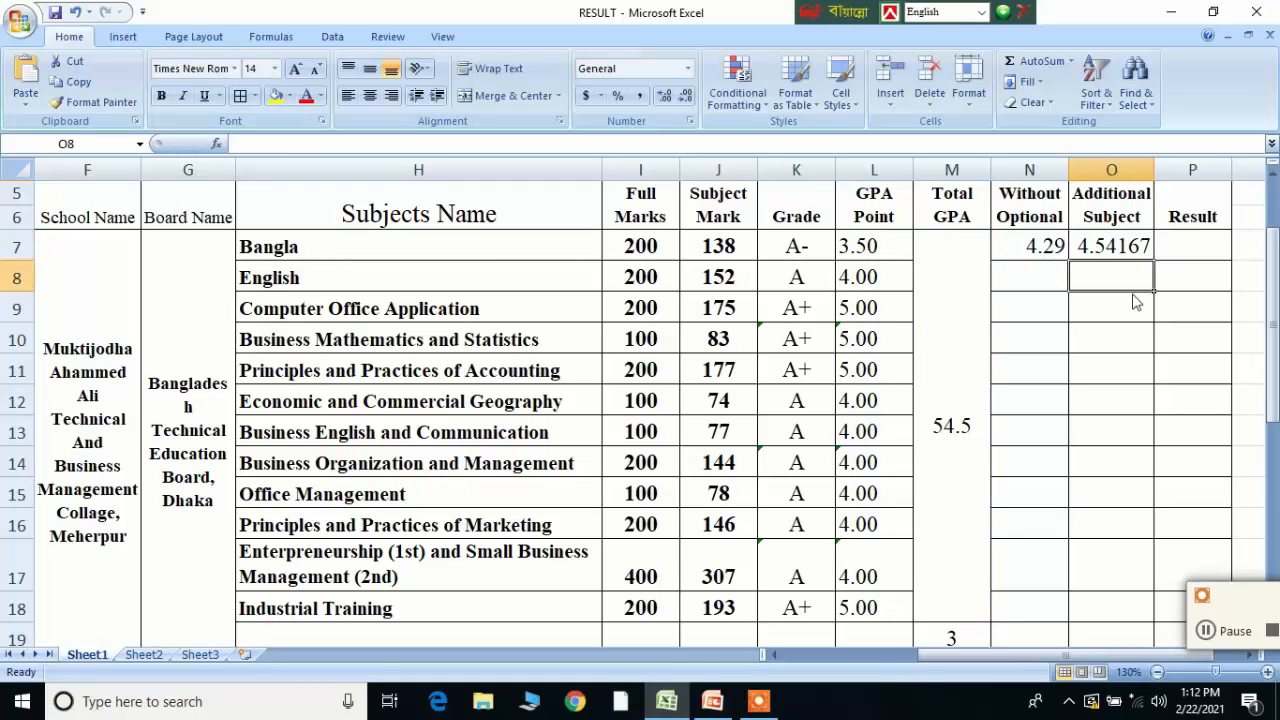
{"action": "left_click", "coordinate": [1121, 246]}
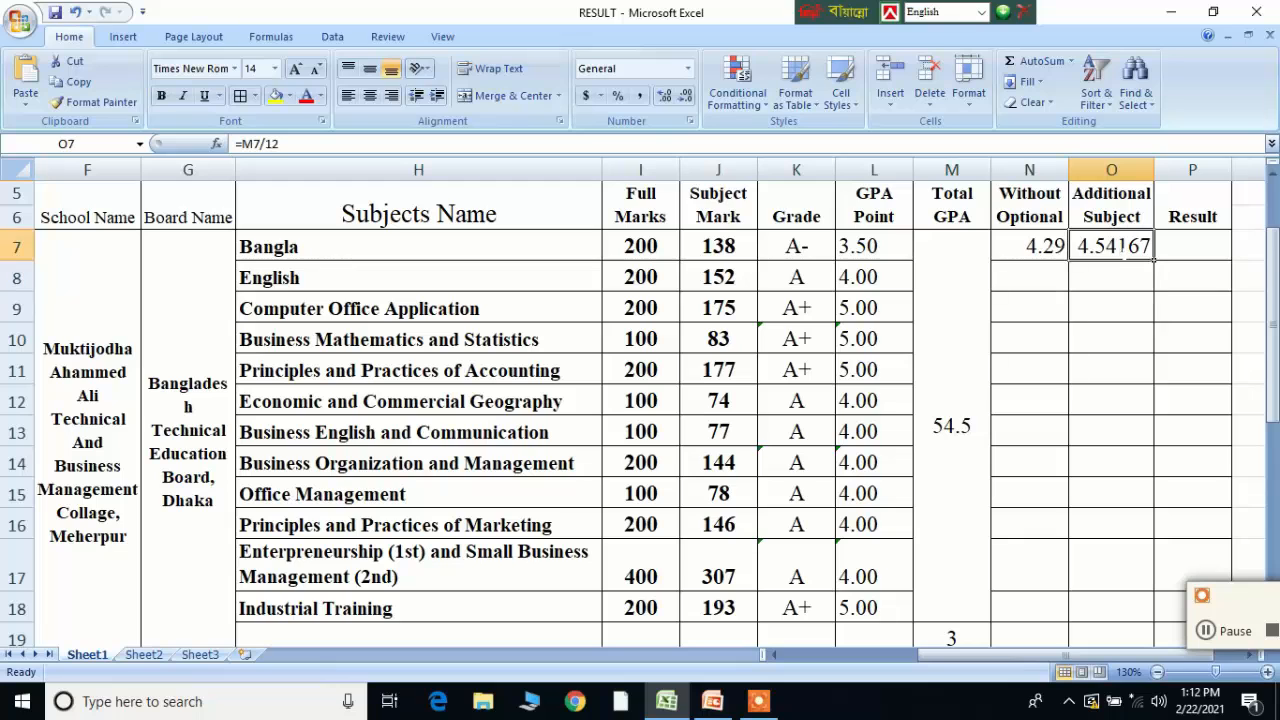
{"action": "left_click", "coordinate": [685, 97]}
{"action": "left_click", "coordinate": [685, 97]}
{"action": "left_click", "coordinate": [686, 97]}
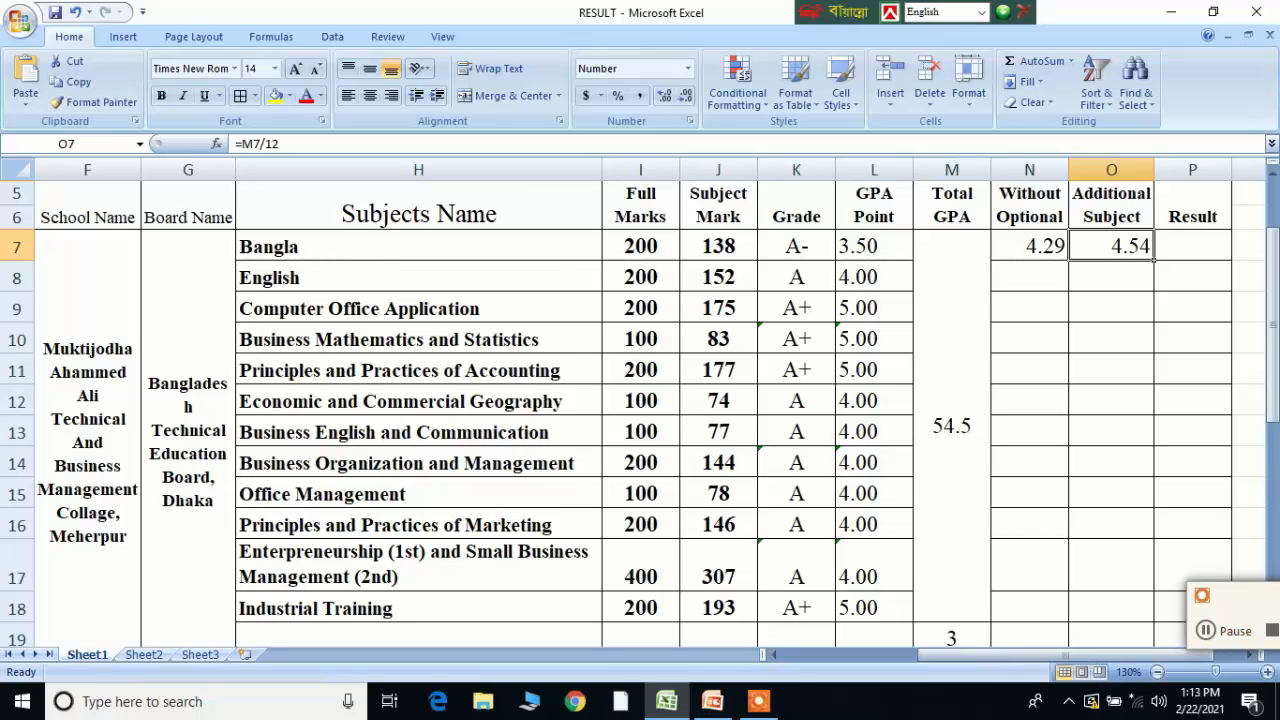
{"action": "left_click", "coordinate": [1192, 246]}
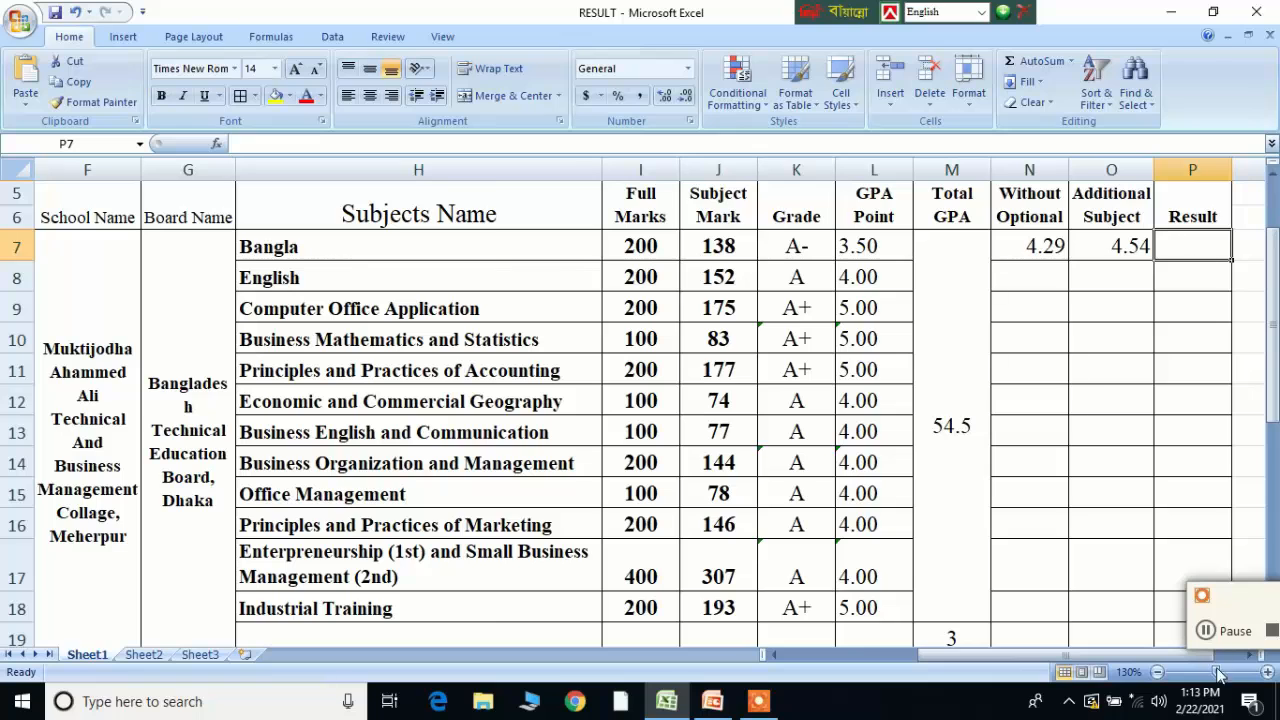
{"action": "left_click", "coordinate": [1206, 631]}
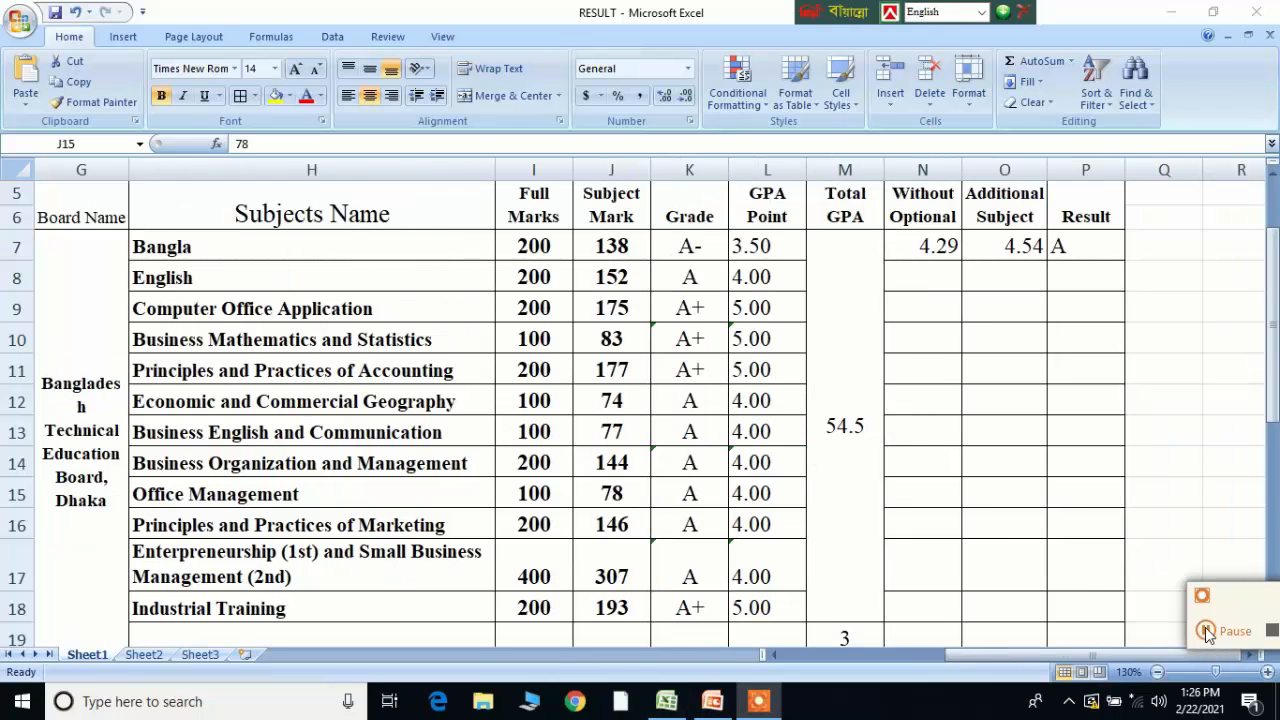
Start a Result formula in P8 with IF and a nested OR whose first condition is J7<66
{"action": "left_click", "coordinate": [1086, 277]}
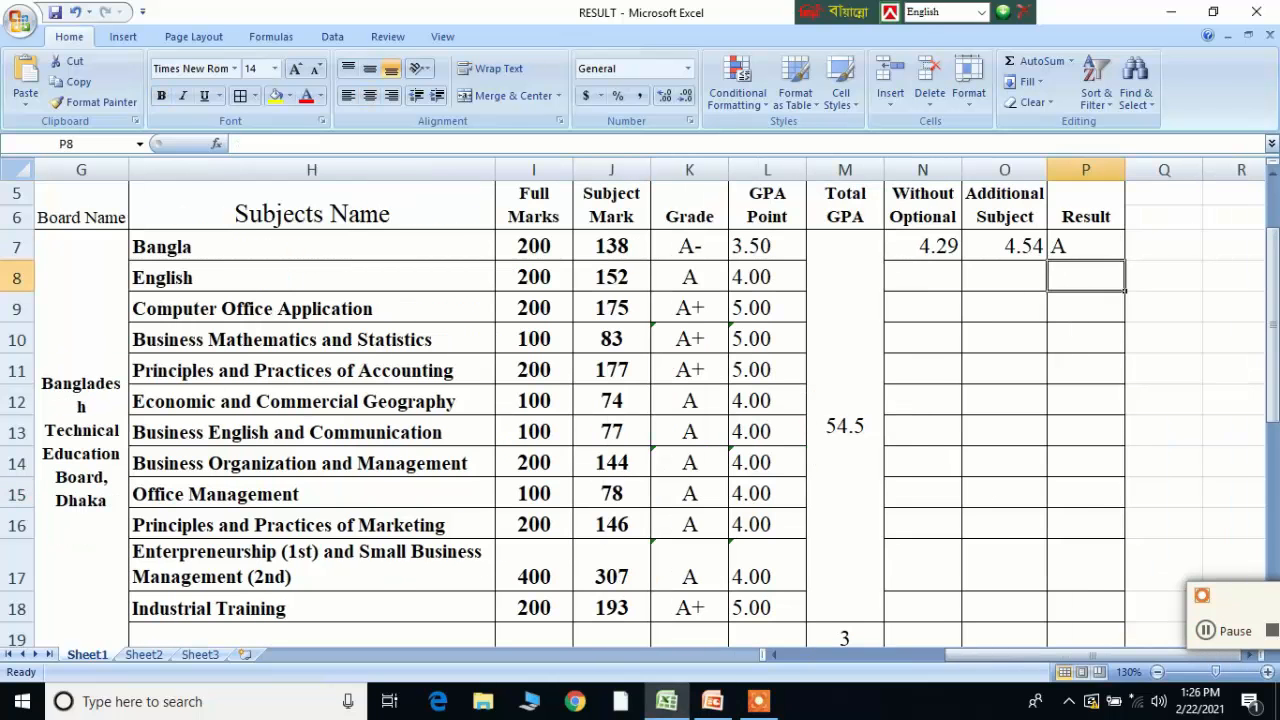
{"action": "type", "text": "="}
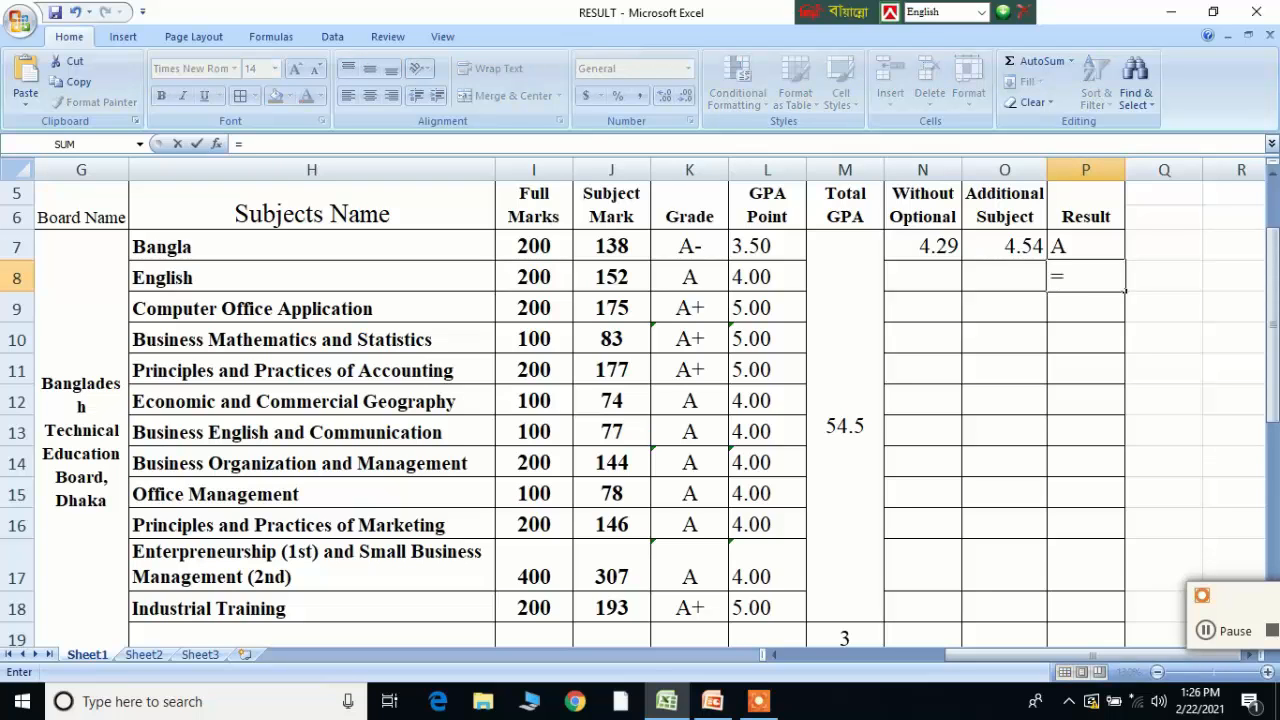
{"action": "type", "text": "if"}
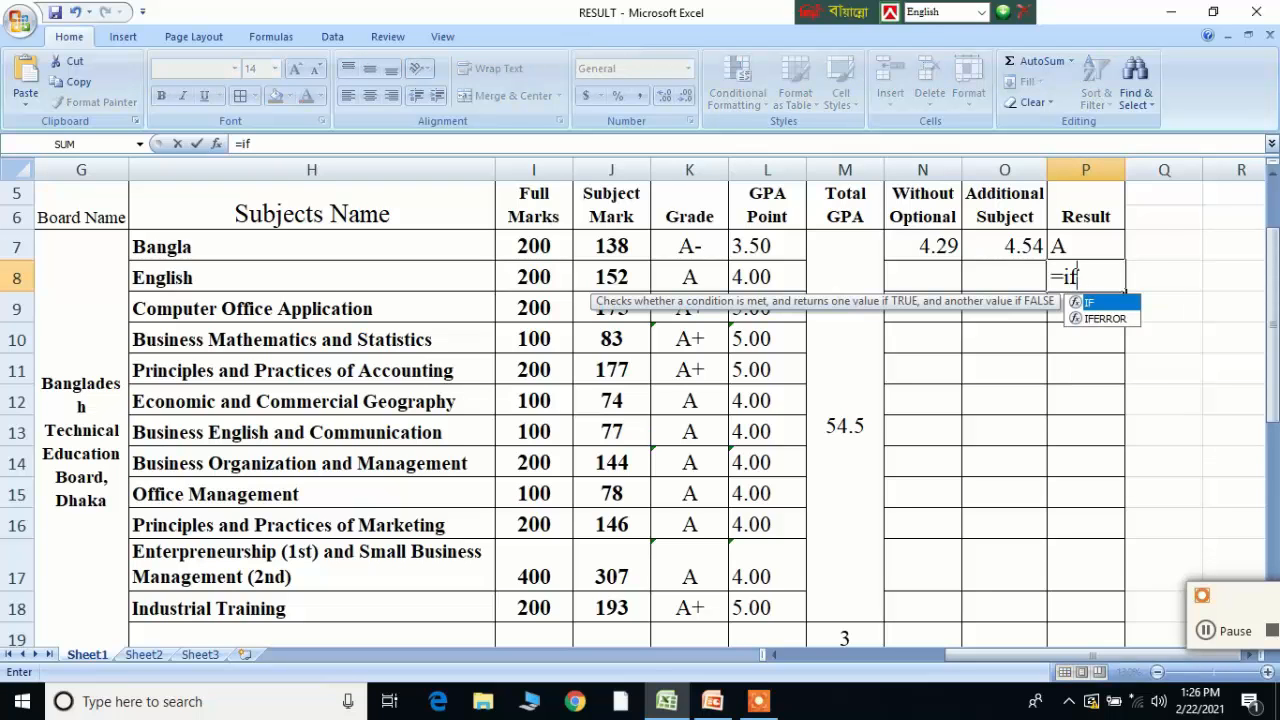
{"action": "type", "text": "("}
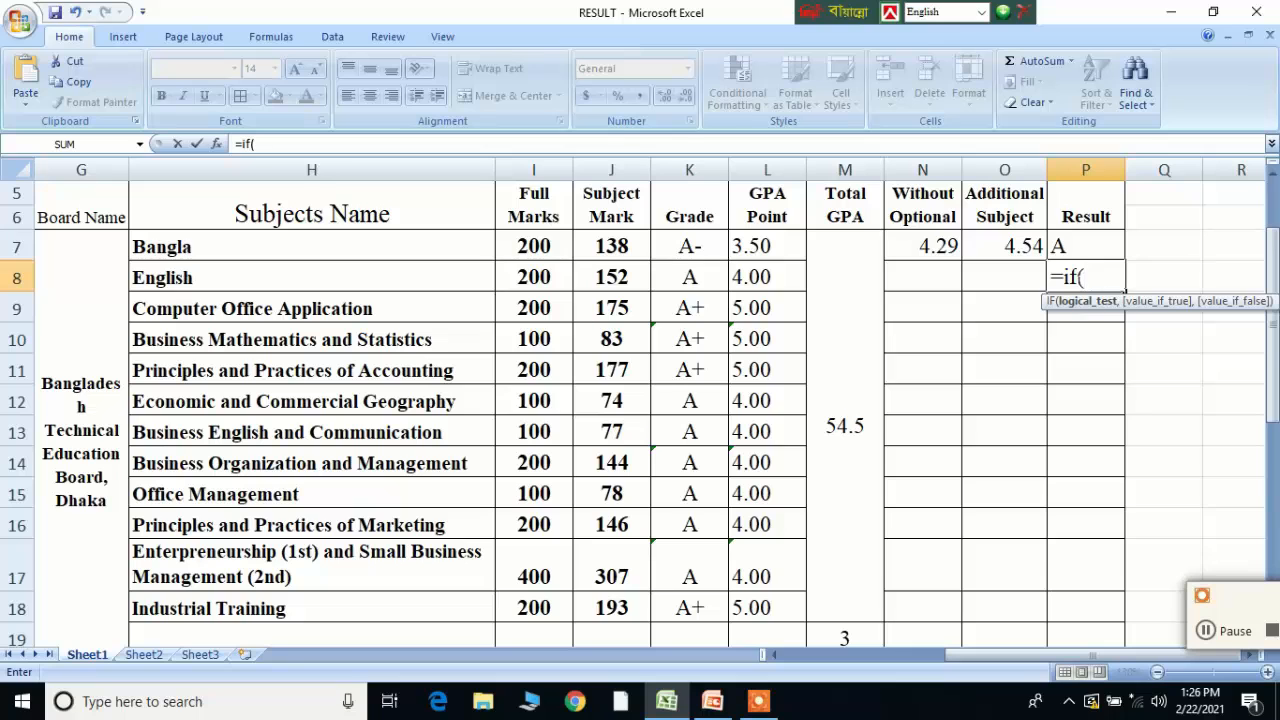
{"action": "type", "text": "or"}
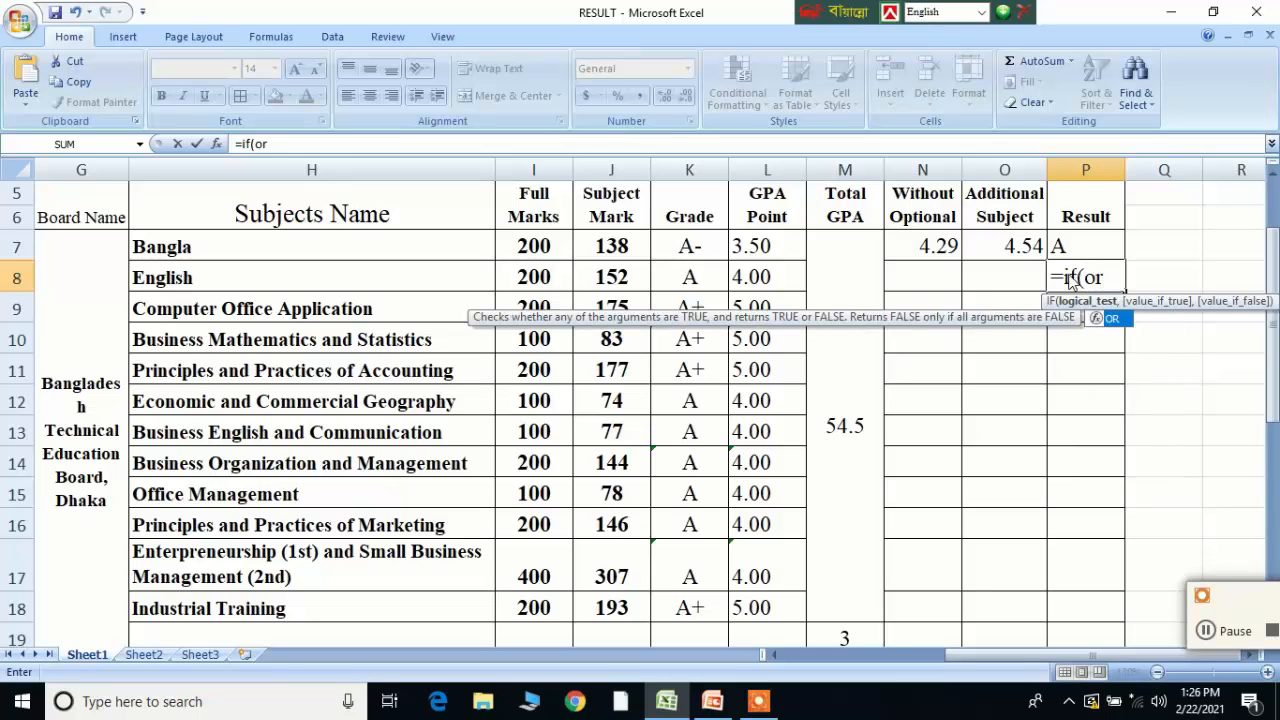
{"action": "type", "text": "("}
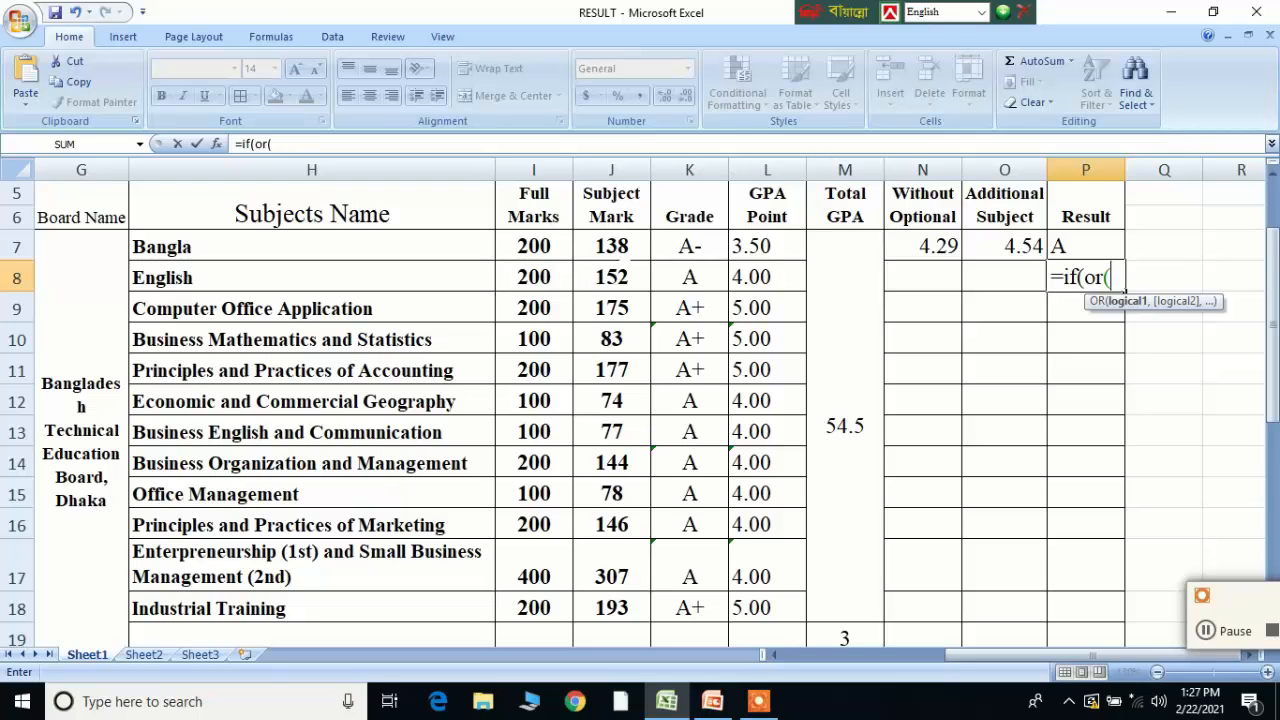
{"action": "left_click", "coordinate": [623, 248]}
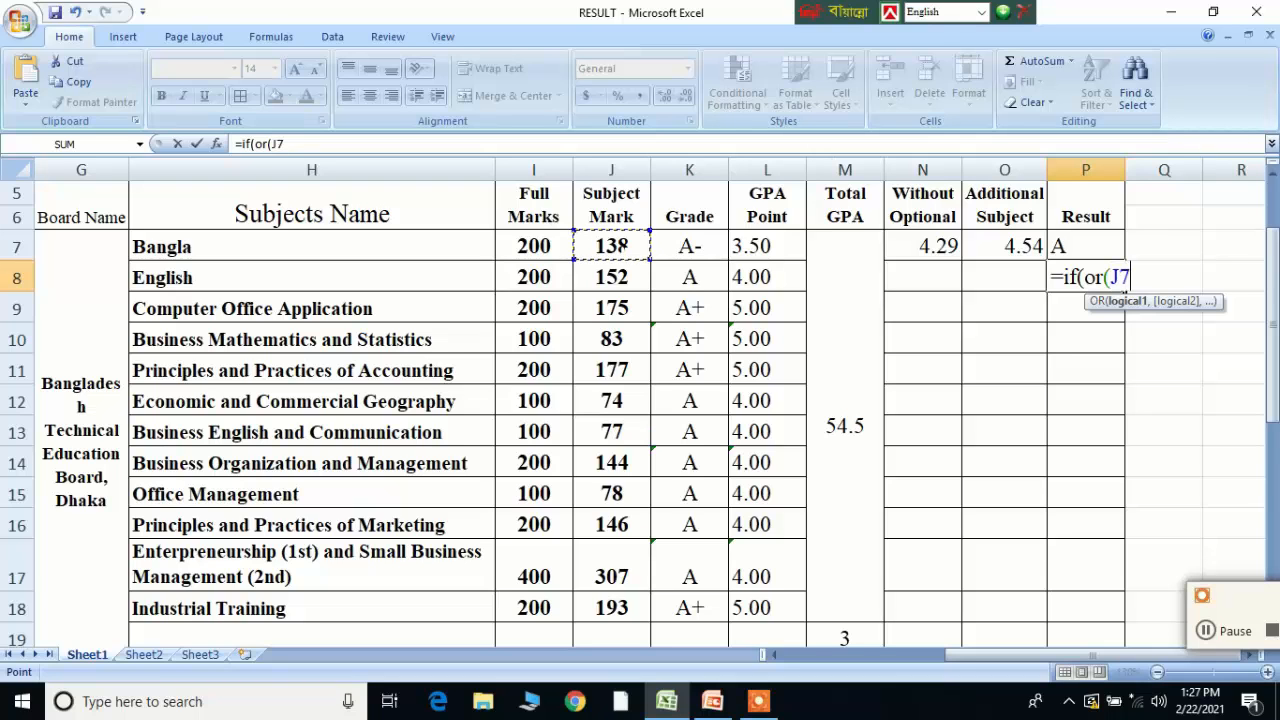
{"action": "type", "text": "<66,"}
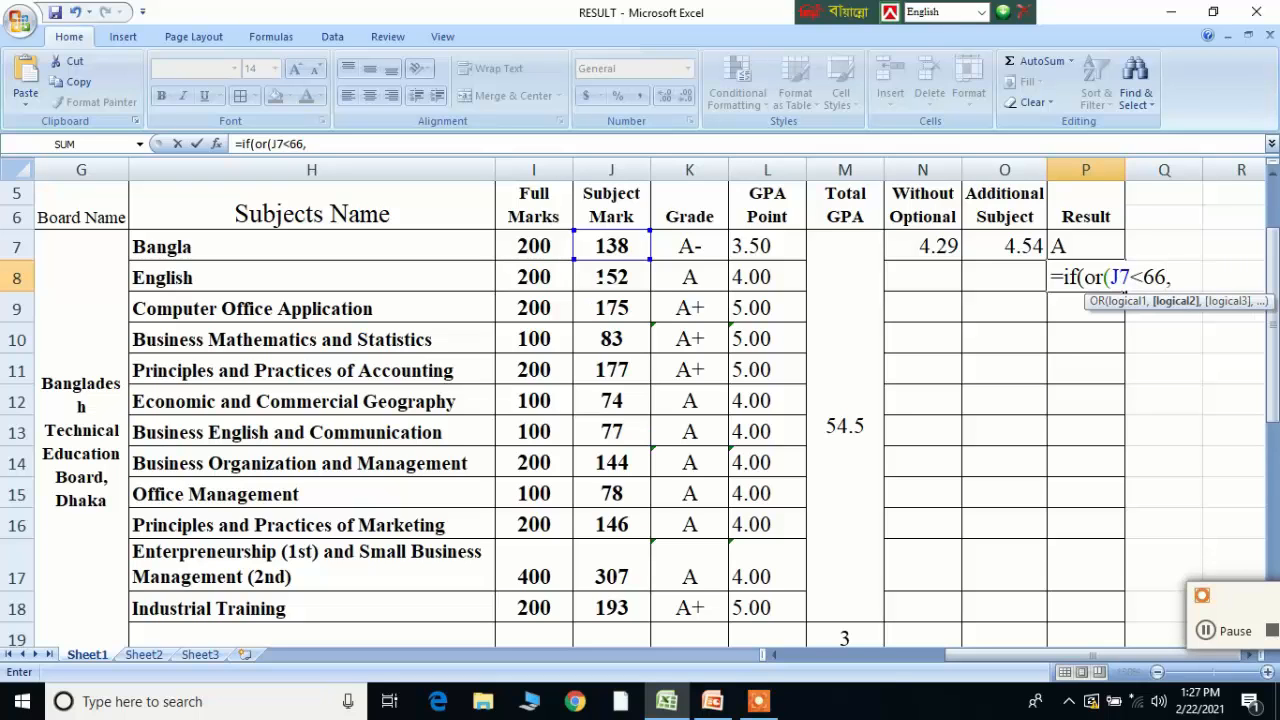
Add the conditions J8<66, J9<66 and J10<33 to the OR test in the P8 Result formula
{"action": "left_click", "coordinate": [600, 277]}
{"action": "type", "text": "<66"}
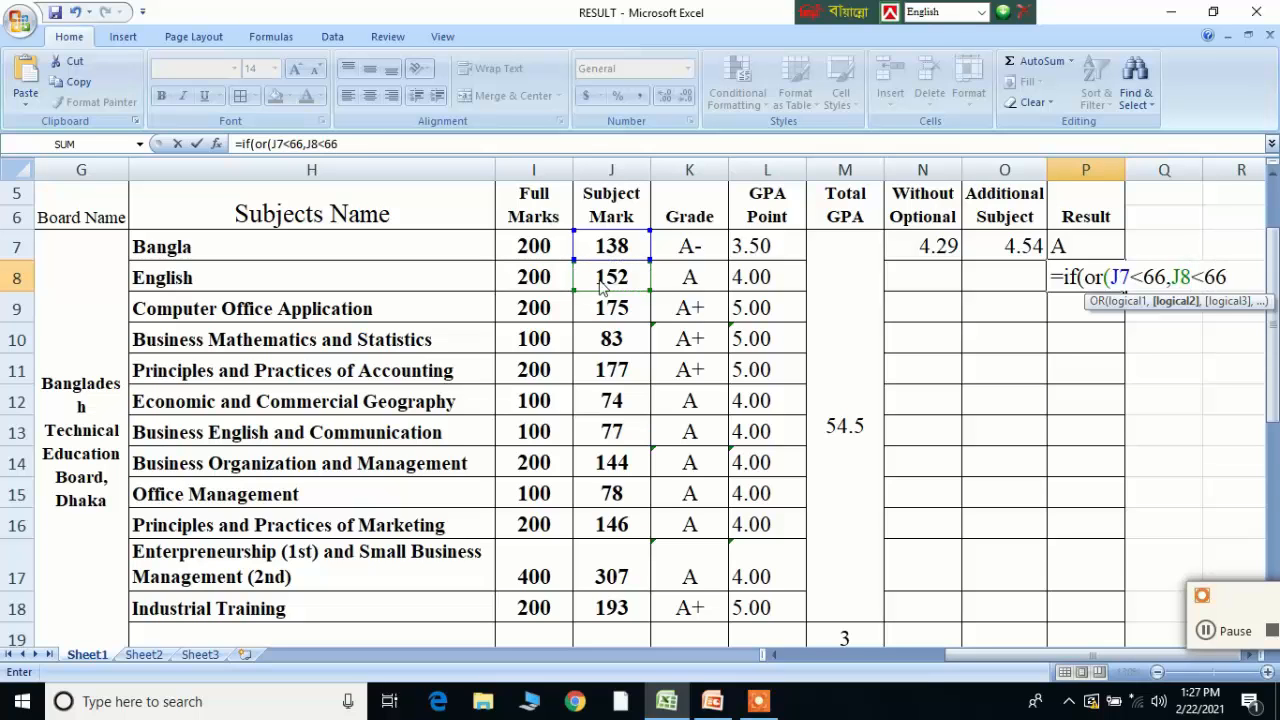
{"action": "type", "text": ","}
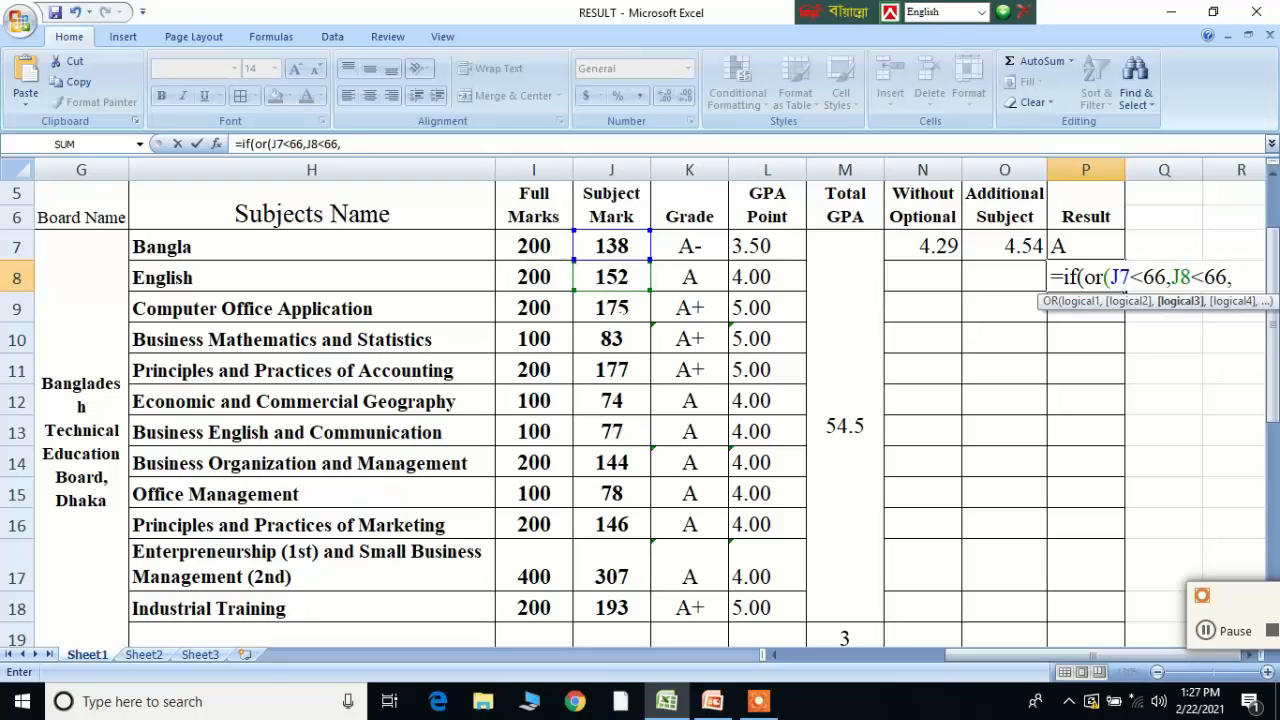
{"action": "left_click", "coordinate": [625, 306]}
{"action": "type", "text": "<66,"}
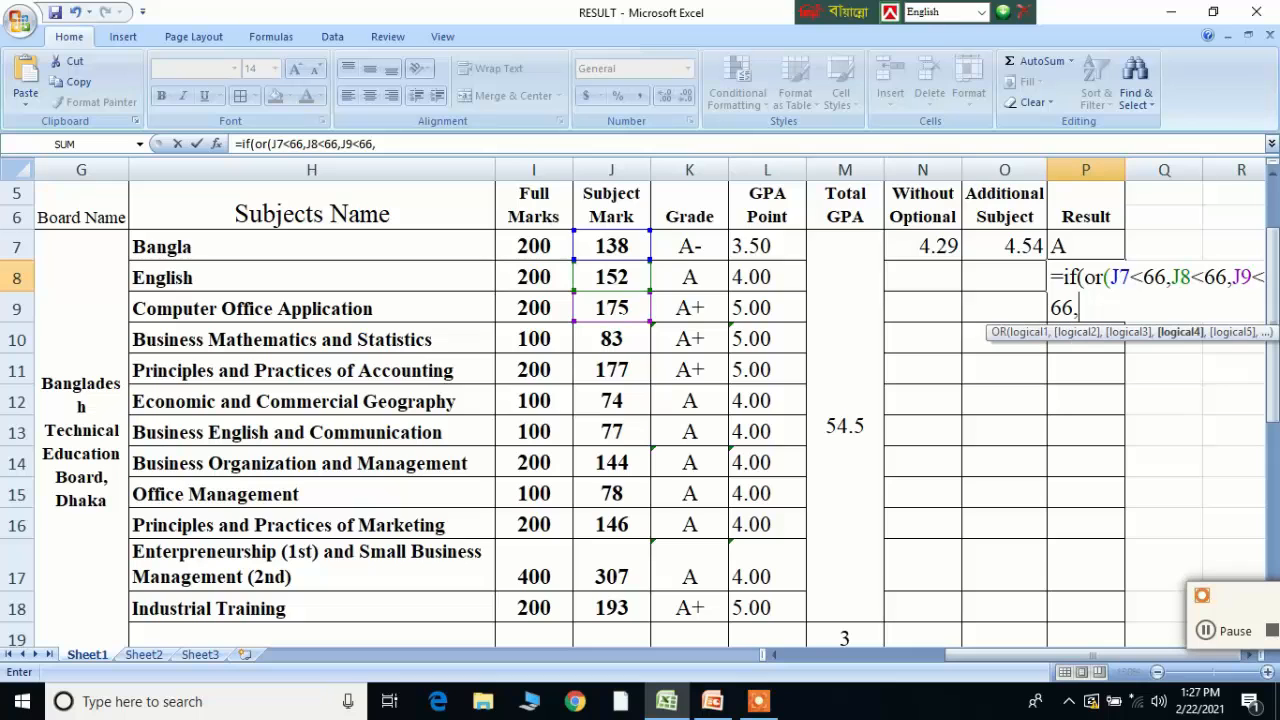
{"action": "left_click", "coordinate": [620, 342]}
{"action": "type", "text": "<"}
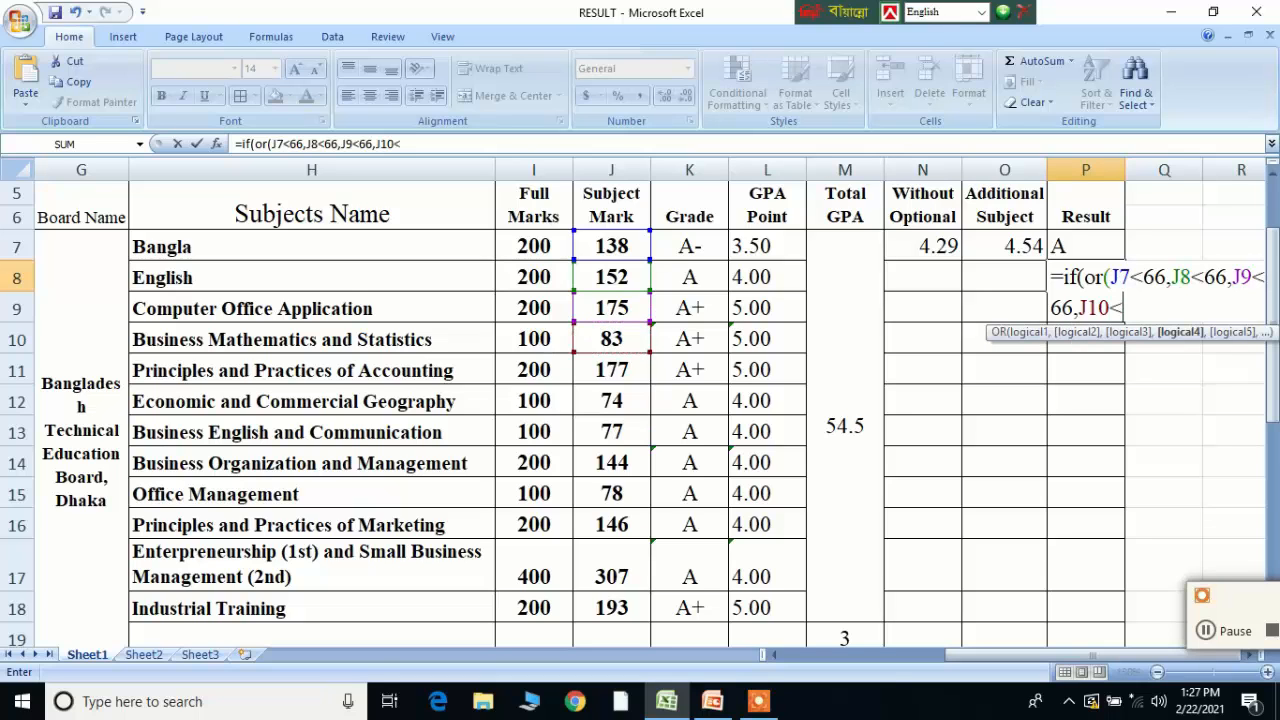
{"action": "type", "text": "33,"}
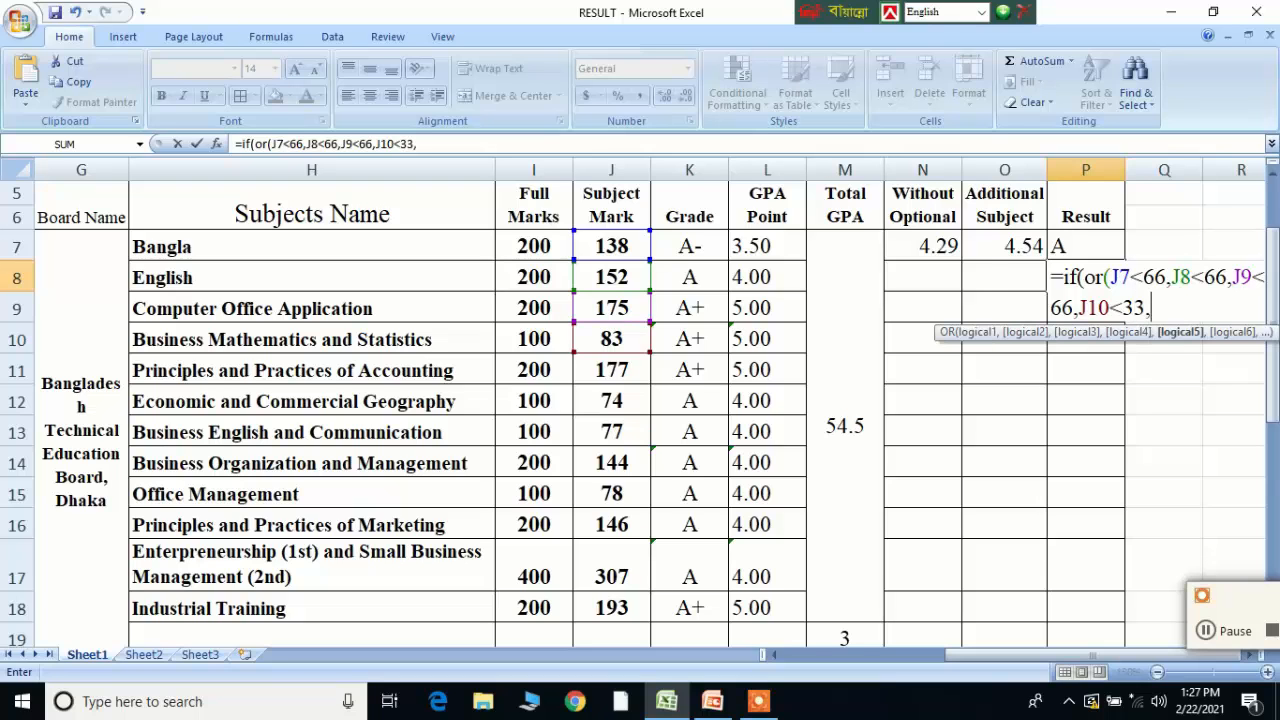
Extend the OR test in P8 with the conditions J11<66 and J12<33
{"action": "type", "text": "J11"}
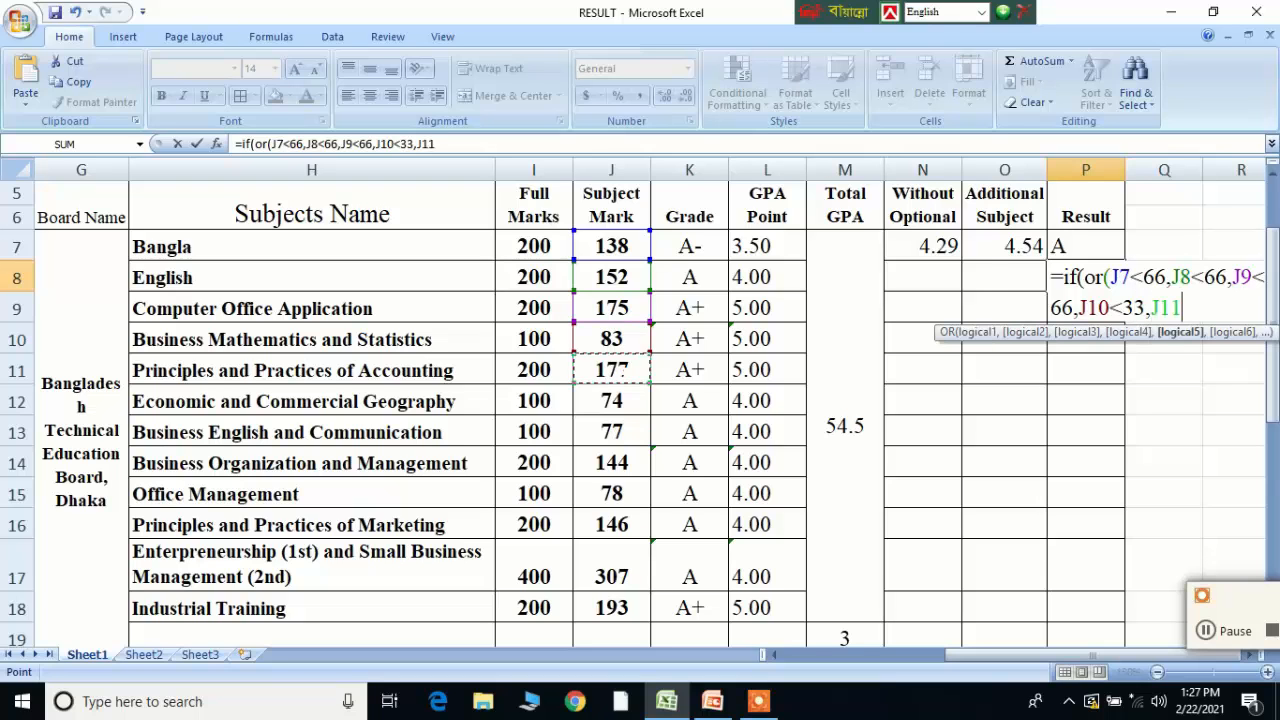
{"action": "type", "text": "<66<"}
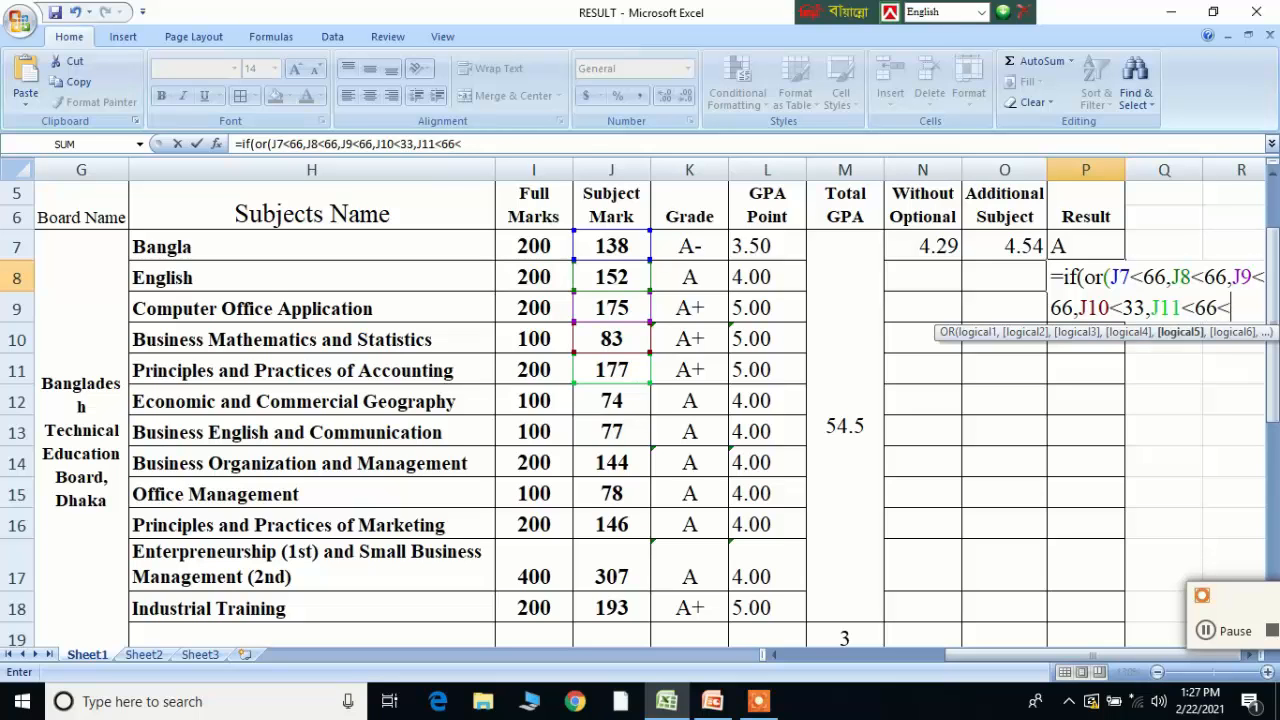
{"action": "key", "text": "BackSpace"}
{"action": "type", "text": ","}
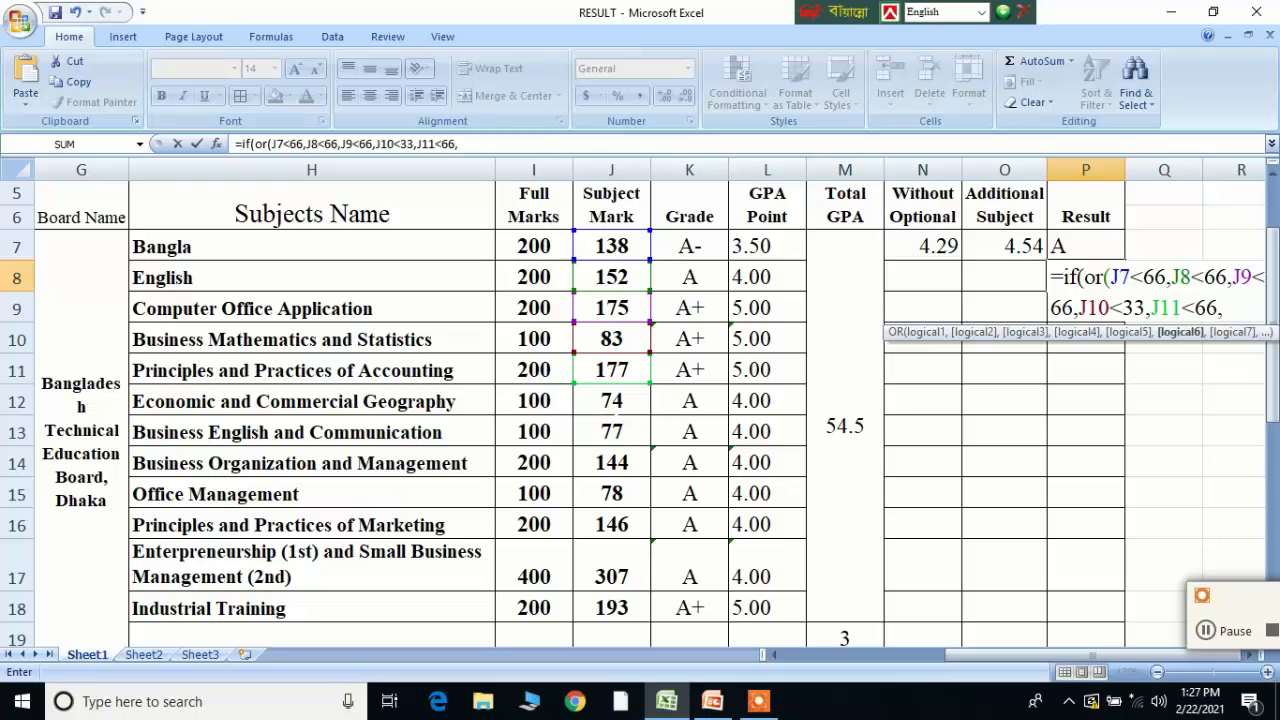
{"action": "left_click", "coordinate": [614, 411]}
{"action": "type", "text": "<33"}
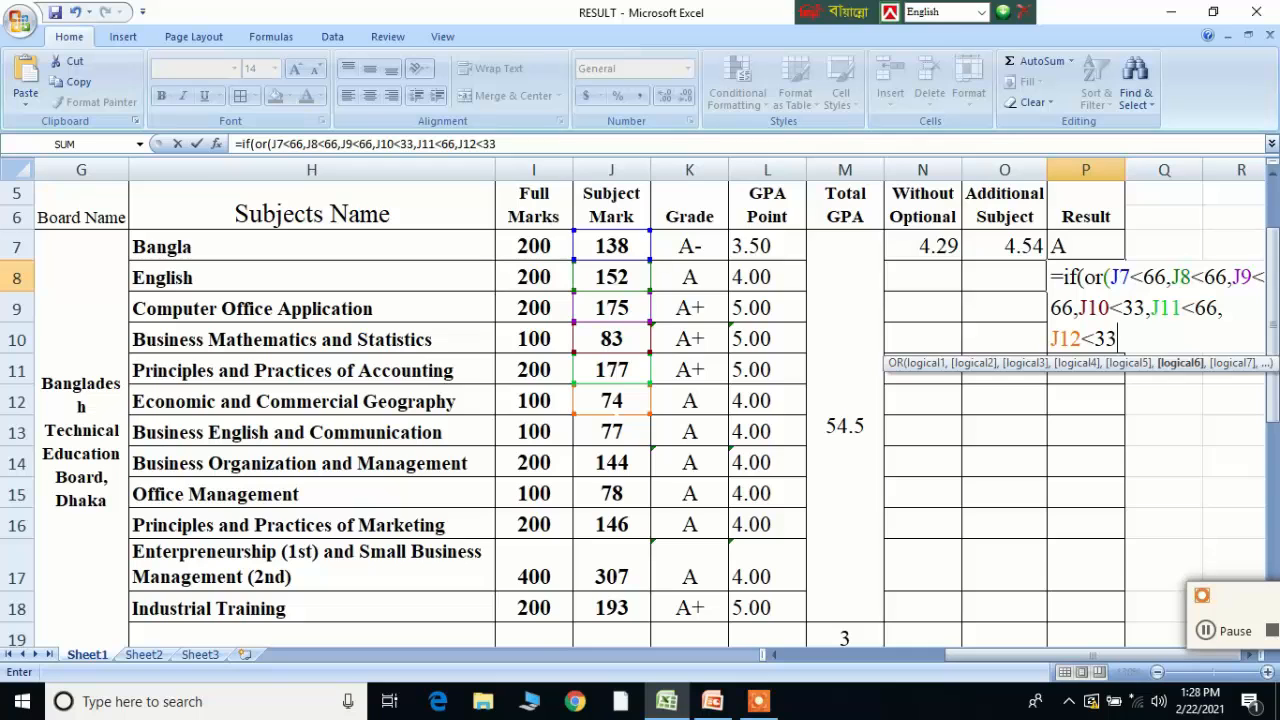
{"action": "type", "text": ","}
Continue the OR test in P8 with J13<33 for Business English and J14<66 for Business Organization
{"action": "left_click", "coordinate": [628, 432]}
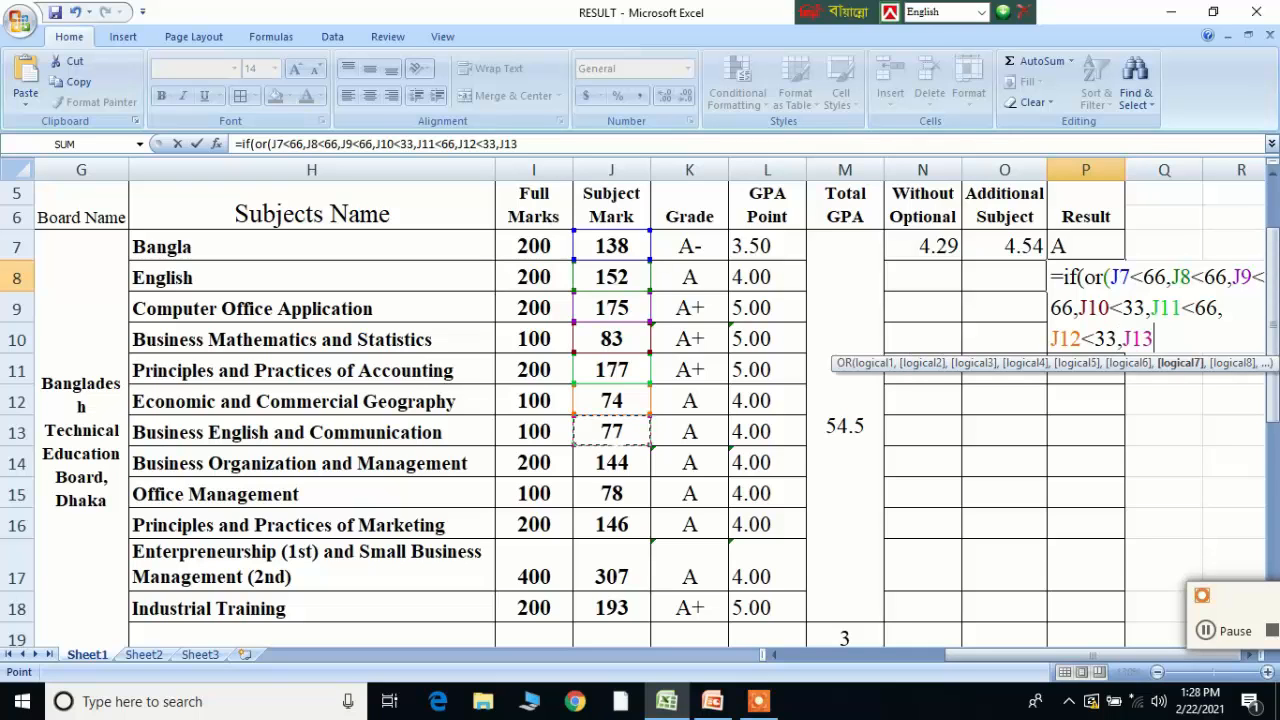
{"action": "type", "text": "<33,"}
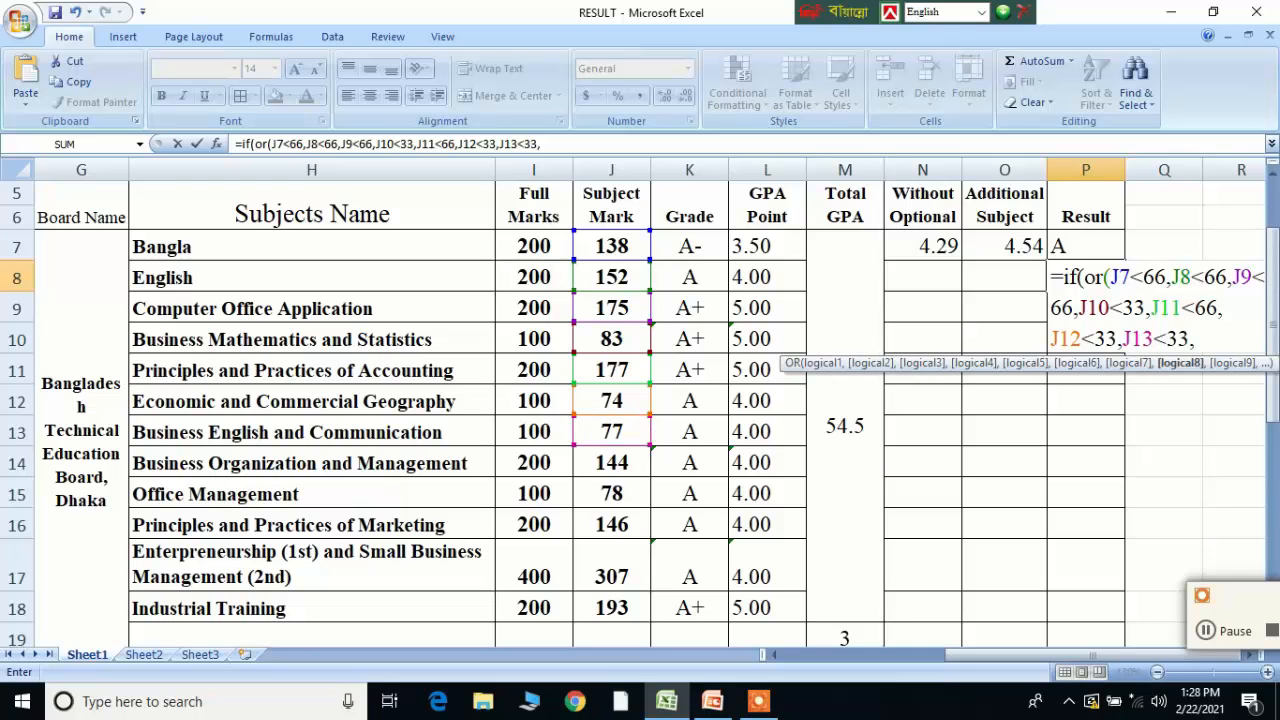
{"action": "type", "text": "J14"}
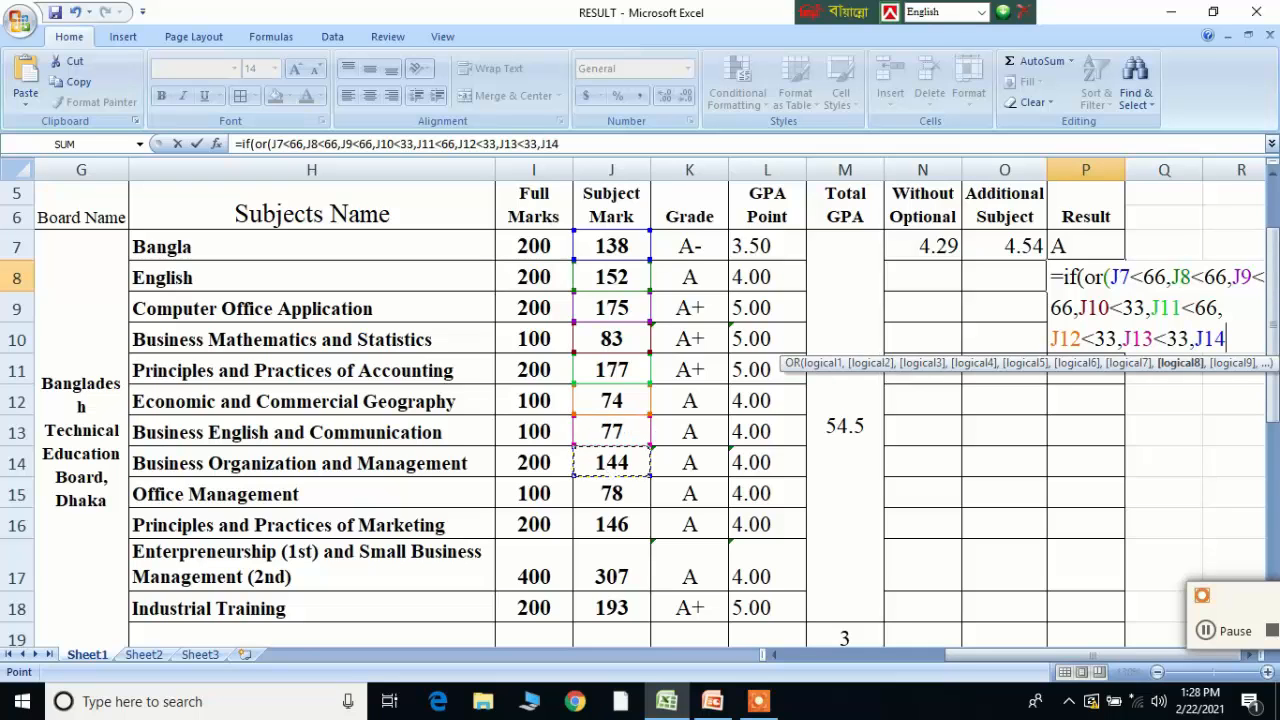
{"action": "type", "text": ",66"}
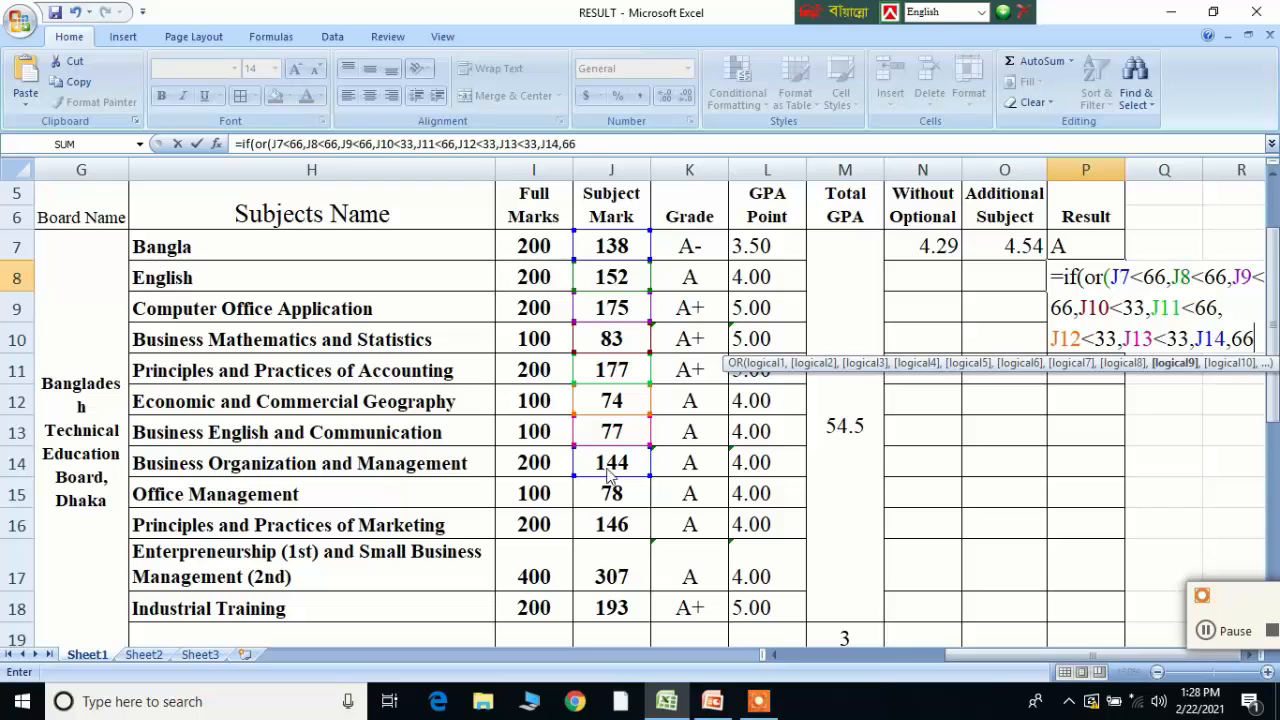
{"action": "key", "text": "BackSpace"}
{"action": "key", "text": "BackSpace"}
{"action": "key", "text": "BackSpace"}
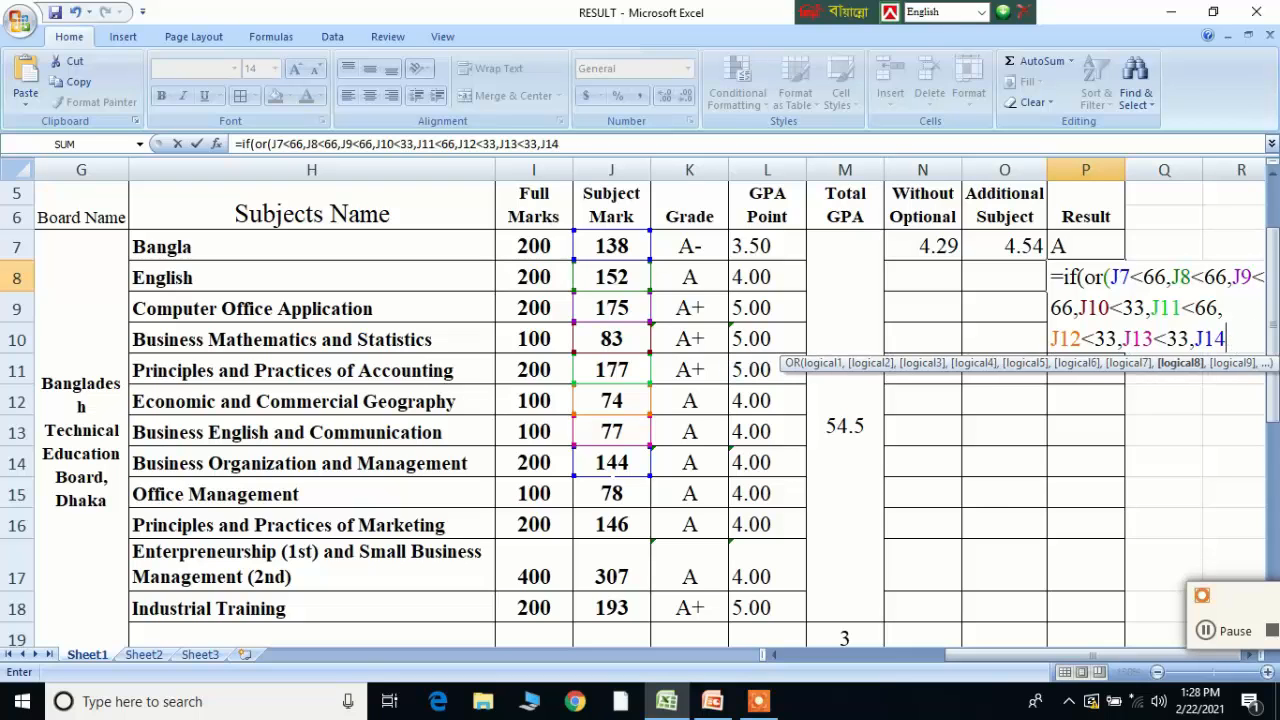
{"action": "type", "text": "<66,"}
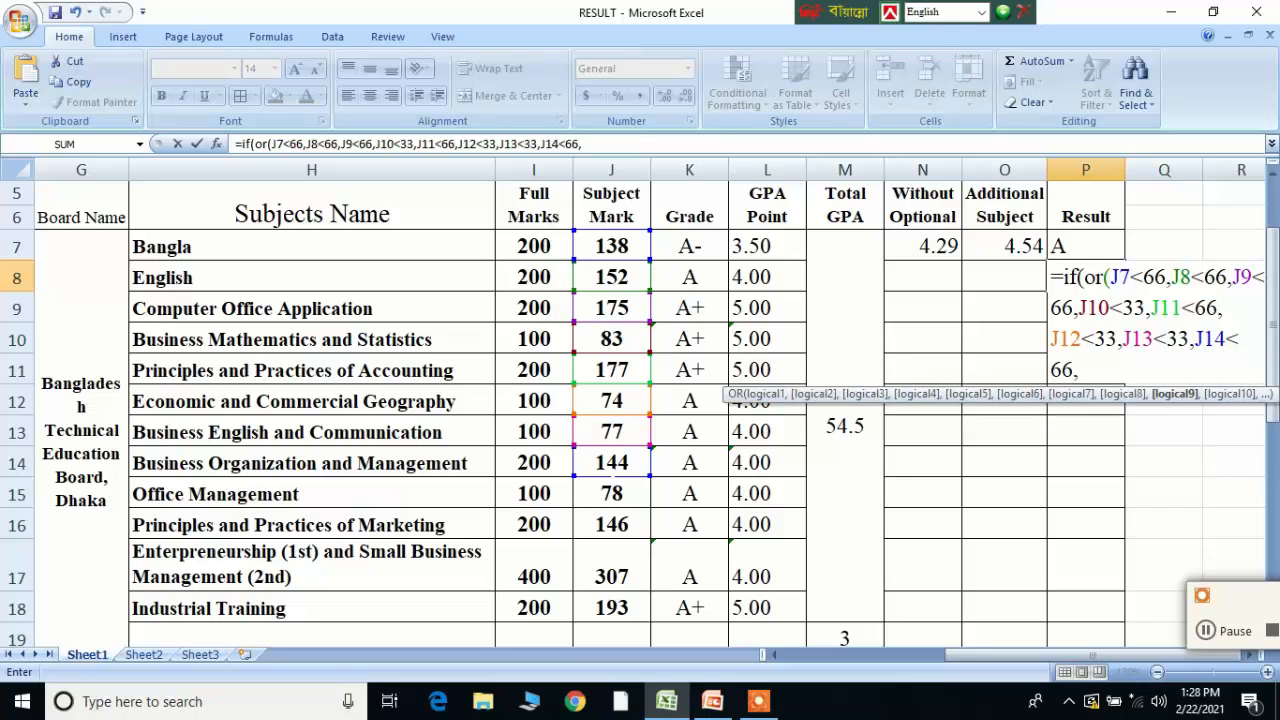
Add J15<33 for Office Management and J16<66 for Marketing to the OR test in P8
{"action": "left_click", "coordinate": [620, 500]}
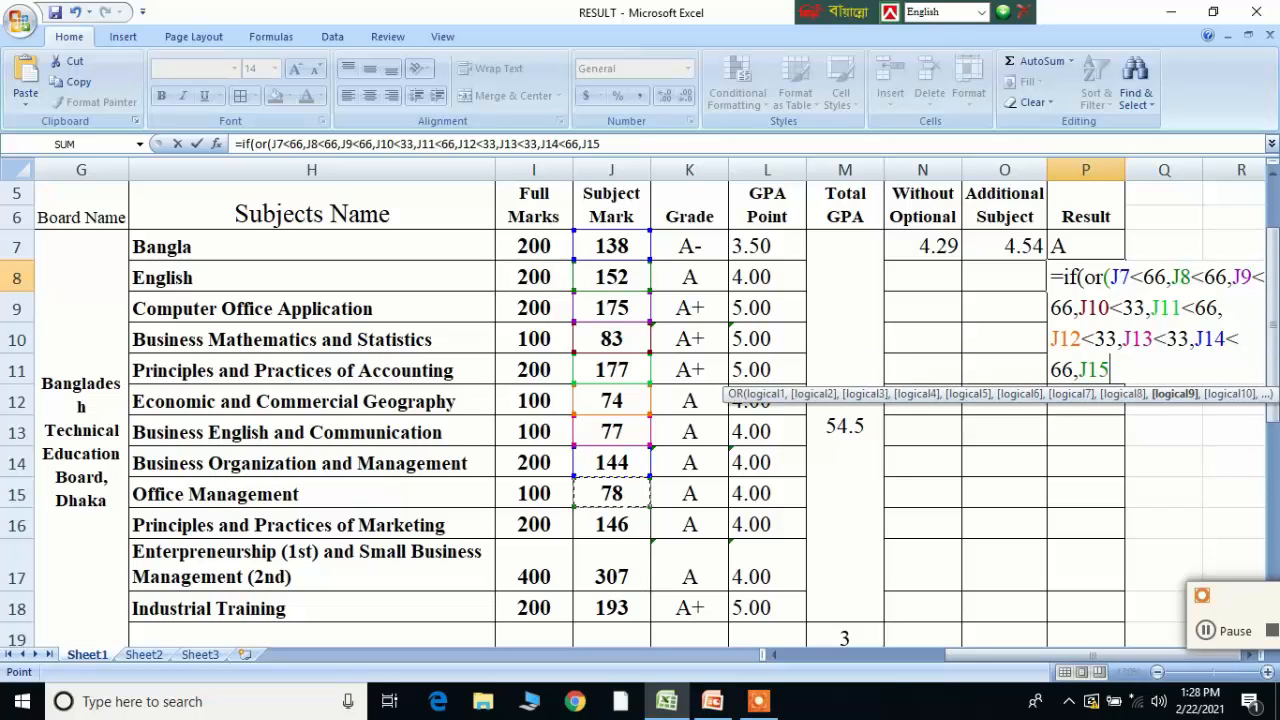
{"action": "type", "text": "<33,"}
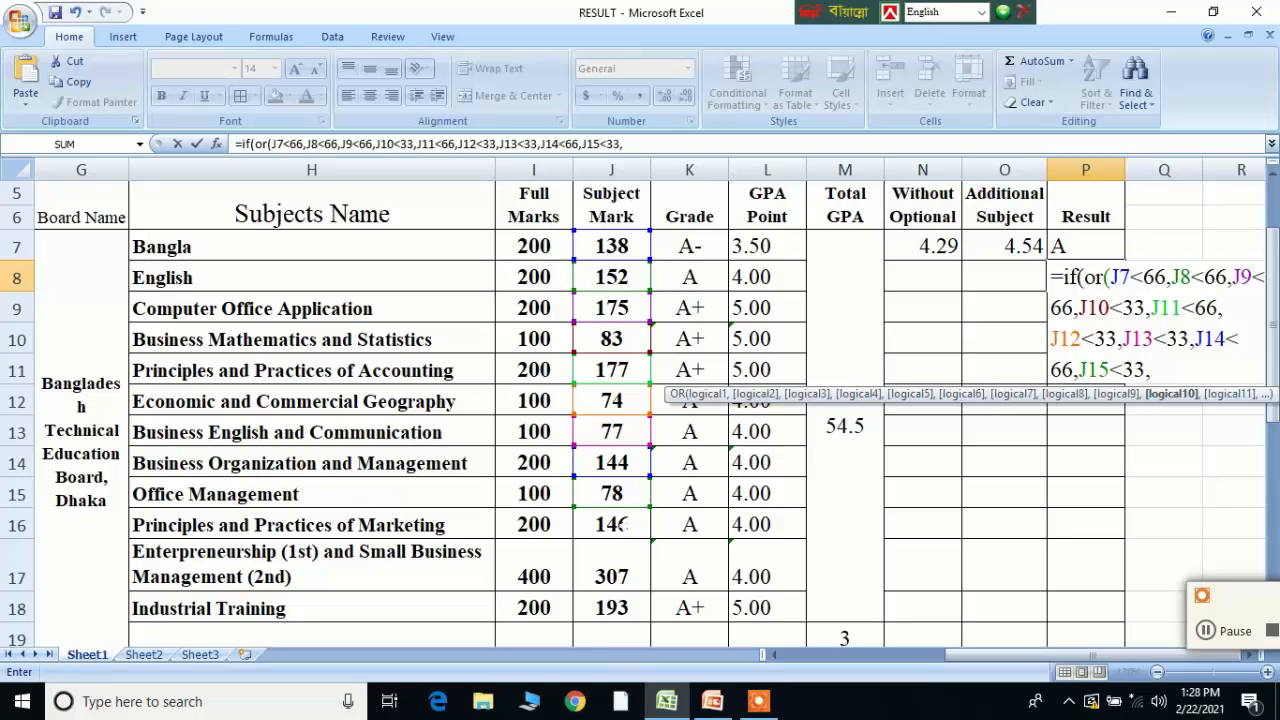
{"action": "left_click", "coordinate": [620, 526]}
{"action": "type", "text": "<66"}
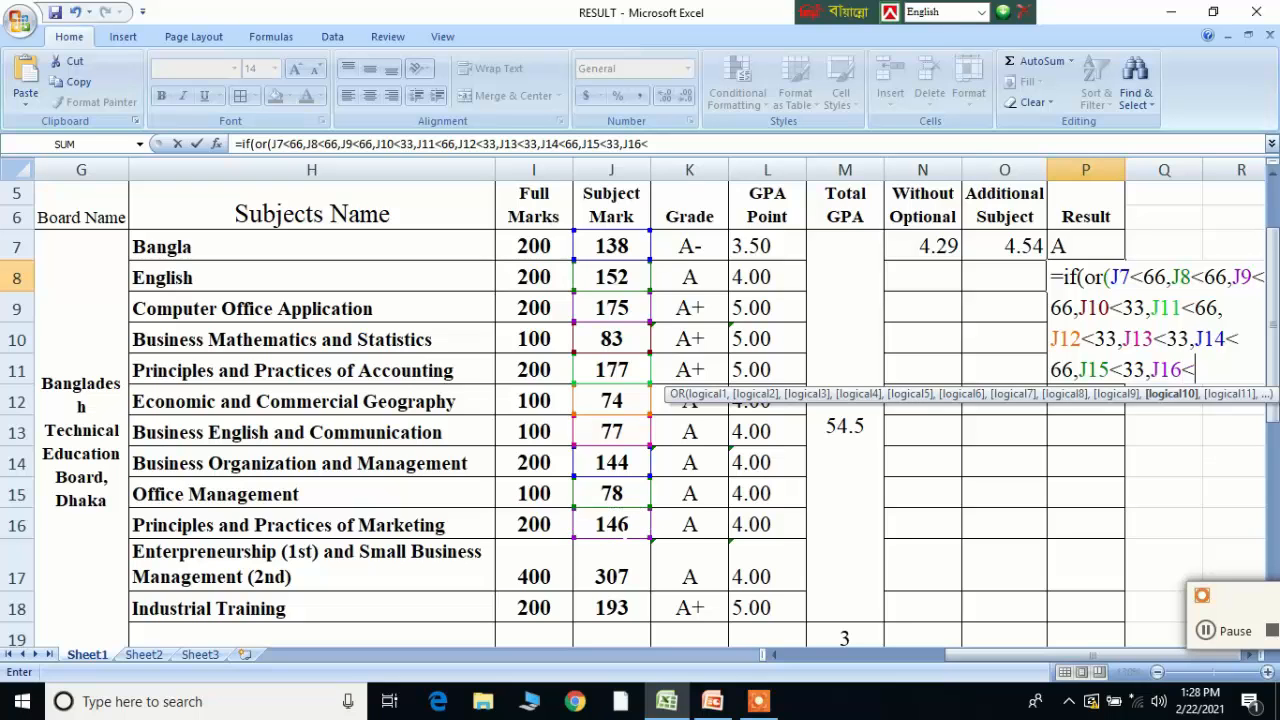
{"action": "type", "text": ","}
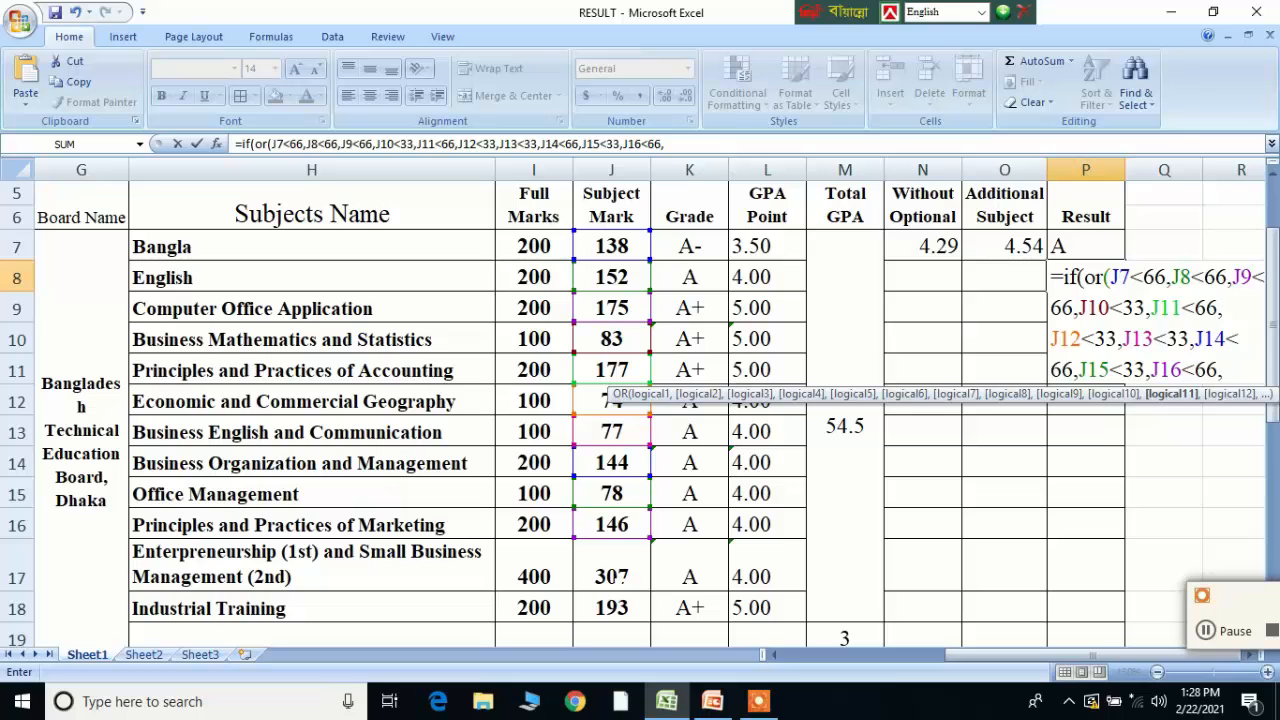
Add the conditions J17<132 and K18<66 to the OR test in P8
{"action": "left_click", "coordinate": [614, 577]}
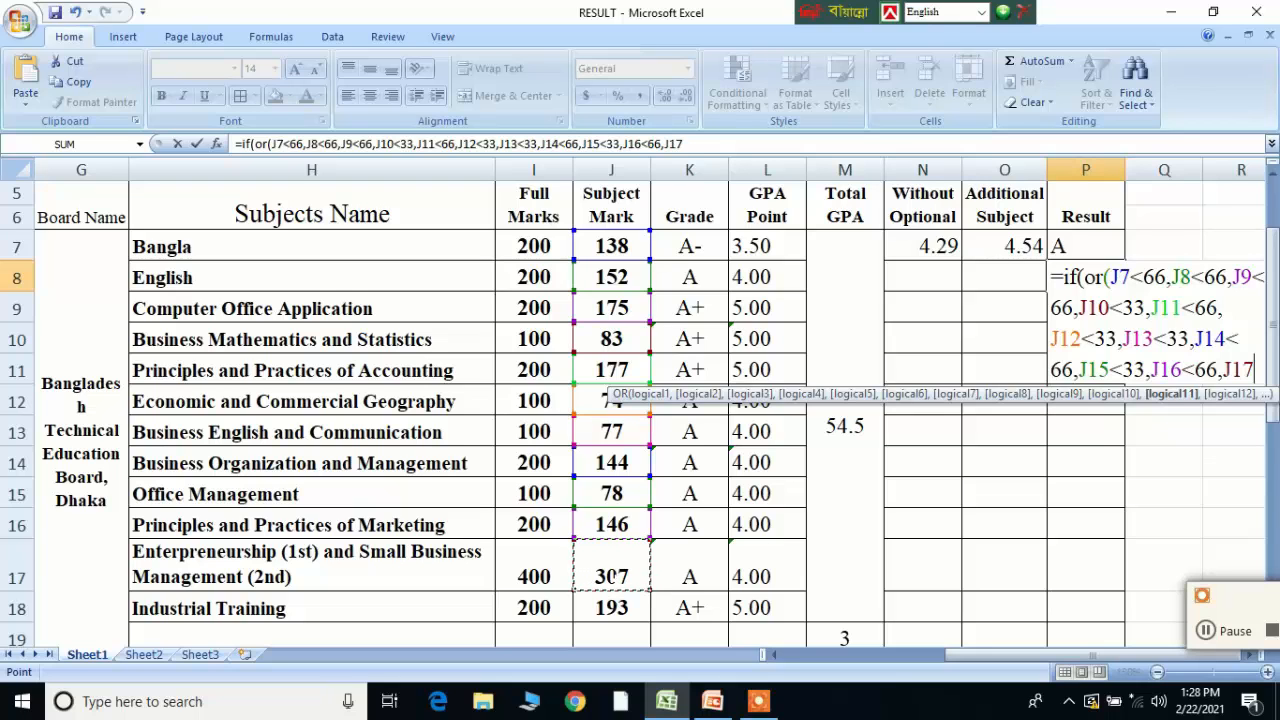
{"action": "type", "text": "<13"}
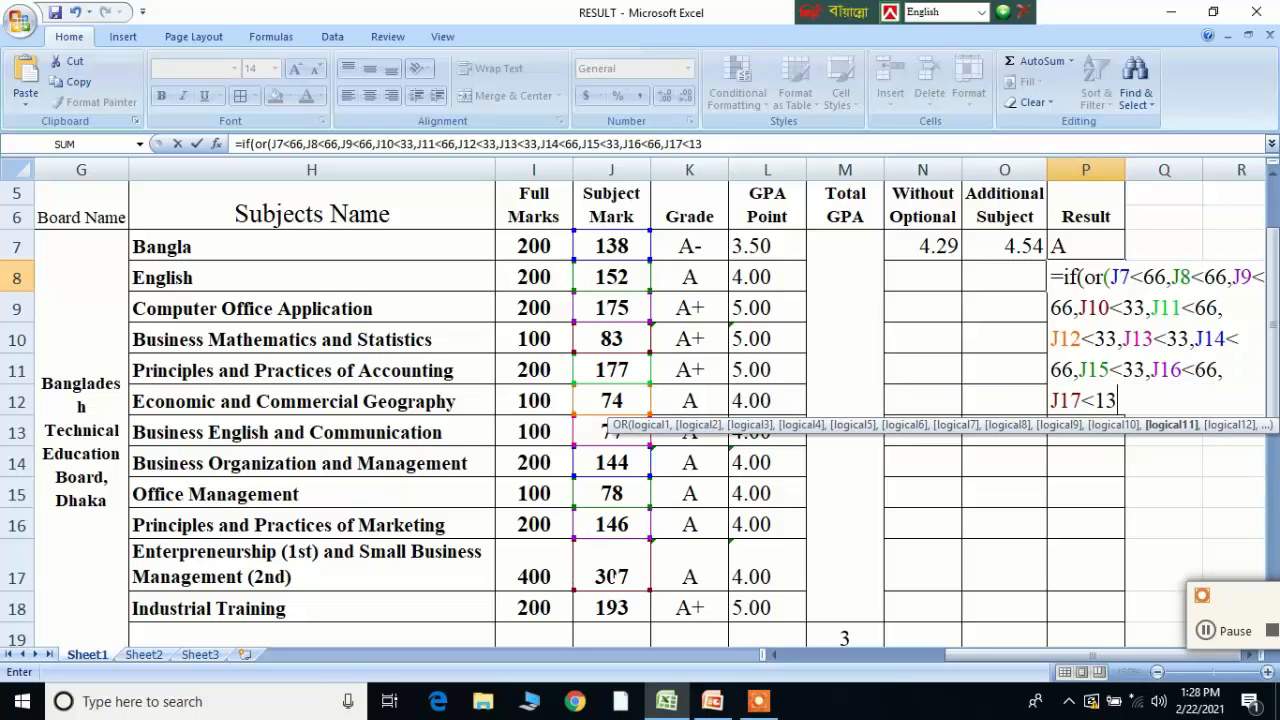
{"action": "type", "text": "2,"}
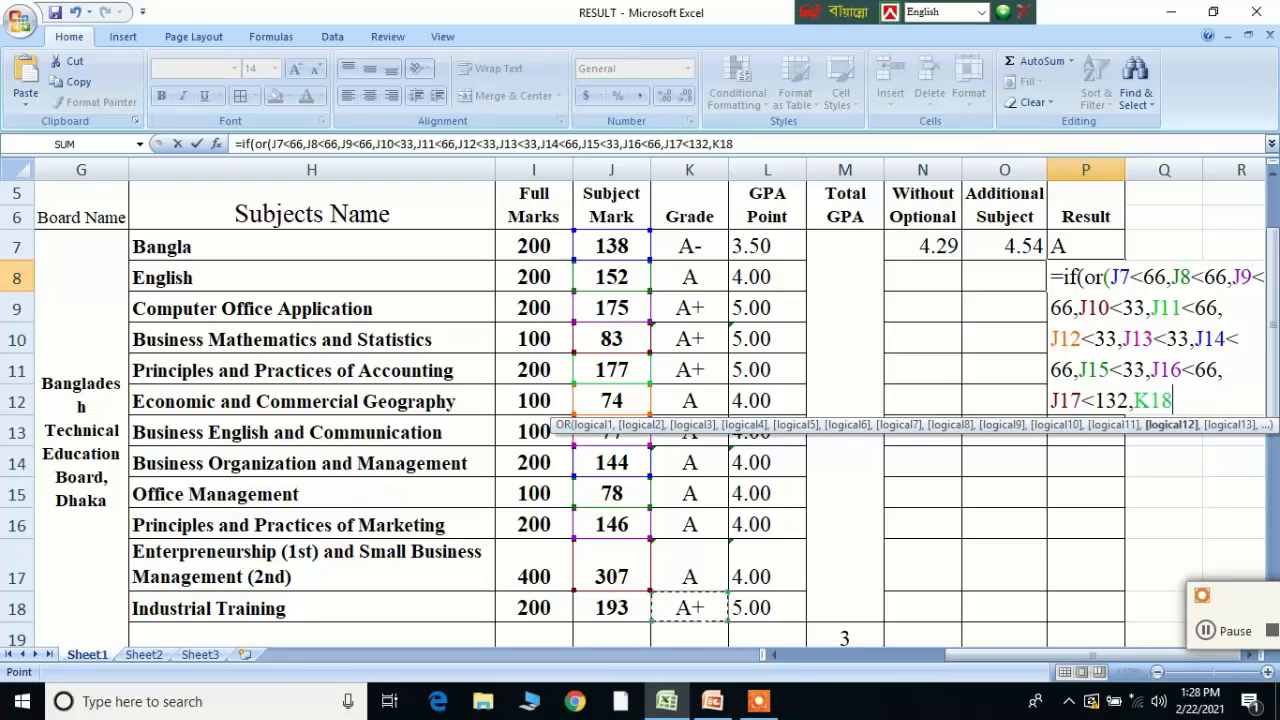
{"action": "left_click", "coordinate": [700, 612]}
{"action": "type", "text": "<66,"}
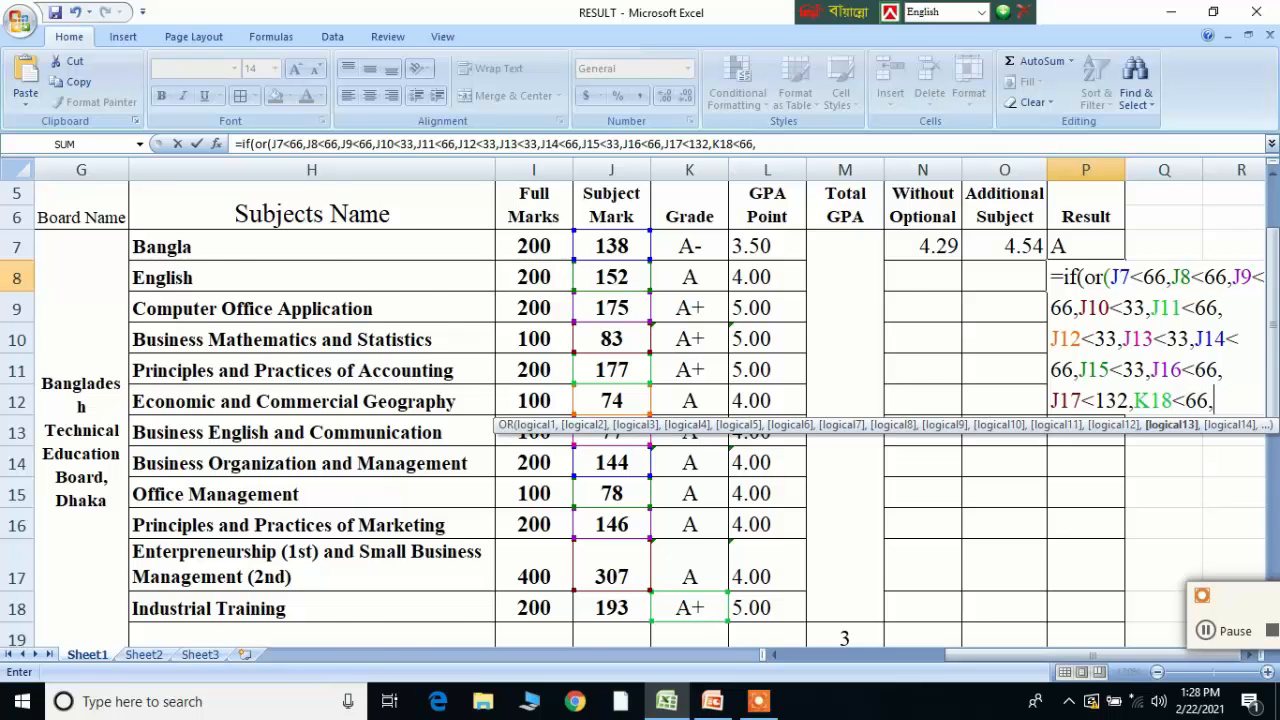
Finish the OR test in P8 with the optional subject's condition J20<132 and return "Fail" when it is true
{"action": "scroll", "coordinate": [700, 600], "scroll_direction": "down", "scroll_amount": 1}
{"action": "scroll", "coordinate": [826, 592], "scroll_direction": "down", "scroll_amount": 1}
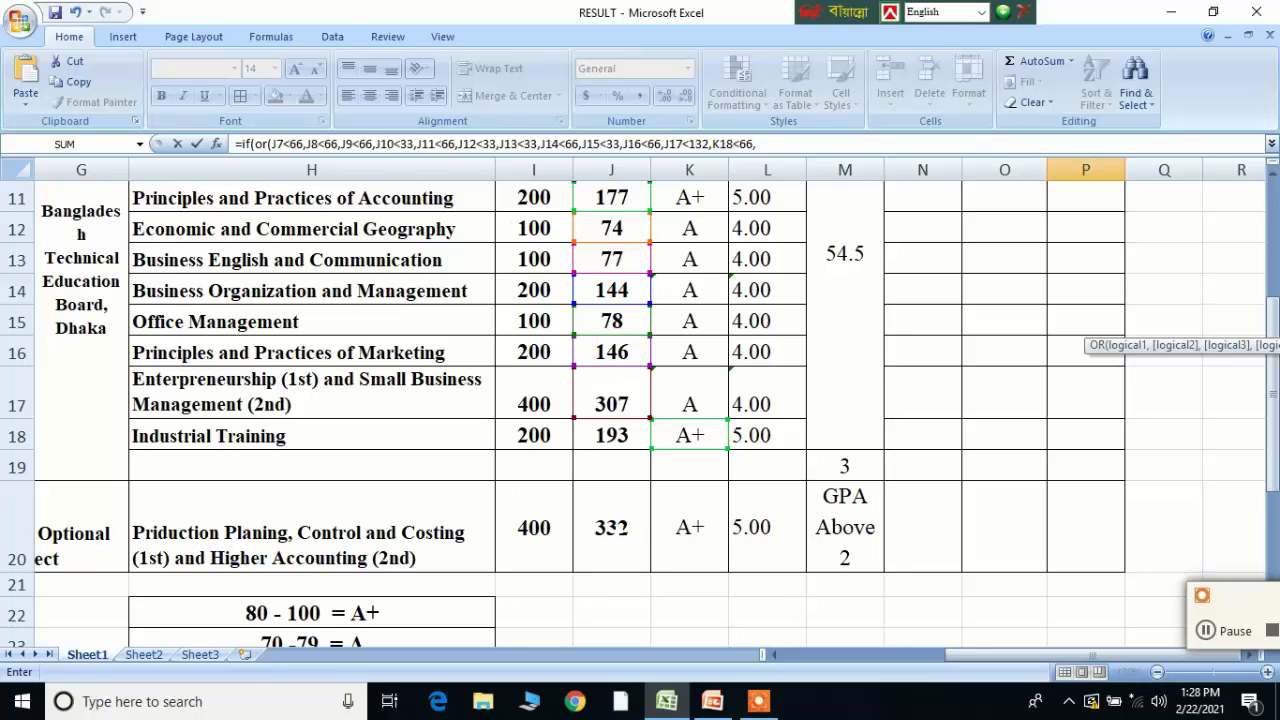
{"action": "left_click", "coordinate": [615, 528]}
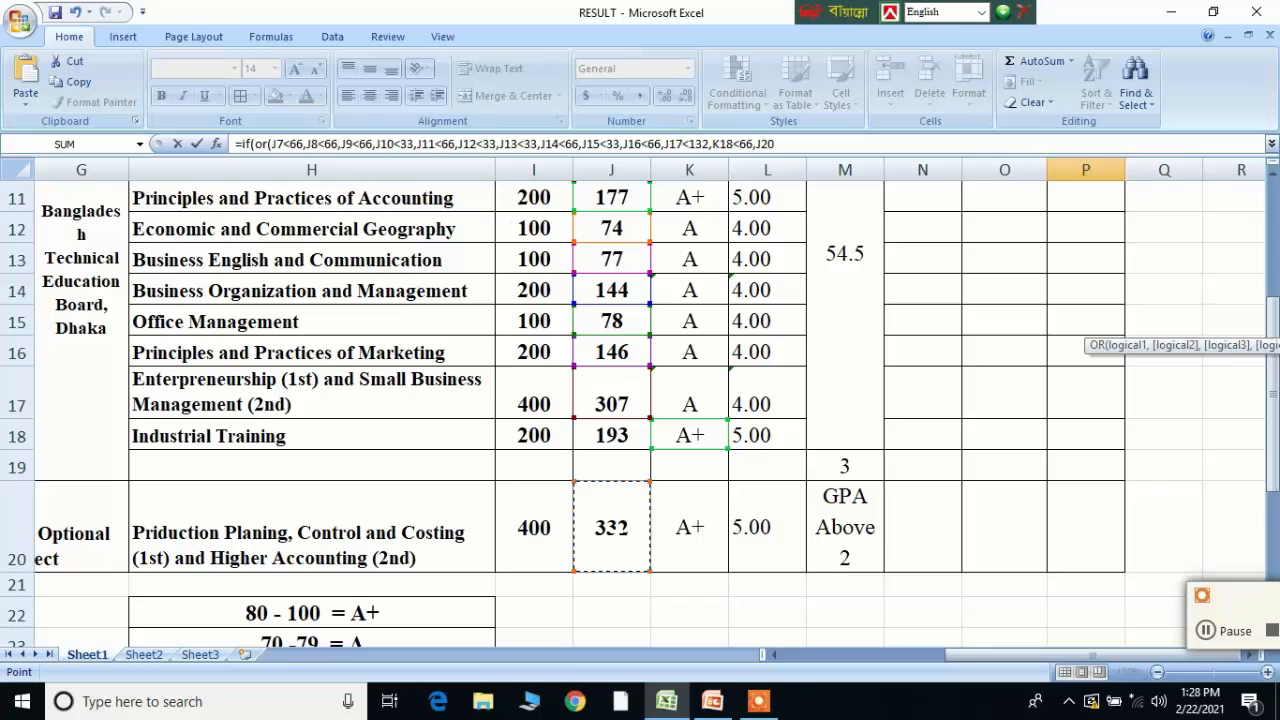
{"action": "type", "text": "<1"}
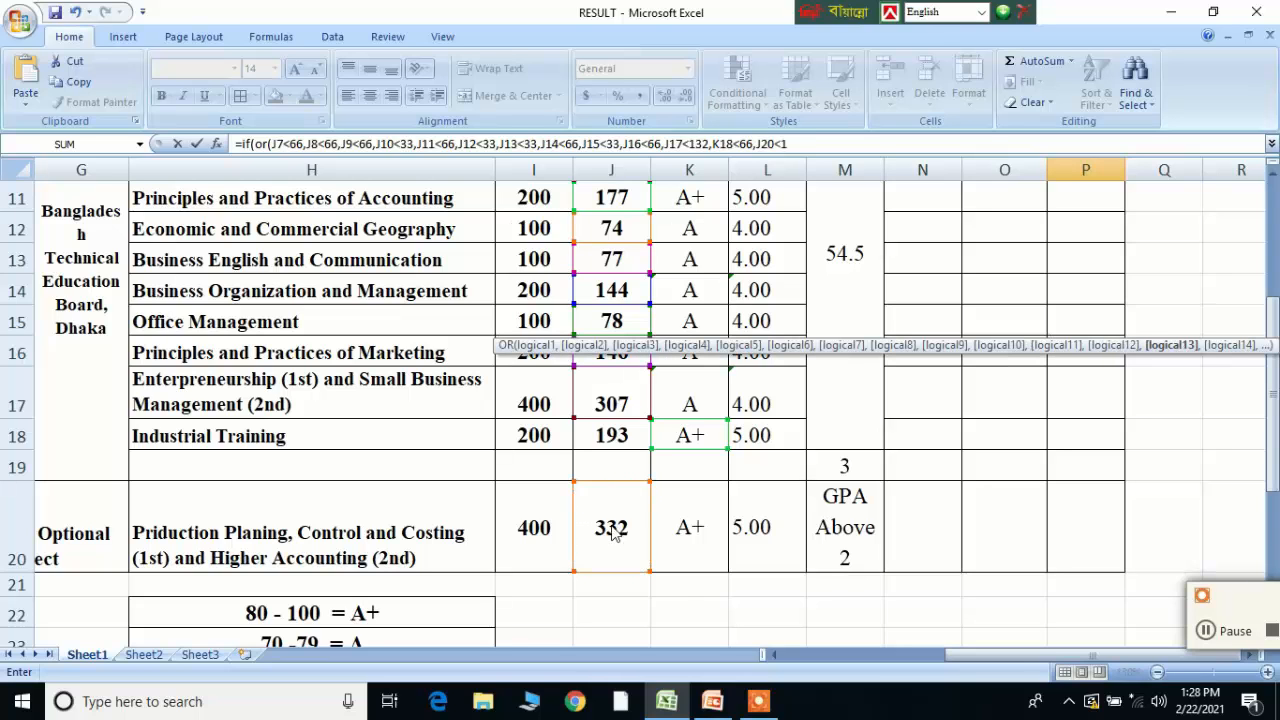
{"action": "type", "text": "32),"}
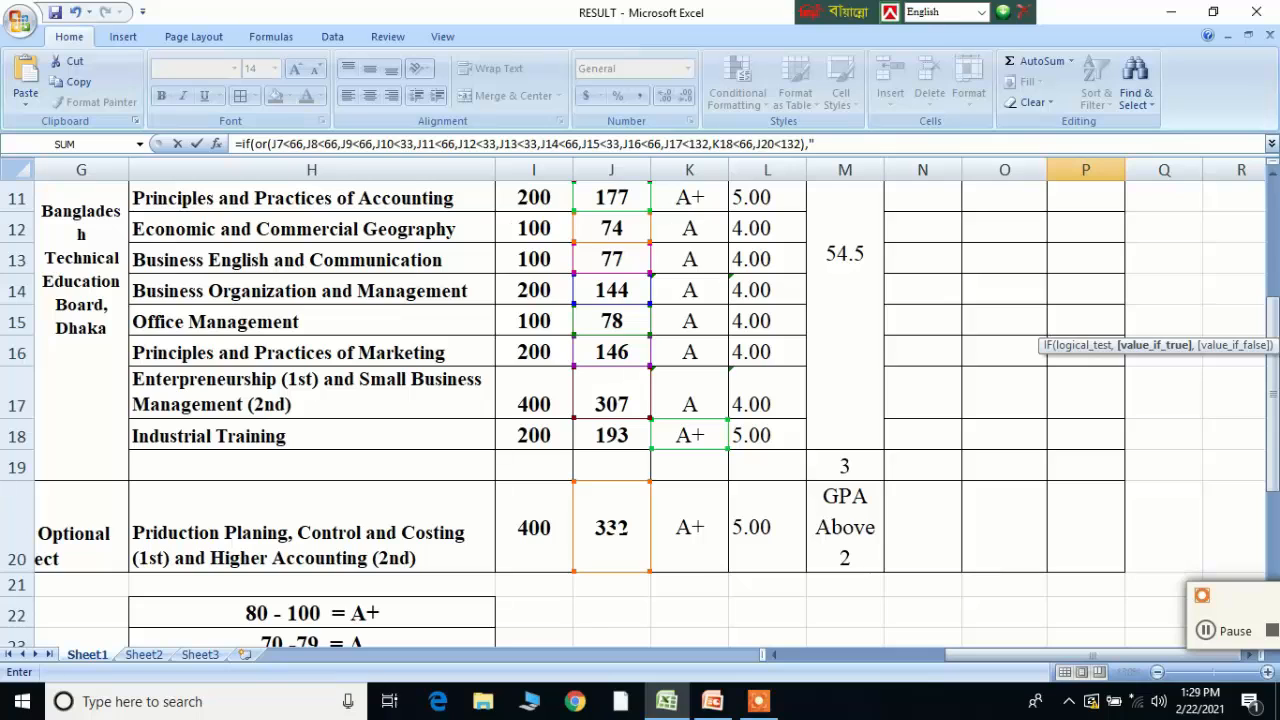
{"action": "type", "text": "Fail\","}
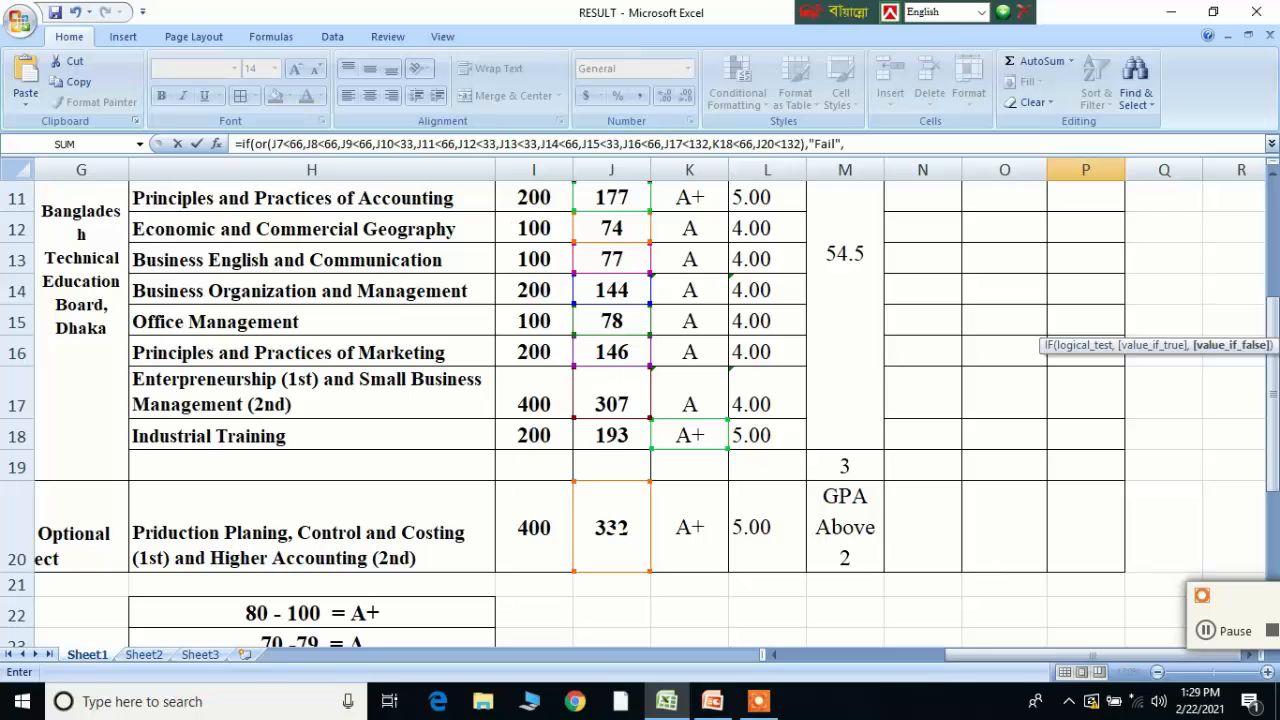
Nest an IF as the false value in P8 that returns "A+" when O7>=5.00
{"action": "type", "text": "i"}
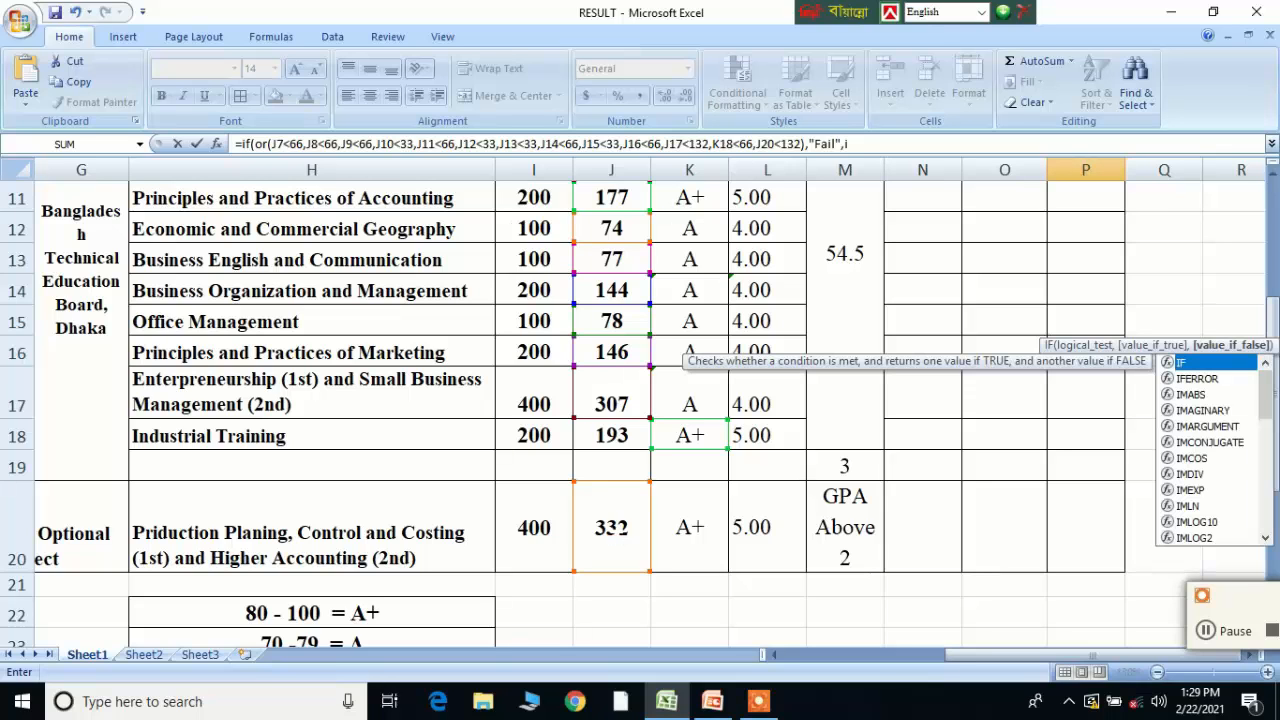
{"action": "type", "text": "f"}
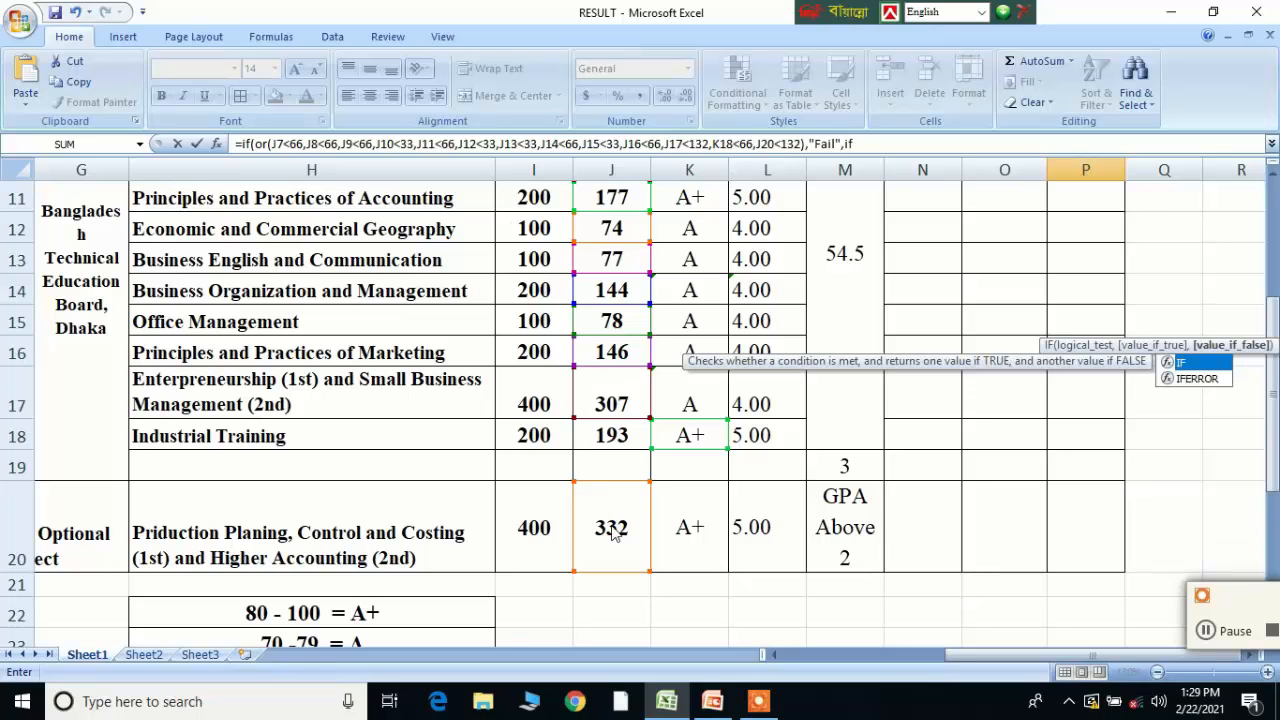
{"action": "type", "text": "("}
{"action": "scroll", "coordinate": [640, 400], "scroll_direction": "up", "scroll_amount": 2}
{"action": "scroll", "coordinate": [640, 400], "scroll_direction": "up", "scroll_amount": 1}
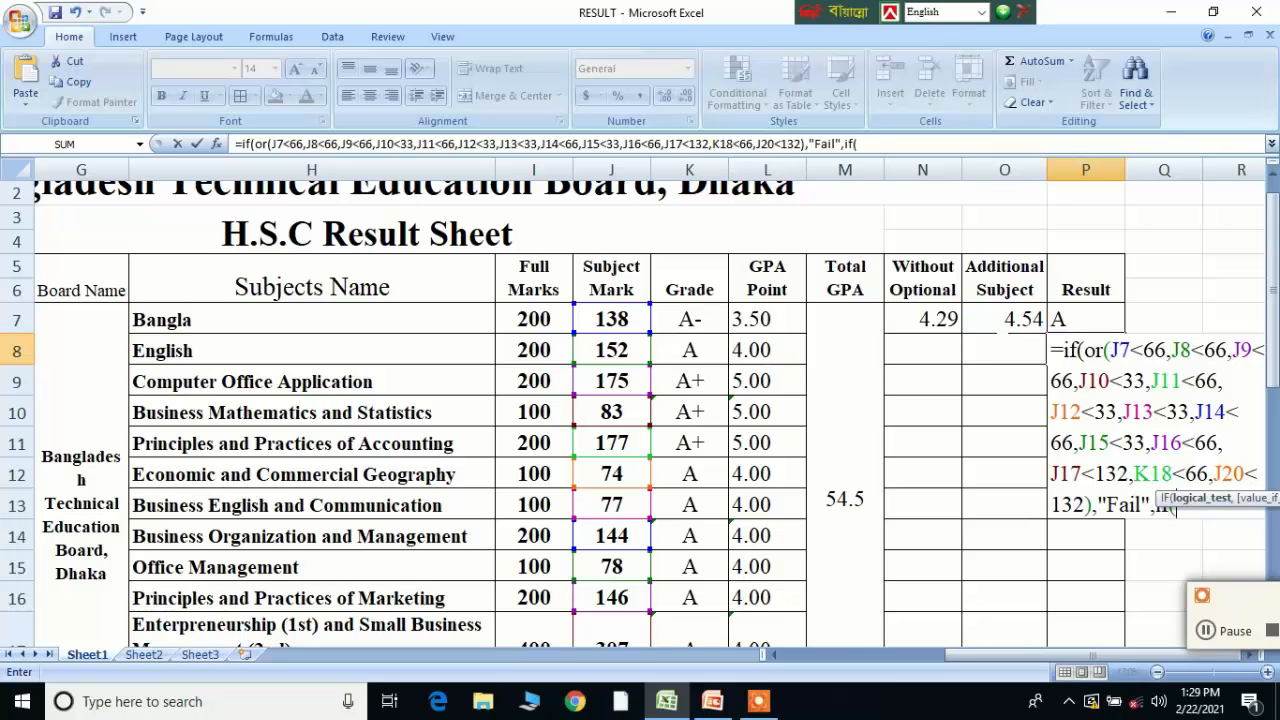
{"action": "left_click", "coordinate": [1013, 320]}
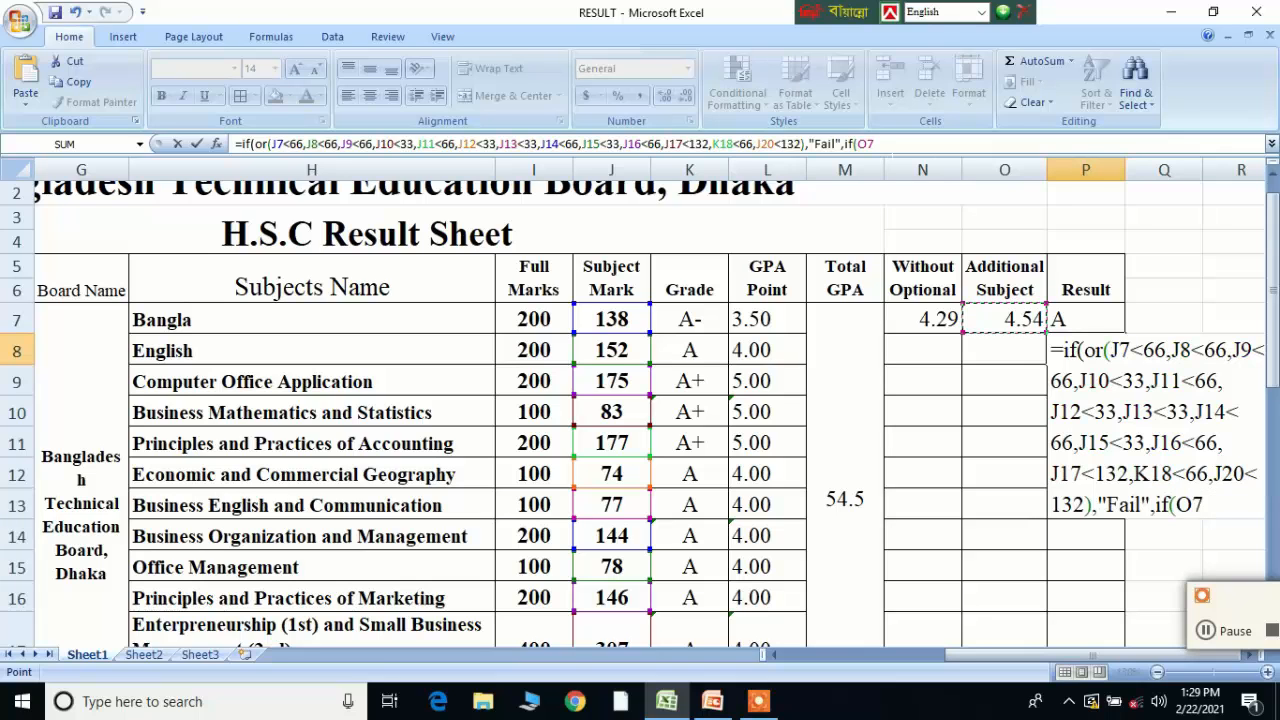
{"action": "type", "text": ">"}
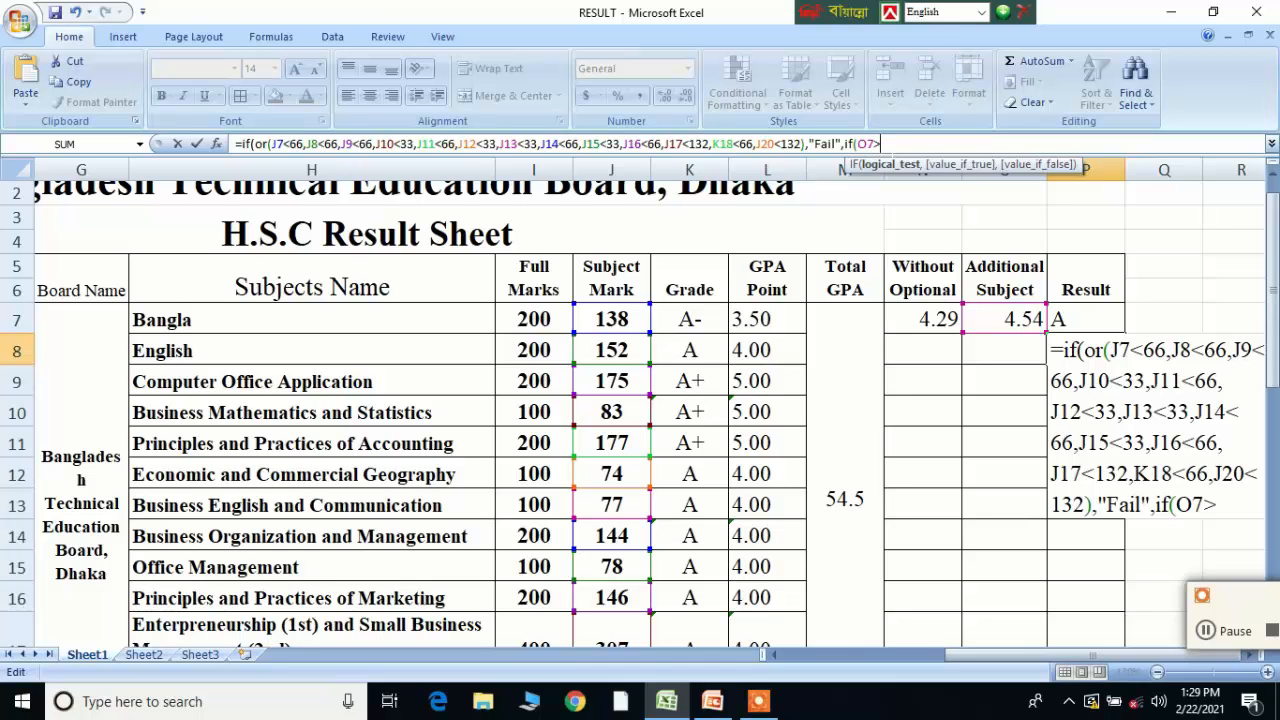
{"action": "type", "text": "=5.00,\"A"}
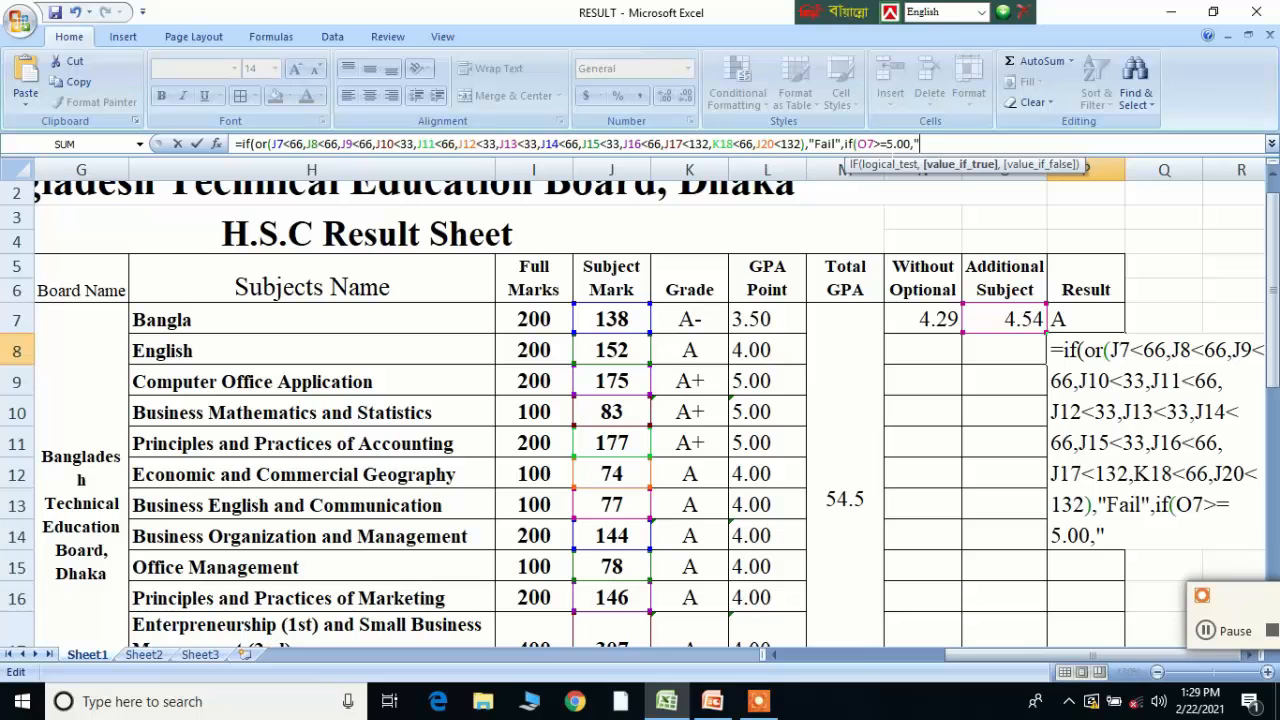
{"action": "type", "text": "+\","}
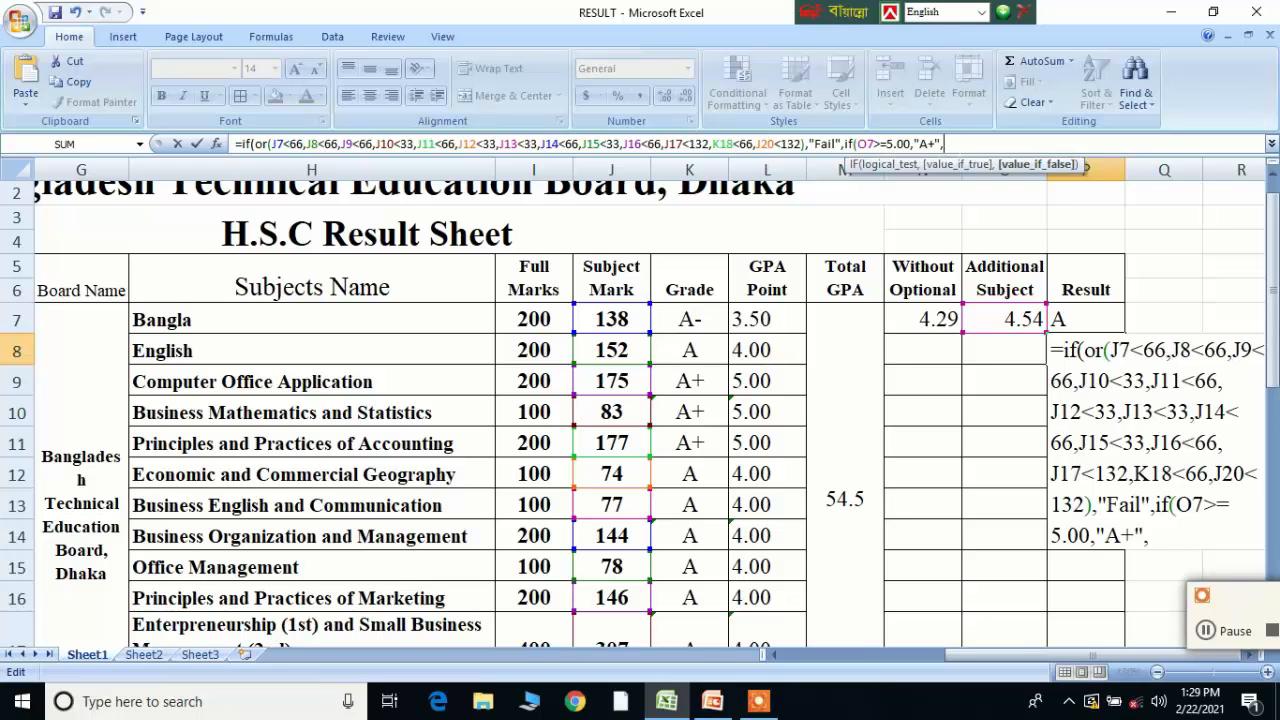
Copy the clause if(O7>=5.00,"A+", in the P8 formula and append it twice at the end
{"action": "left_click_drag", "start_coordinate": [944, 144], "coordinate": [850, 145]}
{"action": "key", "text": "ctrl+c"}
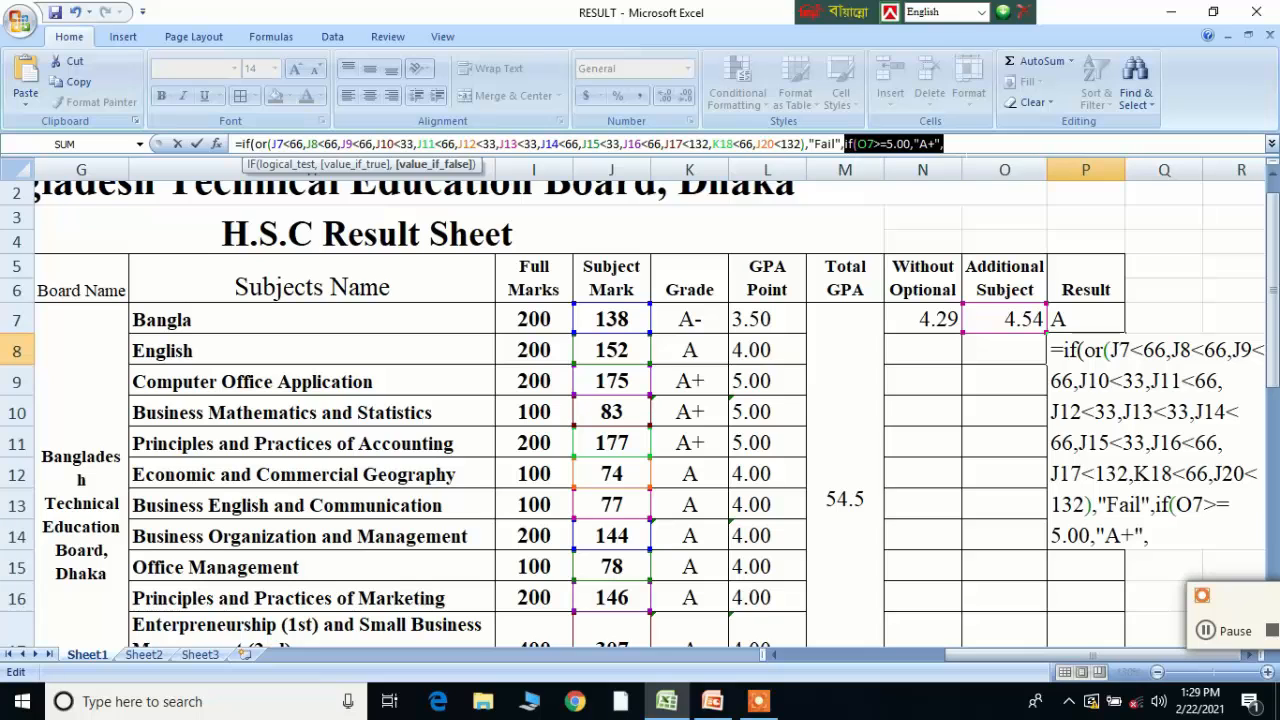
{"action": "left_click", "coordinate": [944, 144]}
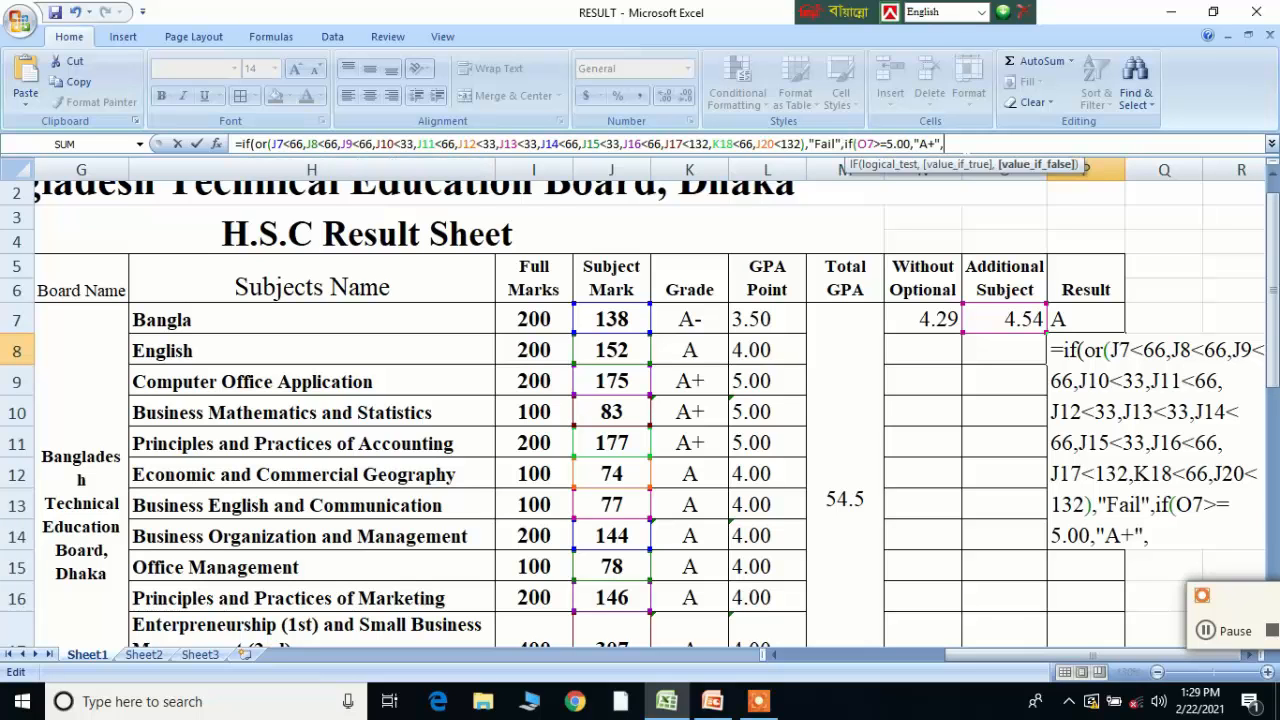
{"action": "key", "text": "ctrl+v"}
{"action": "key", "text": "ctrl+v"}
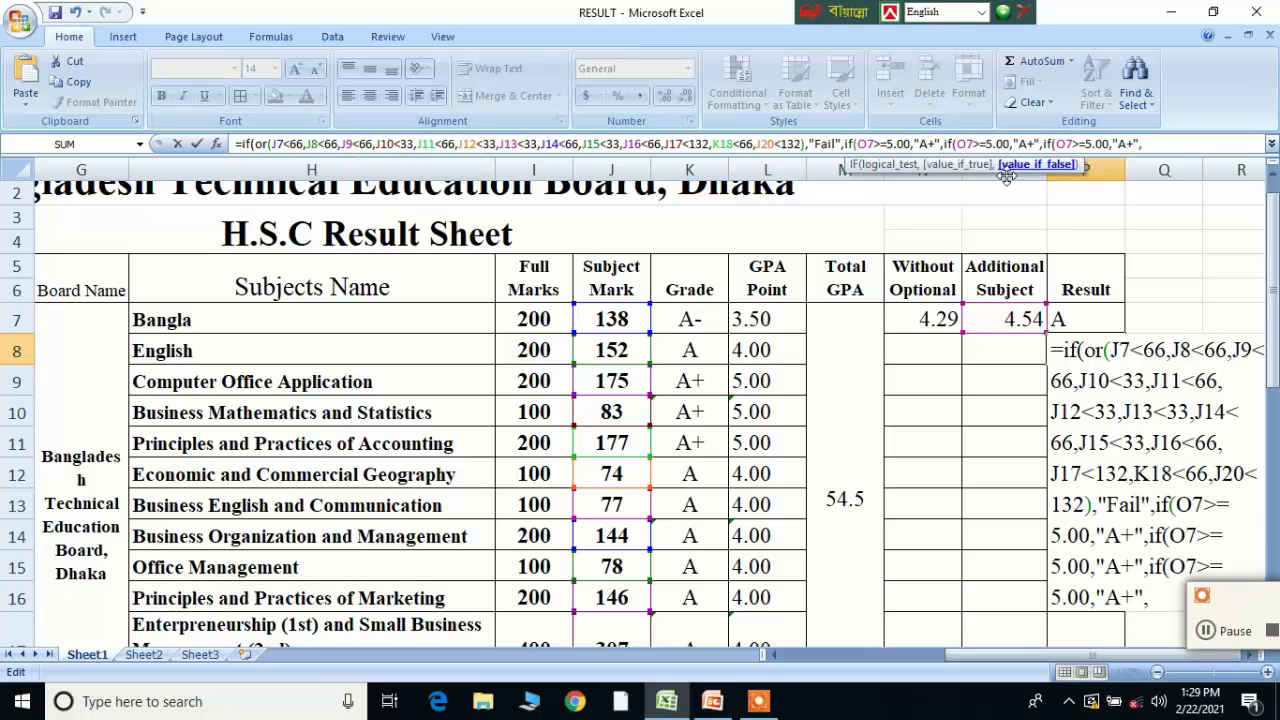
Change the second grade clause in P8 to test O7>=4.00 and return "A"
{"action": "left_click", "coordinate": [993, 144]}
{"action": "key", "text": "BackSpace"}
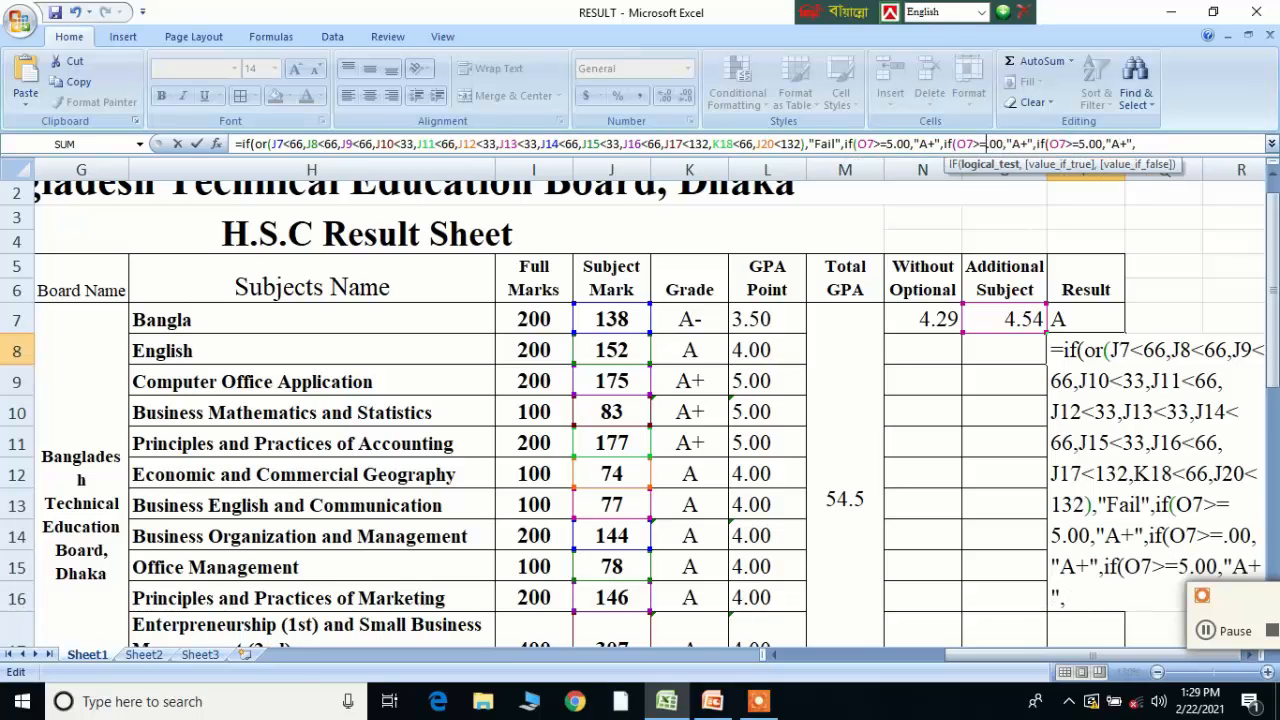
{"action": "type", "text": "4"}
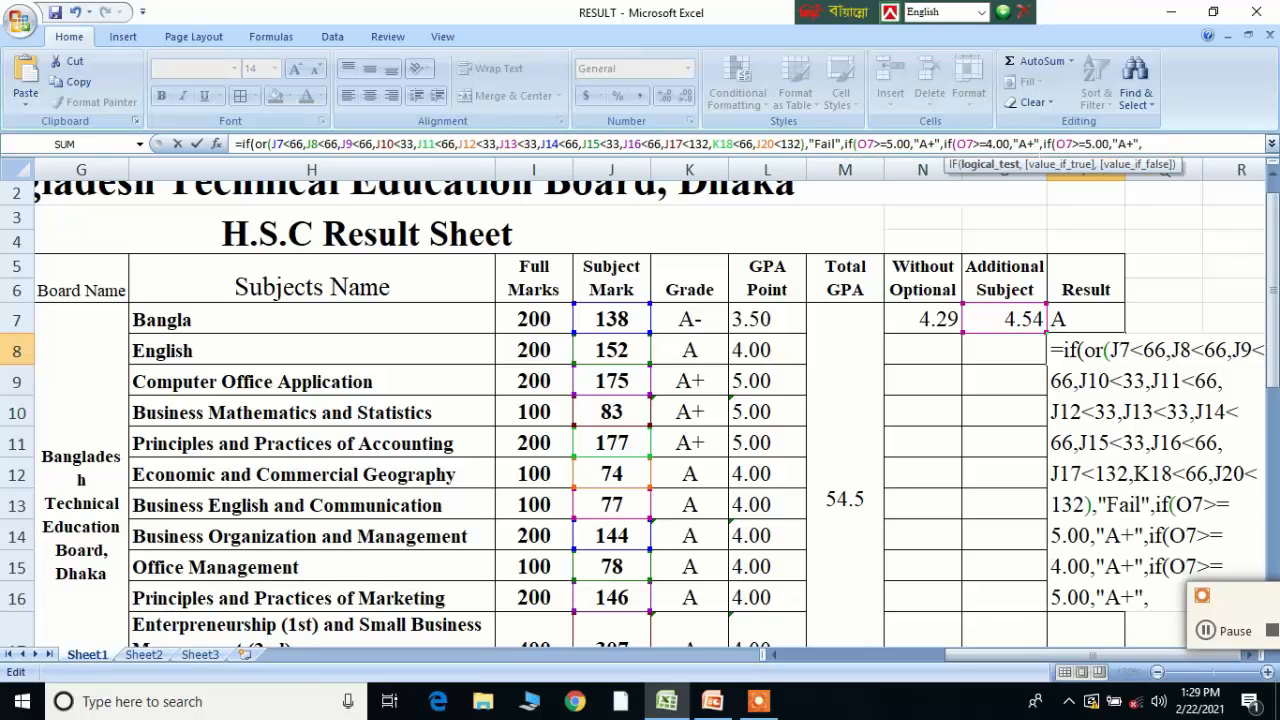
{"action": "left_click", "coordinate": [1031, 144]}
{"action": "key", "text": "BackSpace"}
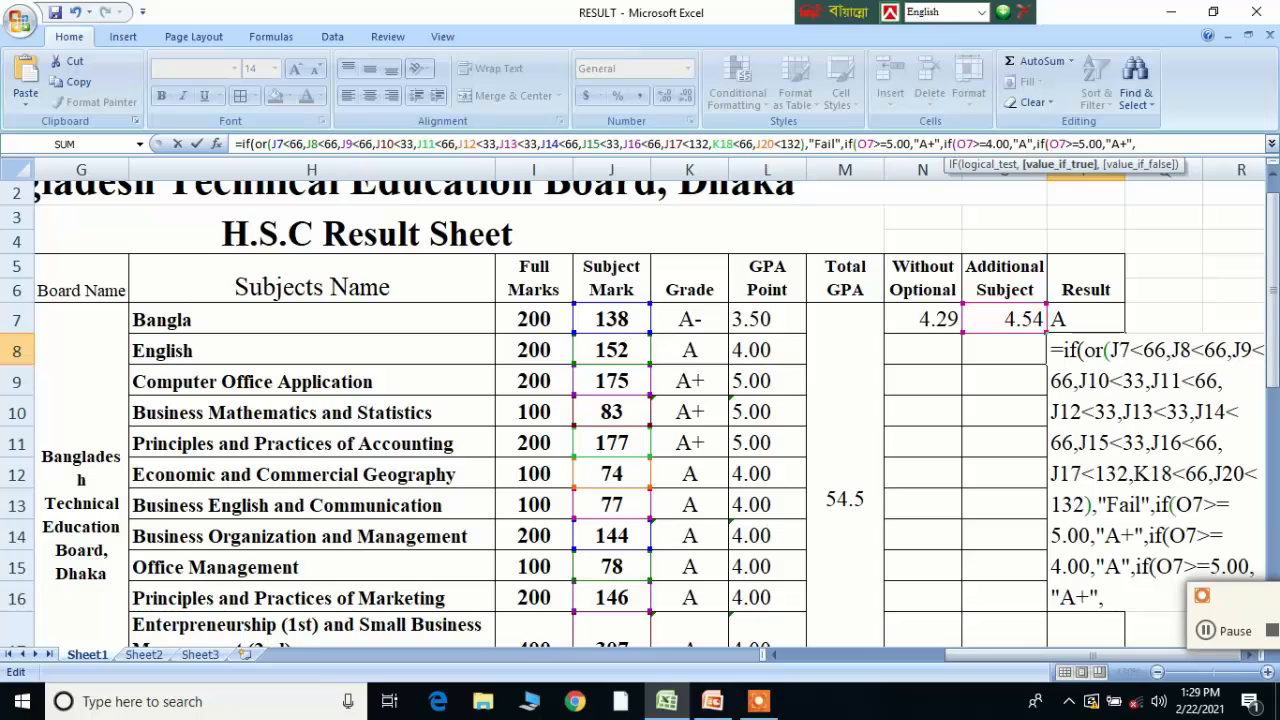
Change the third grade clause in P8 to test O7>=3.50 and return "A-"
{"action": "left_click", "coordinate": [1081, 144]}
{"action": "key", "text": "BackSpace"}
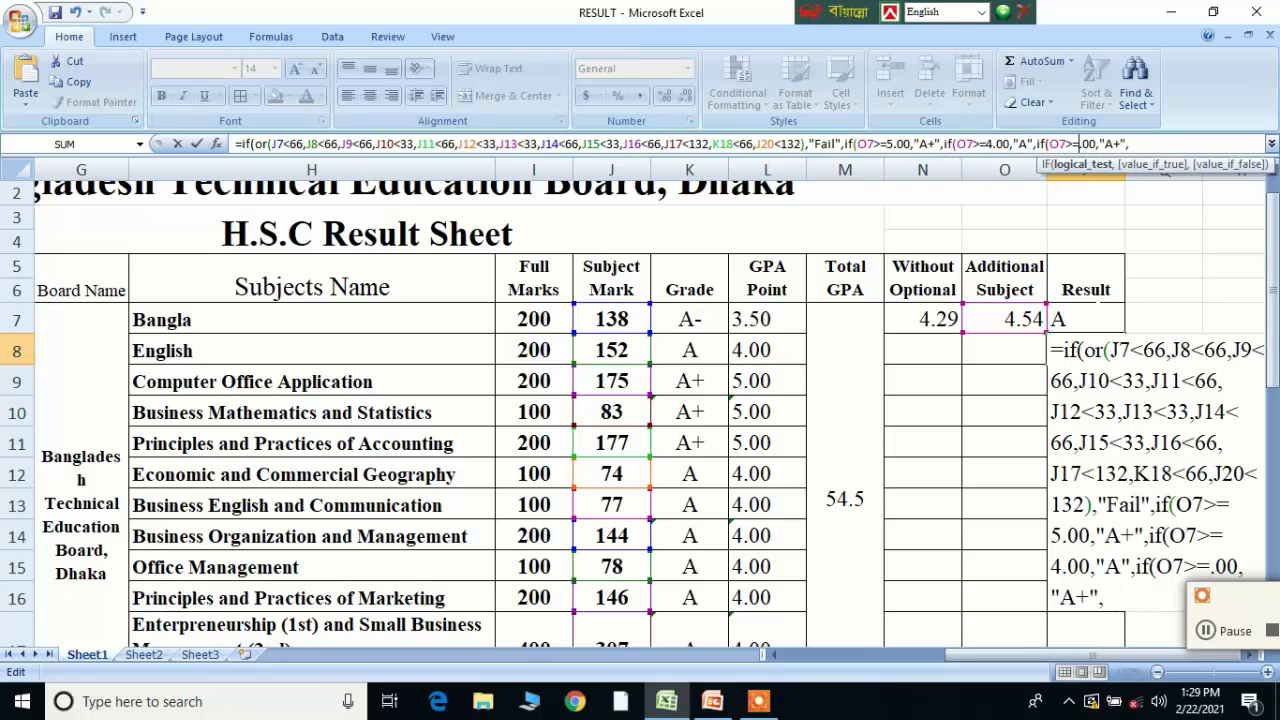
{"action": "type", "text": "3"}
{"action": "left_click", "coordinate": [1092, 144]}
{"action": "key", "text": "BackSpace"}
{"action": "type", "text": "5"}
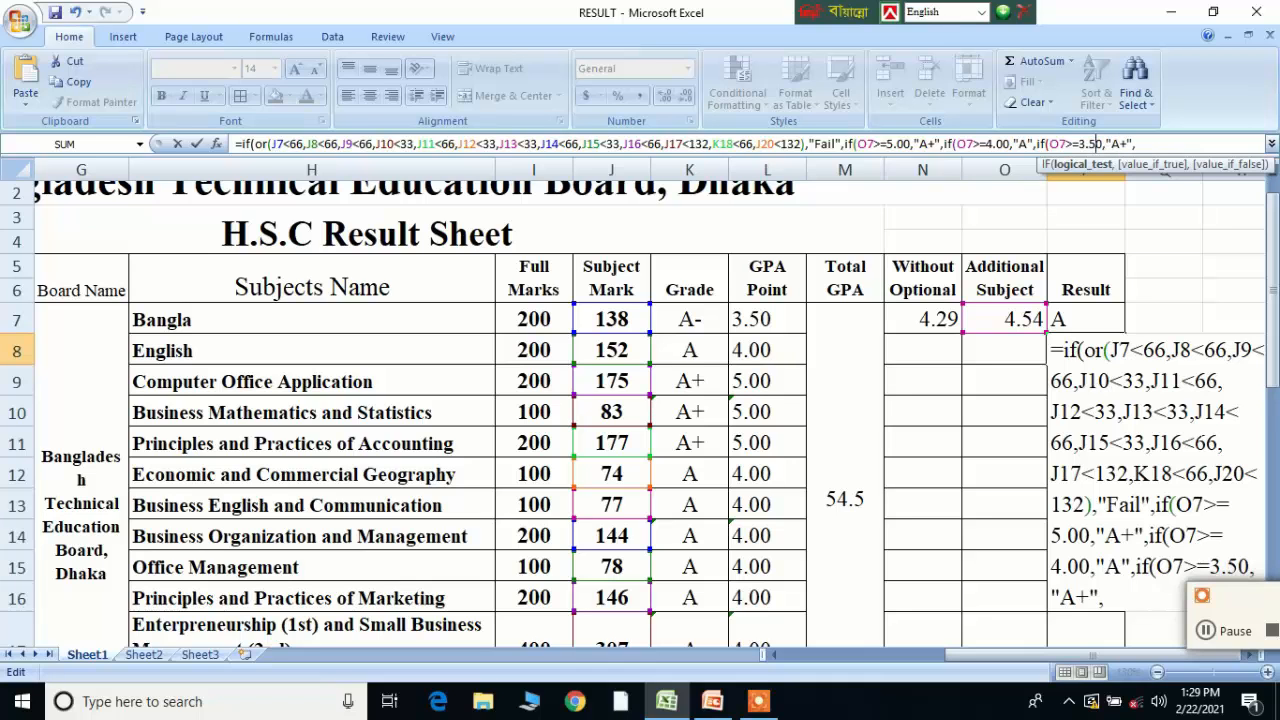
{"action": "left_click", "coordinate": [1125, 144]}
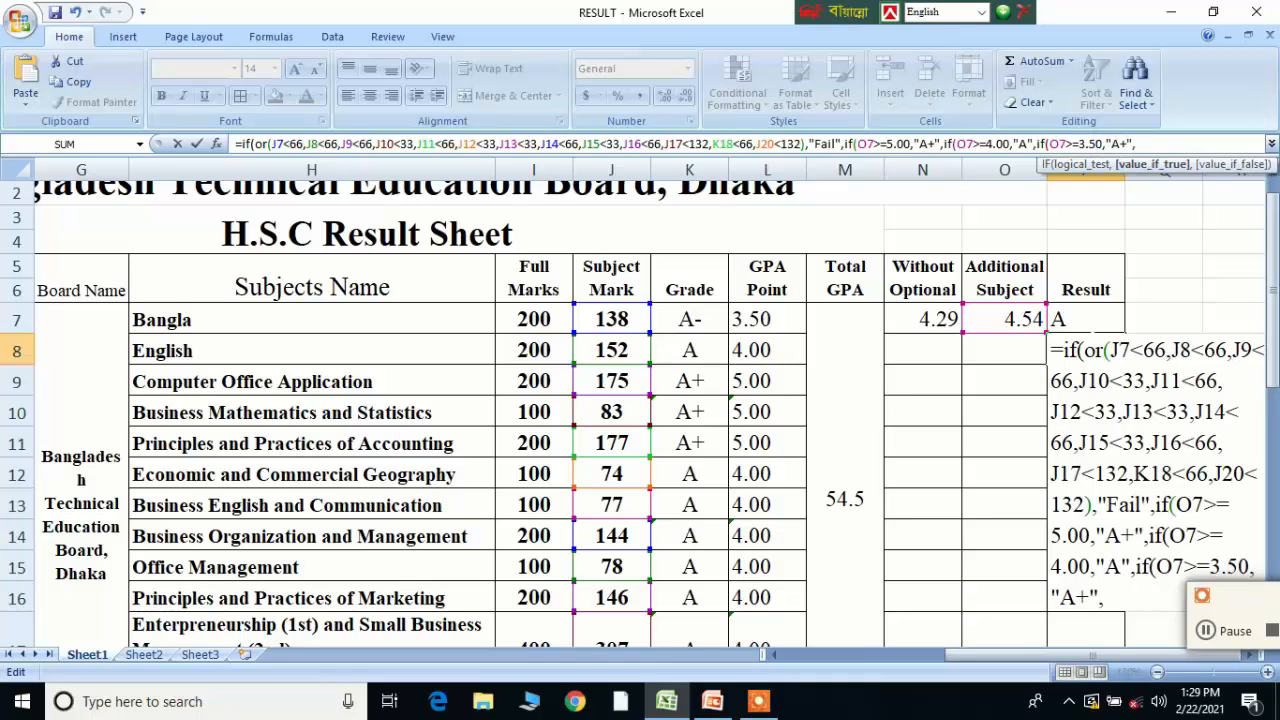
{"action": "key", "text": "BackSpace"}
{"action": "type", "text": "-"}
Append two more copies of the grade clause in P8 and make the first one return "B" when O7>=3.00
{"action": "key", "text": "ctrl+v"}
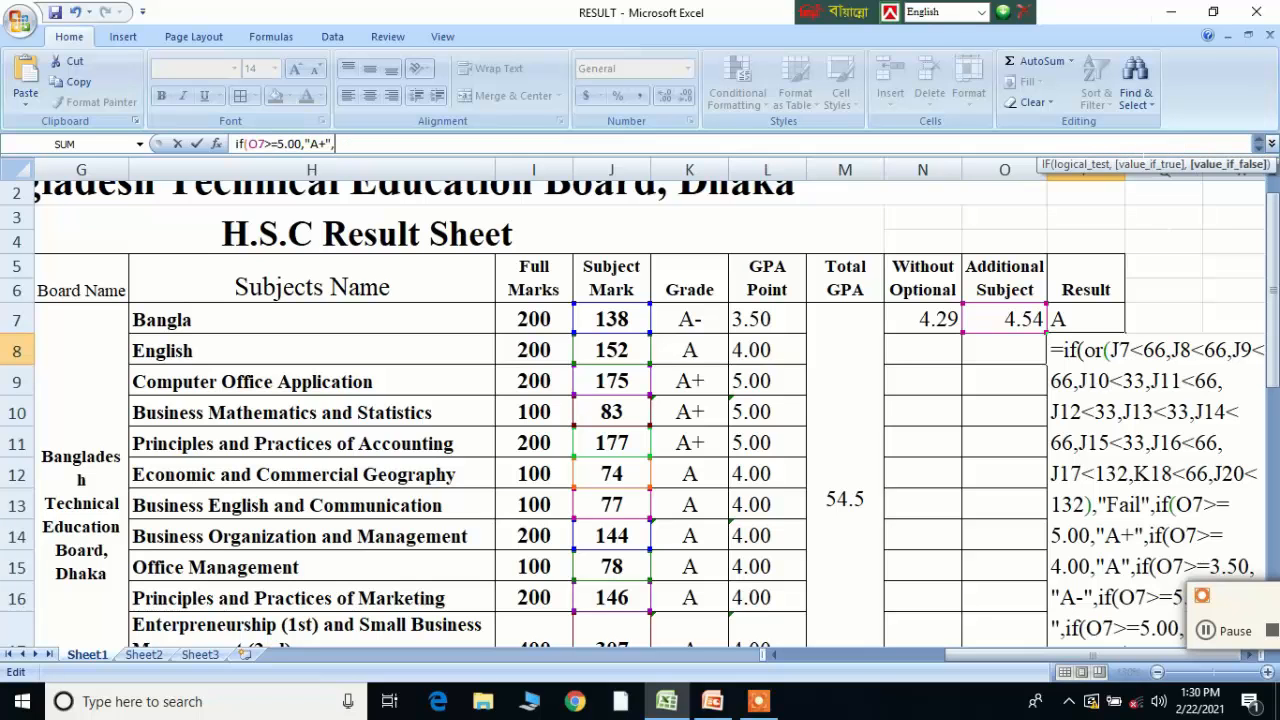
{"action": "key", "text": "Left"}
{"action": "key", "text": "Left"}
{"action": "key", "text": "Left"}
{"action": "key", "text": "Left"}
{"action": "key", "text": "Left"}
{"action": "key", "text": "Left"}
{"action": "key", "text": "Left"}
{"action": "key", "text": "Left"}
{"action": "key", "text": "Left"}
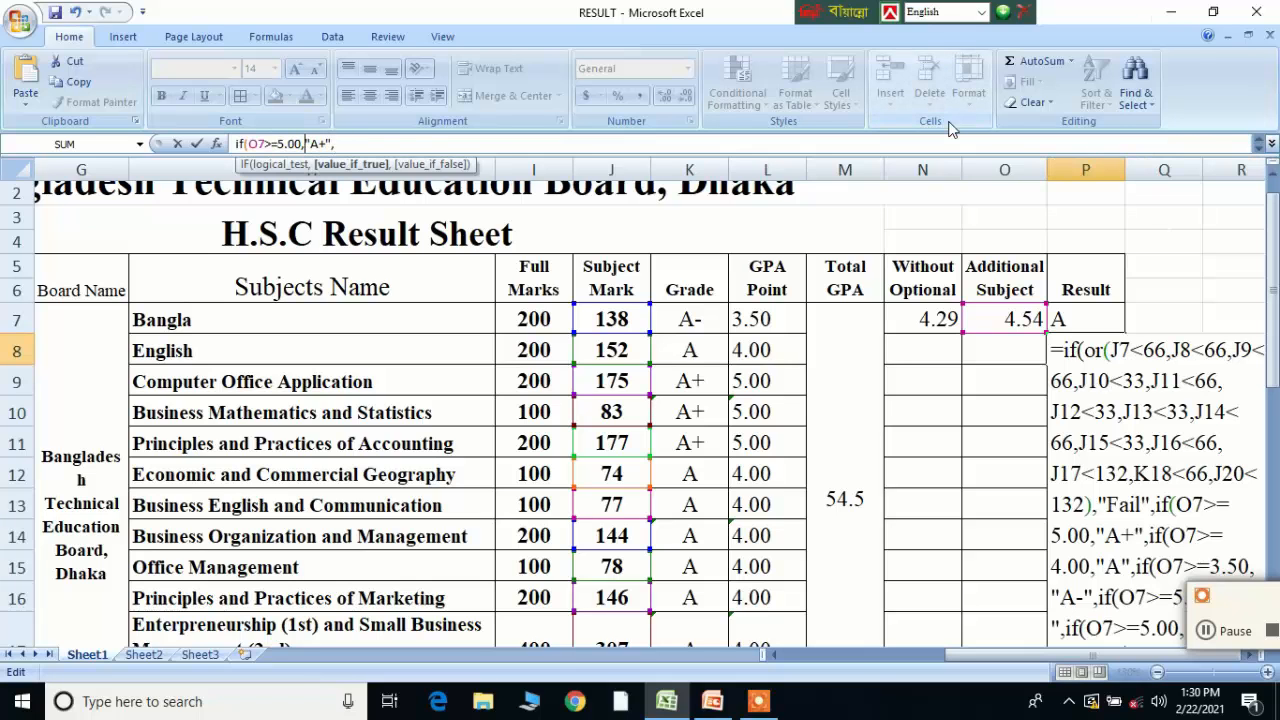
{"action": "key", "text": "Right"}
{"action": "key", "text": "Right"}
{"action": "key", "text": "Right"}
{"action": "key", "text": "Right"}
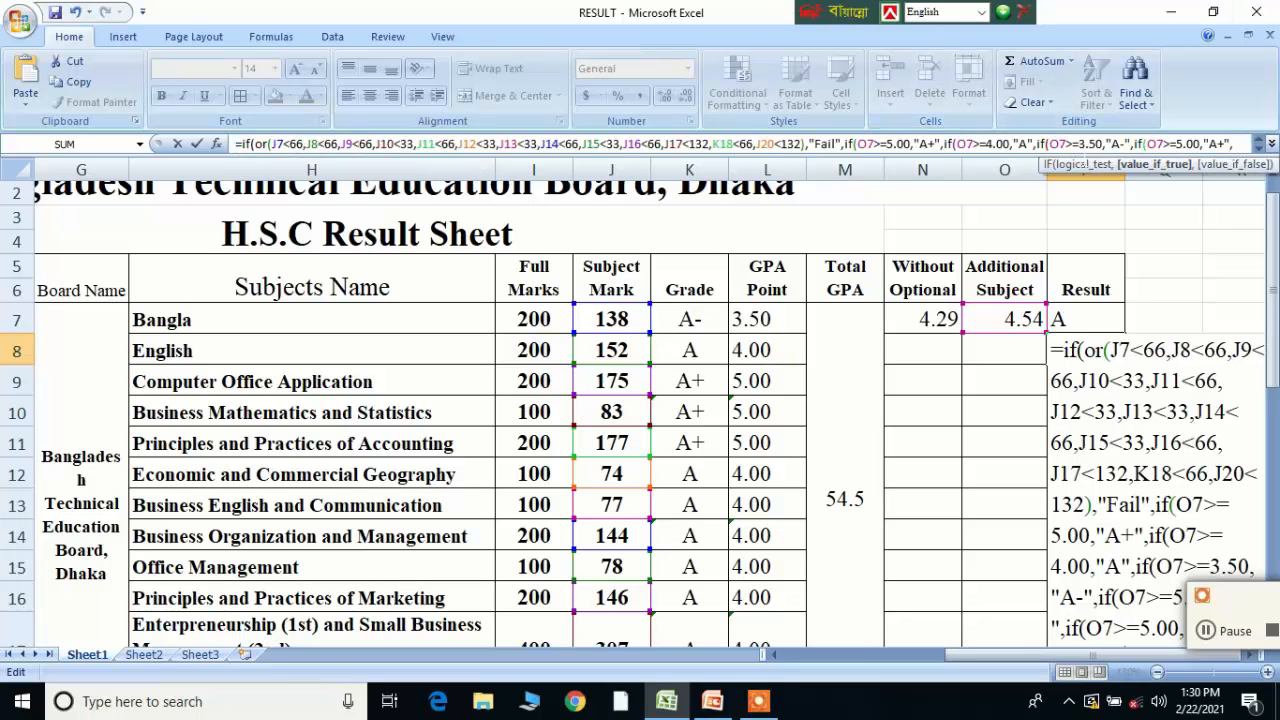
{"action": "key", "text": "Left"}
{"action": "key", "text": "Left"}
{"action": "key", "text": "Left"}
{"action": "key", "text": "Left"}
{"action": "key", "text": "Left"}
{"action": "key", "text": "Left"}
{"action": "key", "text": "Left"}
{"action": "key", "text": "Left"}
{"action": "key", "text": "Left"}
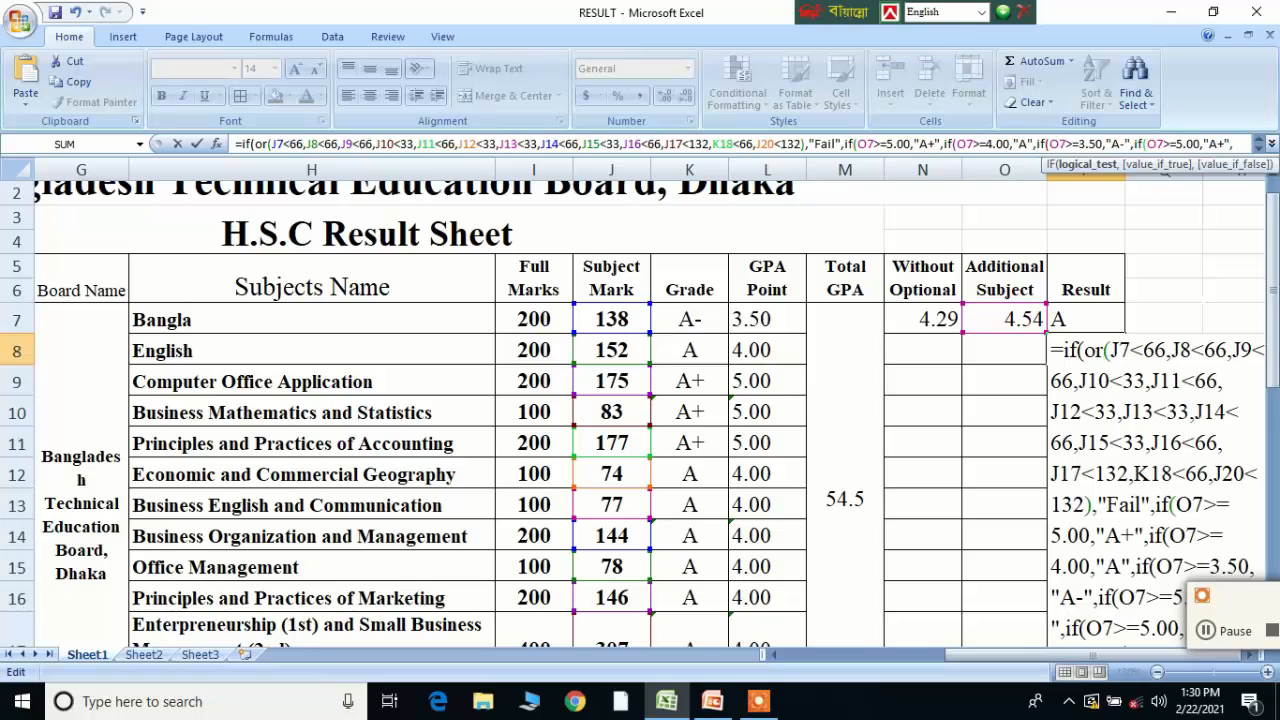
{"action": "key", "text": "BackSpace"}
{"action": "type", "text": "3"}
{"action": "key", "text": "Right"}
{"action": "key", "text": "Right"}
{"action": "key", "text": "Right"}
{"action": "key", "text": "Right"}
{"action": "key", "text": "Right"}
{"action": "key", "text": "Right"}
{"action": "key", "text": "Right"}
{"action": "key", "text": "BackSpace"}
{"action": "key", "text": "BackSpace"}
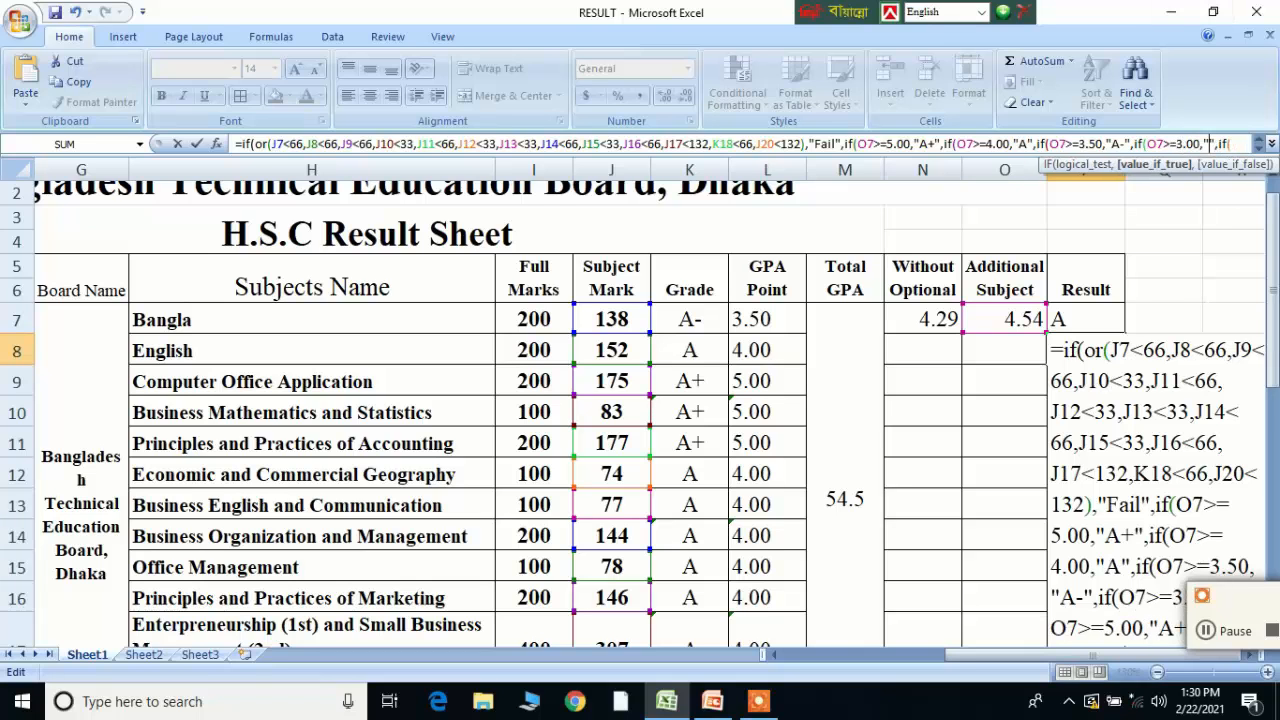
{"action": "type", "text": "B"}
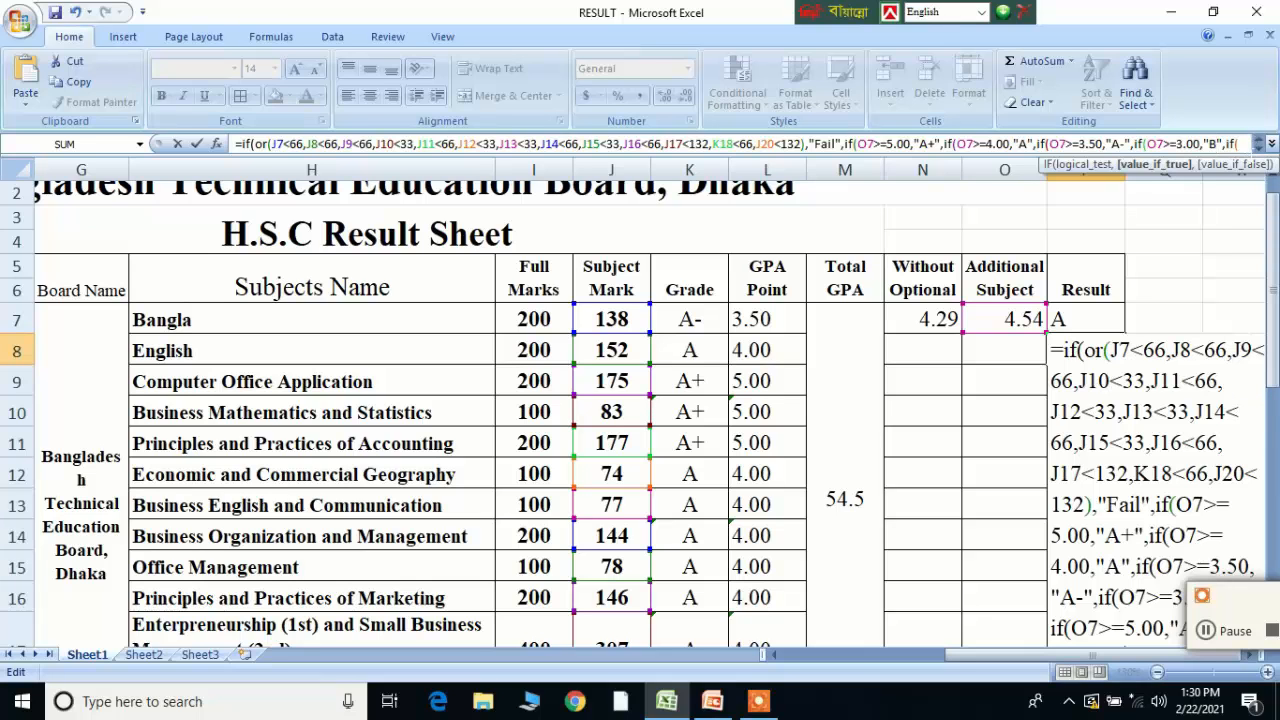
Change the fifth grade clause in P8 to test O7>=2.00 and return "C"
{"action": "key", "text": "Right"}
{"action": "key", "text": "Right"}
{"action": "key", "text": "Right"}
{"action": "key", "text": "Right"}
{"action": "key", "text": "Right"}
{"action": "key", "text": "Right"}
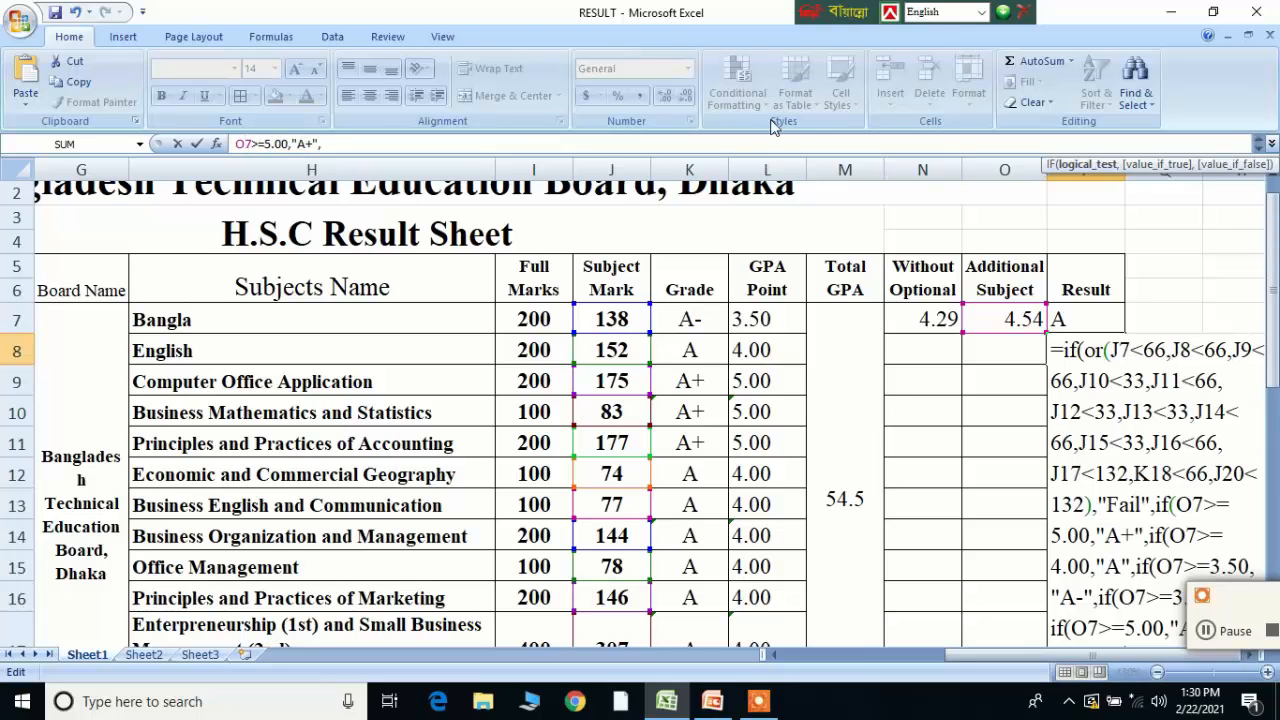
{"action": "key", "text": "Right"}
{"action": "key", "text": "Right"}
{"action": "key", "text": "Right"}
{"action": "key", "text": "Right"}
{"action": "key", "text": "Right"}
{"action": "key", "text": "BackSpace"}
{"action": "type", "text": "2"}
{"action": "key", "text": "Right"}
{"action": "key", "text": "Right"}
{"action": "key", "text": "Right"}
{"action": "key", "text": "Right"}
{"action": "key", "text": "Right"}
{"action": "key", "text": "Right"}
{"action": "key", "text": "Right"}
{"action": "key", "text": "BackSpace"}
{"action": "key", "text": "BackSpace"}
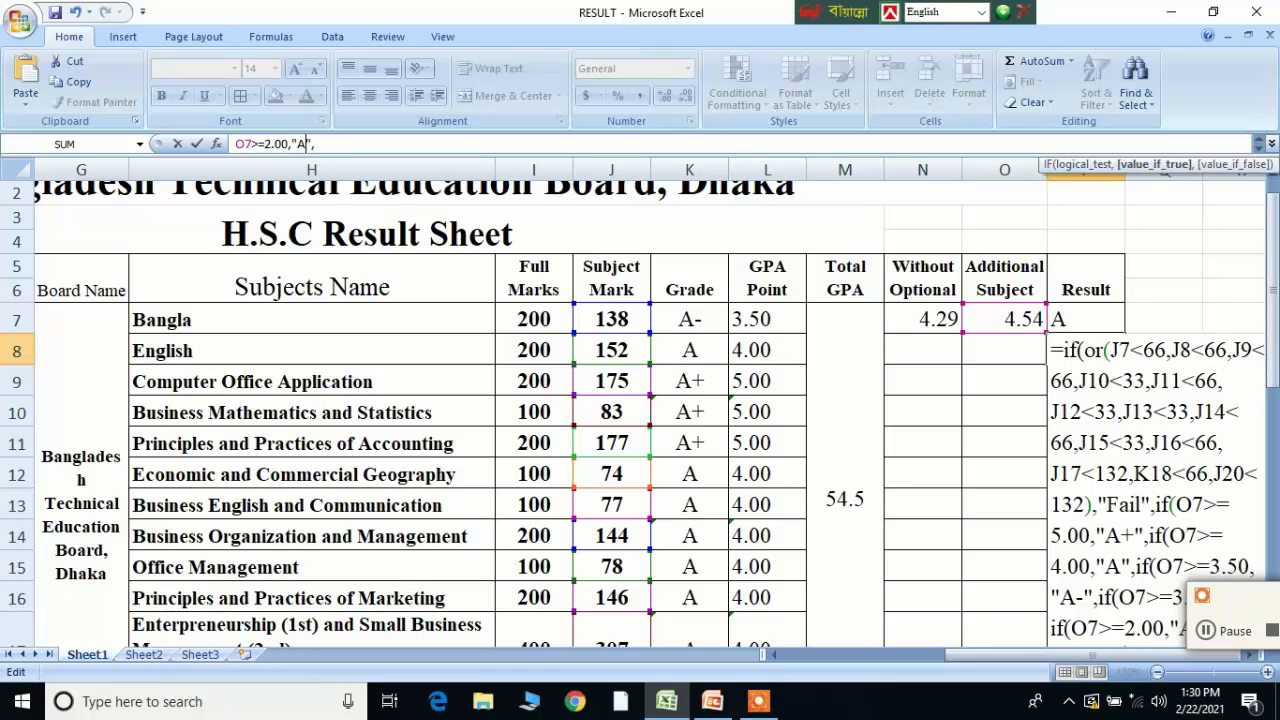
{"action": "type", "text": "C"}
{"action": "key", "text": "Right"}
{"action": "key", "text": "Right"}
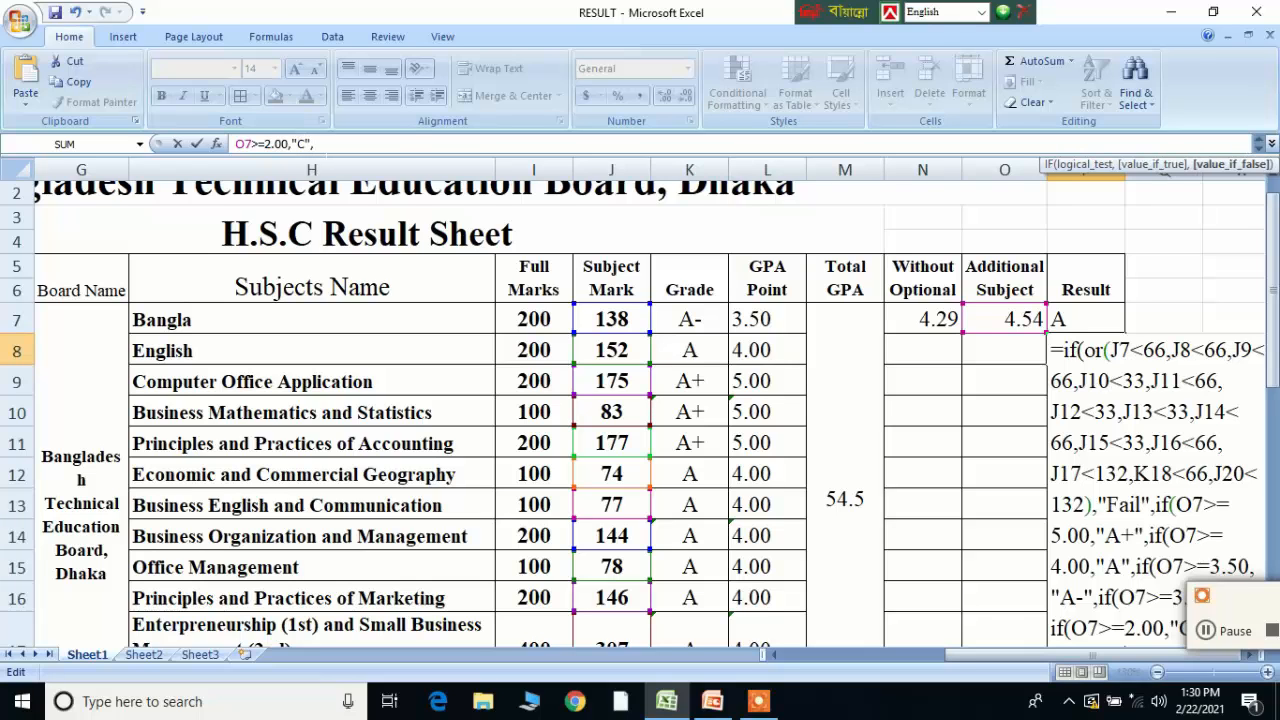
Append another copy of the grade clause in P8 and make it return "D" when O7>=1.00
{"action": "key", "text": "ctrl+v"}
{"action": "left_click", "coordinate": [362, 144]}
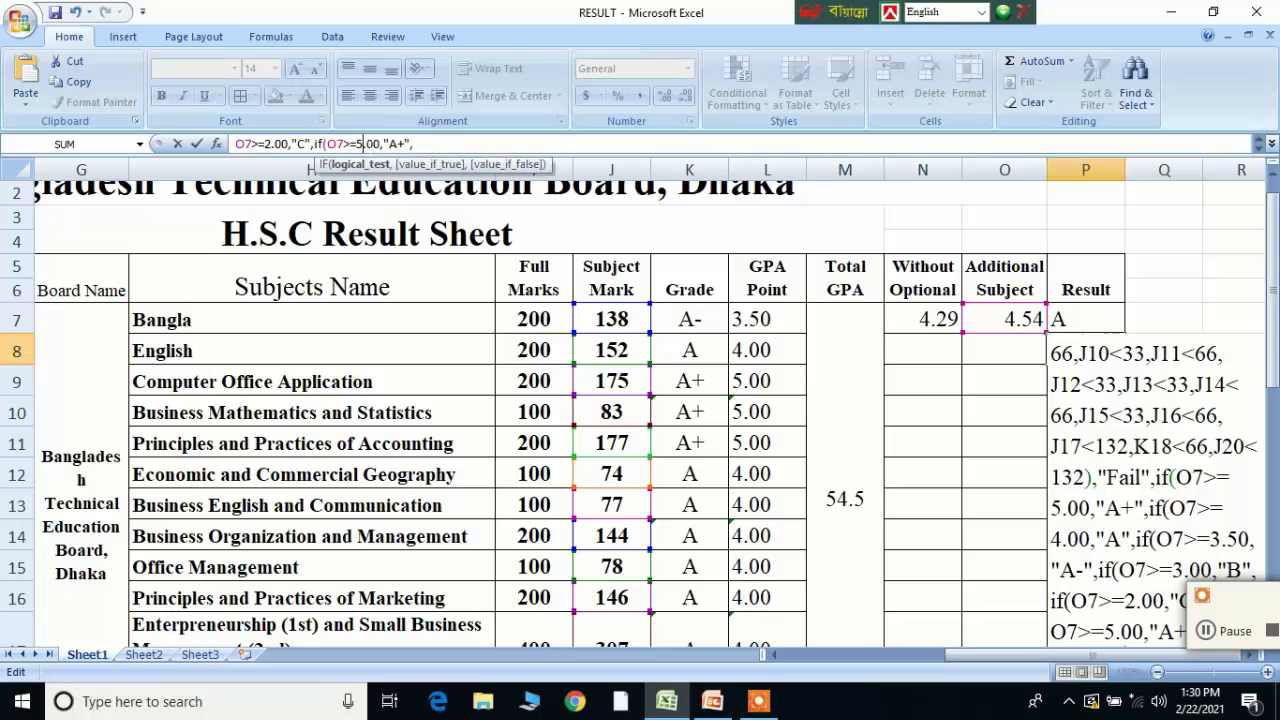
{"action": "key", "text": "BackSpace"}
{"action": "type", "text": "1"}
{"action": "key", "text": "Right"}
{"action": "key", "text": "Right"}
{"action": "key", "text": "Right"}
{"action": "key", "text": "Right"}
{"action": "key", "text": "Right"}
{"action": "key", "text": "Right"}
{"action": "key", "text": "Right"}
{"action": "key", "text": "BackSpace"}
{"action": "key", "text": "BackSpace"}
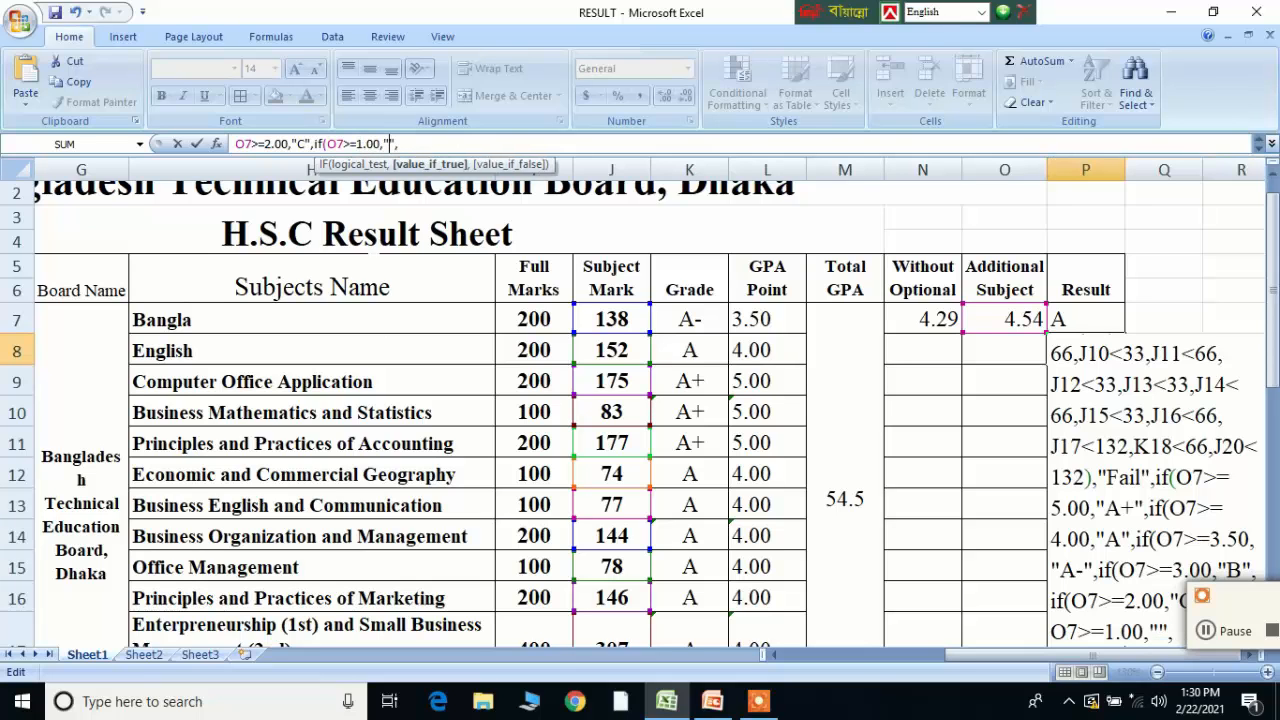
{"action": "type", "text": "D"}
{"action": "key", "text": "Right"}
{"action": "key", "text": "Right"}
Append a last grade clause in P8 that returns "Fail" when O7>=0
{"action": "type", "text": "if(O7>=5.00,\"A+\","}
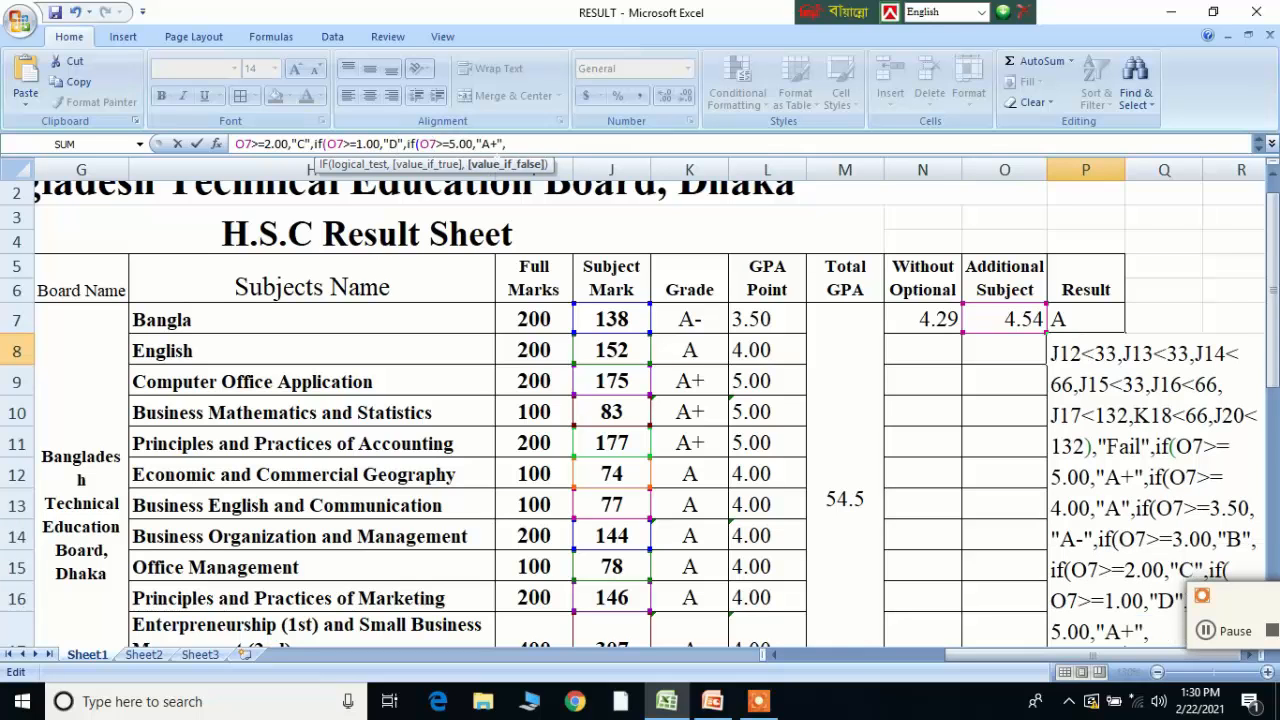
{"action": "key", "text": "Left"}
{"action": "key", "text": "Left"}
{"action": "key", "text": "Left"}
{"action": "key", "text": "Left"}
{"action": "key", "text": "Left"}
{"action": "key", "text": "Left"}
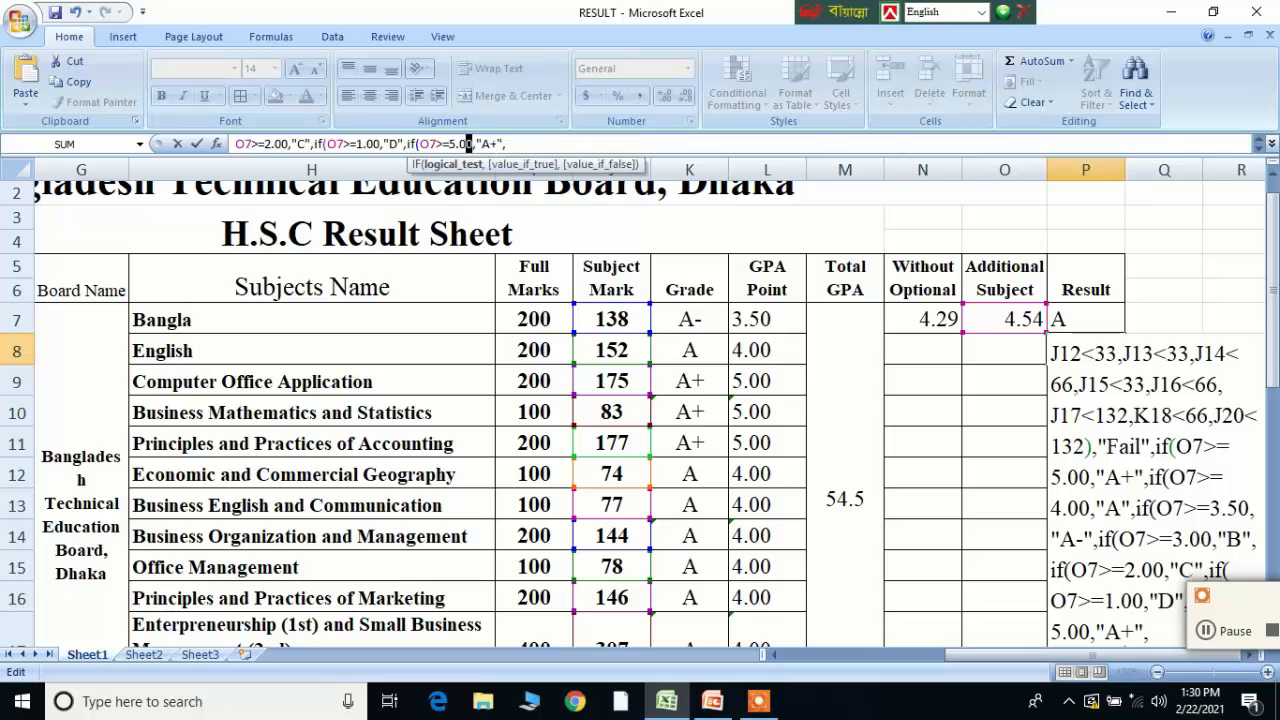
{"action": "key", "text": "BackSpace"}
{"action": "key", "text": "BackSpace"}
{"action": "key", "text": "BackSpace"}
{"action": "key", "text": "BackSpace"}
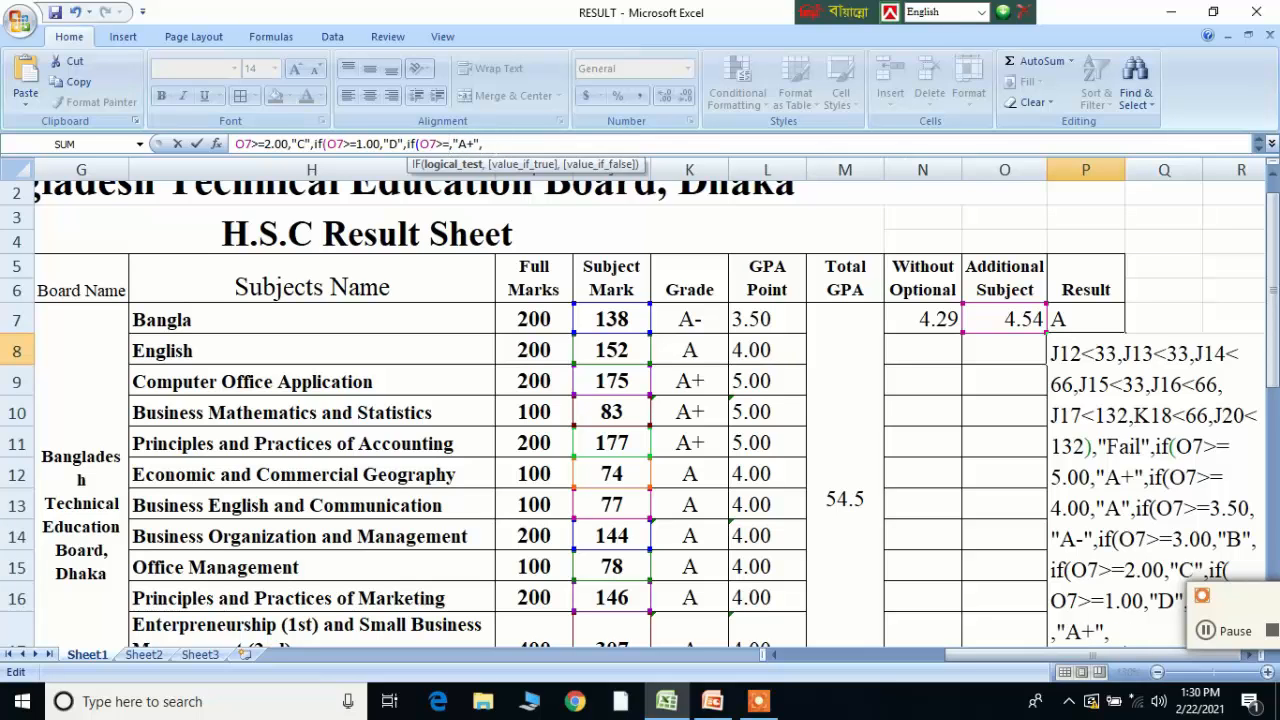
{"action": "type", "text": "0"}
{"action": "key", "text": "Right"}
{"action": "key", "text": "Right"}
{"action": "key", "text": "Right"}
{"action": "key", "text": "Right"}
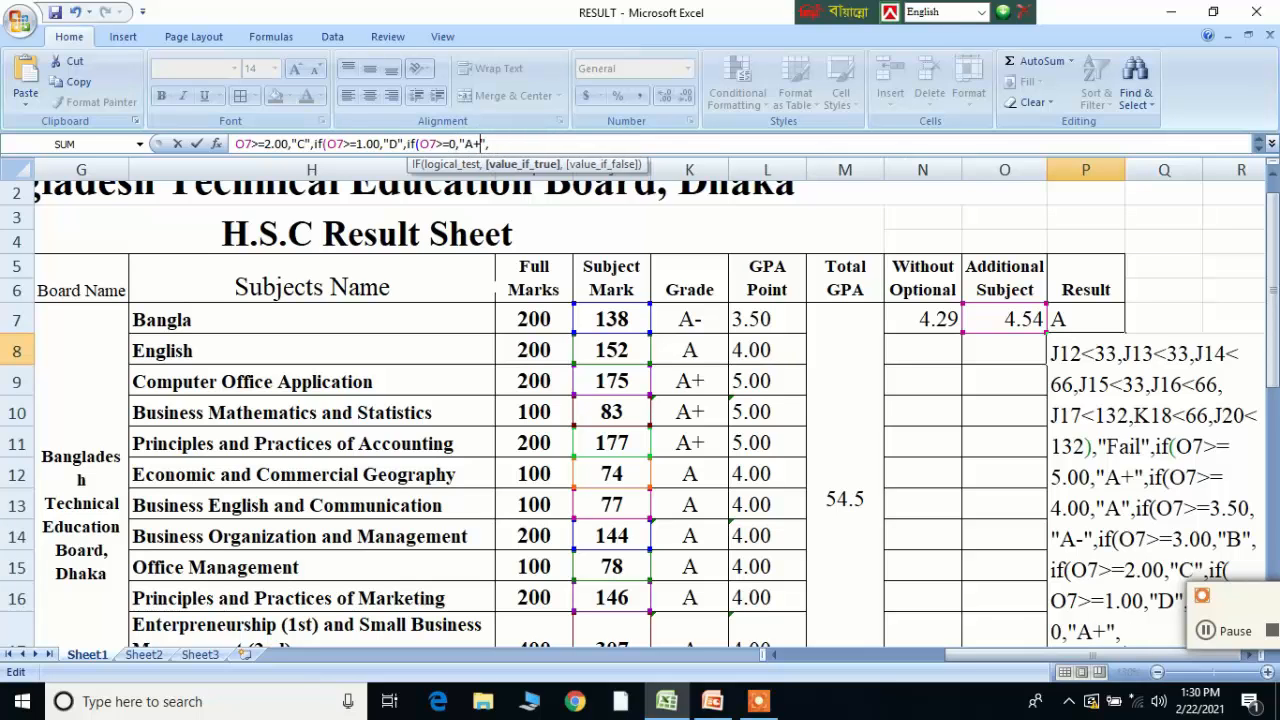
{"action": "key", "text": "BackSpace"}
{"action": "key", "text": "BackSpace"}
{"action": "type", "text": "\"fA"}
{"action": "key", "text": "BackSpace"}
{"action": "key", "text": "BackSpace"}
{"action": "type", "text": "Fail"}
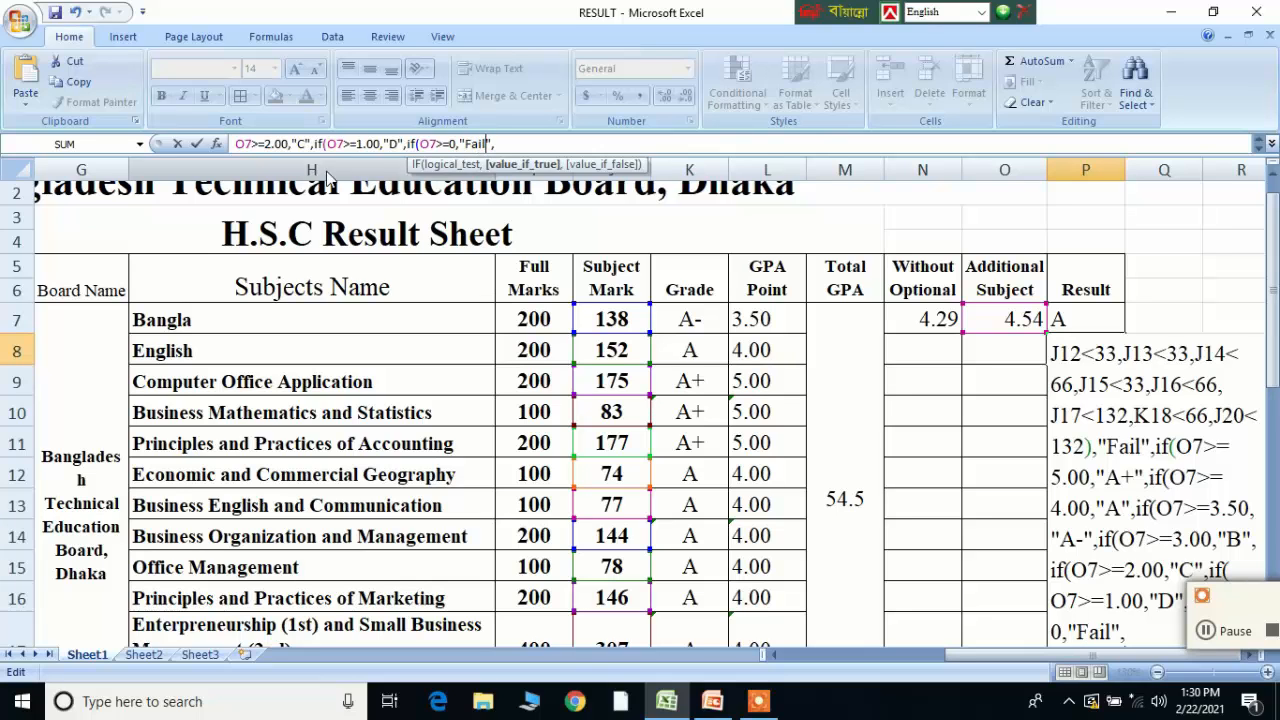
Remove the trailing comma, close all the nested IFs in P8 and enter the formula
{"action": "left_click", "coordinate": [533, 147]}
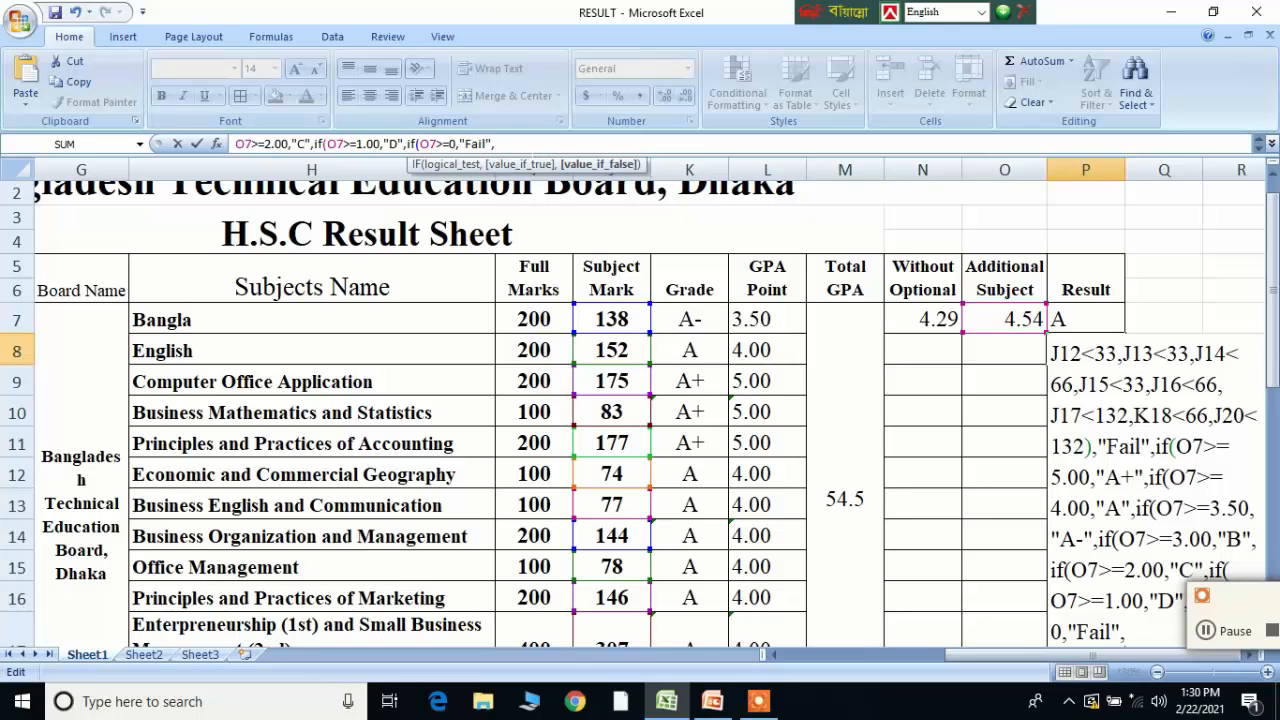
{"action": "key", "text": "BackSpace"}
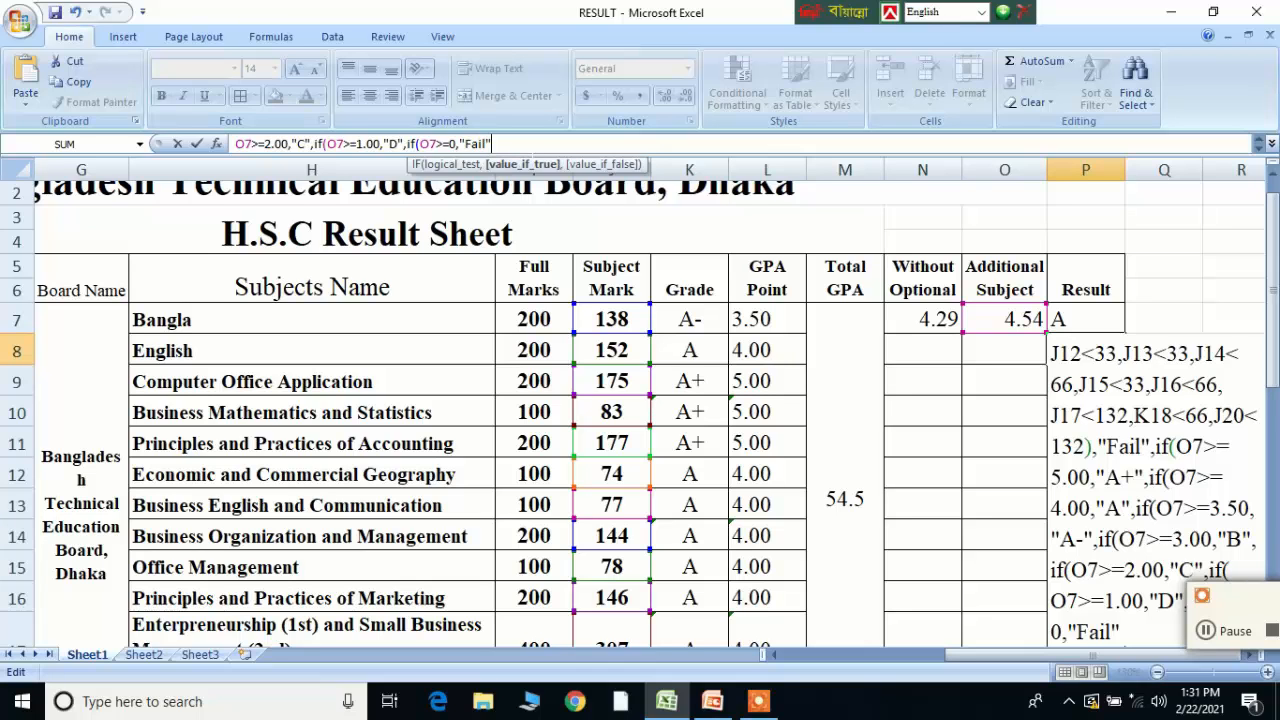
{"action": "type", "text": "))"}
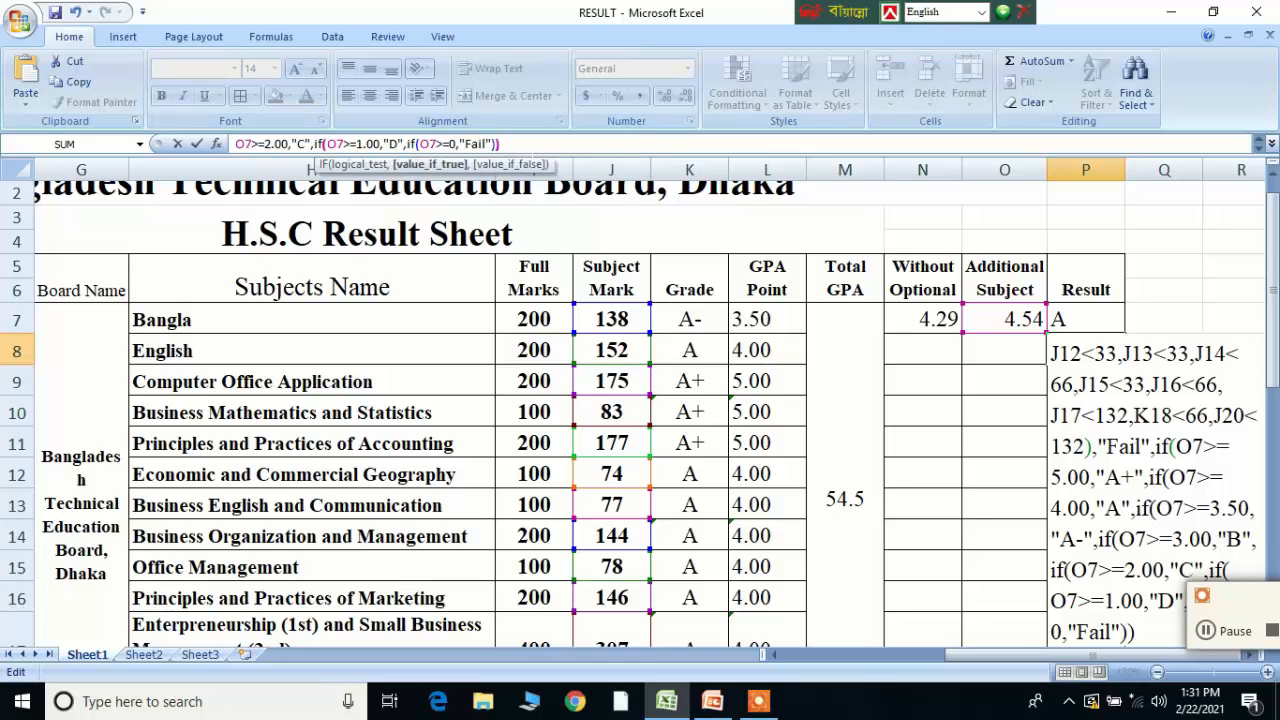
{"action": "type", "text": ")))))"}
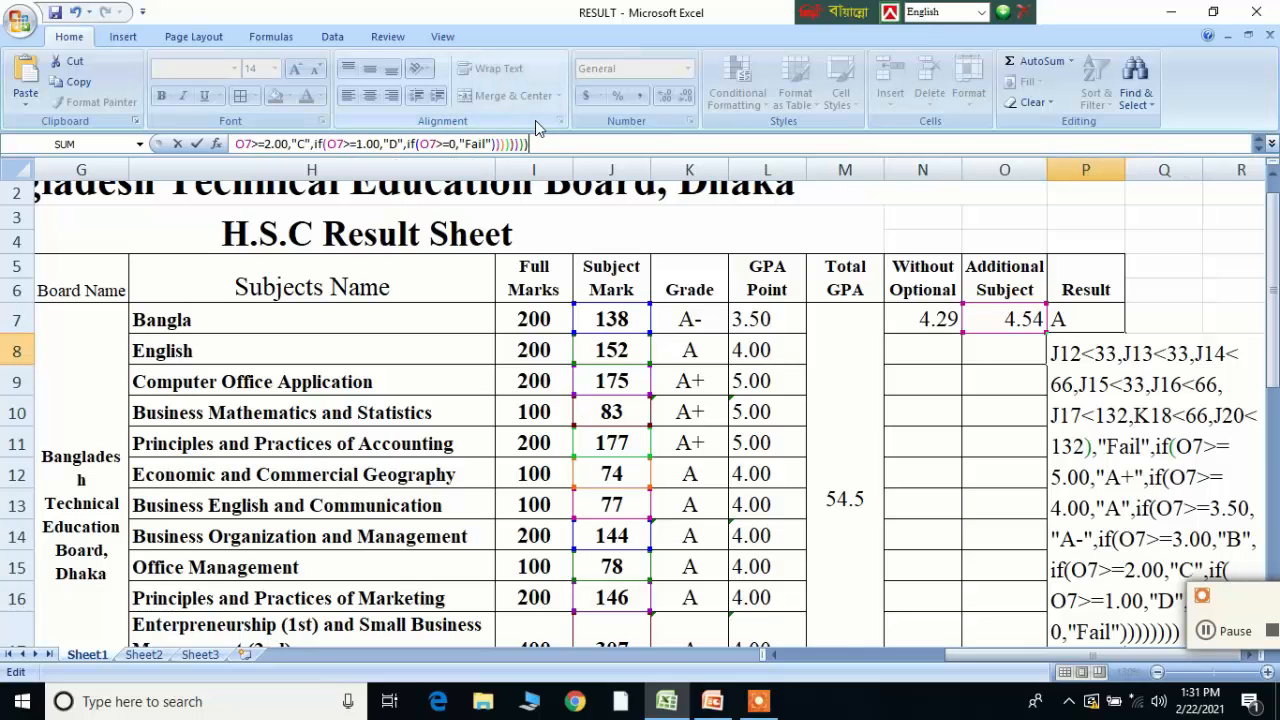
{"action": "key", "text": "Return"}
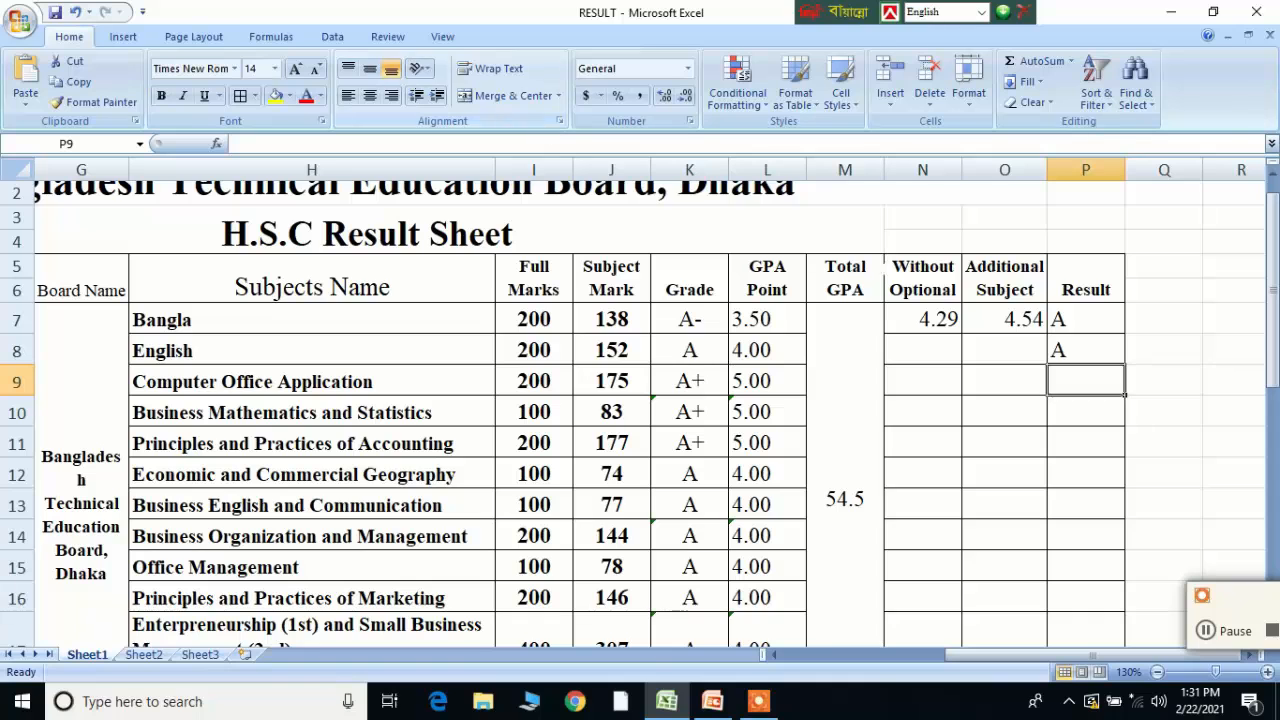
Examine the result formula in P8 and compare it with the one in P7
{"action": "left_click", "coordinate": [1083, 355]}
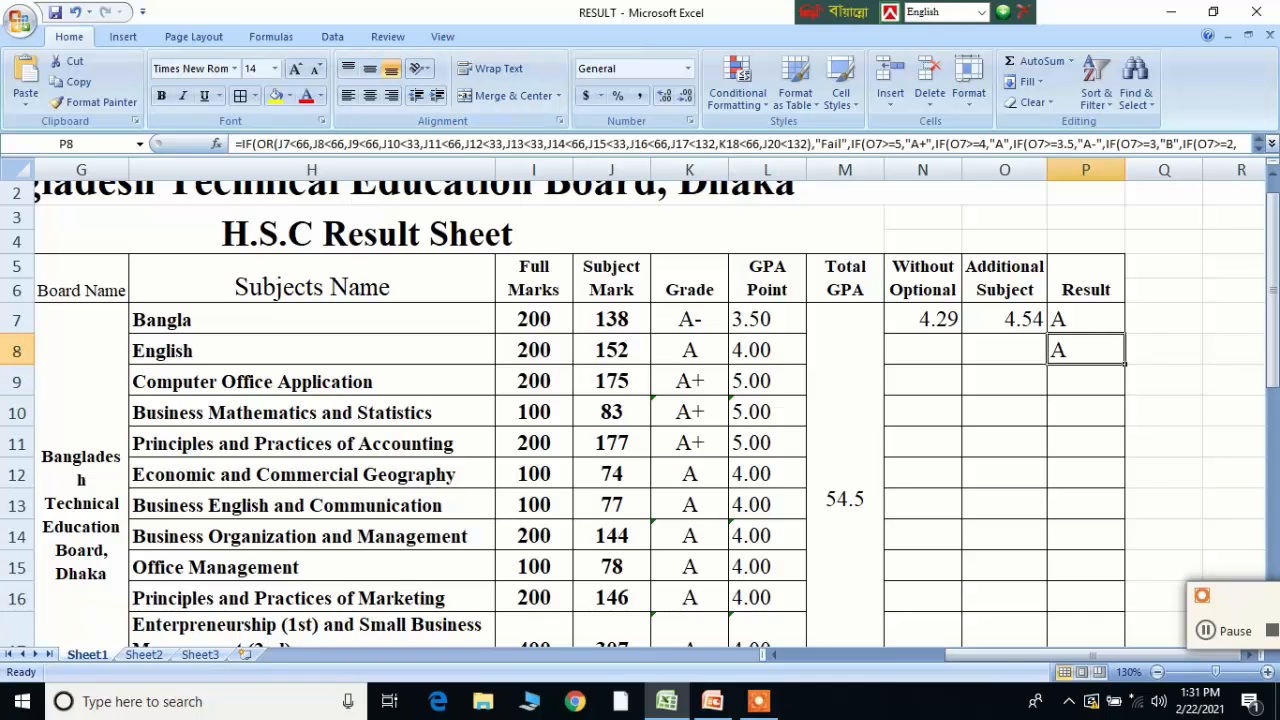
{"action": "double_click", "coordinate": [1070, 318]}
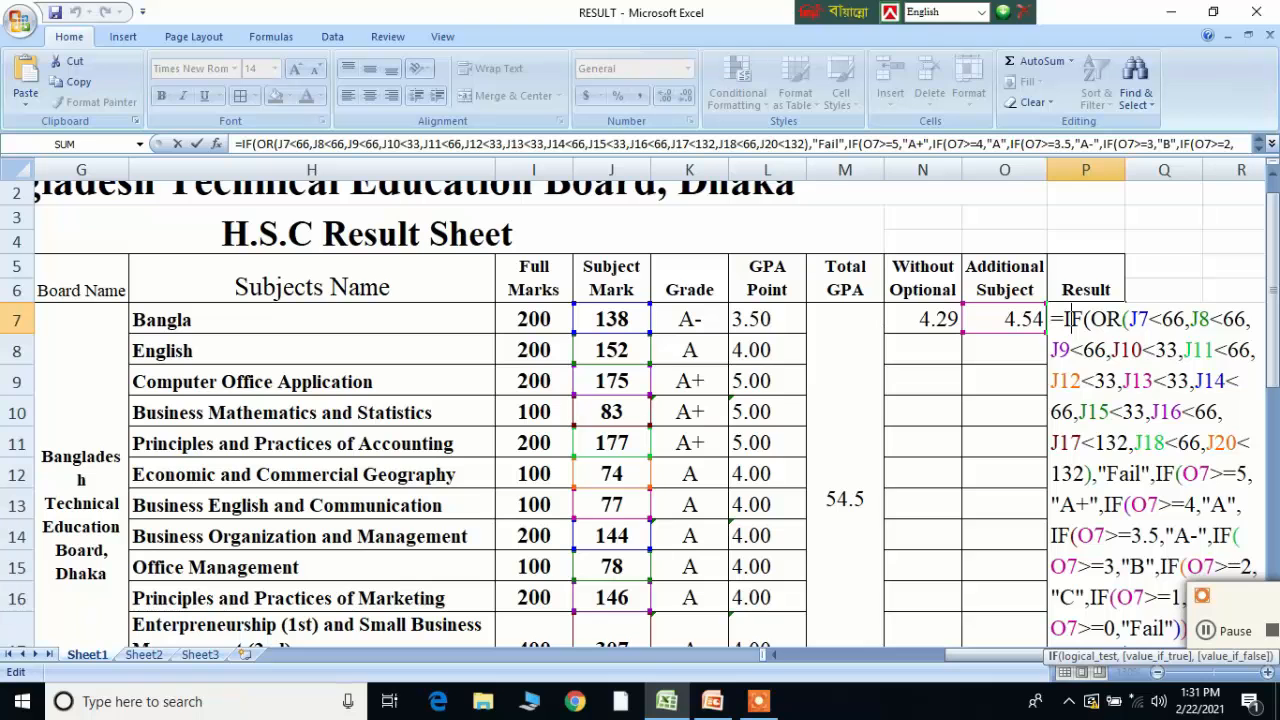
{"action": "key", "text": "Return"}
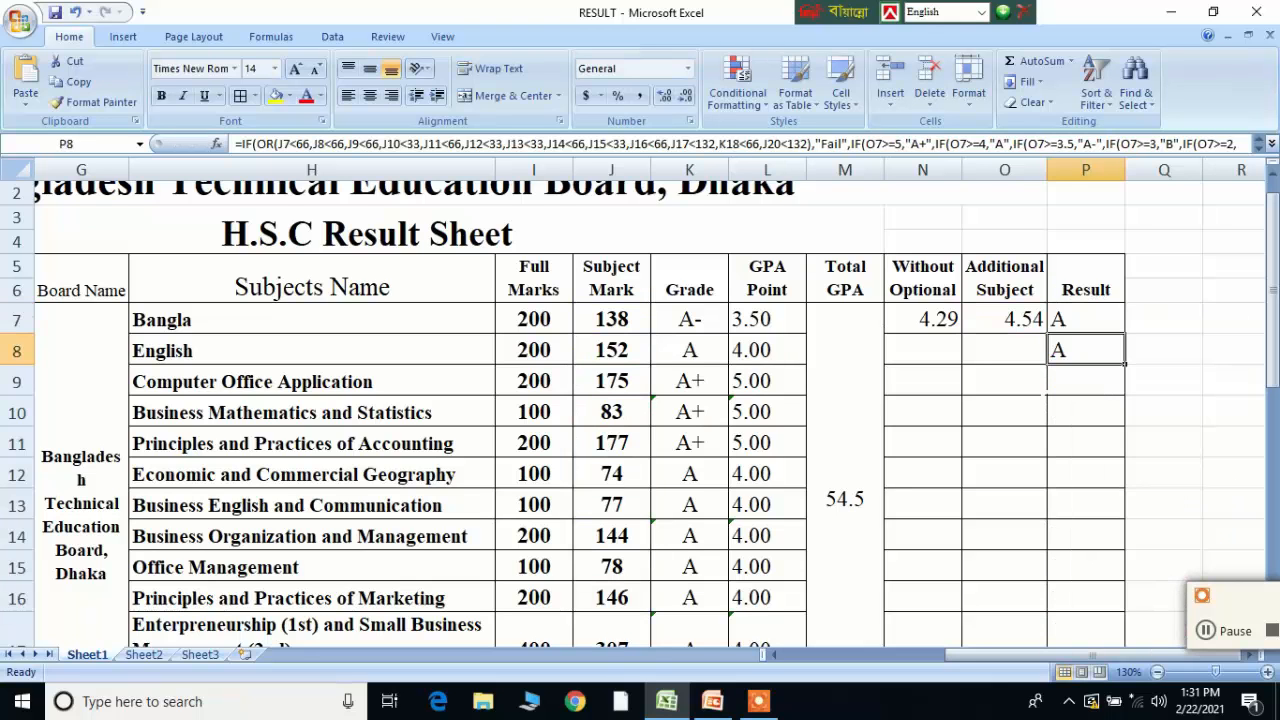
Merge and center N7:N18 and O7:O18 as separate blocks, middle-aligning the GPA value in each
{"action": "scroll", "coordinate": [640, 400], "scroll_direction": "down", "scroll_amount": 1}
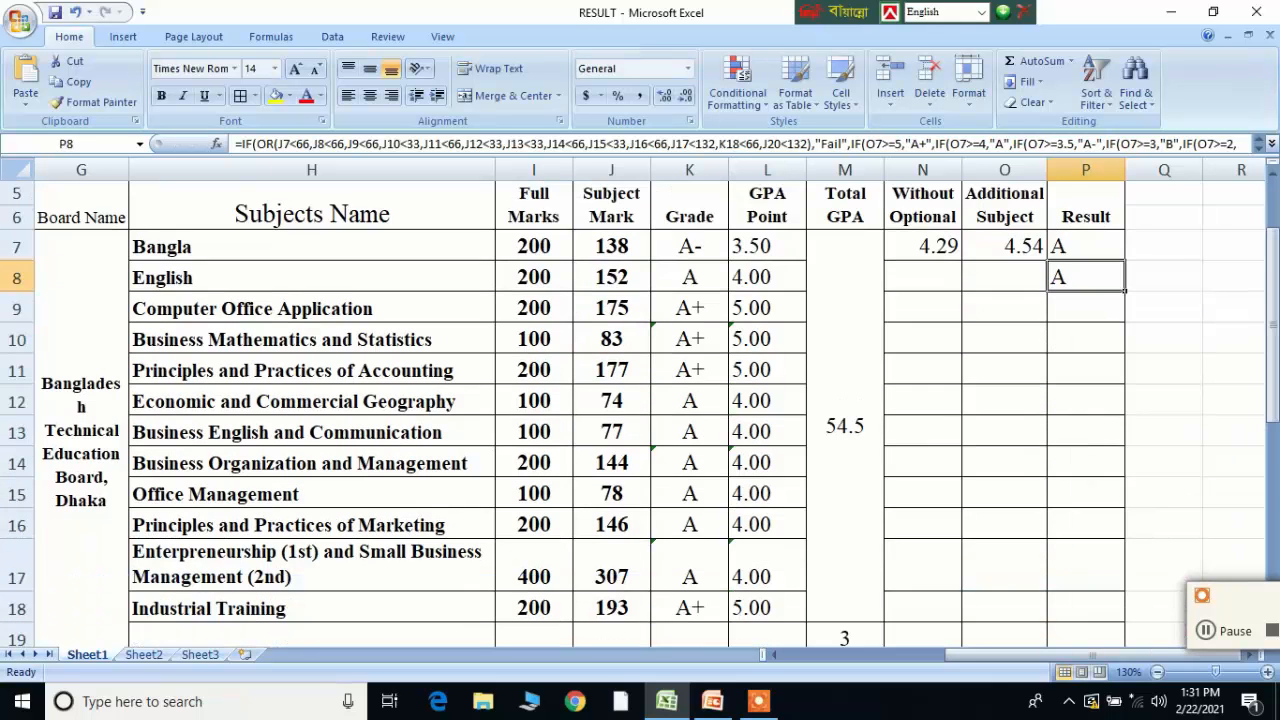
{"action": "left_click_drag", "start_coordinate": [924, 246], "coordinate": [930, 605]}
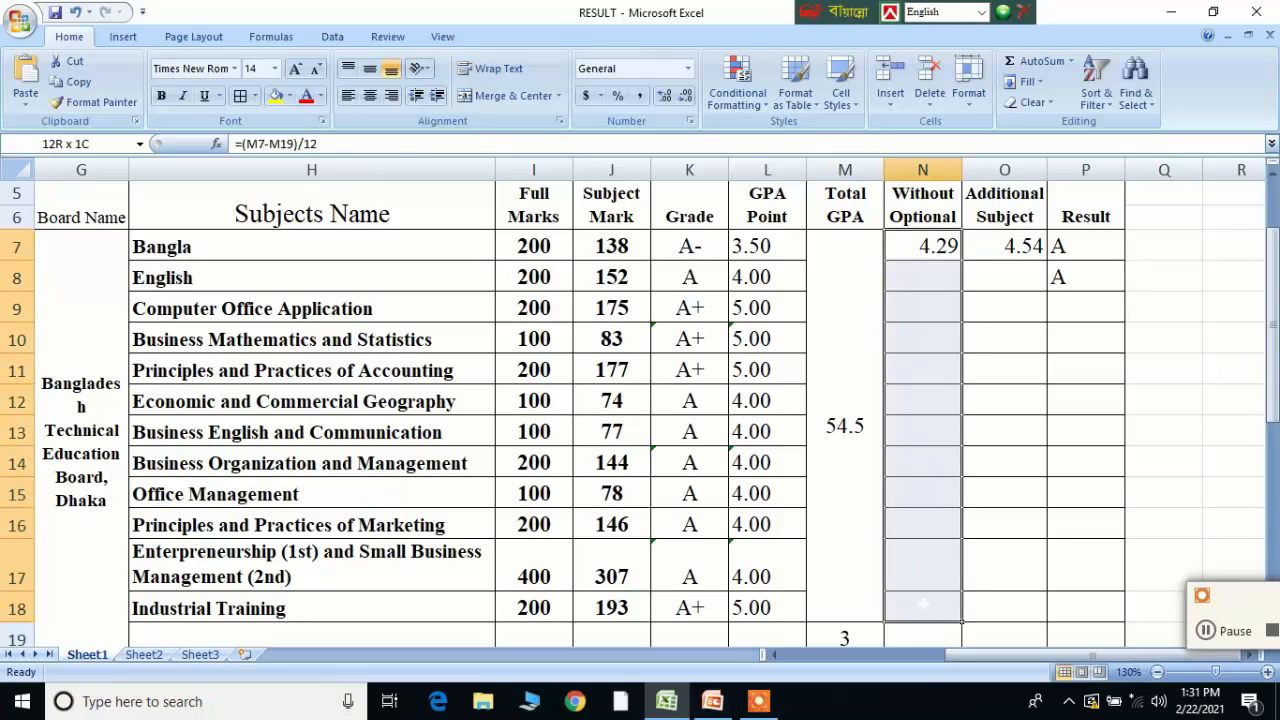
{"action": "left_click", "coordinate": [525, 89]}
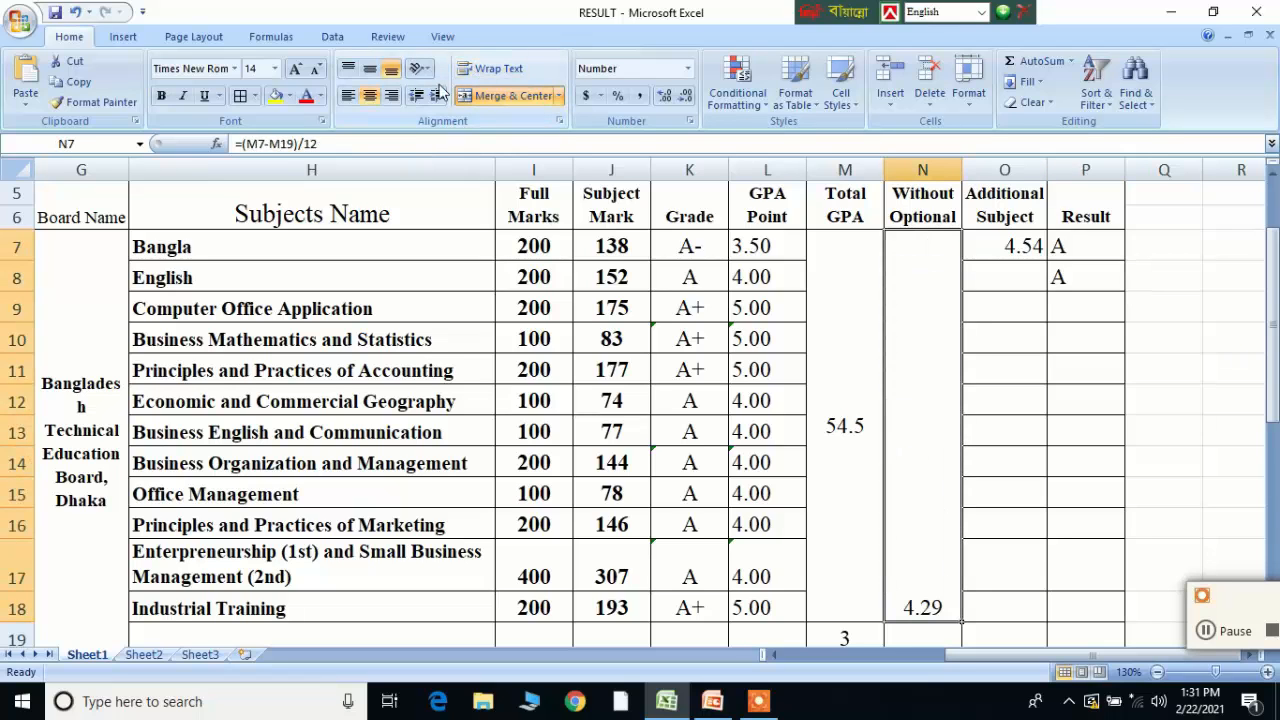
{"action": "left_click", "coordinate": [370, 68]}
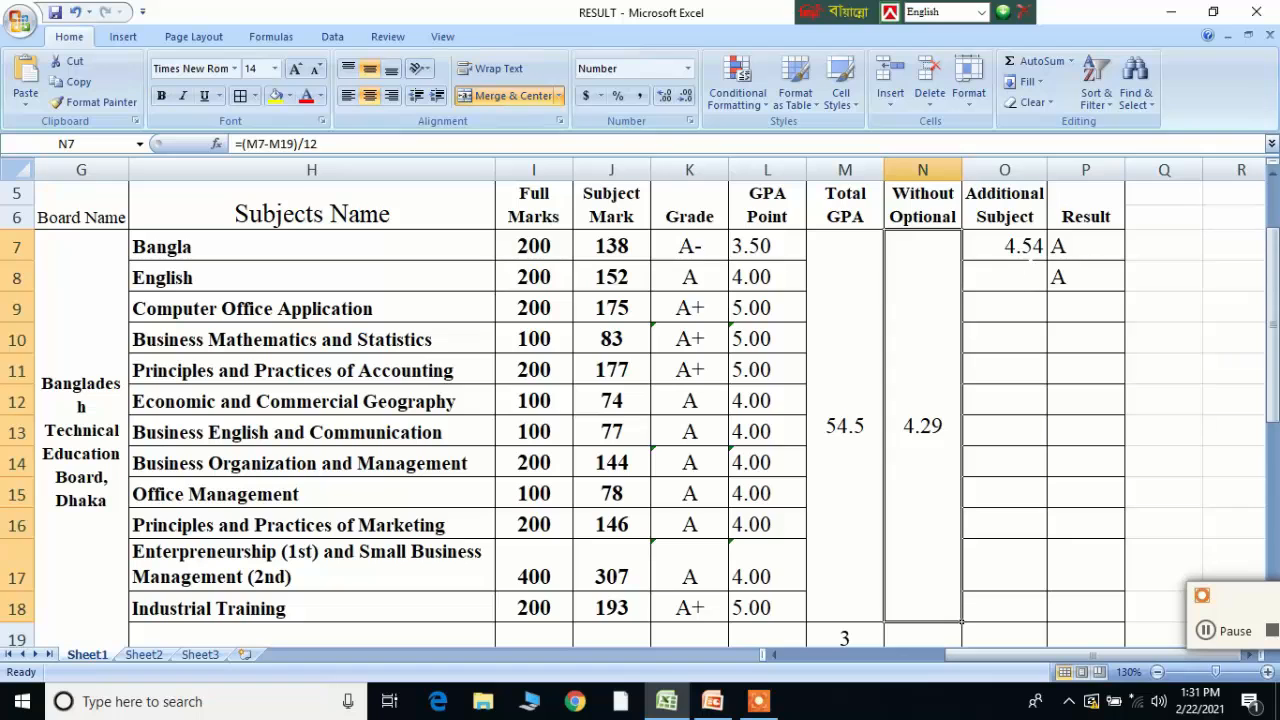
{"action": "left_click_drag", "start_coordinate": [1030, 250], "coordinate": [1008, 604]}
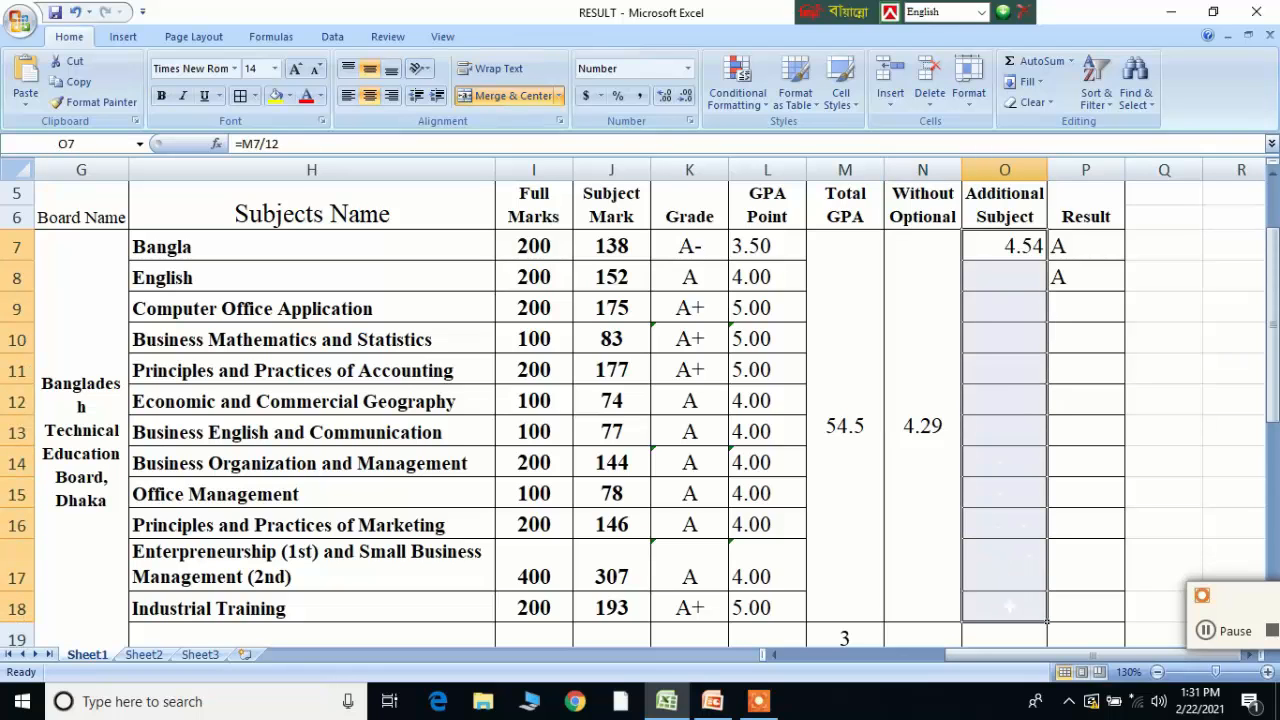
{"action": "left_click", "coordinate": [521, 96]}
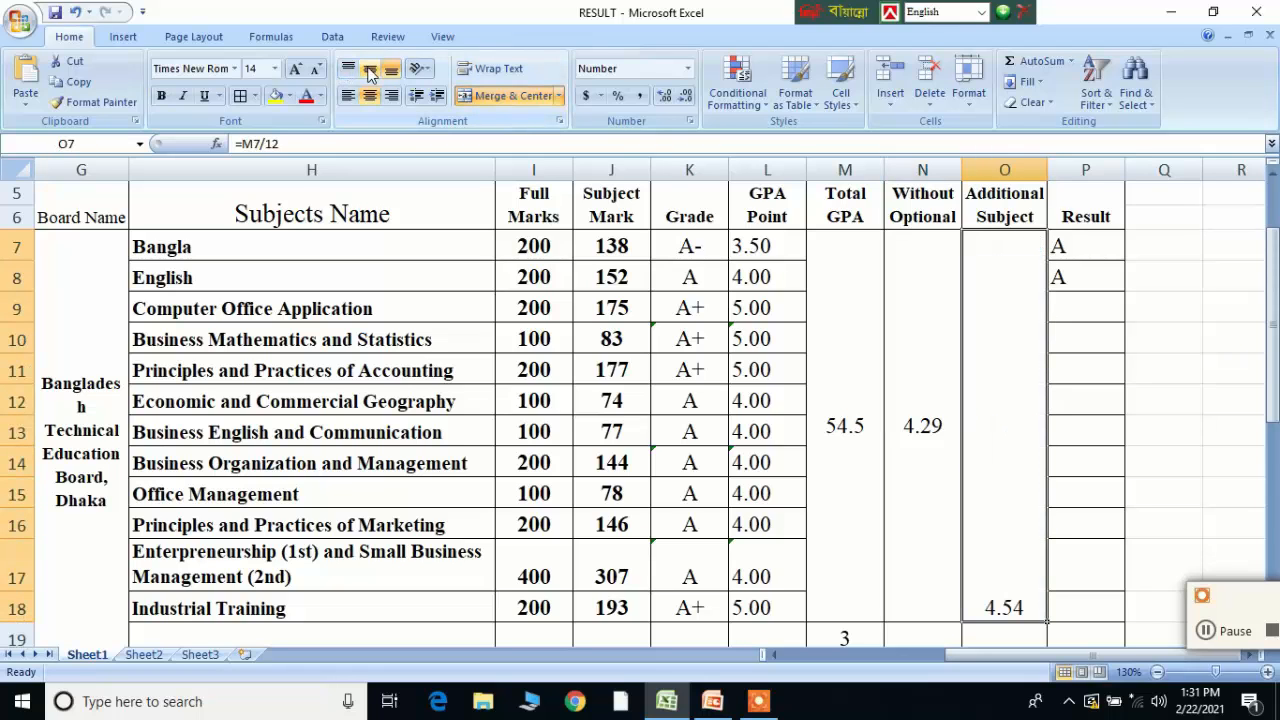
{"action": "left_click", "coordinate": [370, 68]}
Clear the duplicate result in P8, and merge and center P7:P18 with the grade middle-aligned
{"action": "left_click", "coordinate": [1100, 258]}
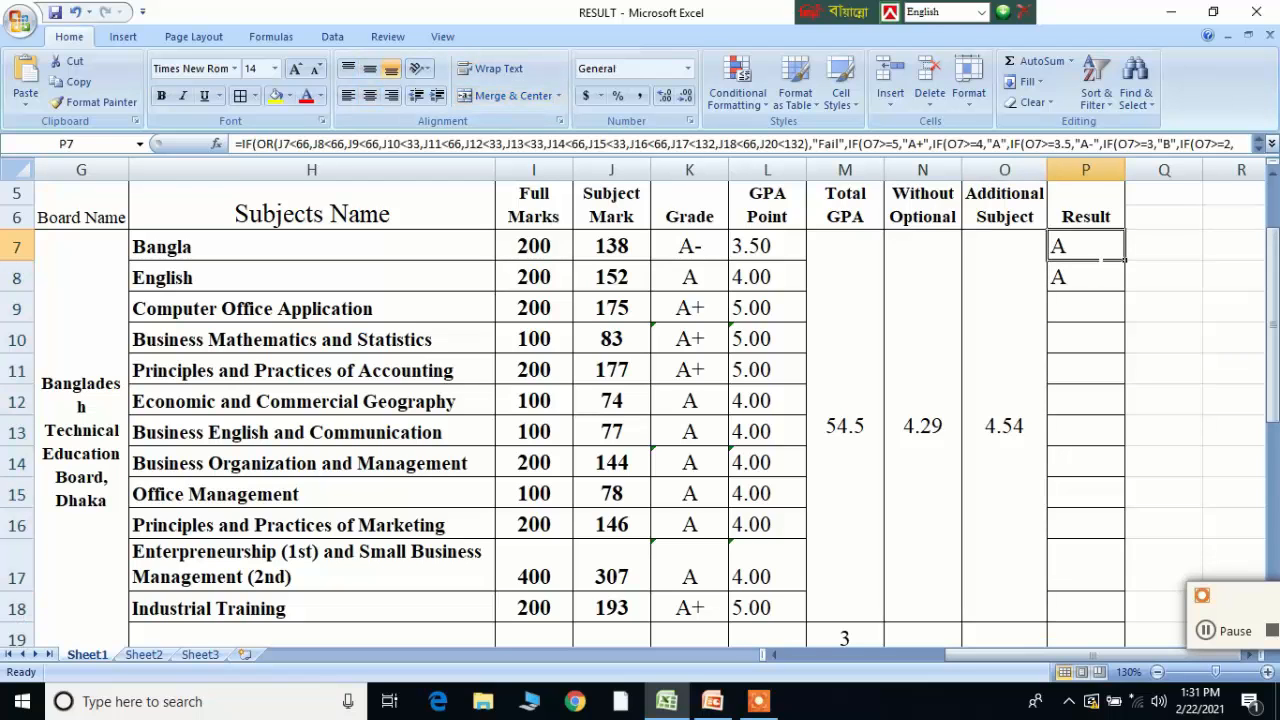
{"action": "left_click", "coordinate": [1090, 284]}
{"action": "key", "text": "Delete"}
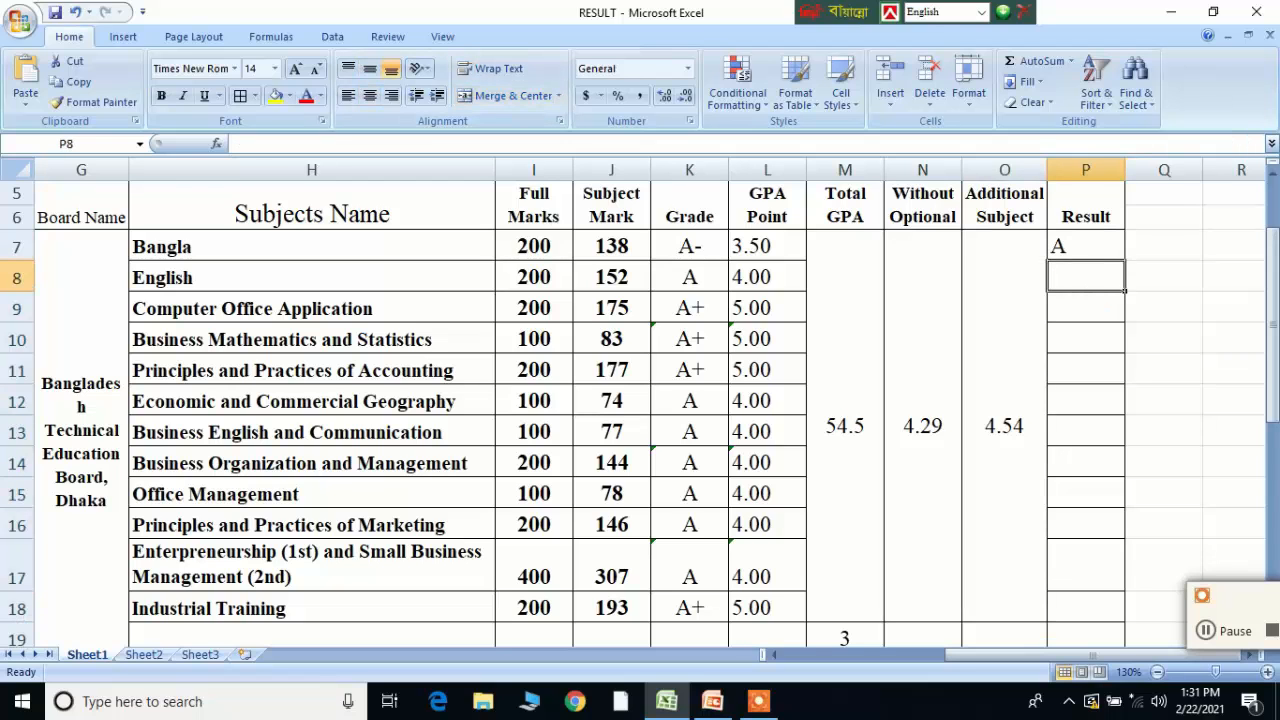
{"action": "left_click", "coordinate": [1090, 375]}
{"action": "left_click_drag", "start_coordinate": [1092, 250], "coordinate": [1116, 606]}
{"action": "left_click", "coordinate": [483, 97]}
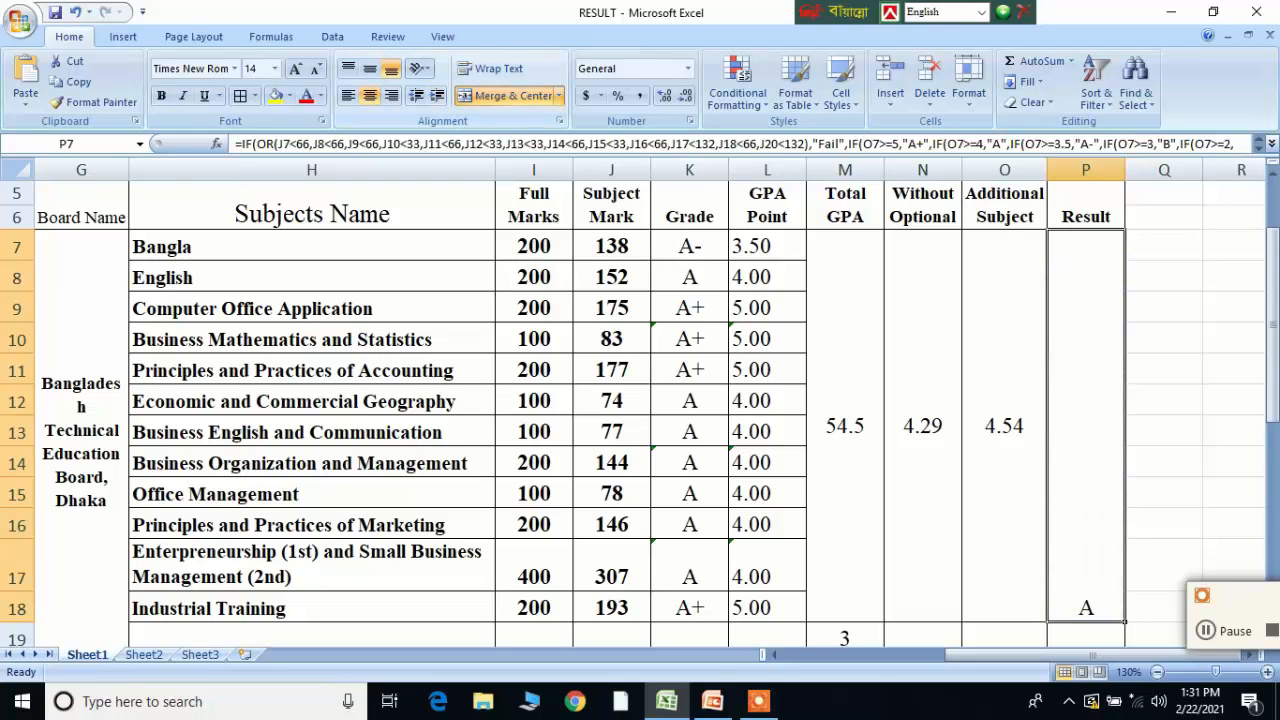
{"action": "left_click", "coordinate": [370, 68]}
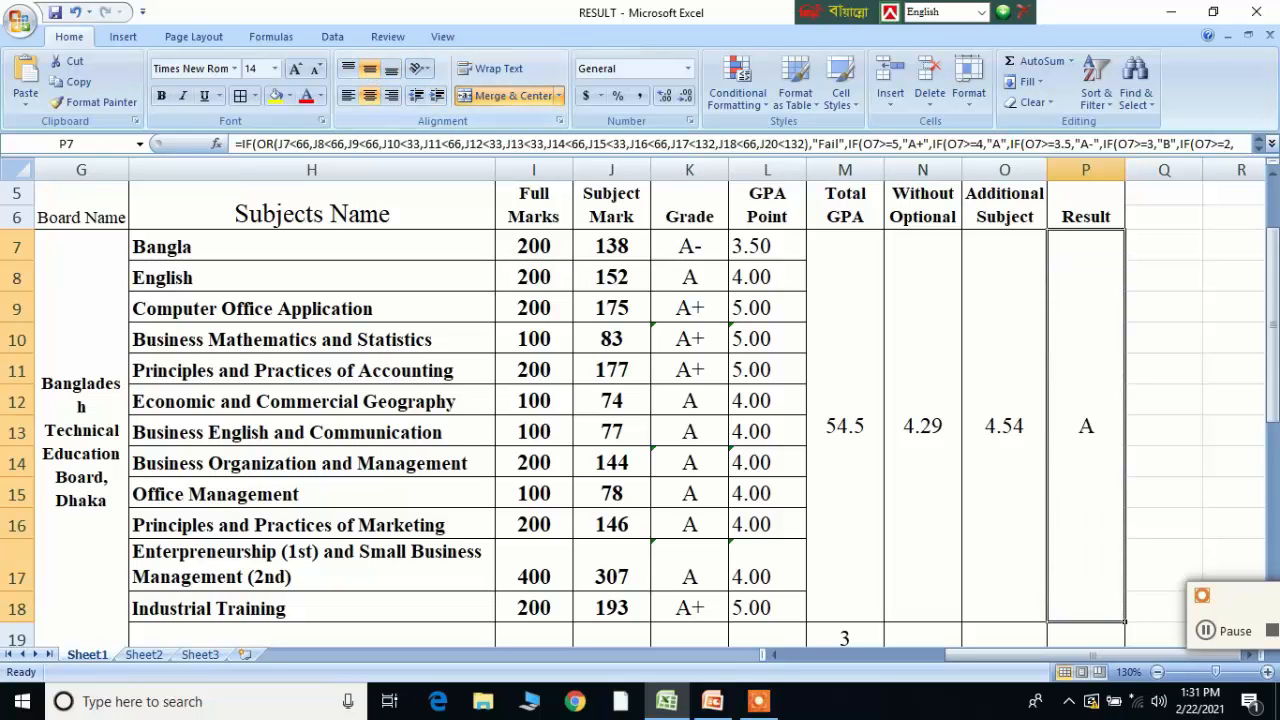
Zoom the sheet out to 100% and look over the whole result sheet
{"action": "left_click", "coordinate": [1163, 430]}
{"action": "scroll", "coordinate": [640, 410], "scroll_direction": "up", "scroll_amount": 2}
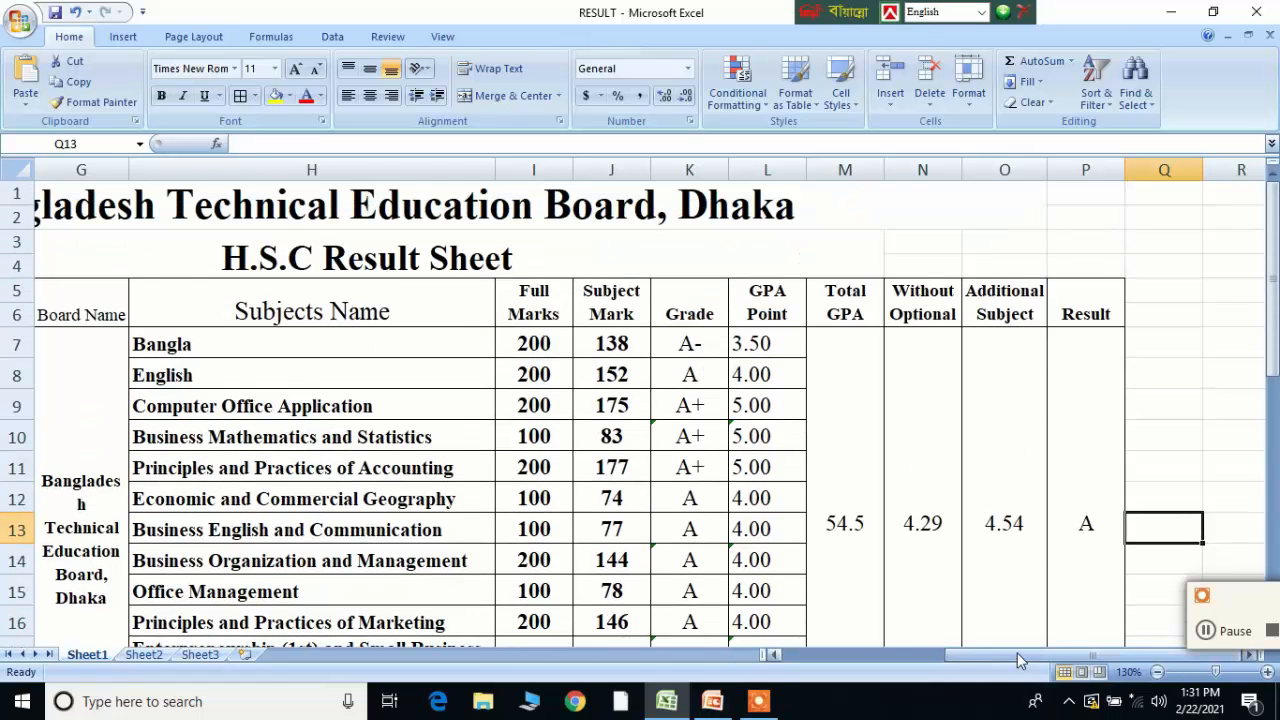
{"action": "left_click_drag", "start_coordinate": [1018, 662], "coordinate": [918, 655]}
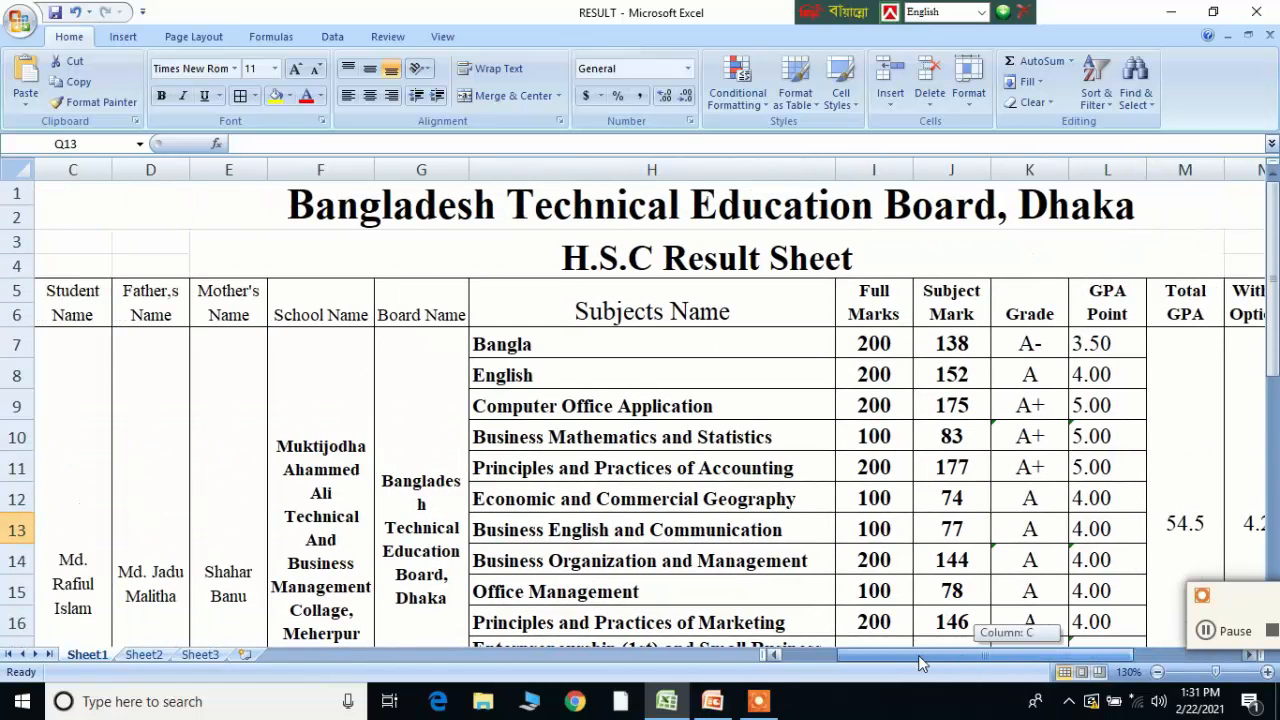
{"action": "left_click", "coordinate": [1158, 672]}
{"action": "left_click", "coordinate": [1158, 672]}
{"action": "left_click", "coordinate": [1158, 672]}
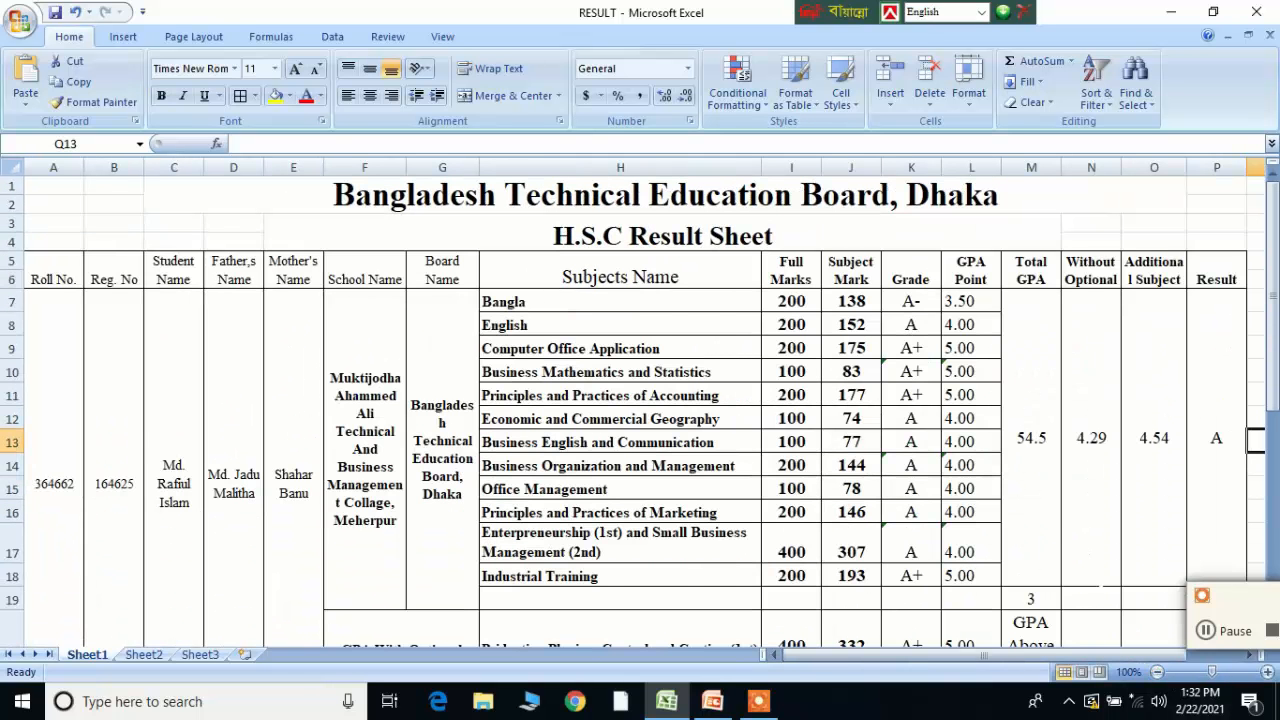
{"action": "scroll", "coordinate": [633, 400], "scroll_direction": "down", "scroll_amount": 1}
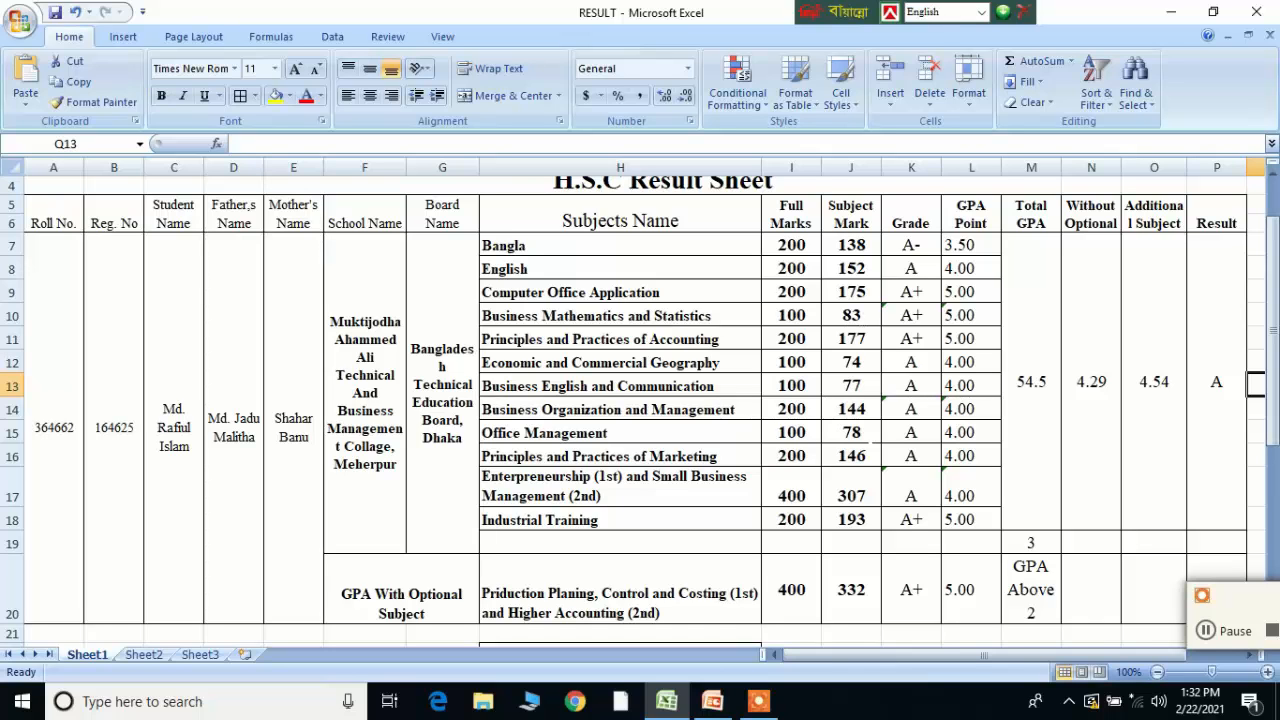
Test the result formula by setting the Business English and Communication mark in J13 to 30, and undo the change
{"action": "left_click", "coordinate": [876, 392]}
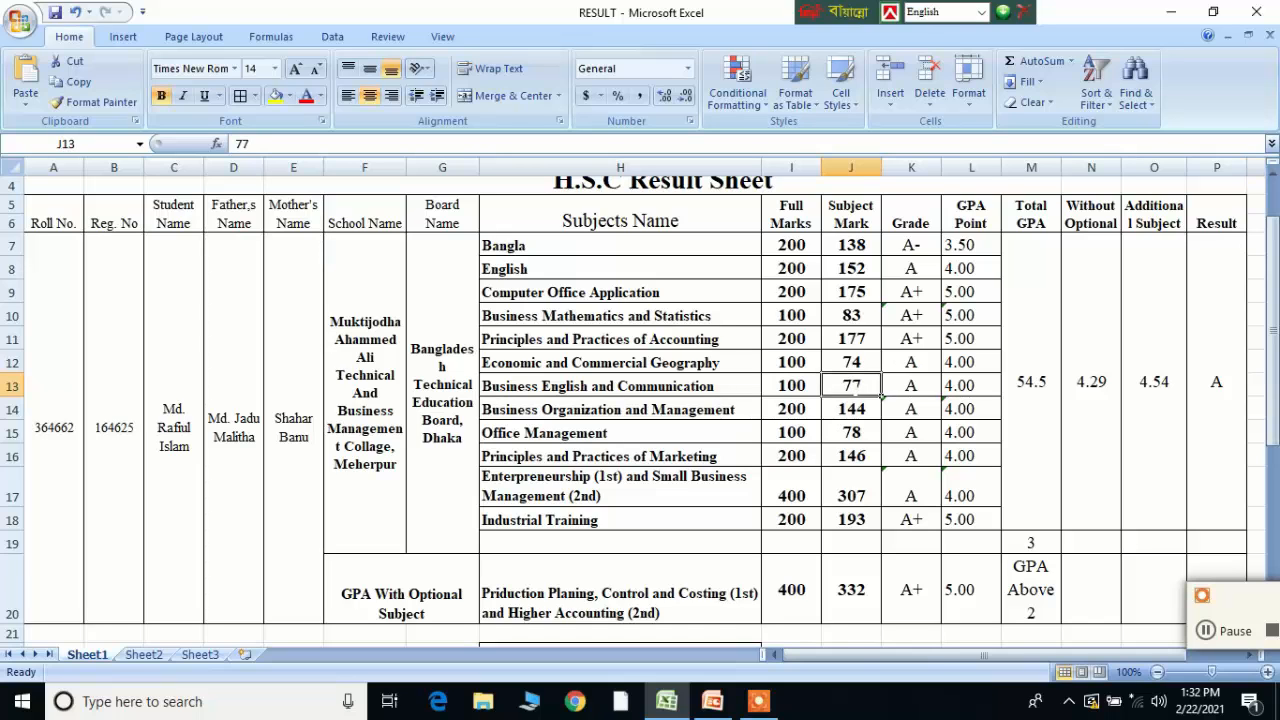
{"action": "type", "text": "30"}
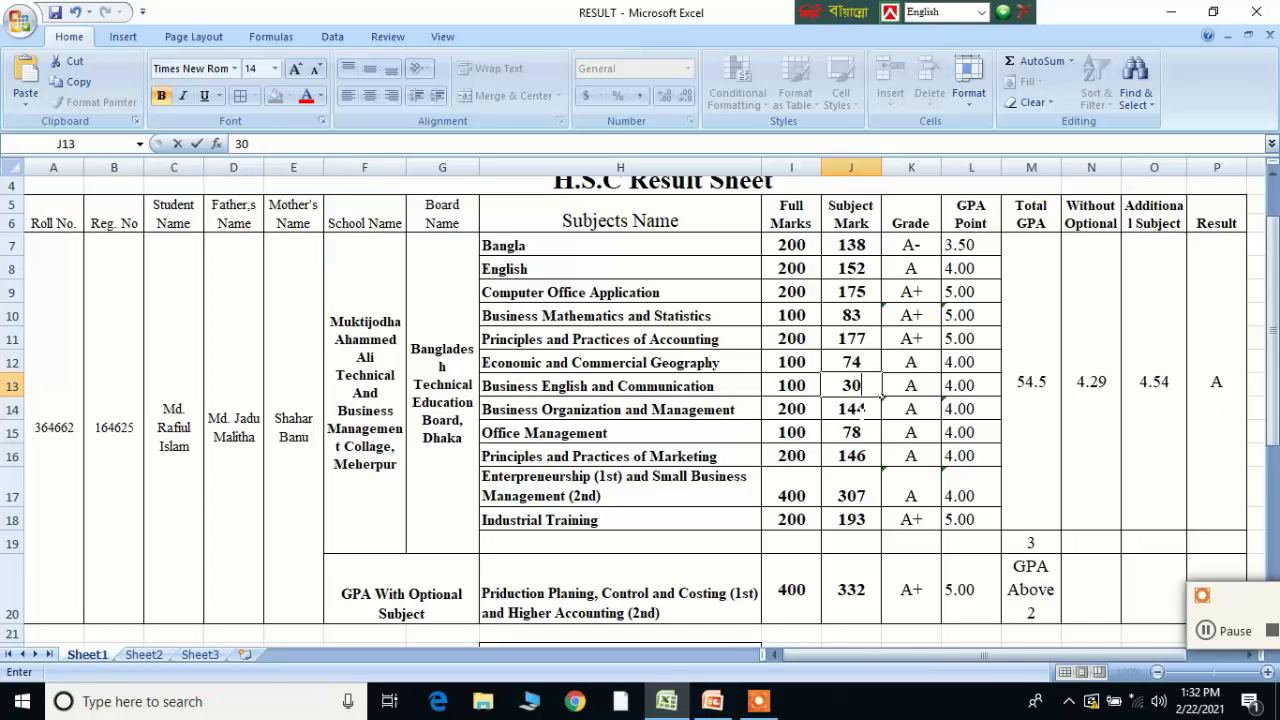
{"action": "key", "text": "Return"}
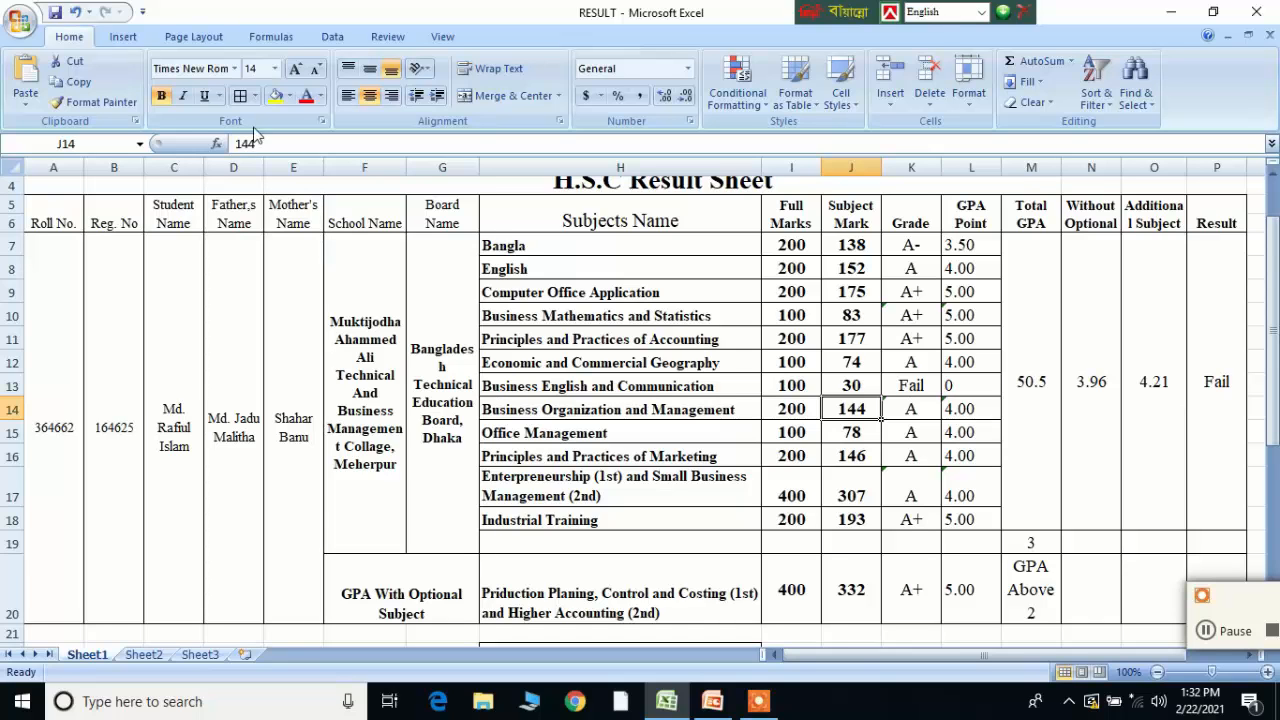
{"action": "left_click", "coordinate": [75, 12]}
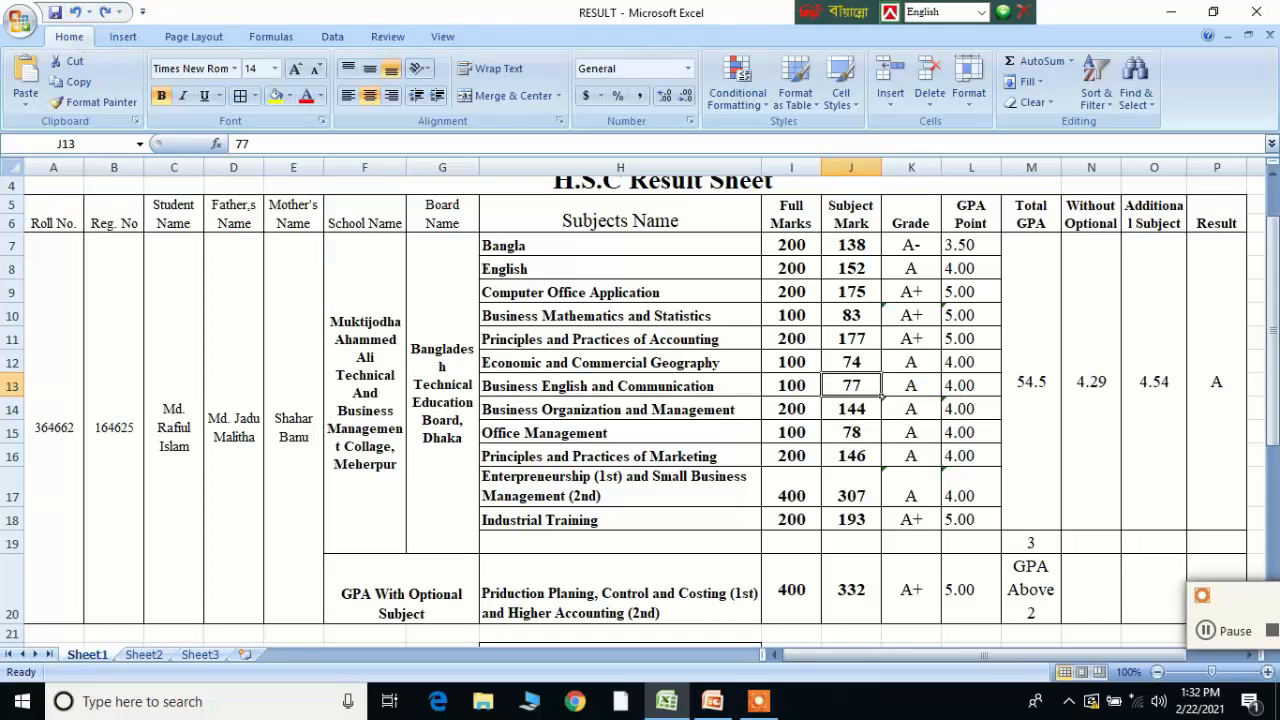
Look over the finished sheet, switch to the PowerPoint slide show and advance it to the closing thank-you slide
{"action": "scroll", "coordinate": [640, 410], "scroll_direction": "up", "scroll_amount": 1}
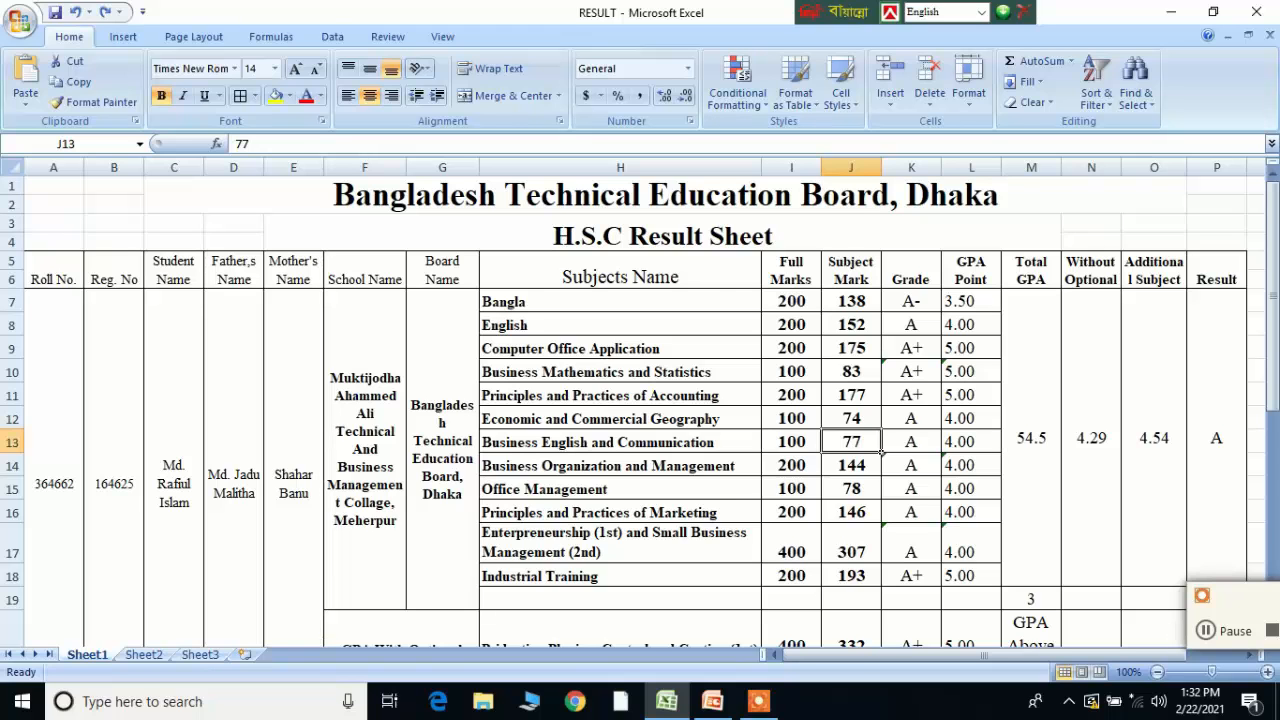
{"action": "scroll", "coordinate": [640, 400], "scroll_direction": "down", "scroll_amount": 2}
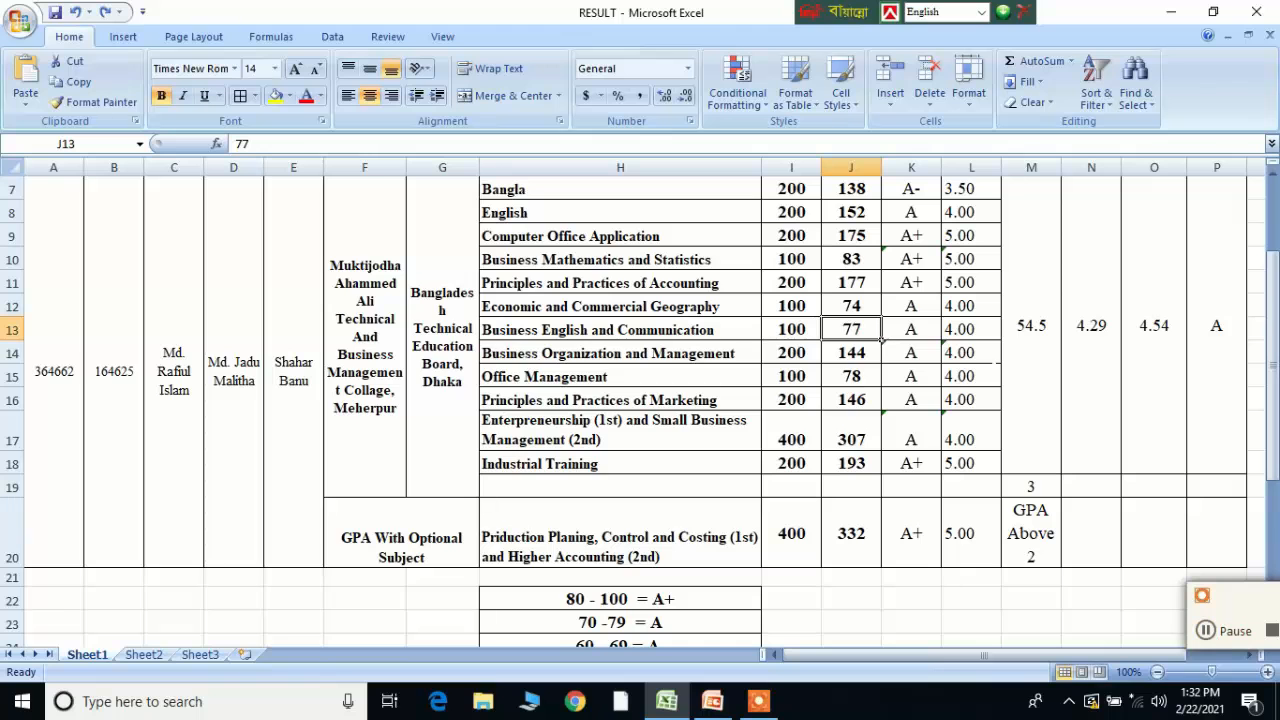
{"action": "left_click", "coordinate": [1209, 633]}
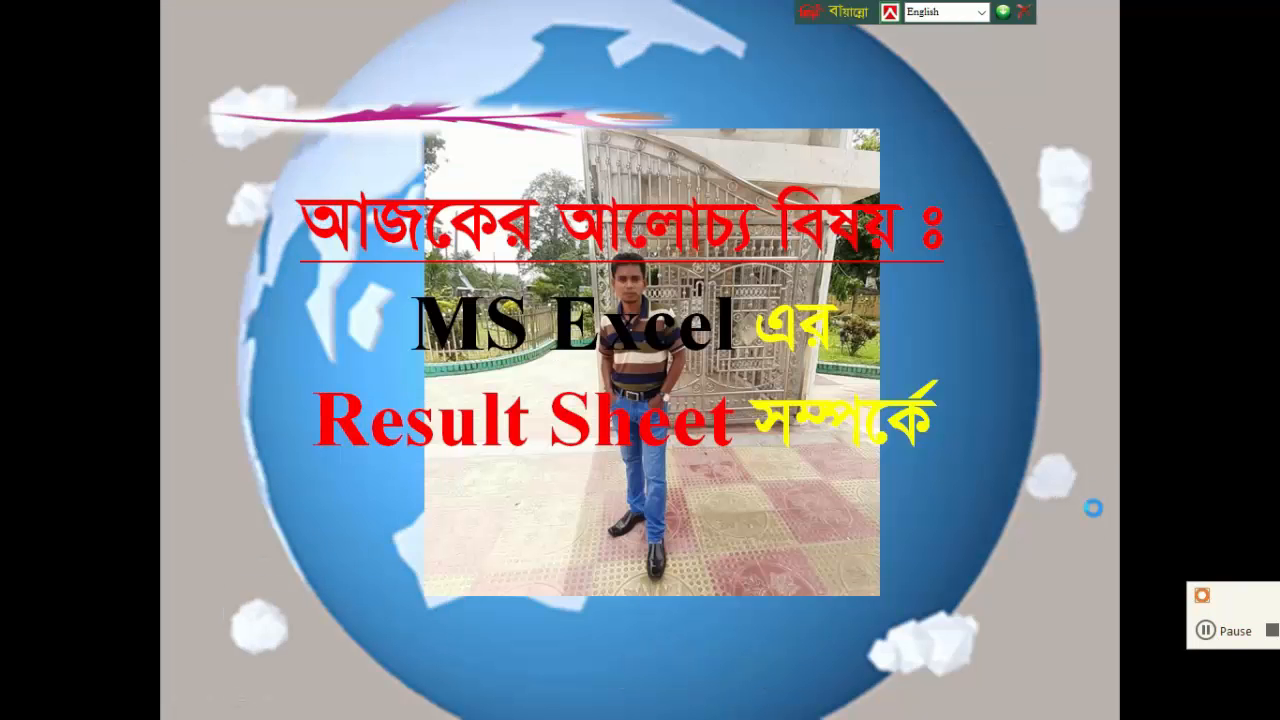
{"action": "left_click", "coordinate": [1079, 493]}
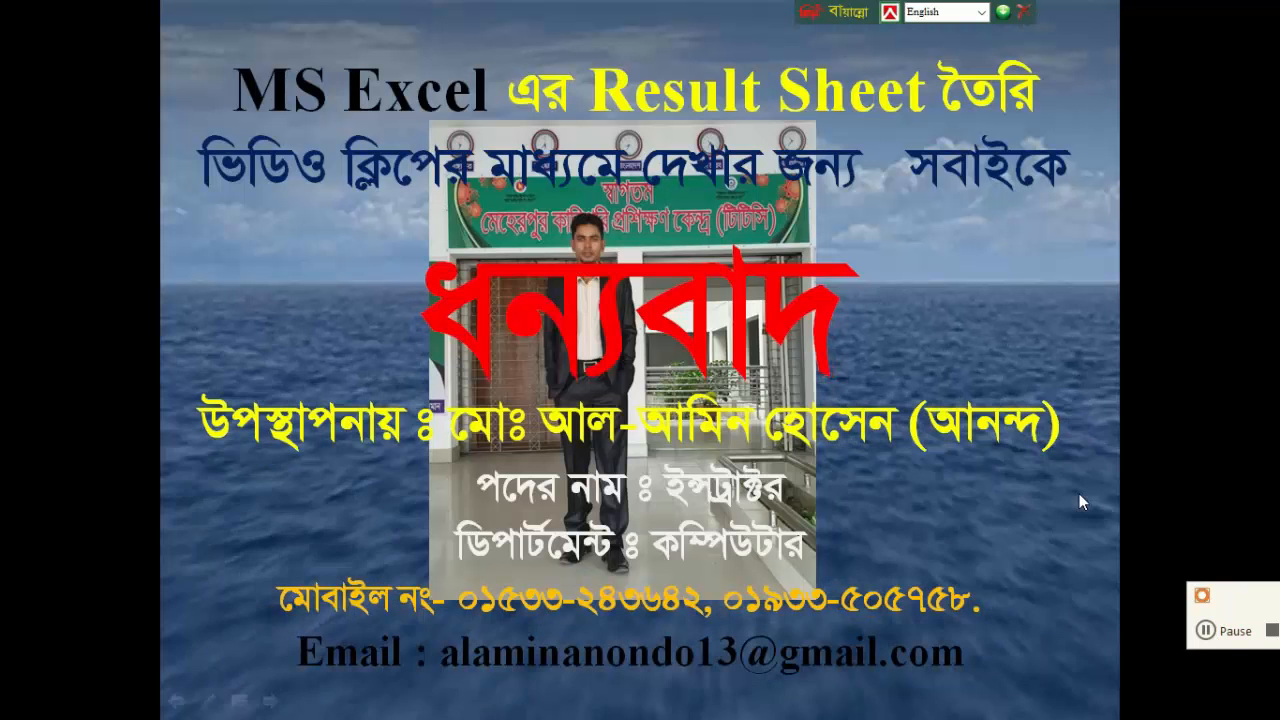